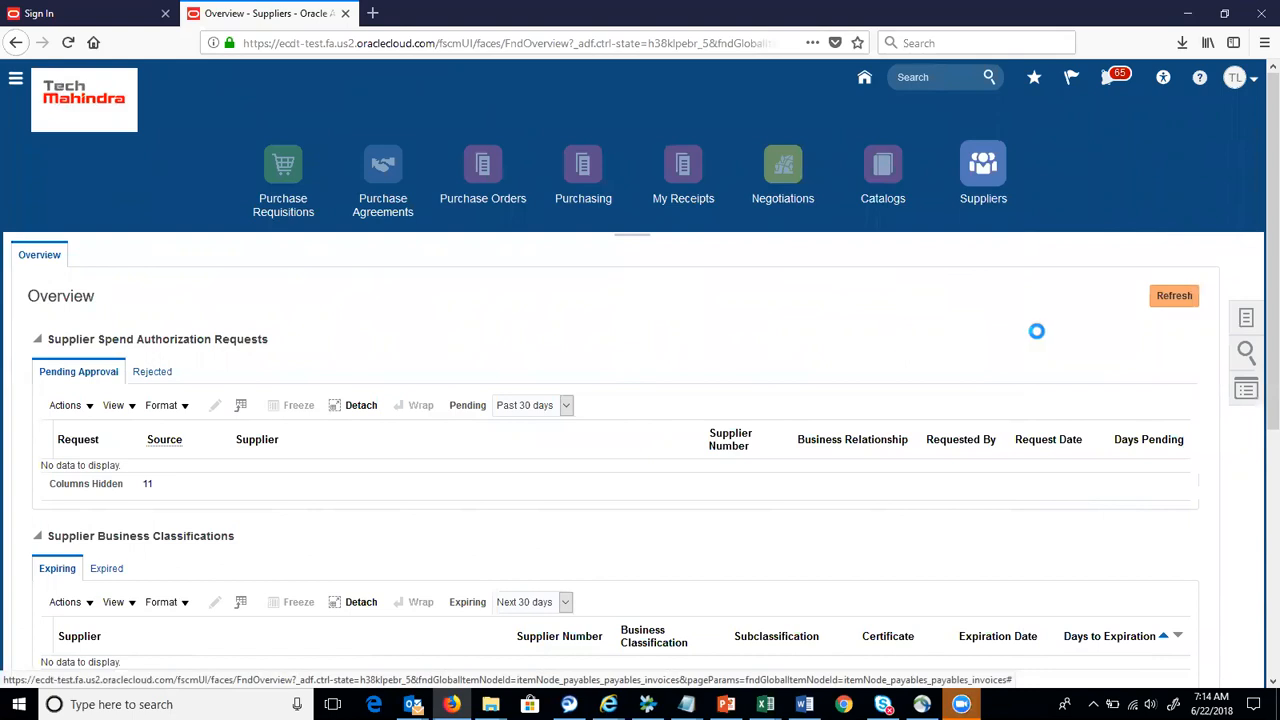
Reopen the Suppliers overview address in a new browser tab and close the original tab
{"action": "left_click", "coordinate": [1245, 318]}
{"action": "left_click", "coordinate": [455, 47]}
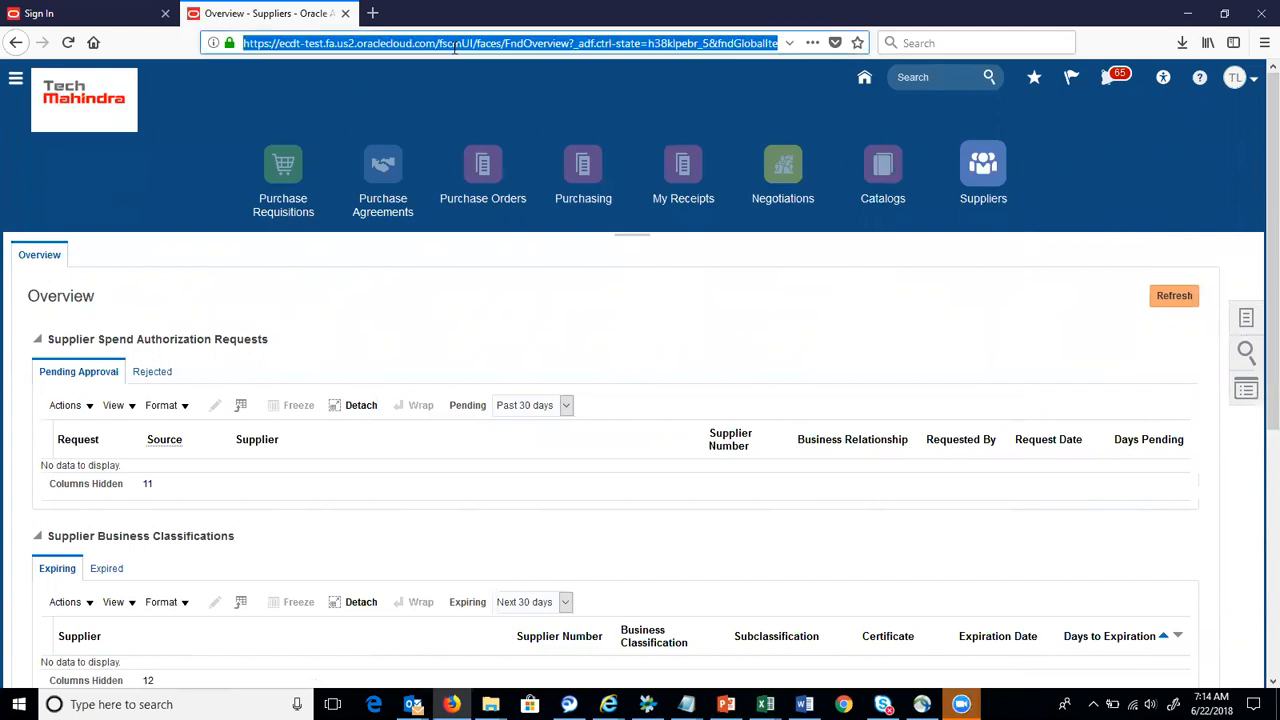
{"action": "left_click", "coordinate": [372, 14]}
{"action": "type", "text": "https://ecdt-test.fa.us2.oraclecloud.com/fscmUI/faces/FndOverview?_adf.ctrl-state=h38klpebr_5&fndGlobalItemNodeId=itemNode_payables_payables_invoices&pageParams=fndGlobalItemNodeId%3DitemNode_payables_payables_invoices"}
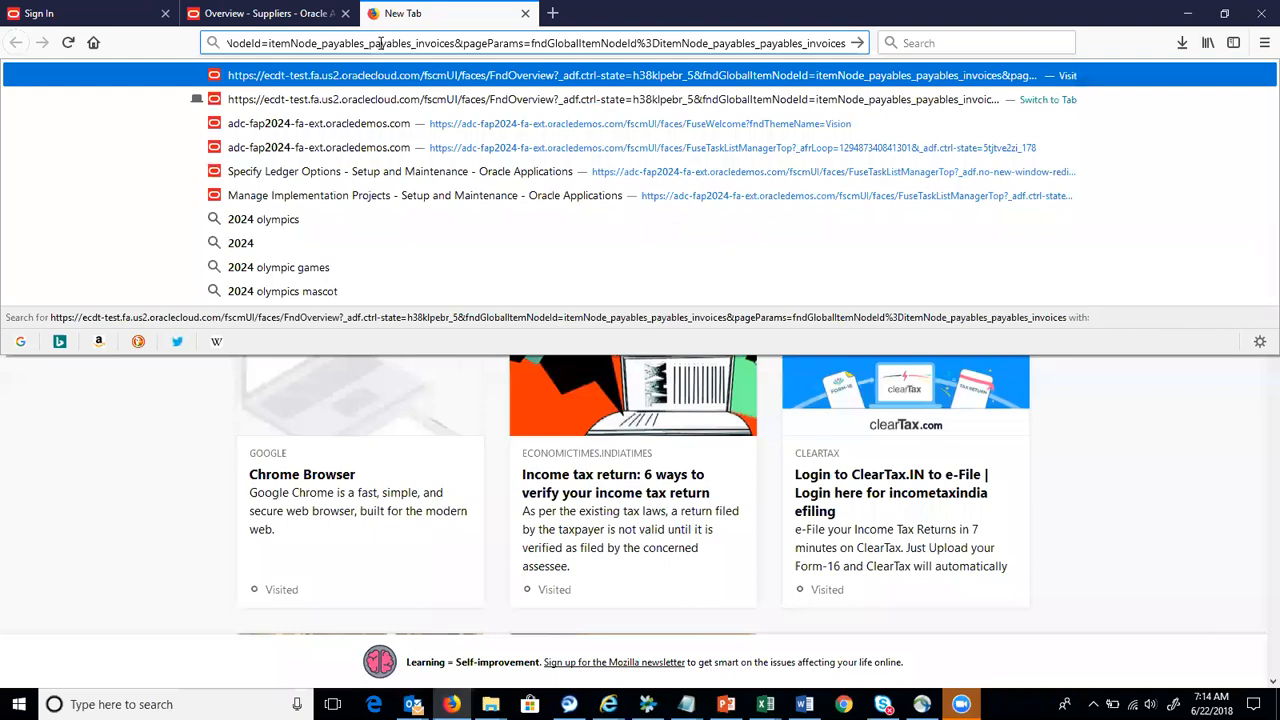
{"action": "key", "text": "Return"}
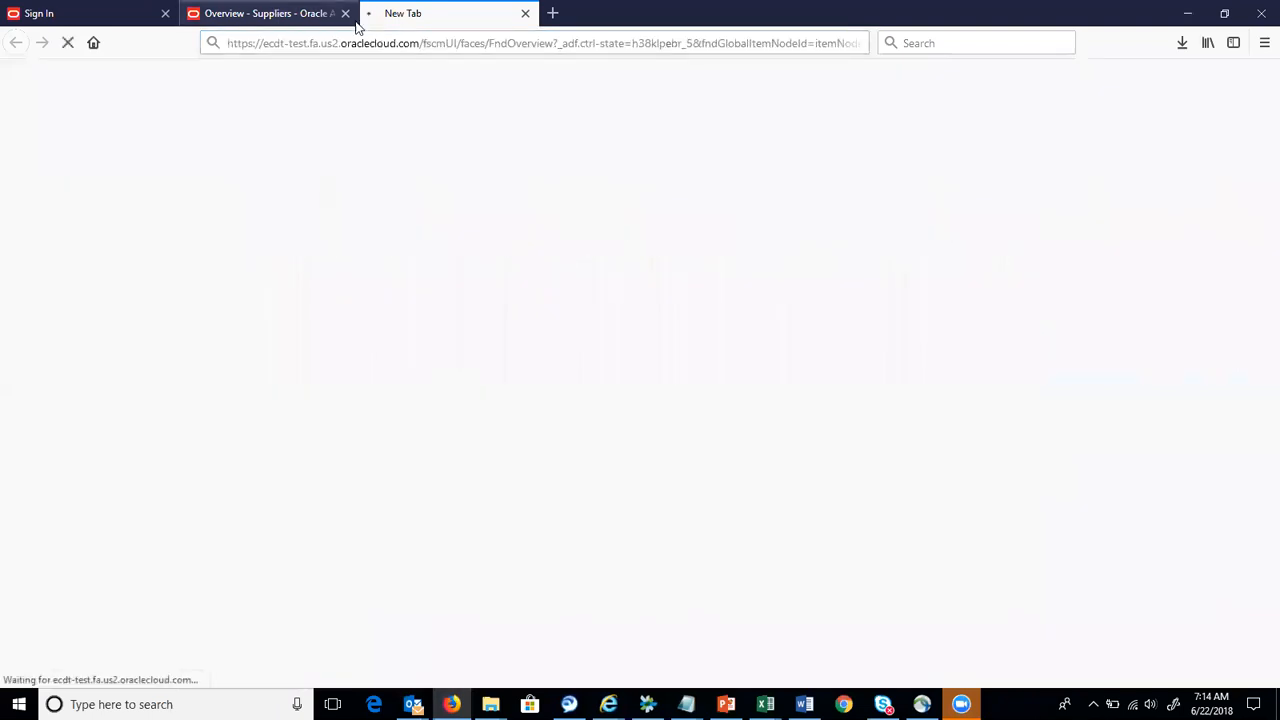
{"action": "left_click", "coordinate": [277, 7]}
{"action": "left_click", "coordinate": [345, 14]}
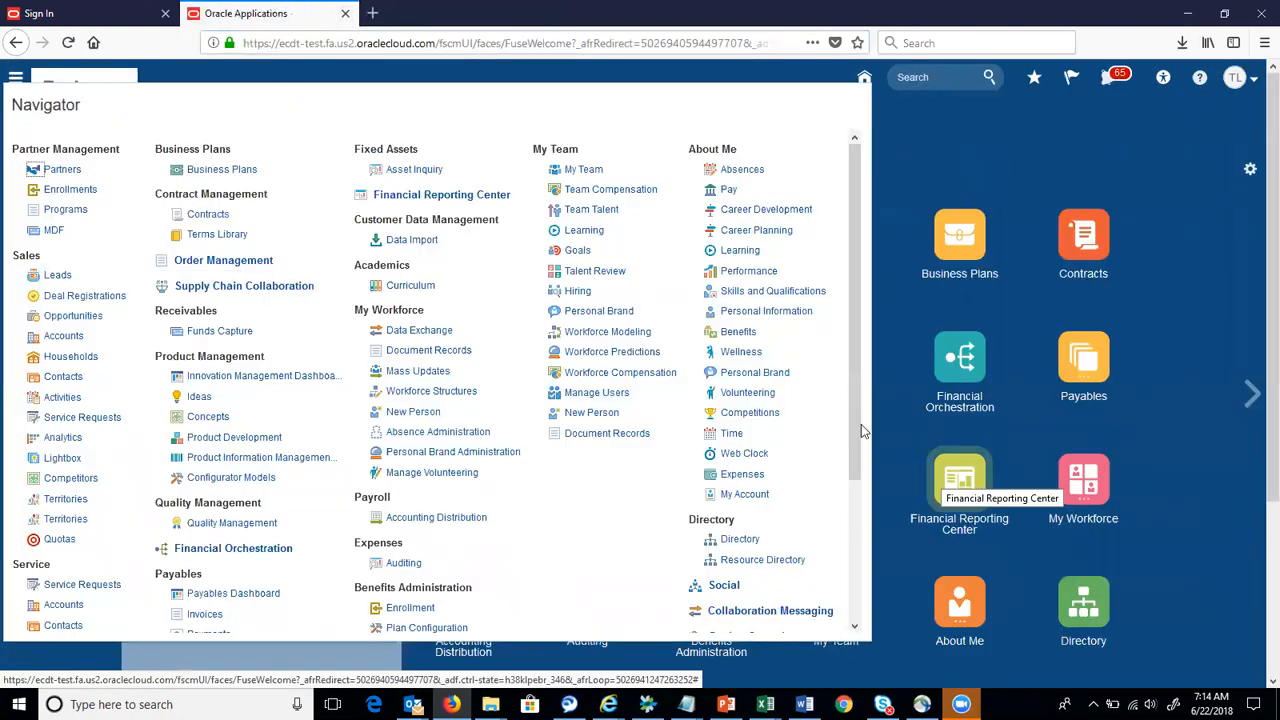
Go to the Suppliers work area under Procurement from the additional Navigator entries
{"action": "scroll", "coordinate": [800, 480], "scroll_direction": "down", "scroll_amount": 3}
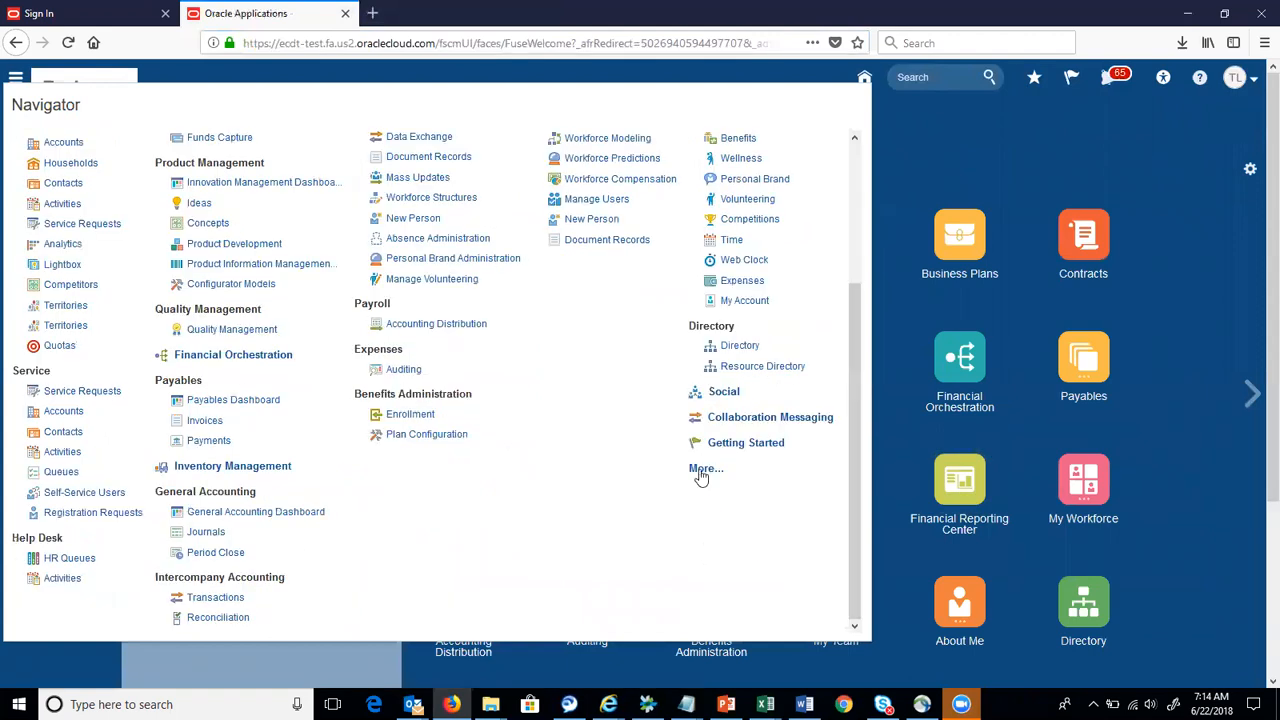
{"action": "left_click", "coordinate": [704, 470]}
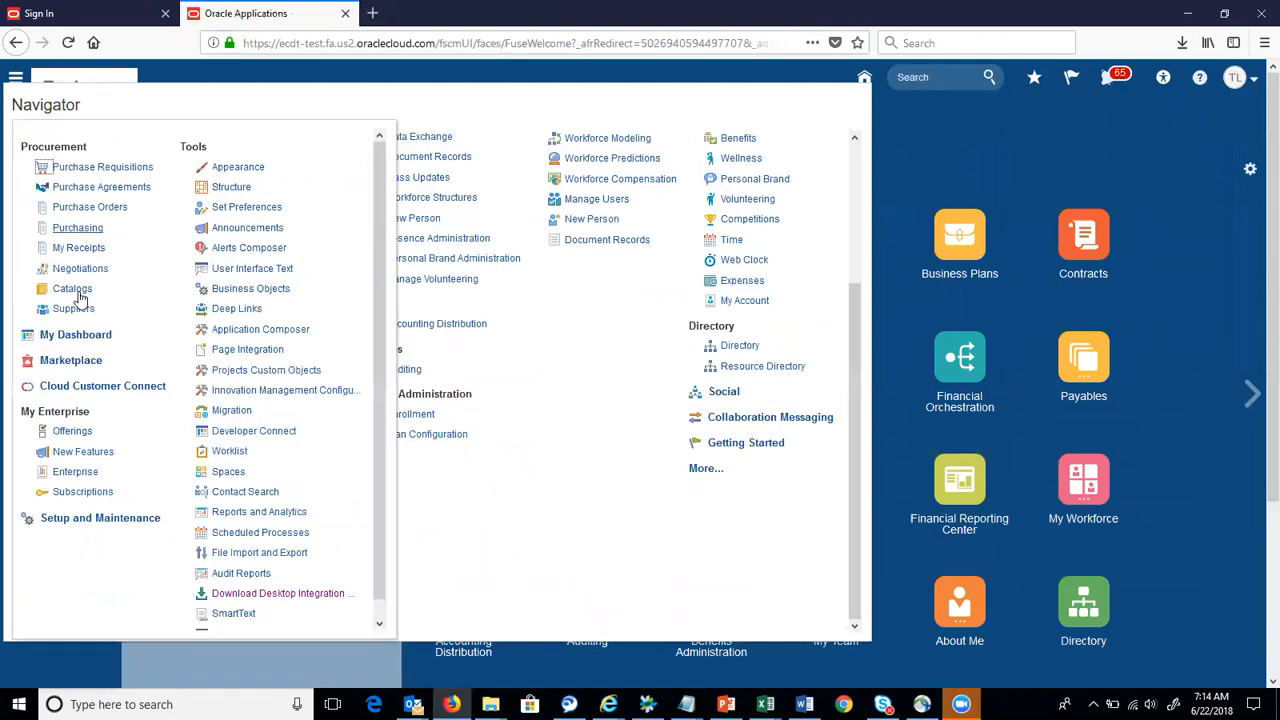
{"action": "left_click", "coordinate": [80, 310]}
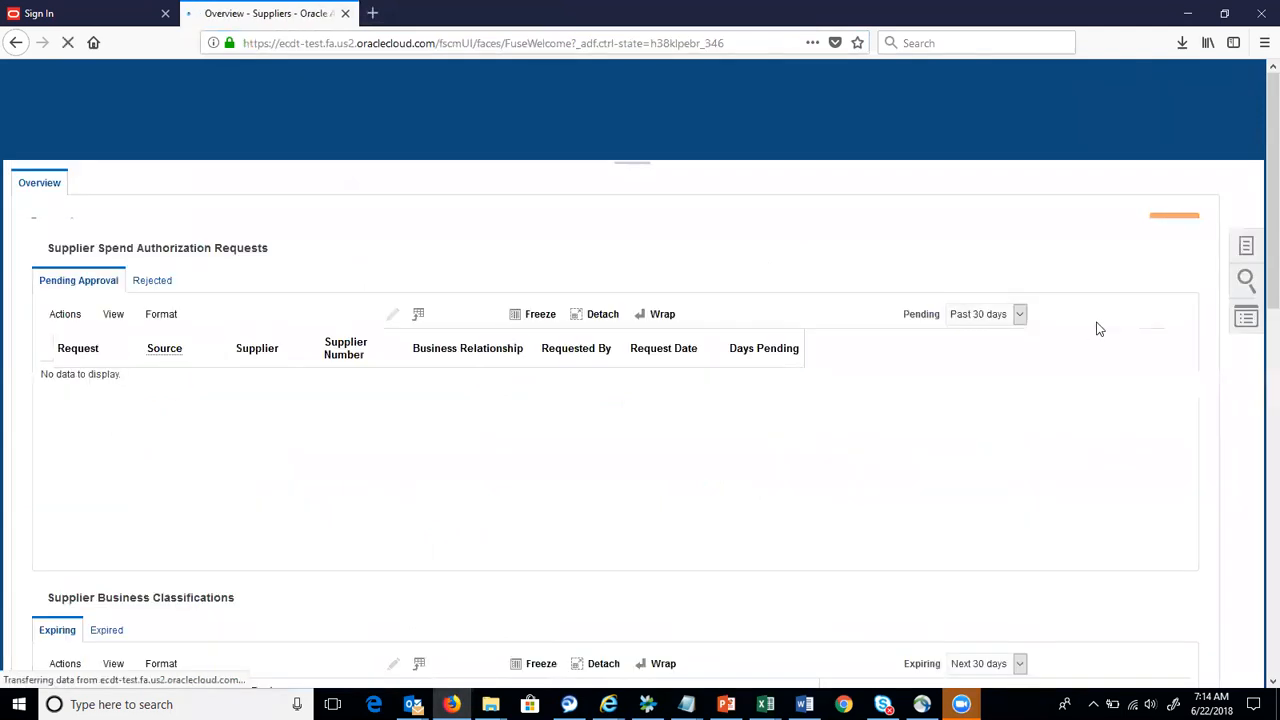
Start creating a new supplier and name it Bajaj Supplier
{"action": "left_click", "coordinate": [1241, 247]}
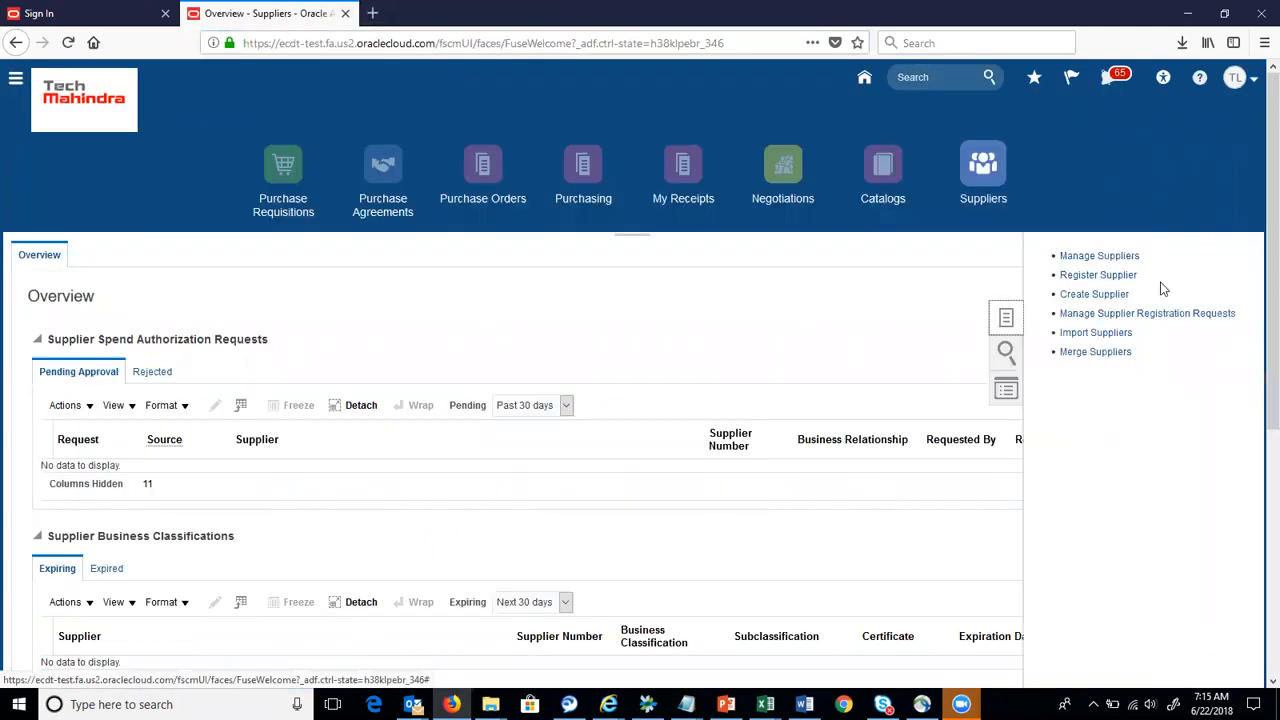
{"action": "left_click", "coordinate": [1107, 299]}
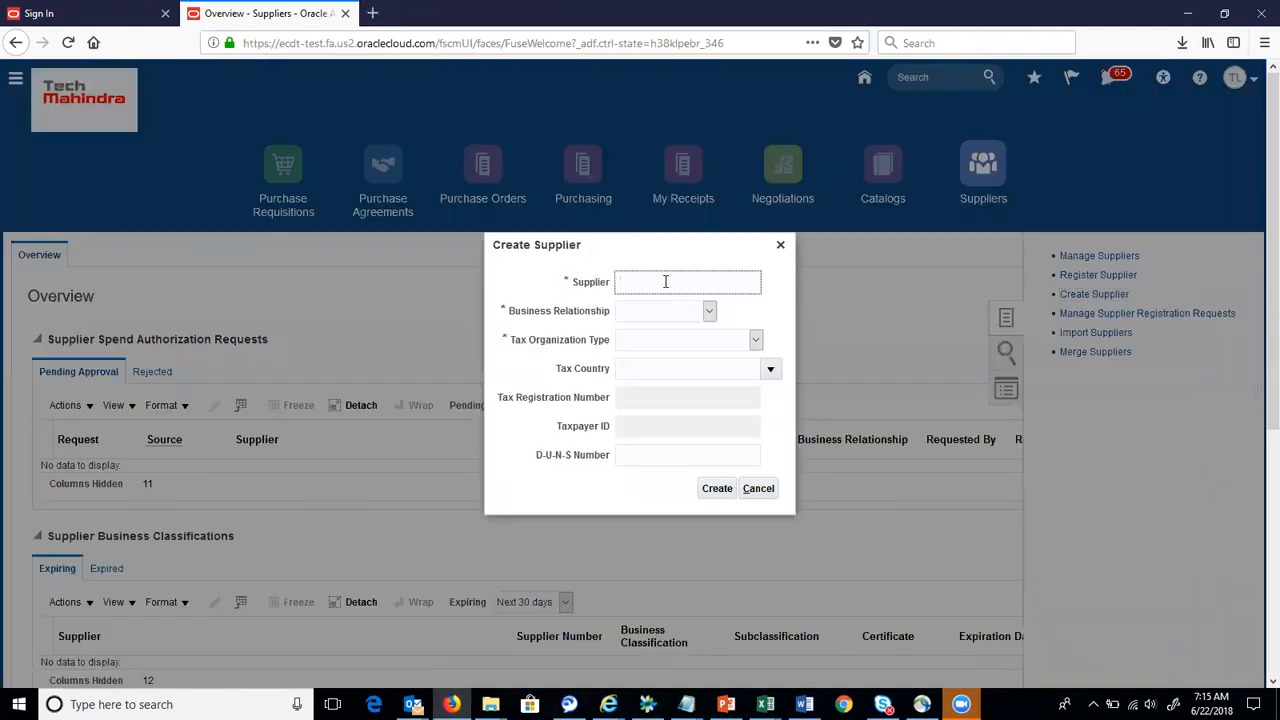
{"action": "left_click", "coordinate": [664, 282]}
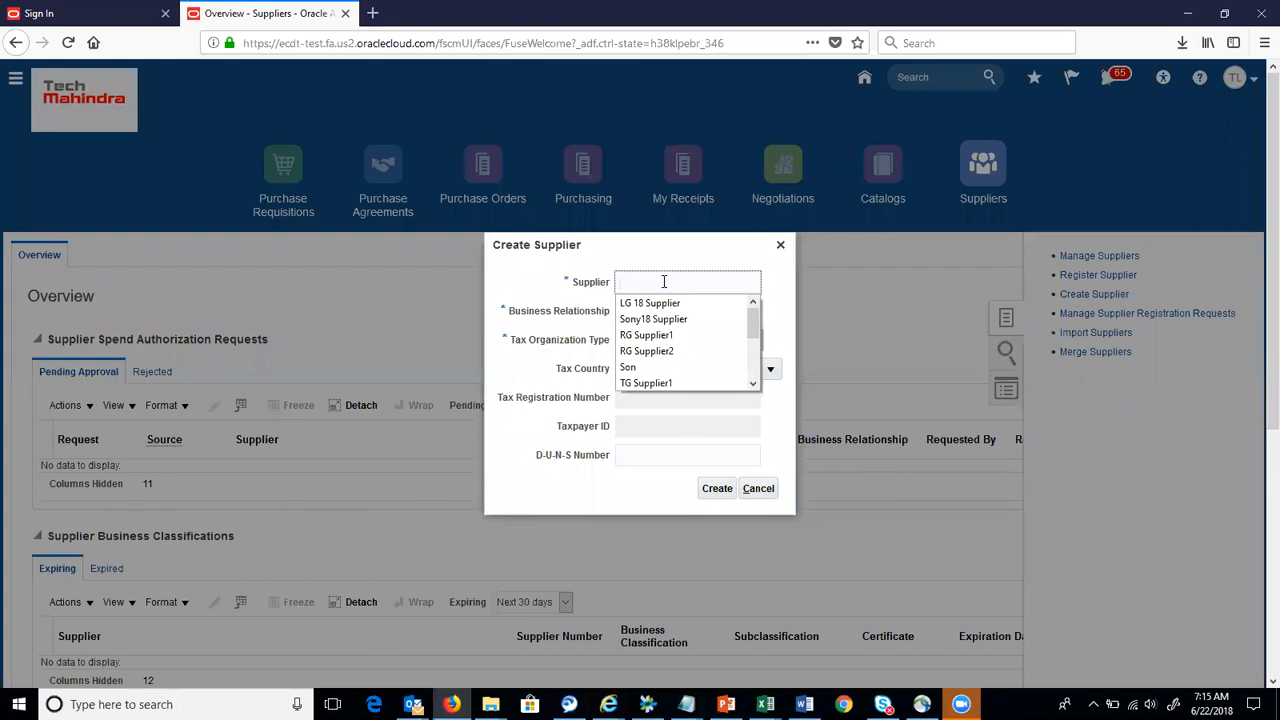
{"action": "type", "text": "Bjajan"}
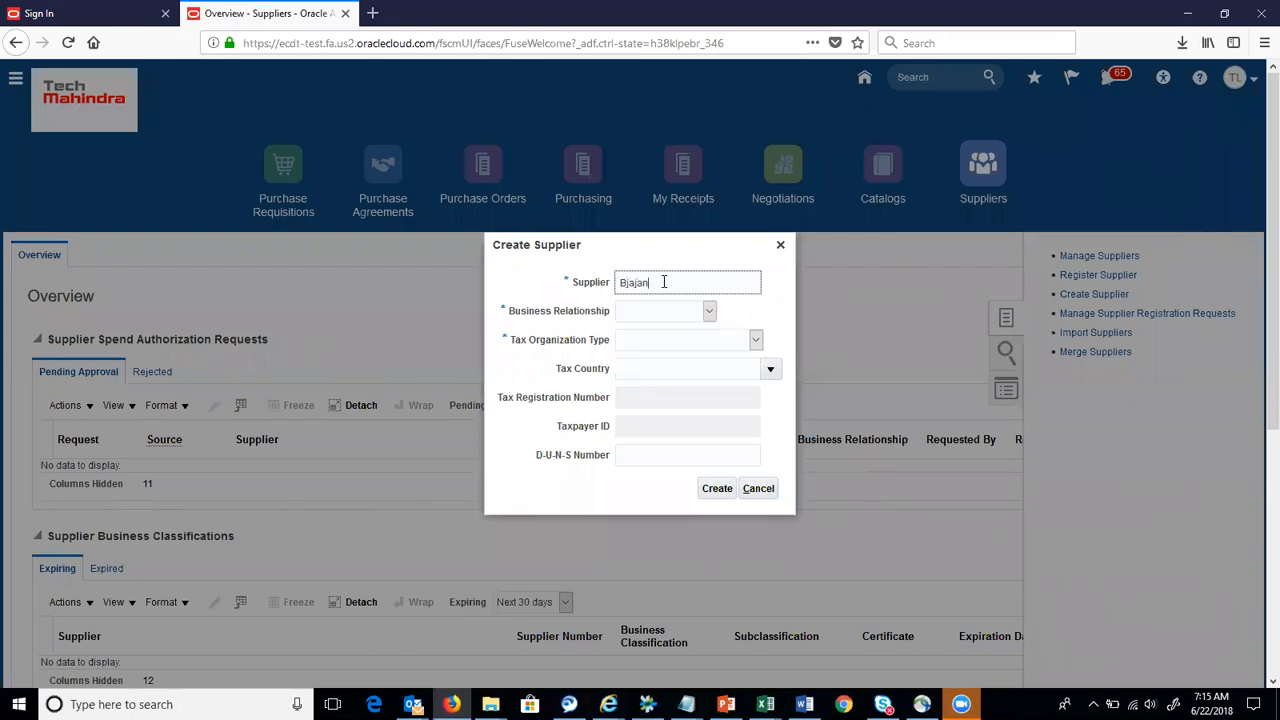
{"action": "key", "text": "BackSpace"}
{"action": "key", "text": "BackSpace"}
{"action": "type", "text": "ajaj Suppl"}
{"action": "key", "text": "Tab"}
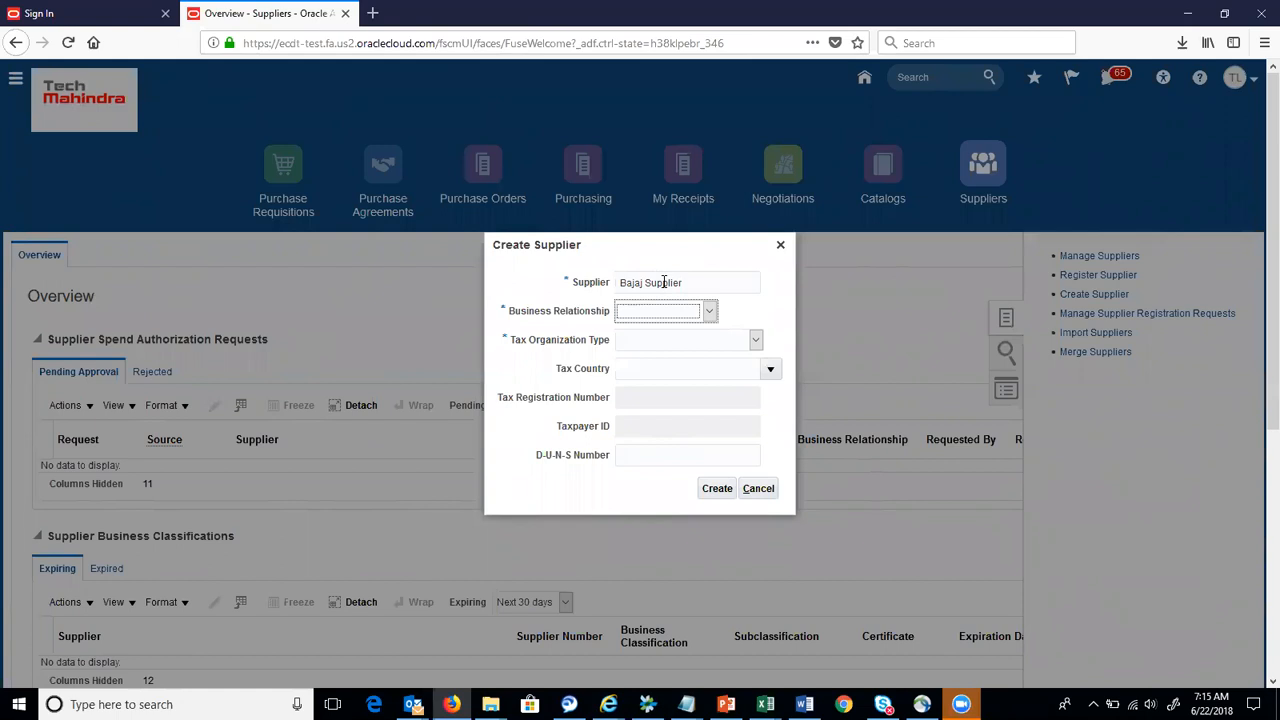
Set the business relationship to Spend Authorized and the tax organization type to Corporation, and create the supplier
{"action": "left_click", "coordinate": [709, 311]}
{"action": "left_click", "coordinate": [706, 369]}
{"action": "left_click", "coordinate": [700, 341]}
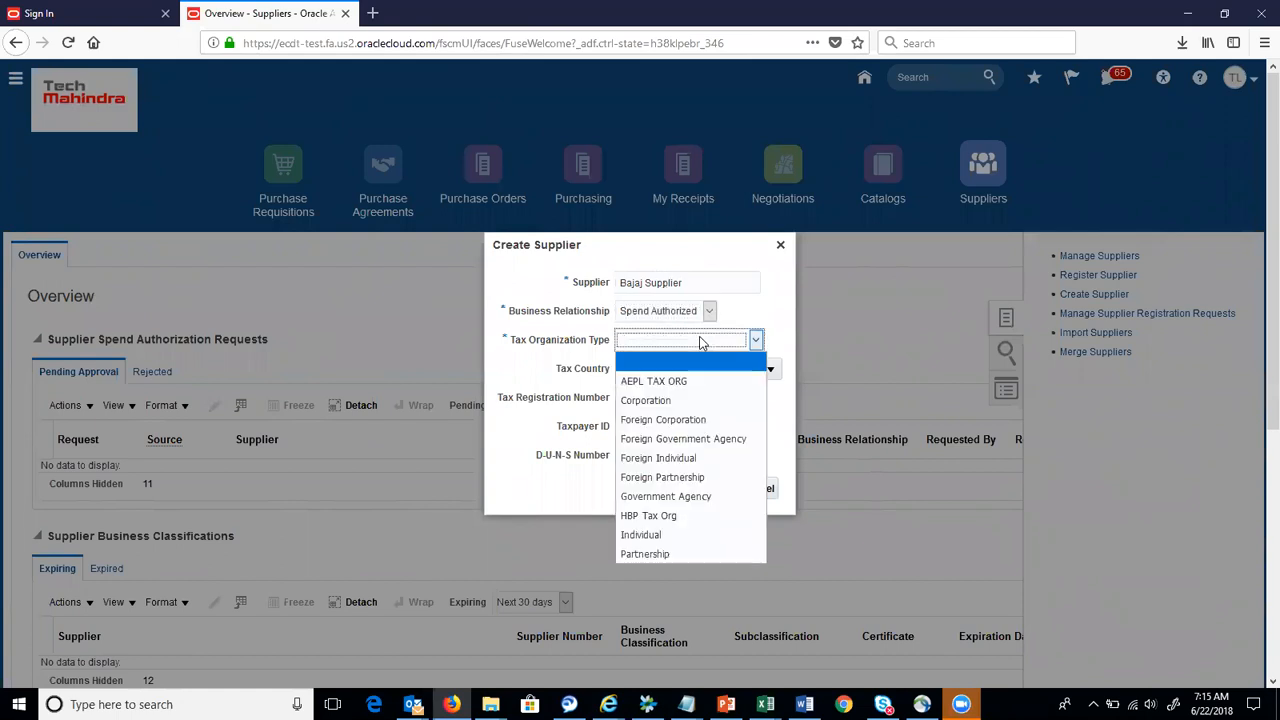
{"action": "left_click", "coordinate": [712, 400]}
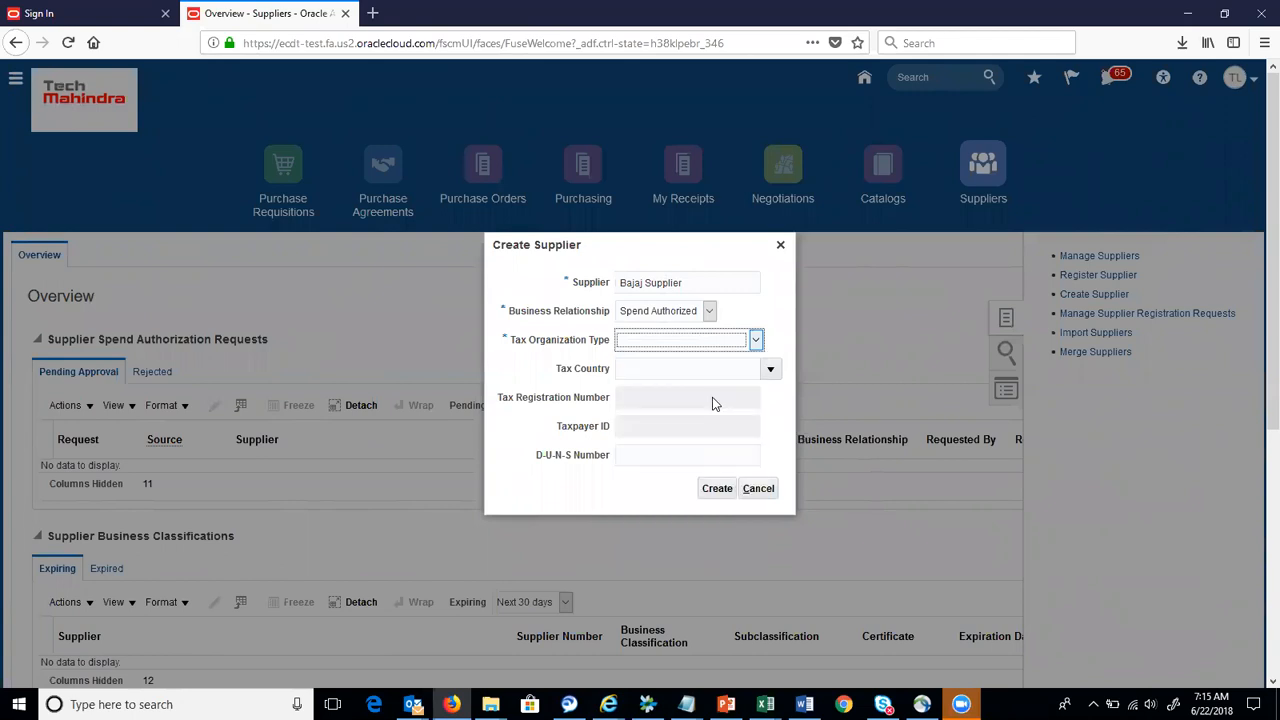
{"action": "left_click", "coordinate": [717, 490]}
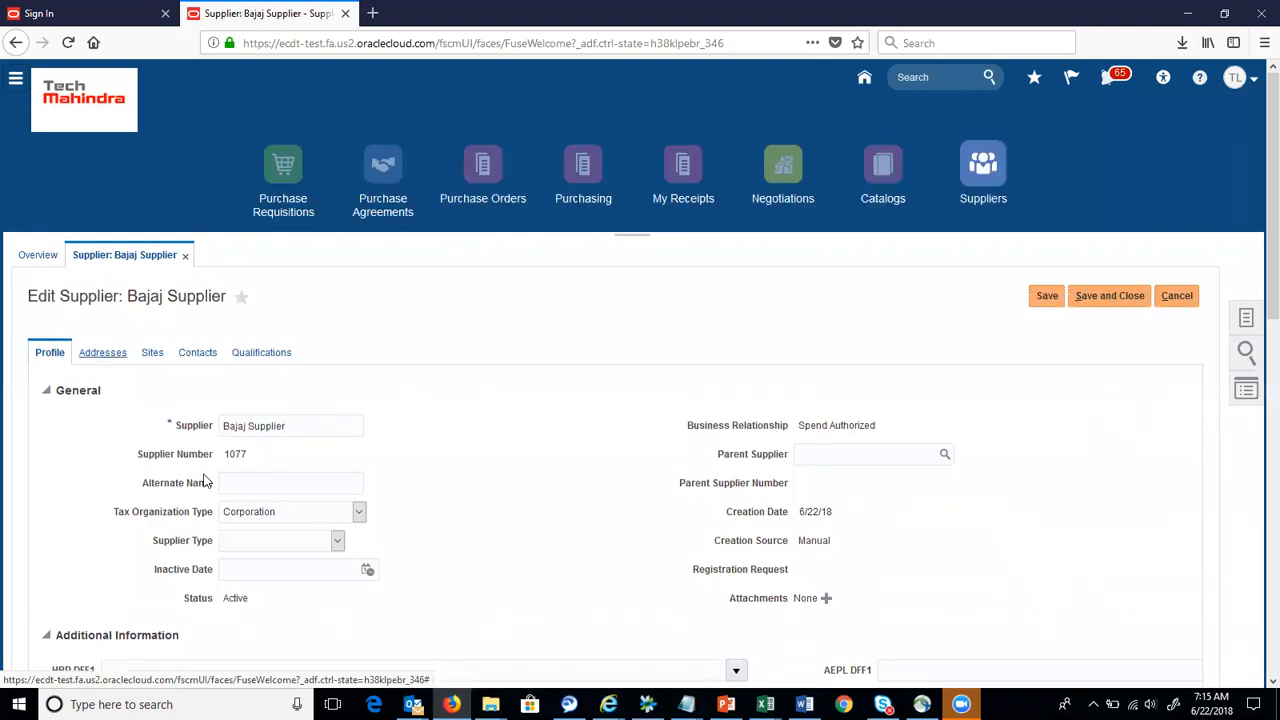
Set the supplier type to Supplier in the Bajaj Supplier profile and save it
{"action": "left_click", "coordinate": [337, 541]}
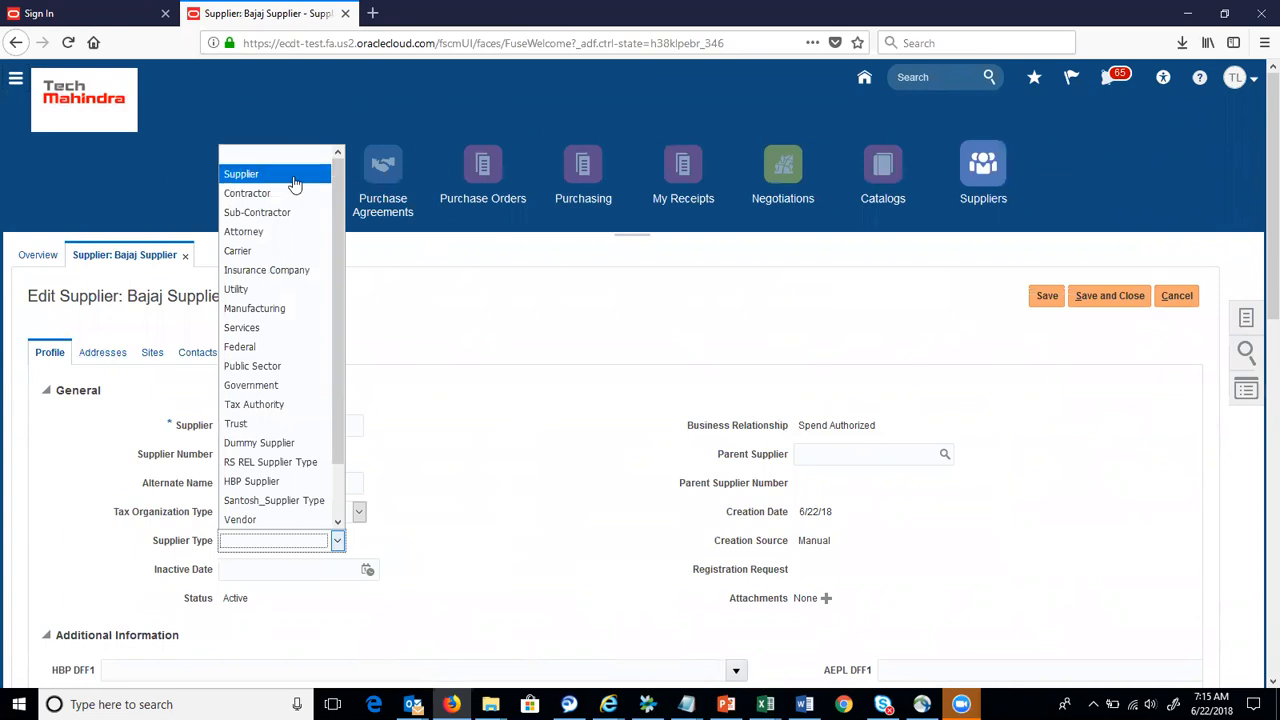
{"action": "left_click", "coordinate": [296, 176]}
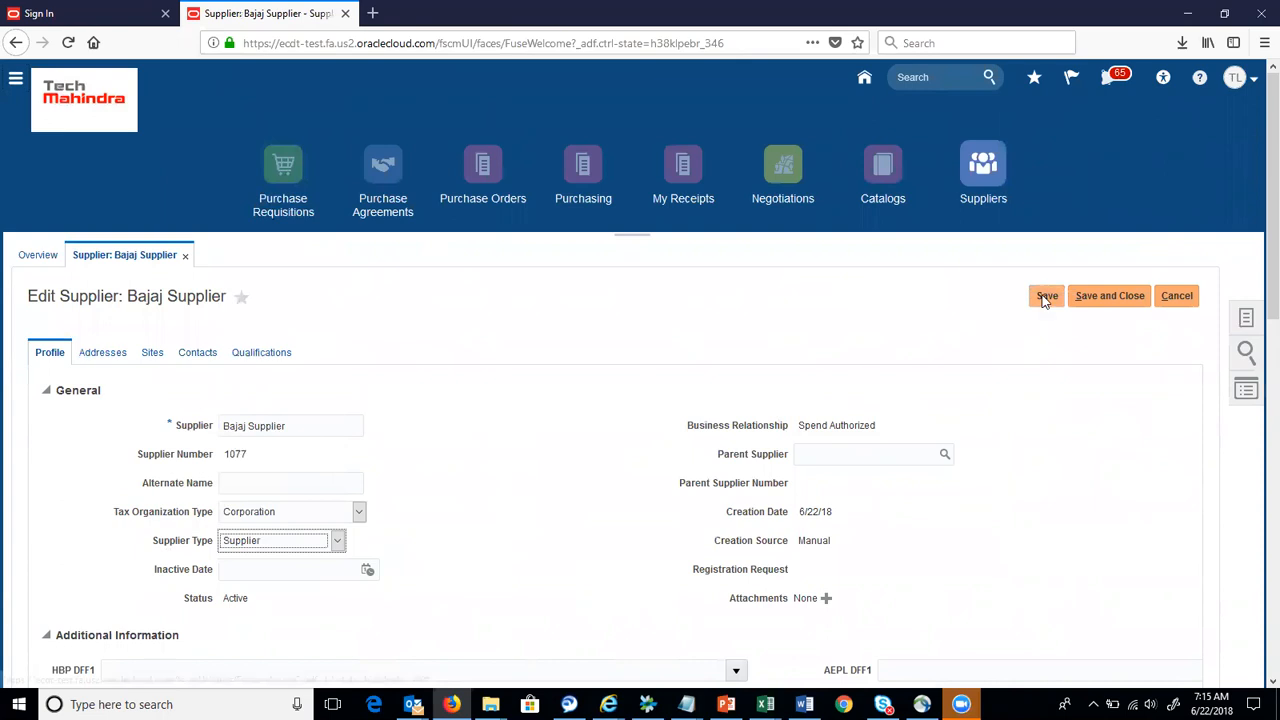
{"action": "left_click", "coordinate": [1043, 296]}
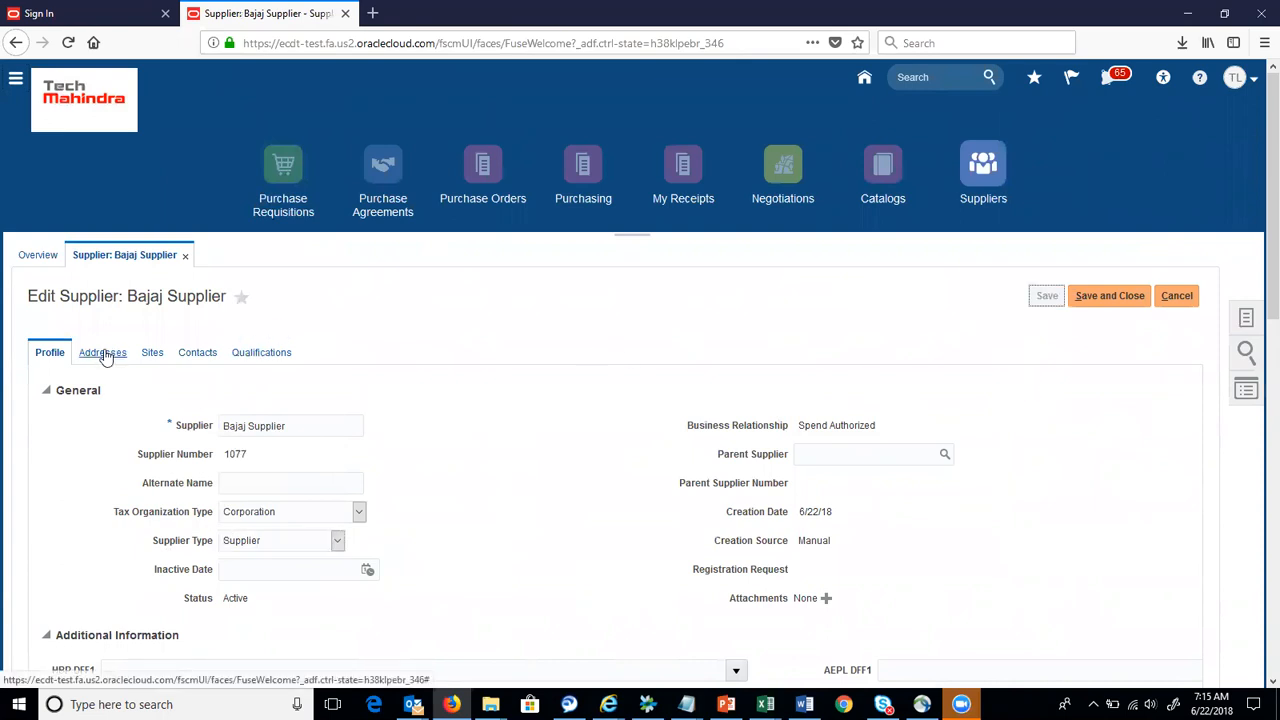
Add a new address to the supplier with the address name Bajaj Supplier Location
{"action": "left_click", "coordinate": [105, 354]}
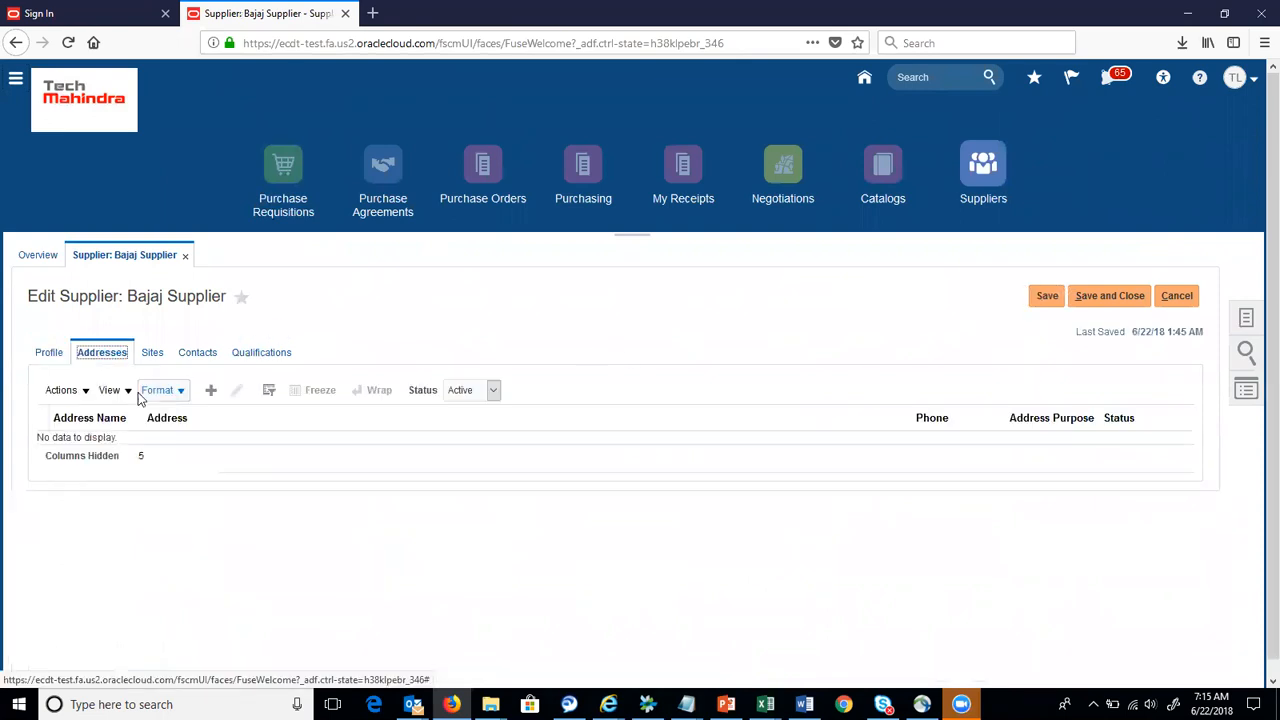
{"action": "left_click", "coordinate": [211, 391]}
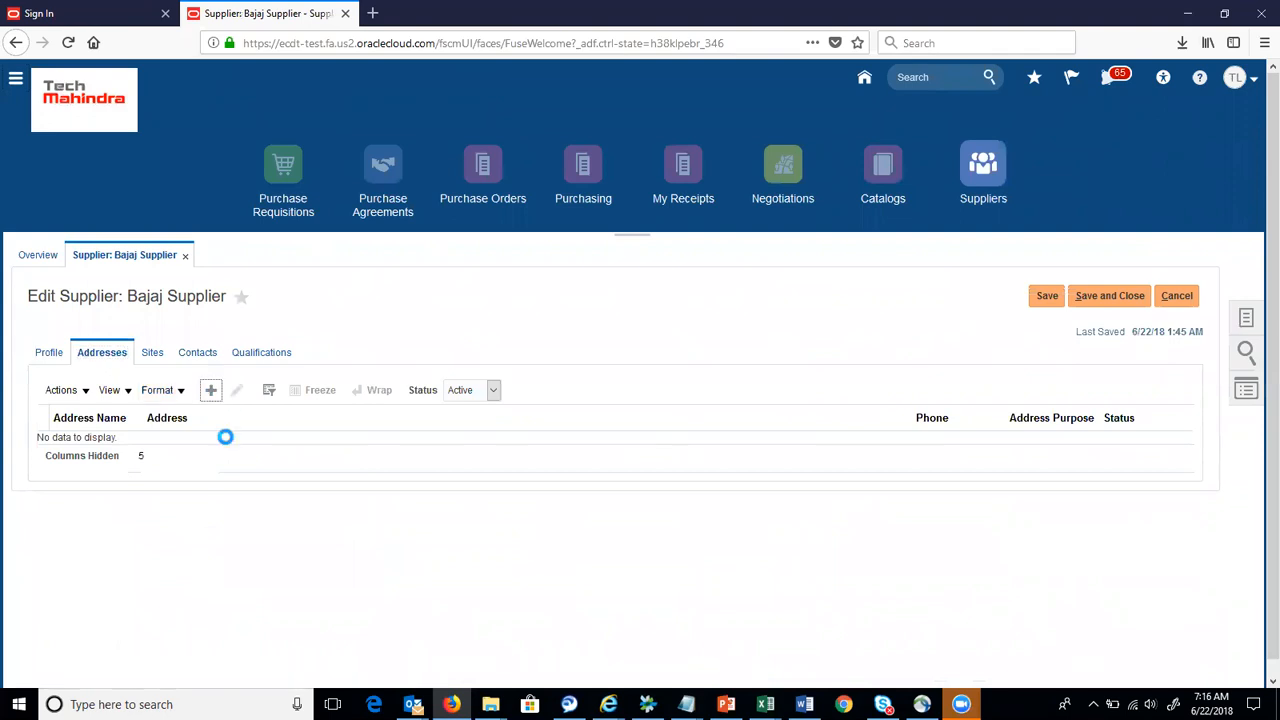
{"action": "left_click", "coordinate": [316, 359]}
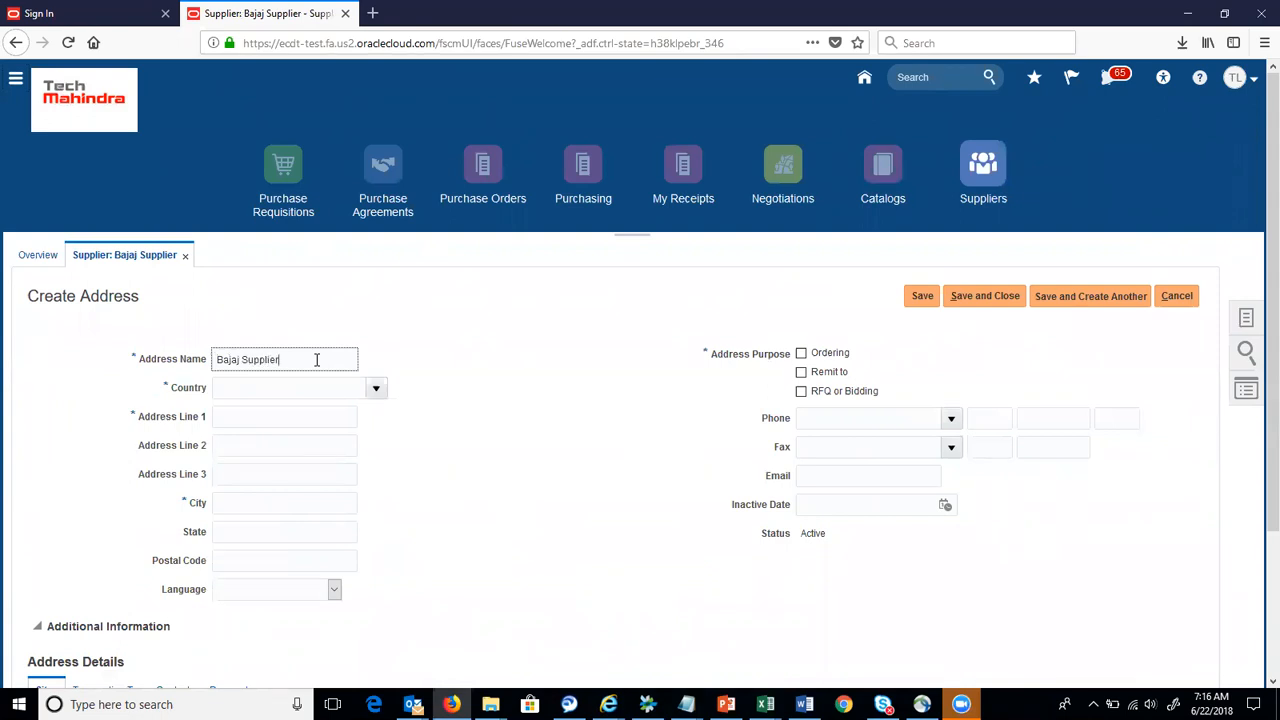
{"action": "type", "text": "tion"}
{"action": "key", "text": "Tab"}
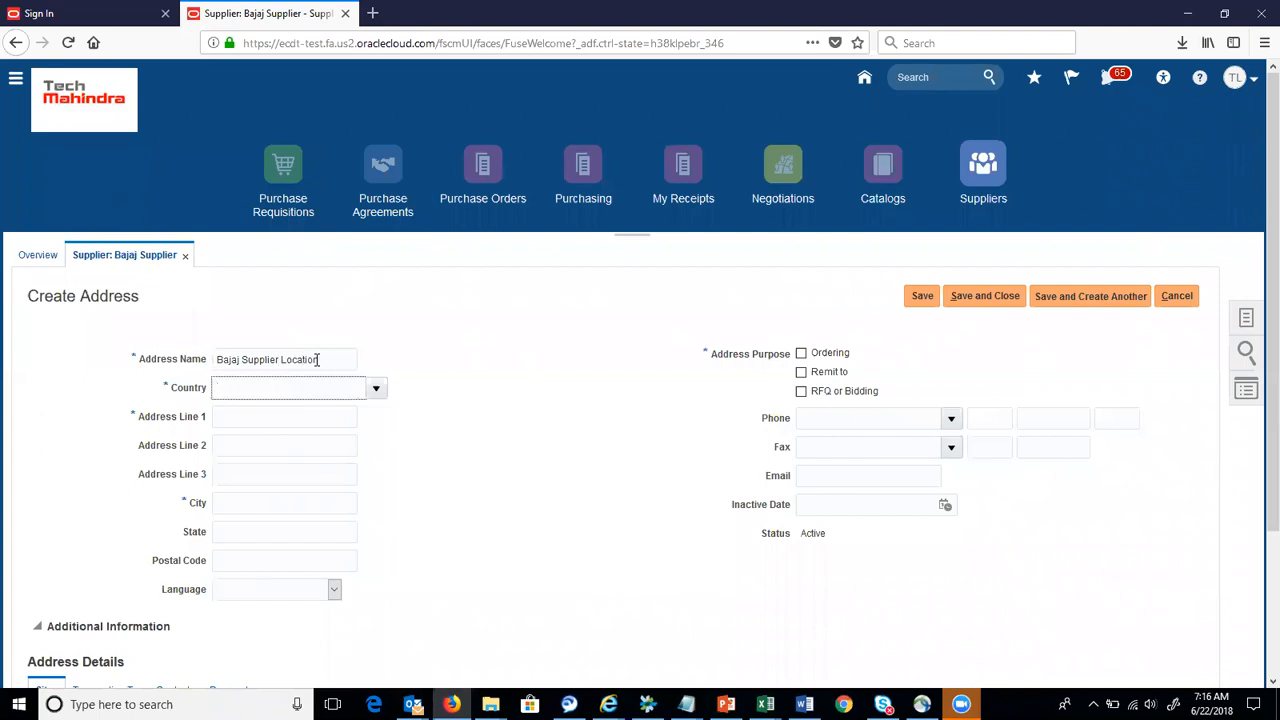
Search the countries by code US and select United States as the address country
{"action": "left_click", "coordinate": [377, 392]}
{"action": "left_click", "coordinate": [240, 651]}
{"action": "left_click", "coordinate": [542, 365]}
{"action": "type", "text": "US"}
{"action": "key", "text": "Return"}
{"action": "left_click", "coordinate": [546, 448]}
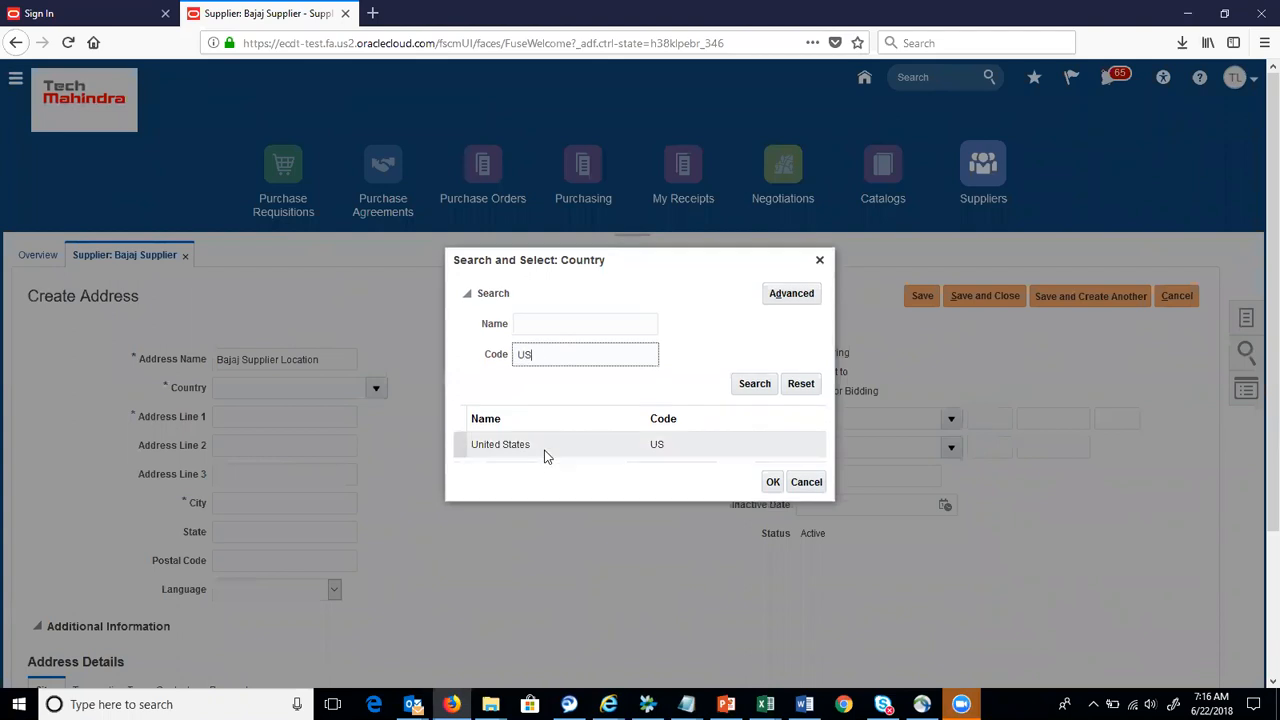
{"action": "left_click", "coordinate": [771, 484]}
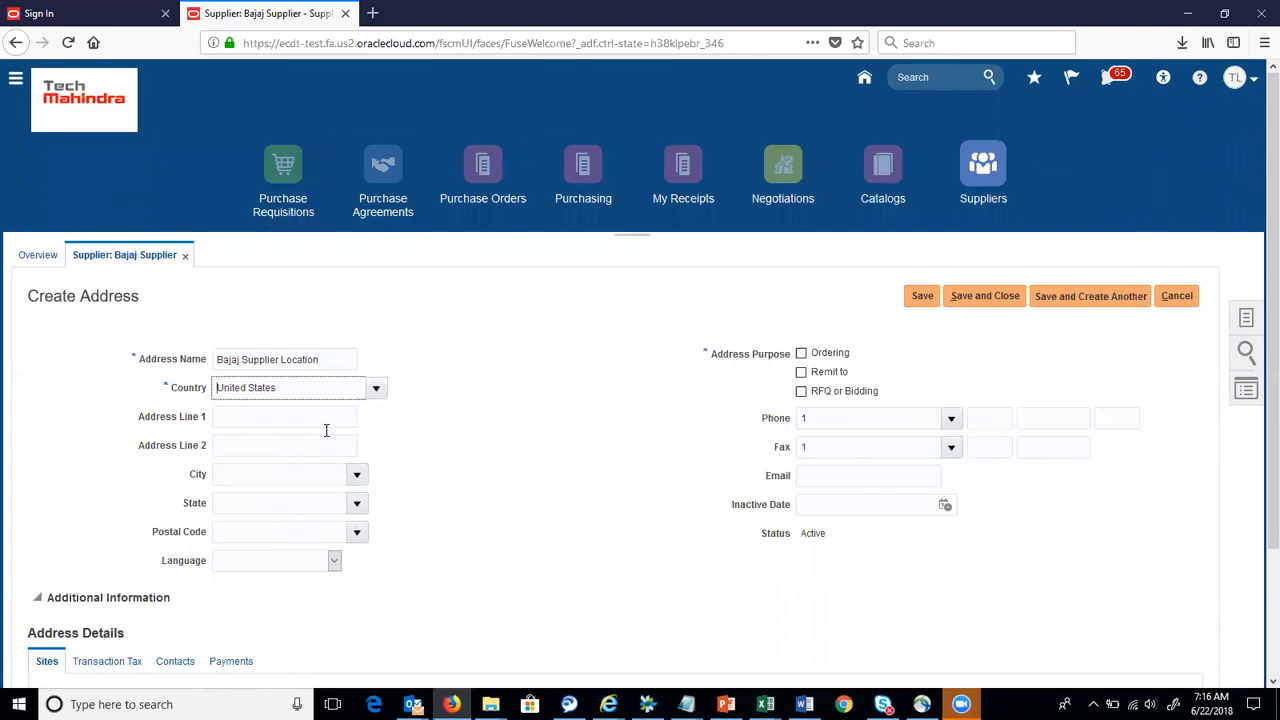
Mark the address purpose as Ordering and Remit to, and try to save the address
{"action": "left_click", "coordinate": [326, 420]}
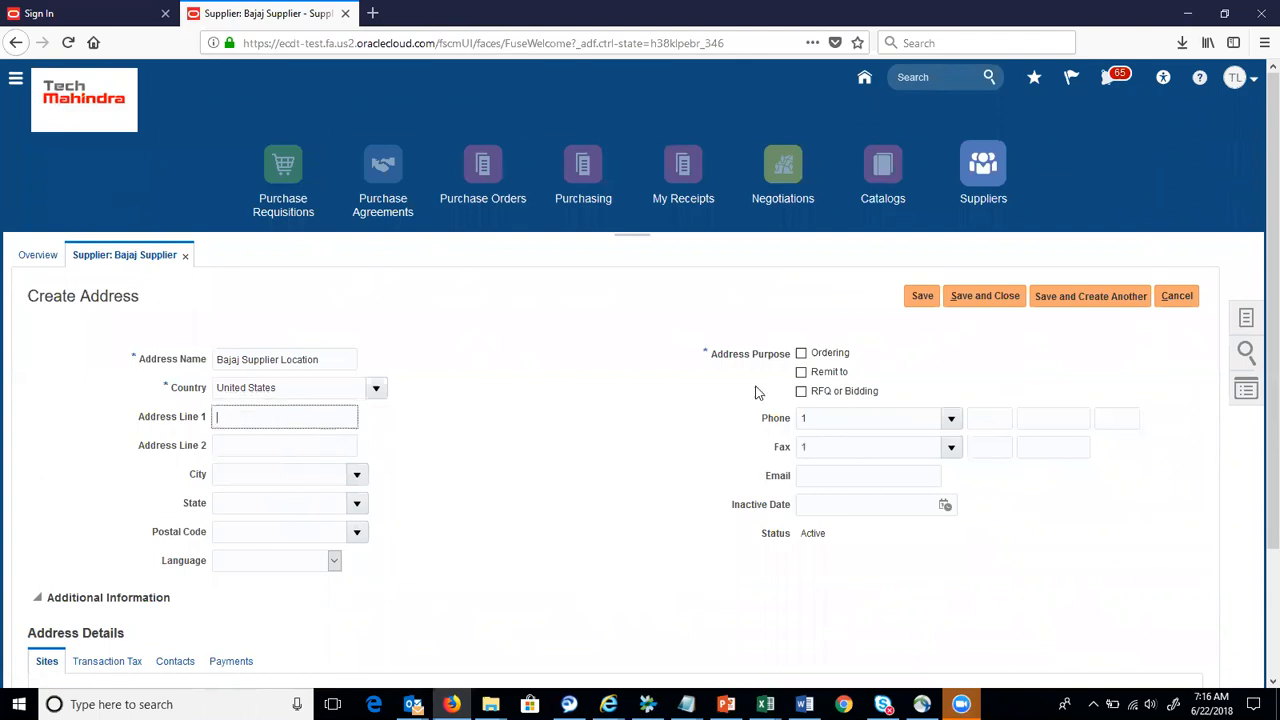
{"action": "left_click", "coordinate": [801, 353]}
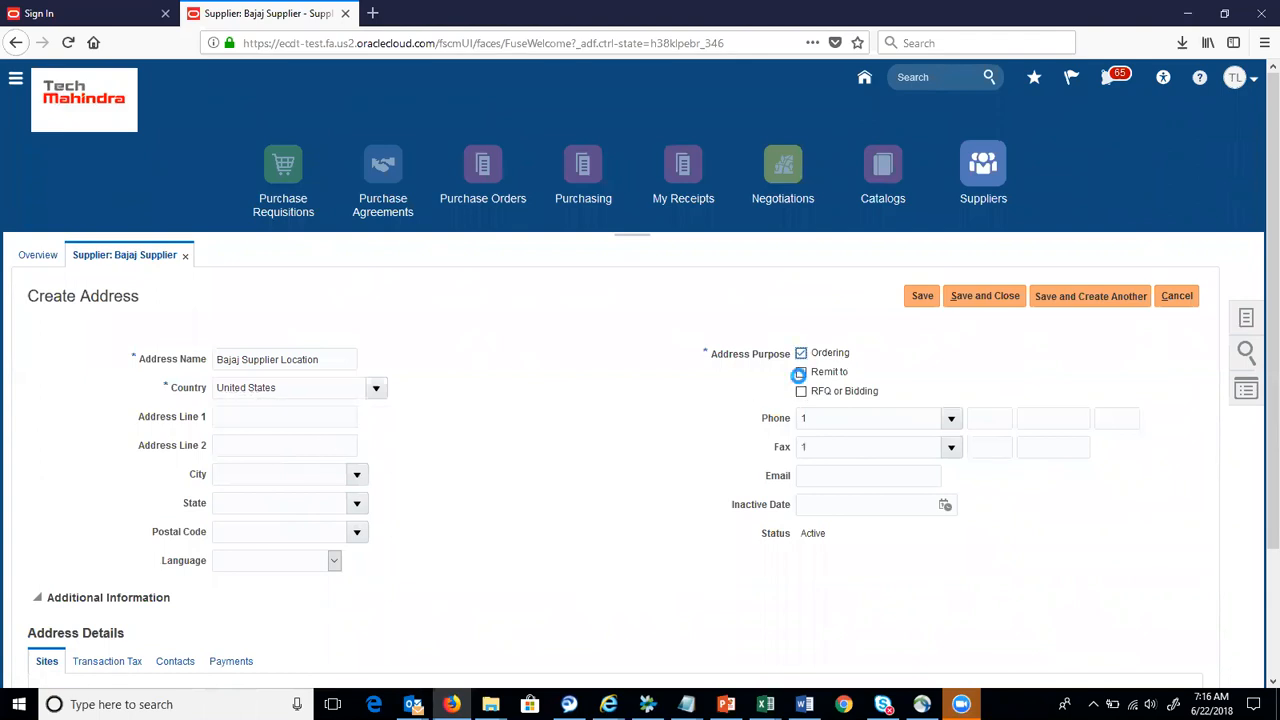
{"action": "left_click", "coordinate": [801, 372]}
{"action": "left_click", "coordinate": [915, 299]}
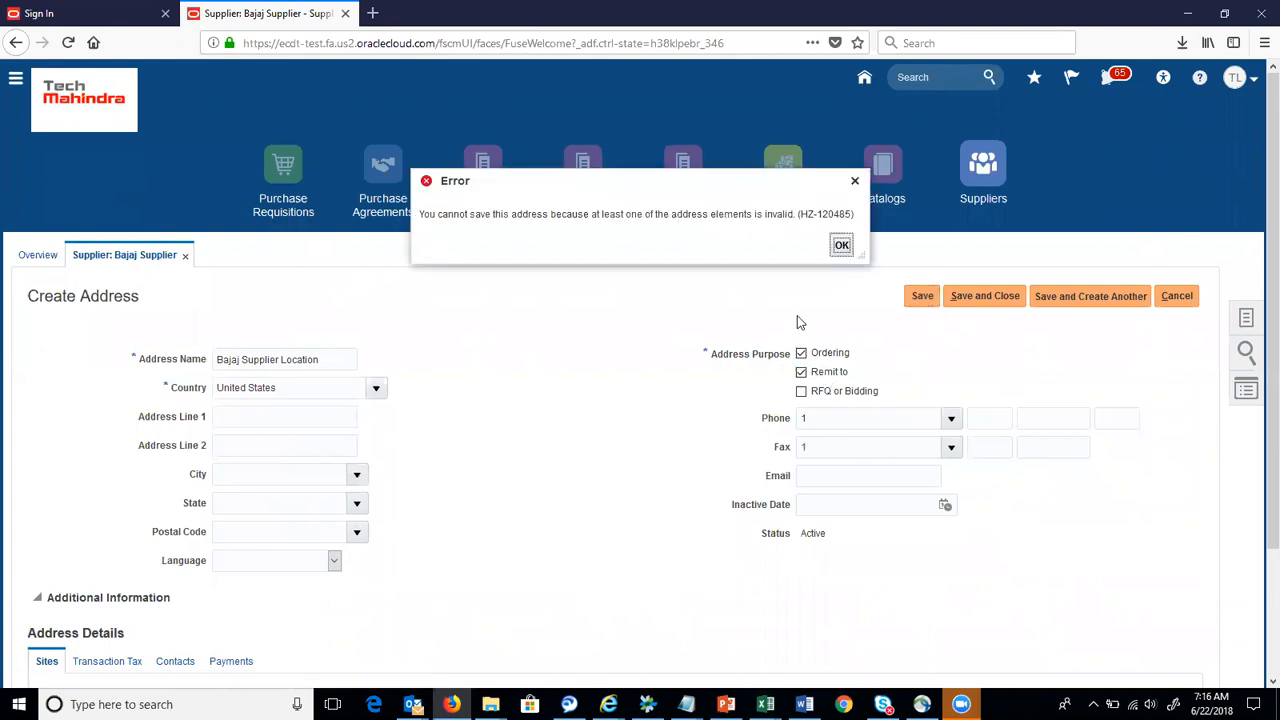
{"action": "left_click", "coordinate": [842, 246]}
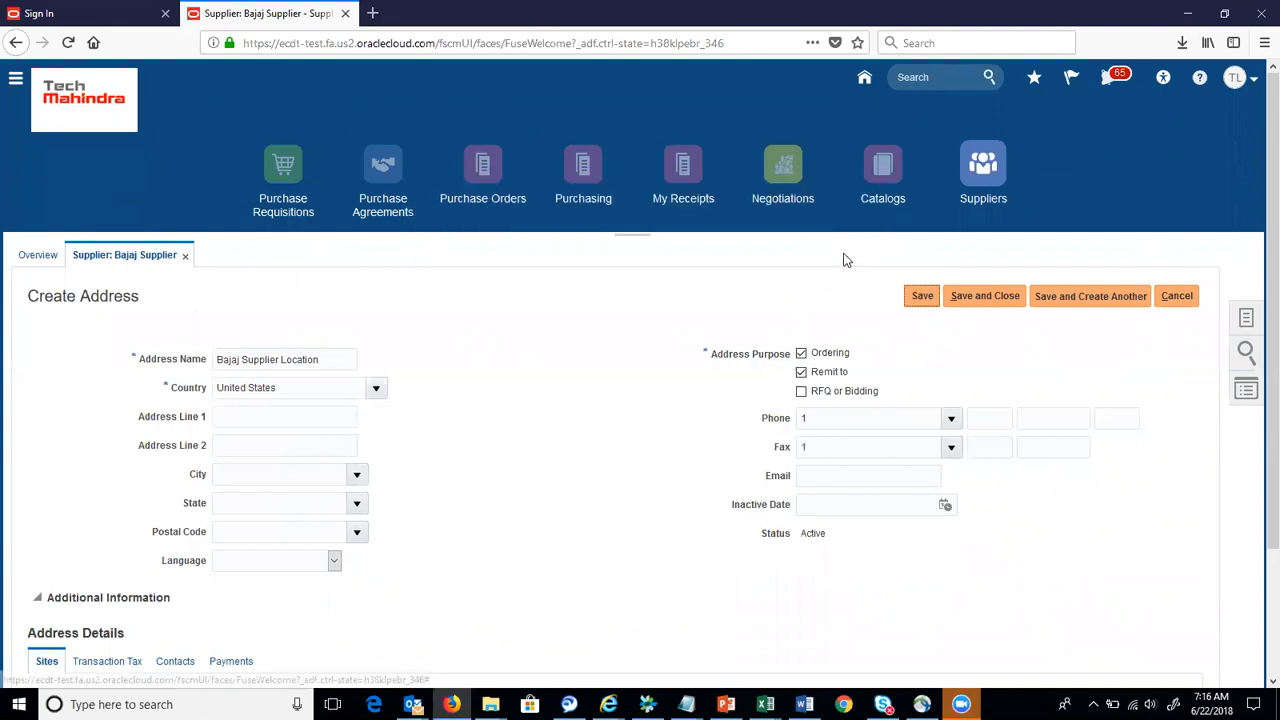
Switch to the Expense account workbook in Excel, copy the zip code from cell B82, and return to the Create Address page in Firefox
{"action": "mouse_move", "coordinate": [765, 704]}
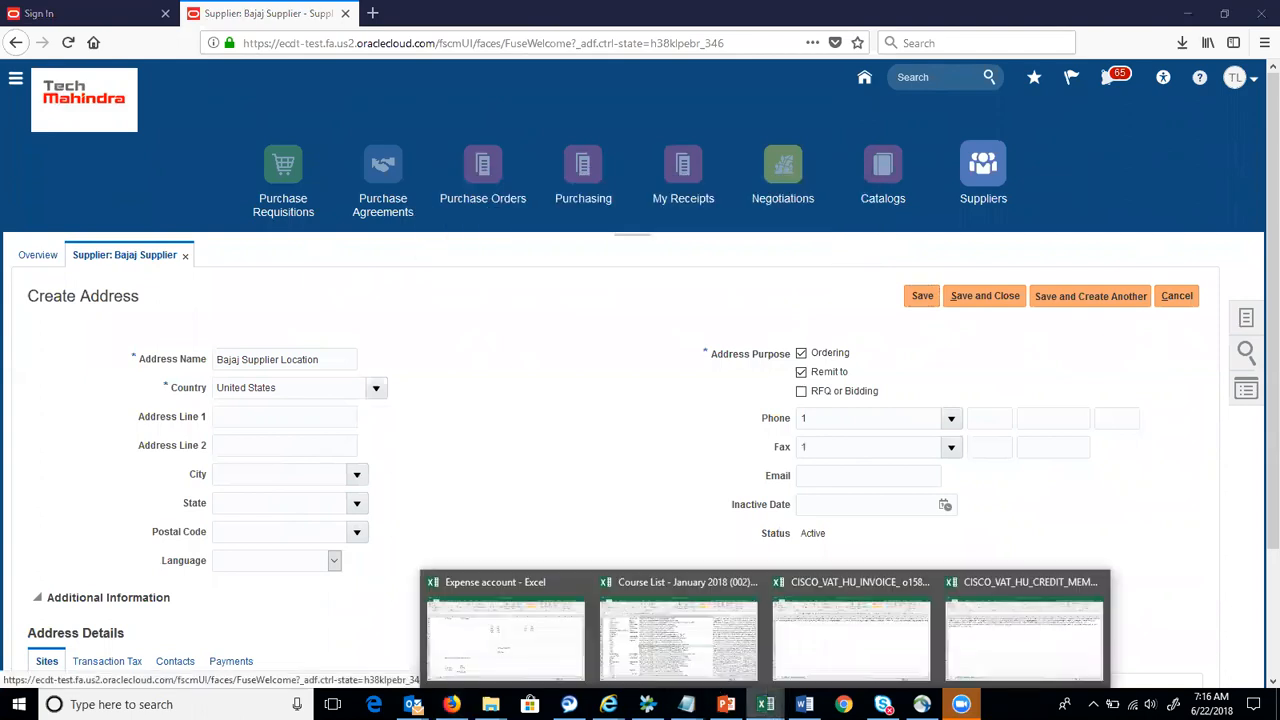
{"action": "left_click", "coordinate": [501, 632]}
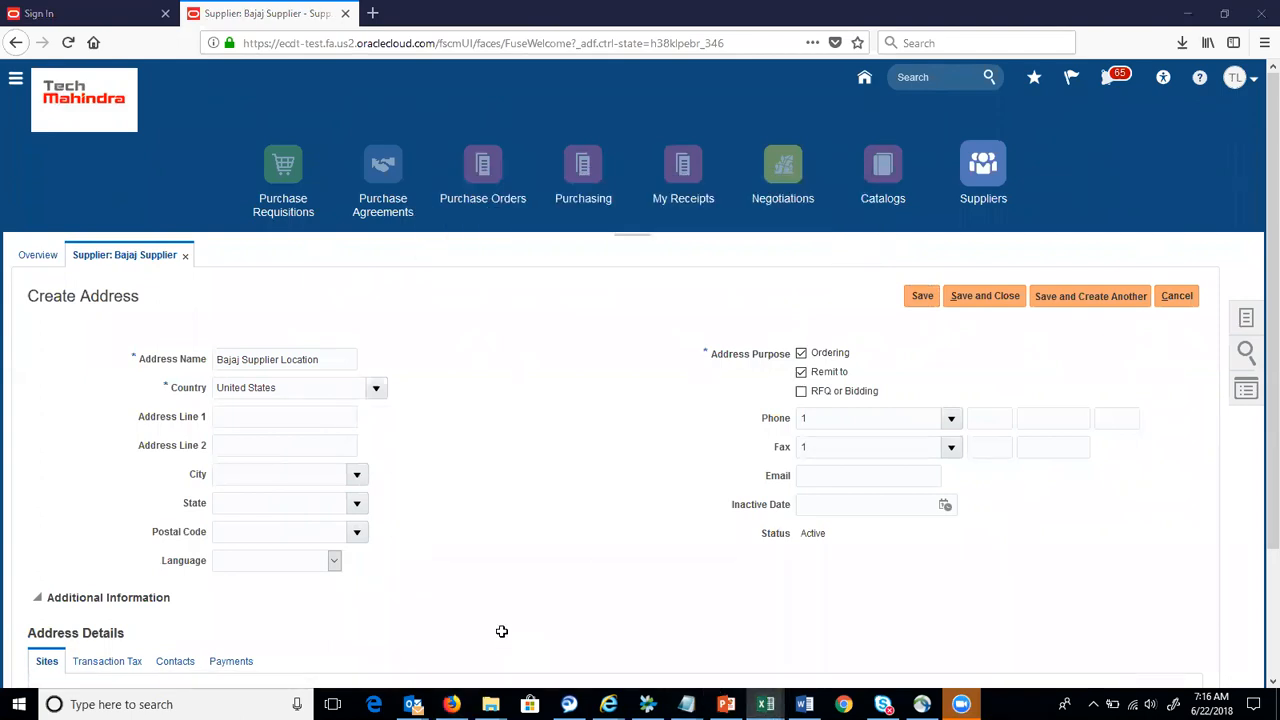
{"action": "key", "text": "ctrl+c"}
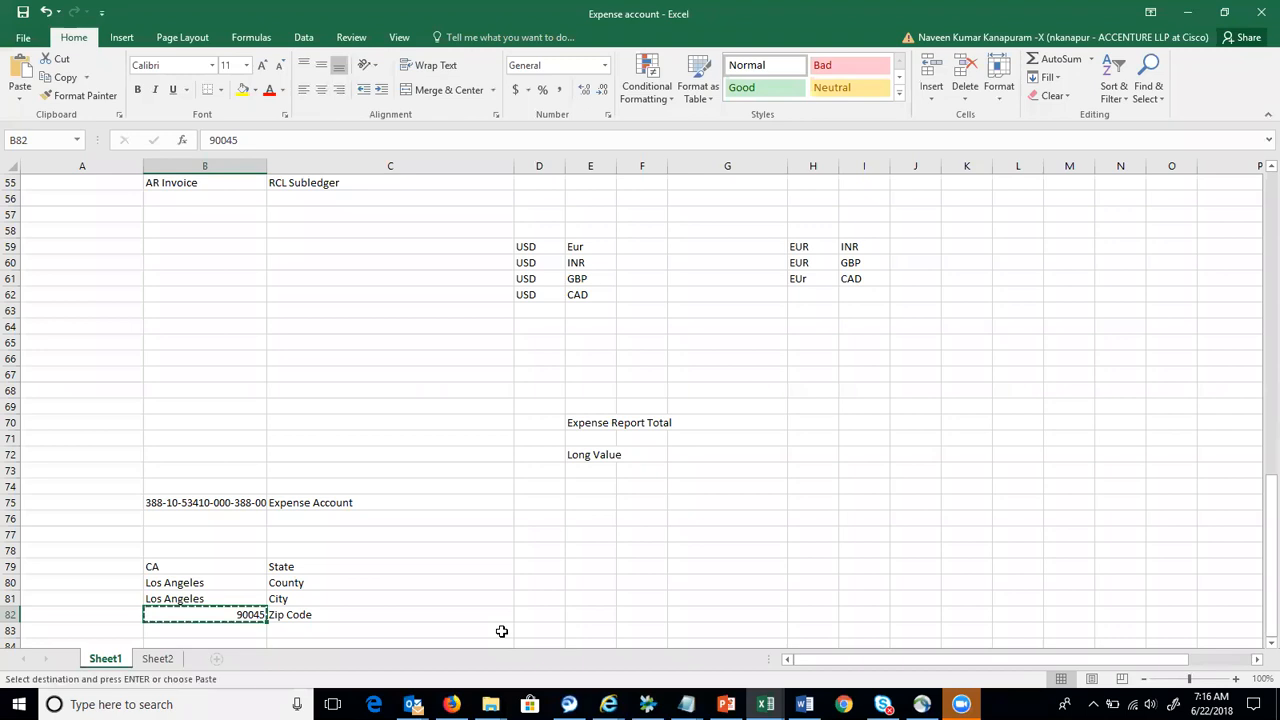
{"action": "key", "text": "alt+Tab"}
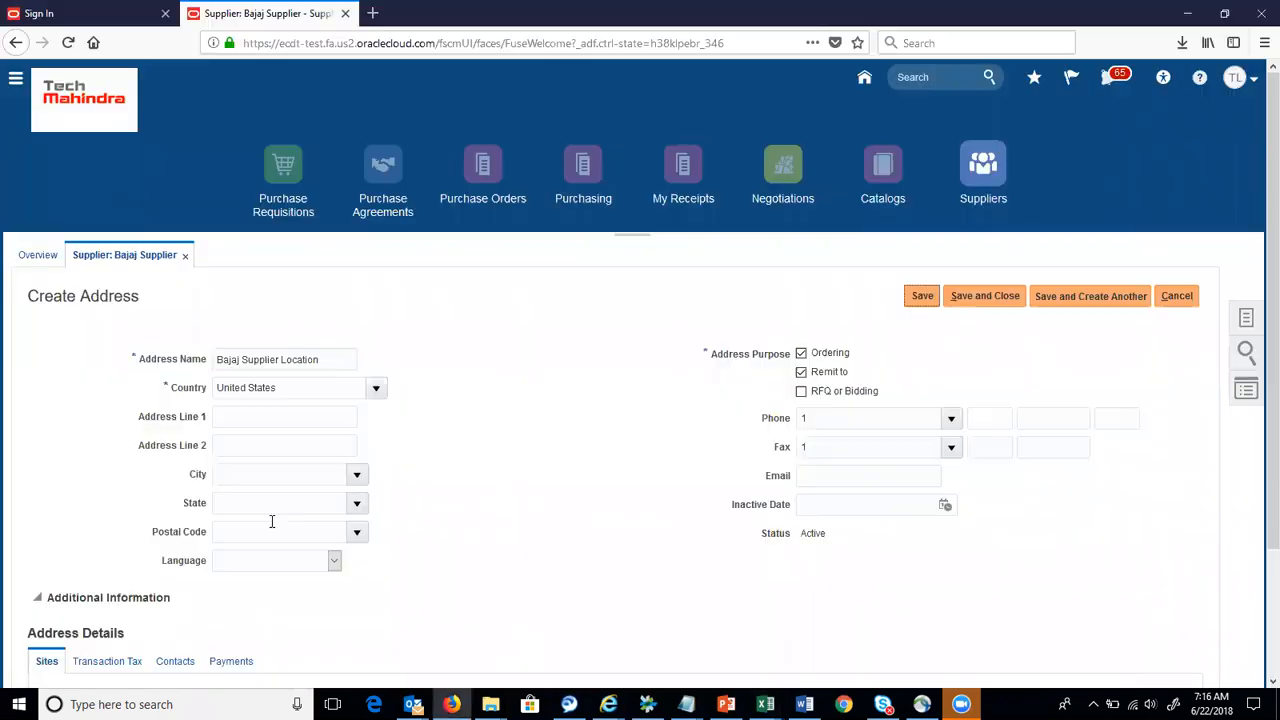
Search the postal codes for 90045 and select the Los Angeles, Los Angeles, CA entry for the address
{"action": "left_click", "coordinate": [357, 533]}
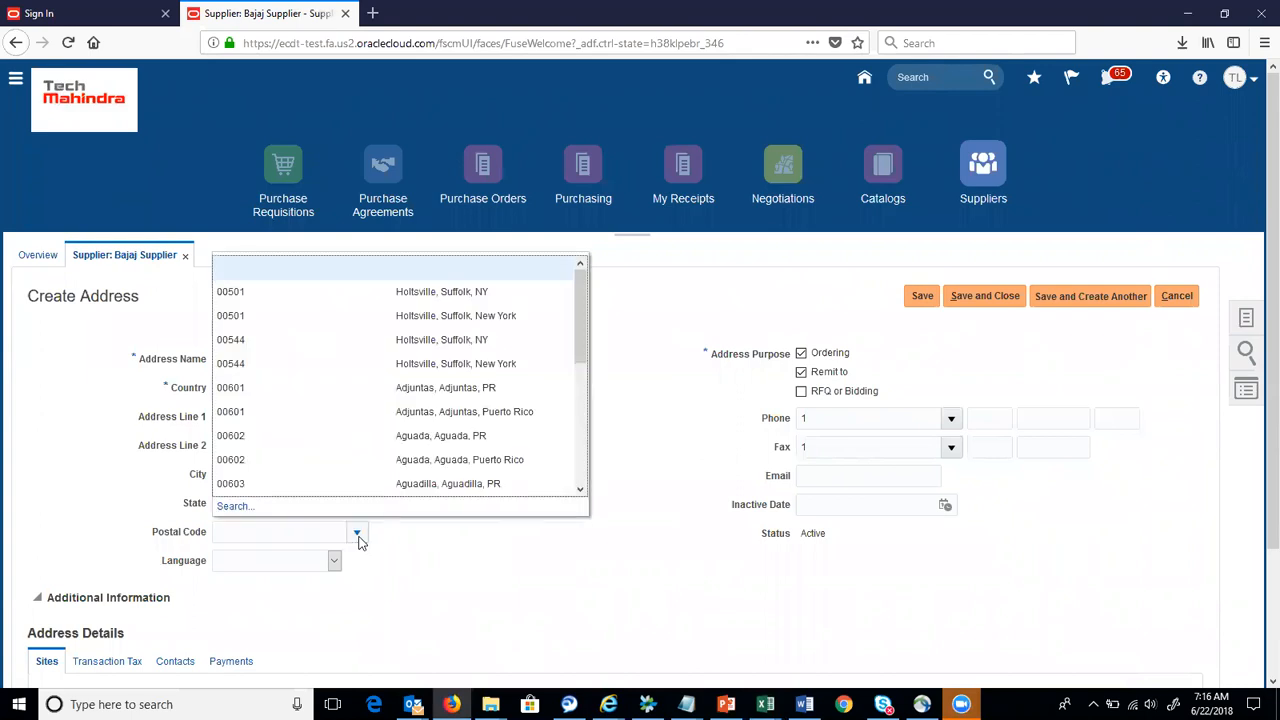
{"action": "left_click", "coordinate": [233, 506]}
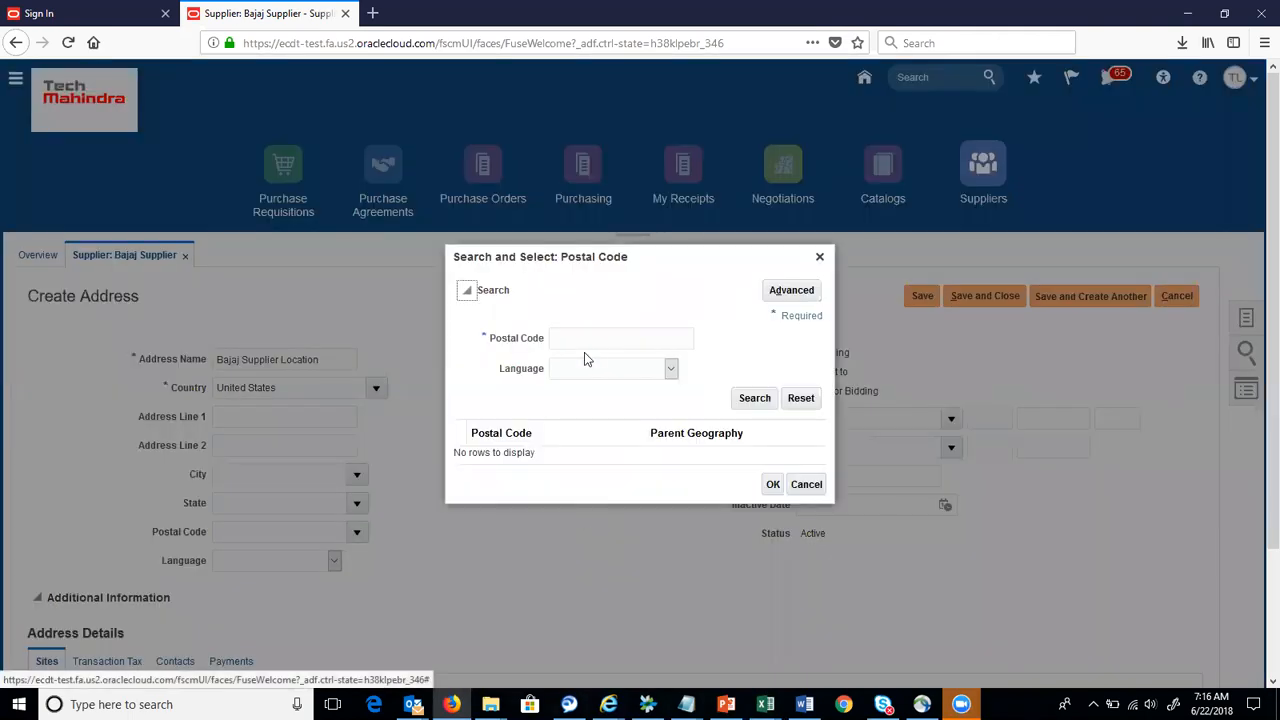
{"action": "left_click", "coordinate": [578, 338]}
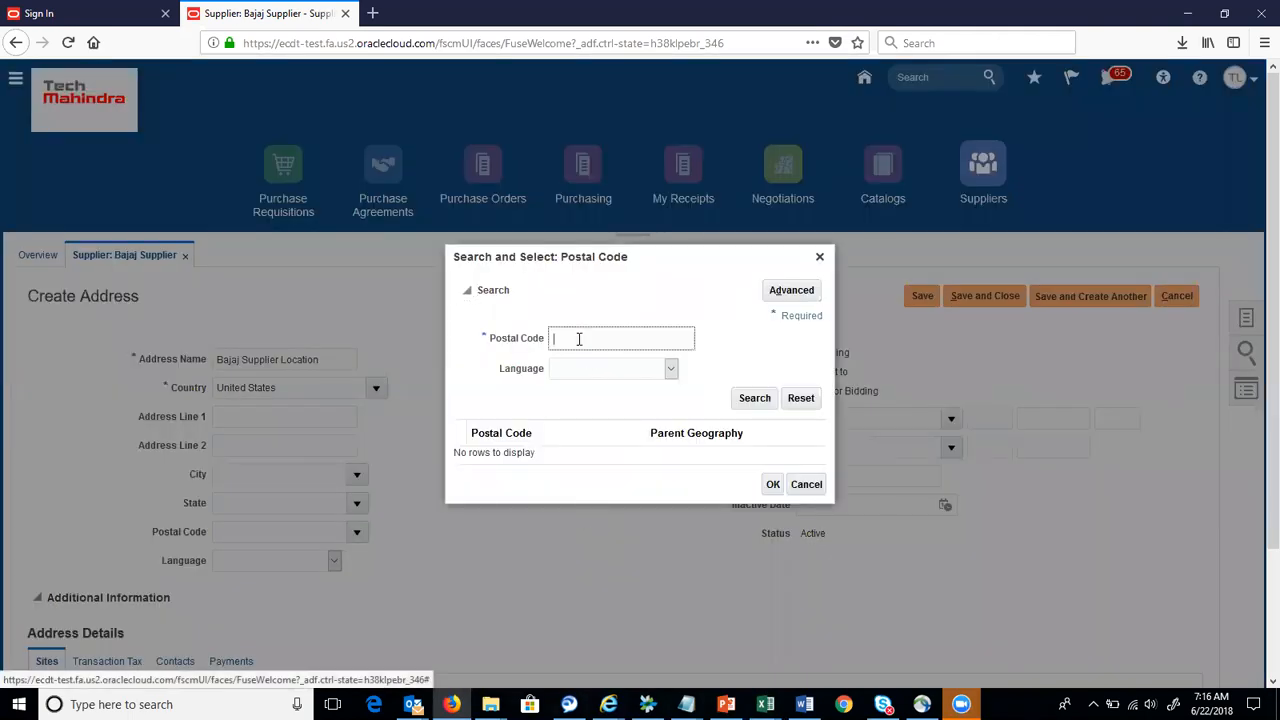
{"action": "type", "text": "90045"}
{"action": "left_click", "coordinate": [754, 399]}
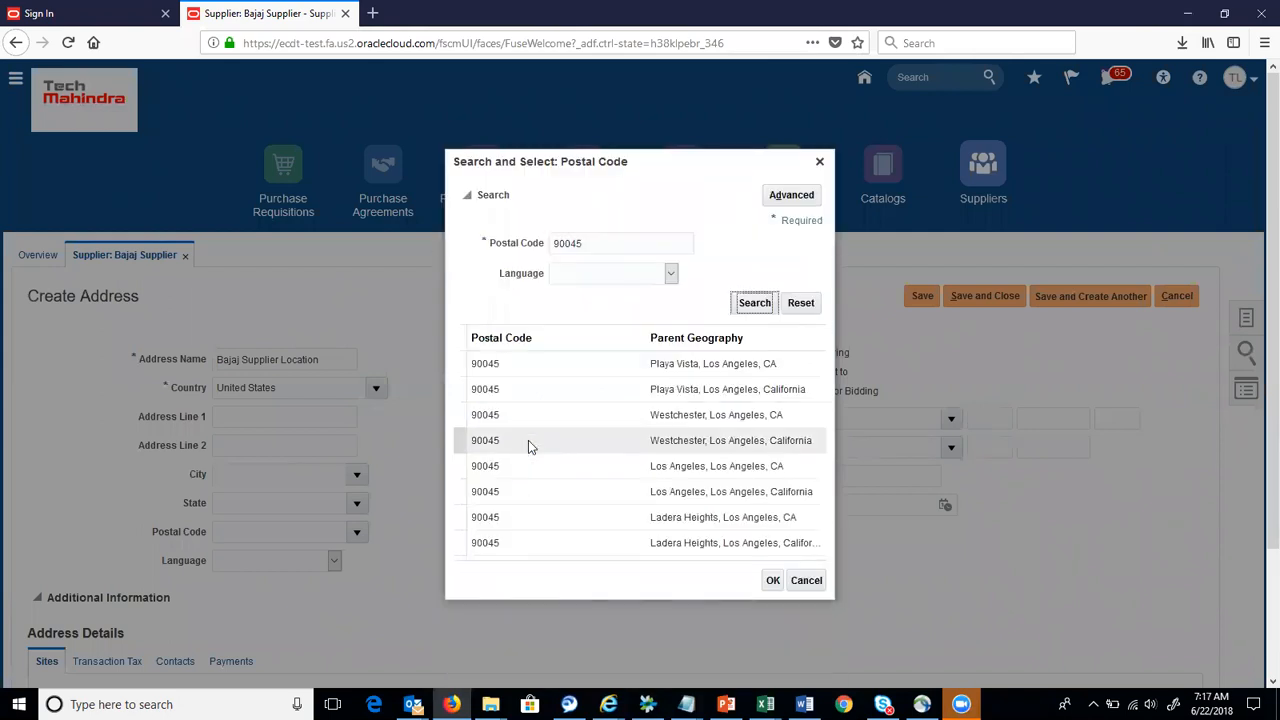
{"action": "left_click", "coordinate": [541, 463]}
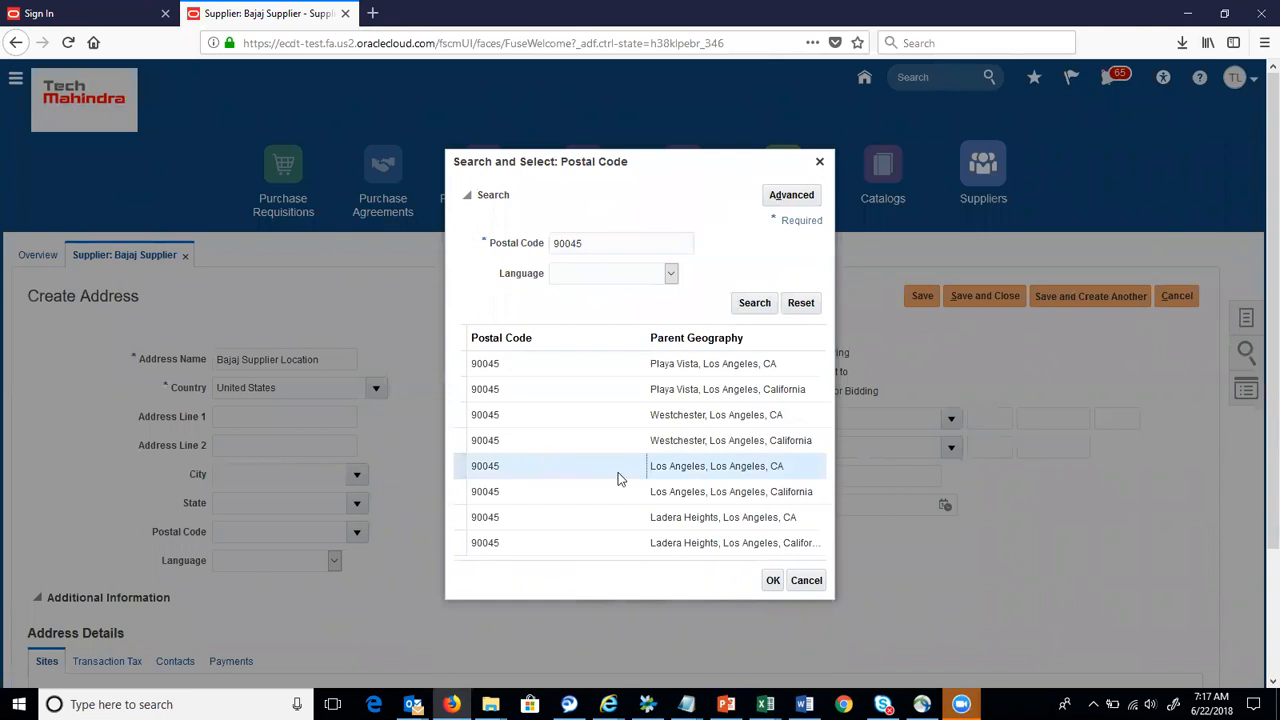
{"action": "left_click", "coordinate": [772, 581]}
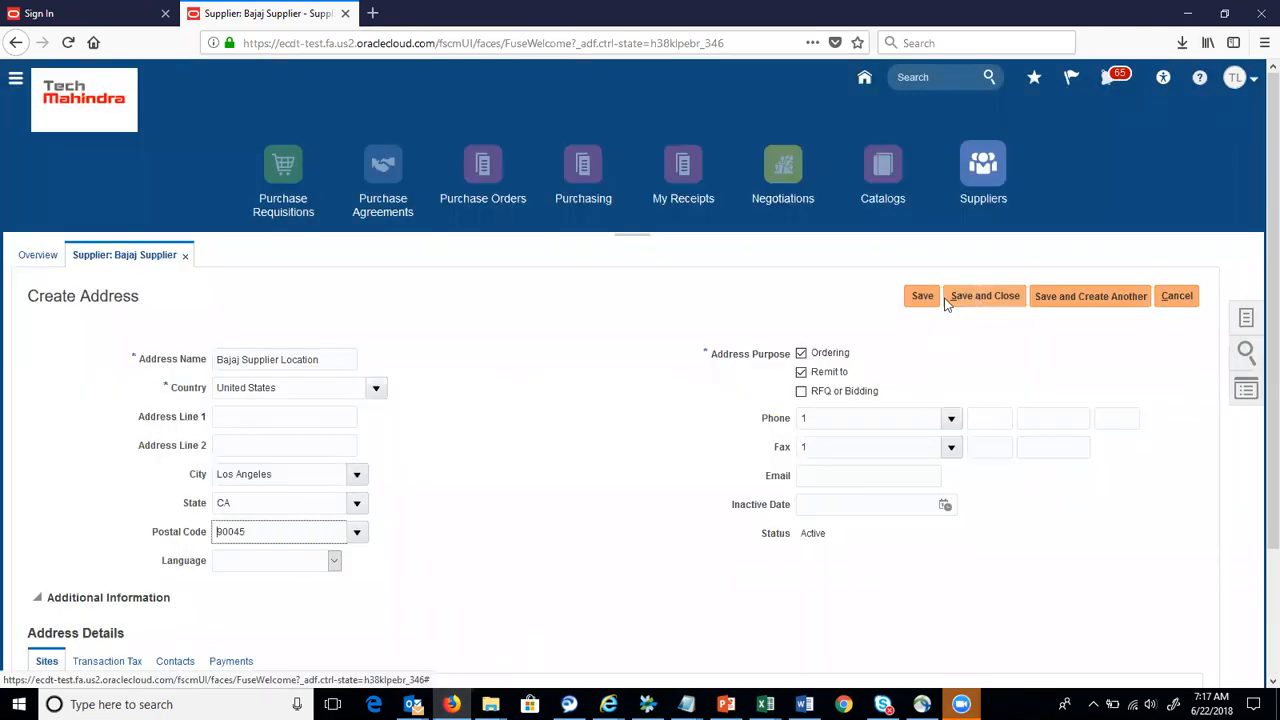
Save and close the Bajaj Supplier Location address, and acknowledge the confirmation
{"action": "left_click", "coordinate": [914, 304]}
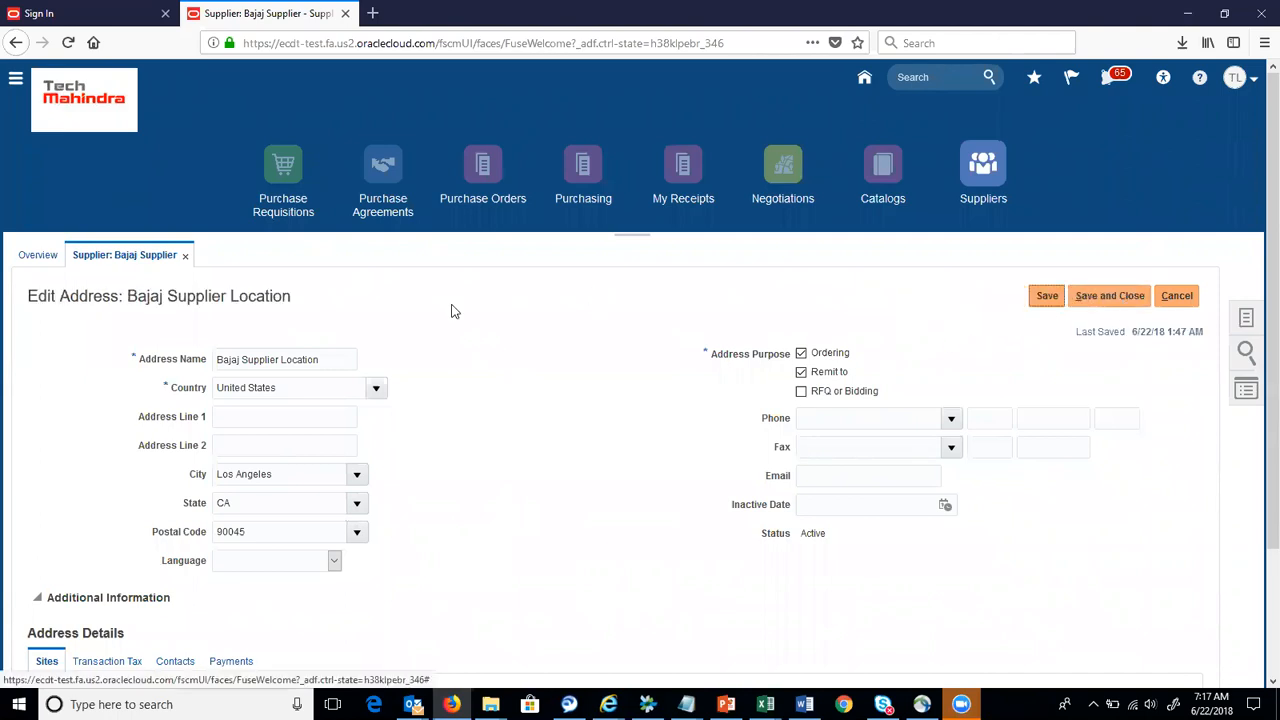
{"action": "left_click", "coordinate": [1110, 300]}
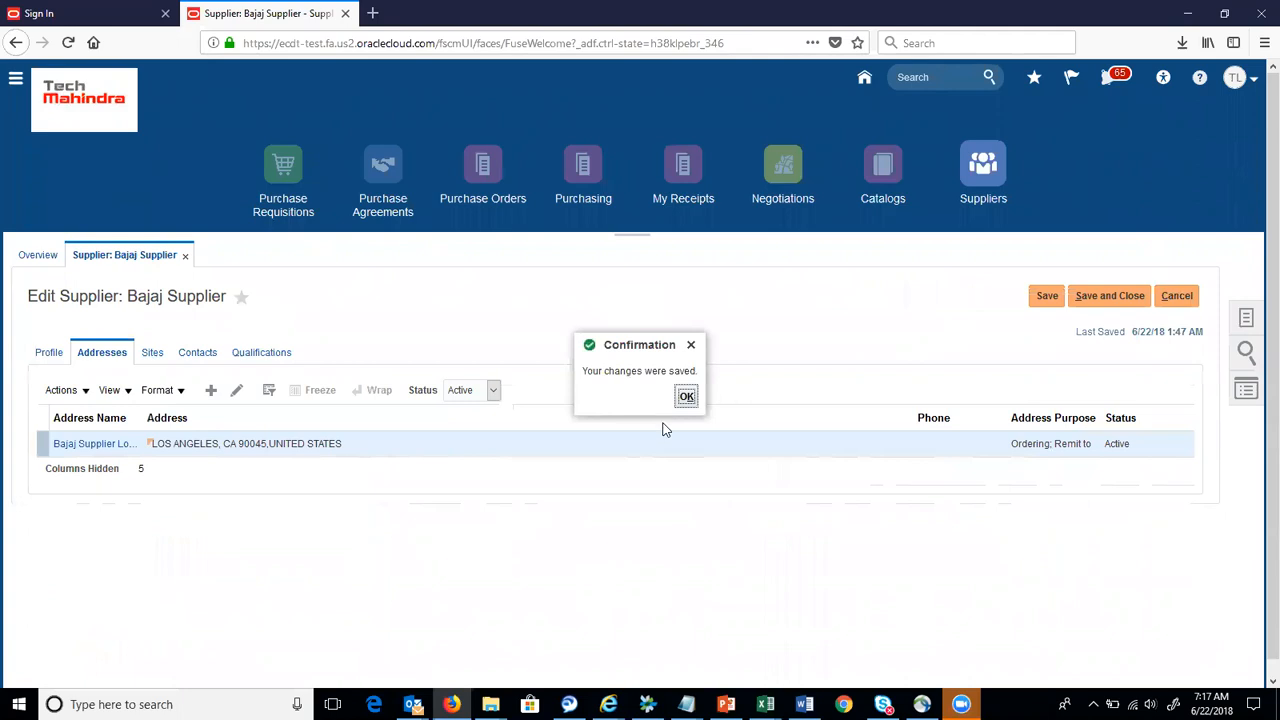
{"action": "left_click", "coordinate": [686, 396]}
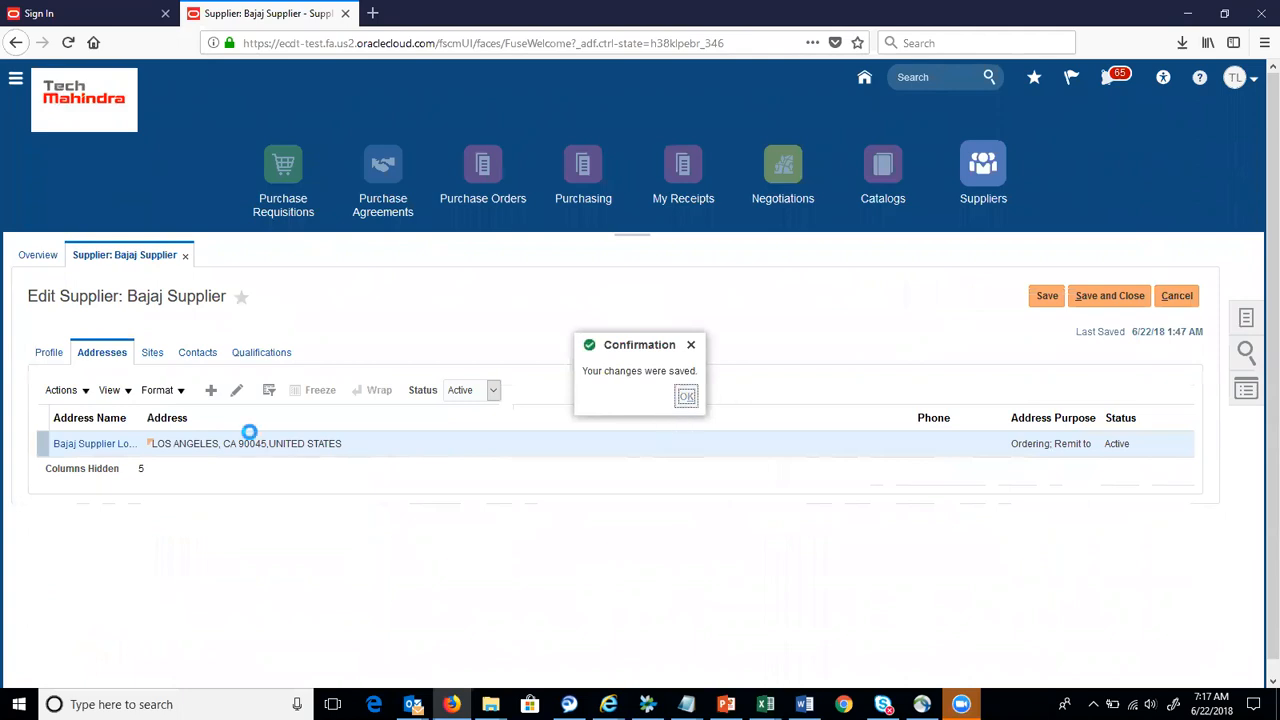
Create and save a supplier site with procurement BU LG18 BU1 and the address Bajaj Supplier Location
{"action": "left_click", "coordinate": [152, 352]}
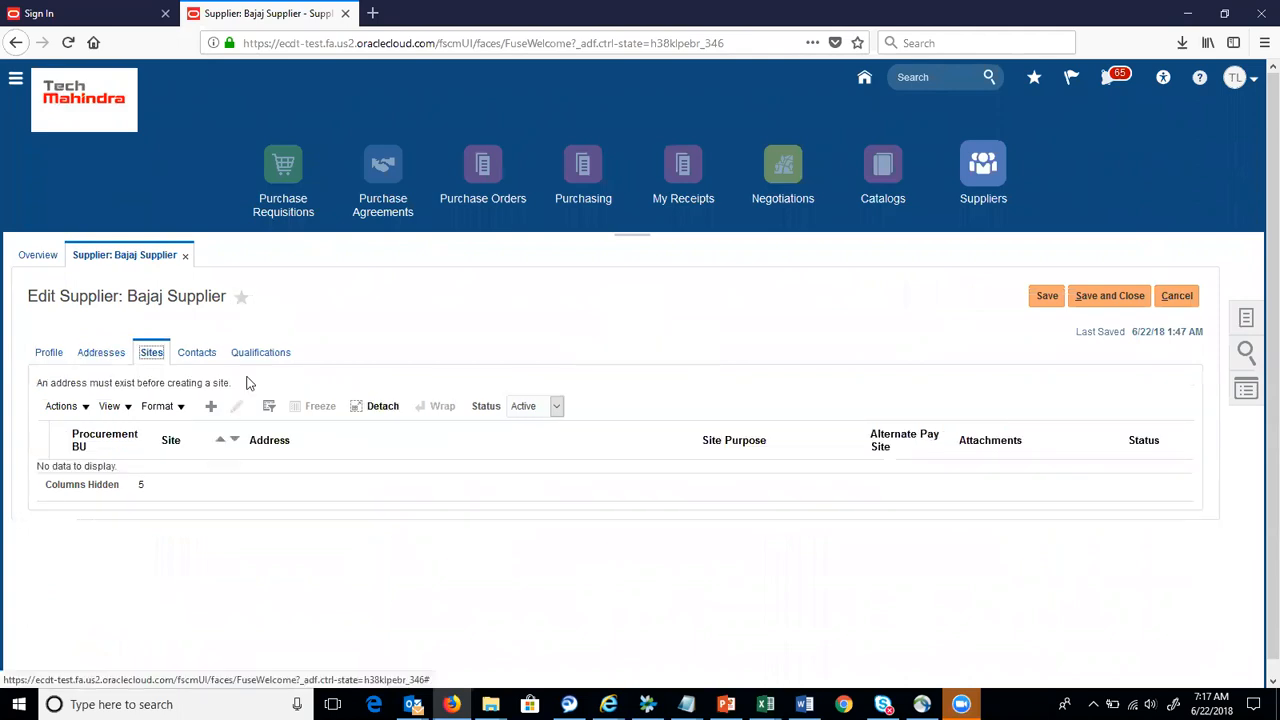
{"action": "left_click", "coordinate": [211, 406]}
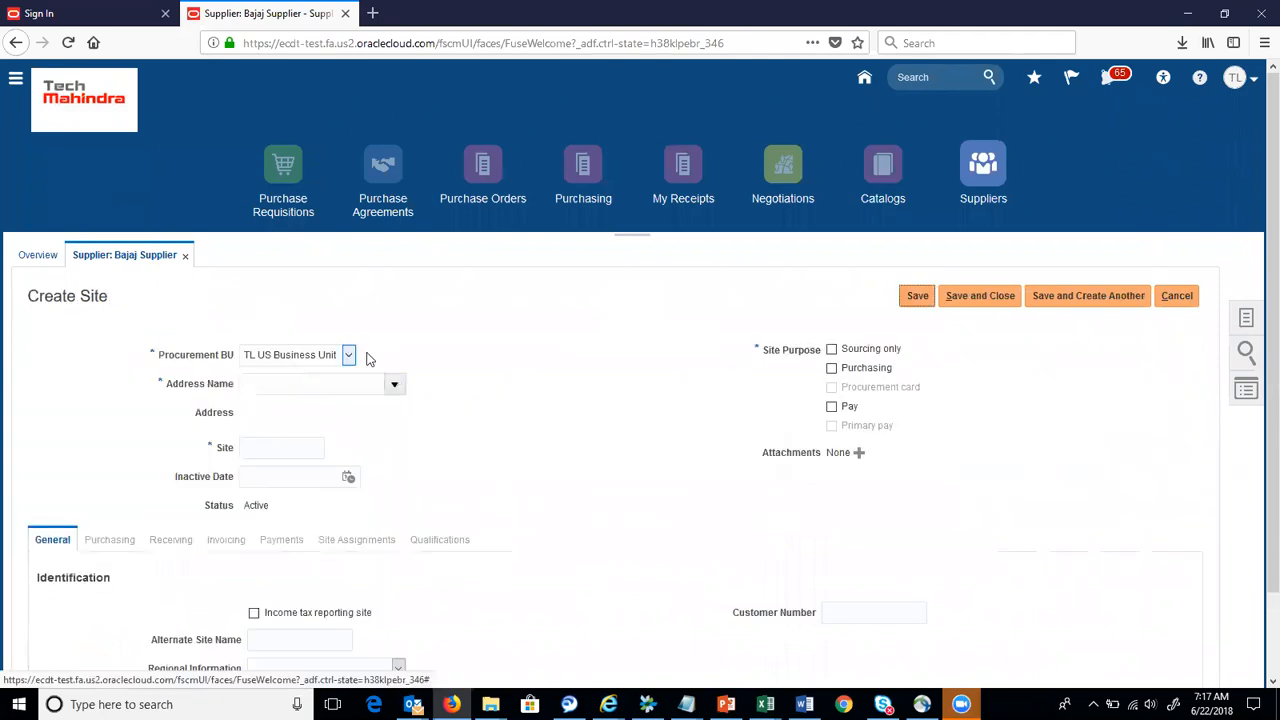
{"action": "left_click", "coordinate": [346, 357]}
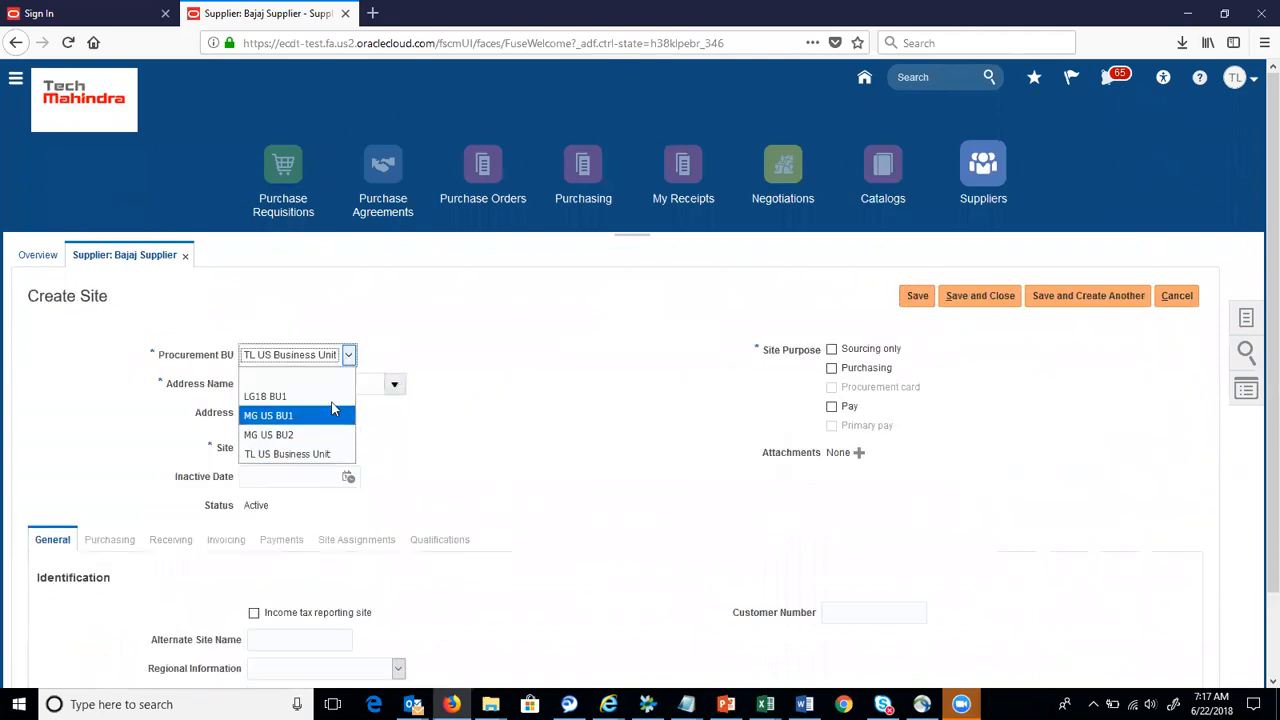
{"action": "left_click", "coordinate": [331, 400]}
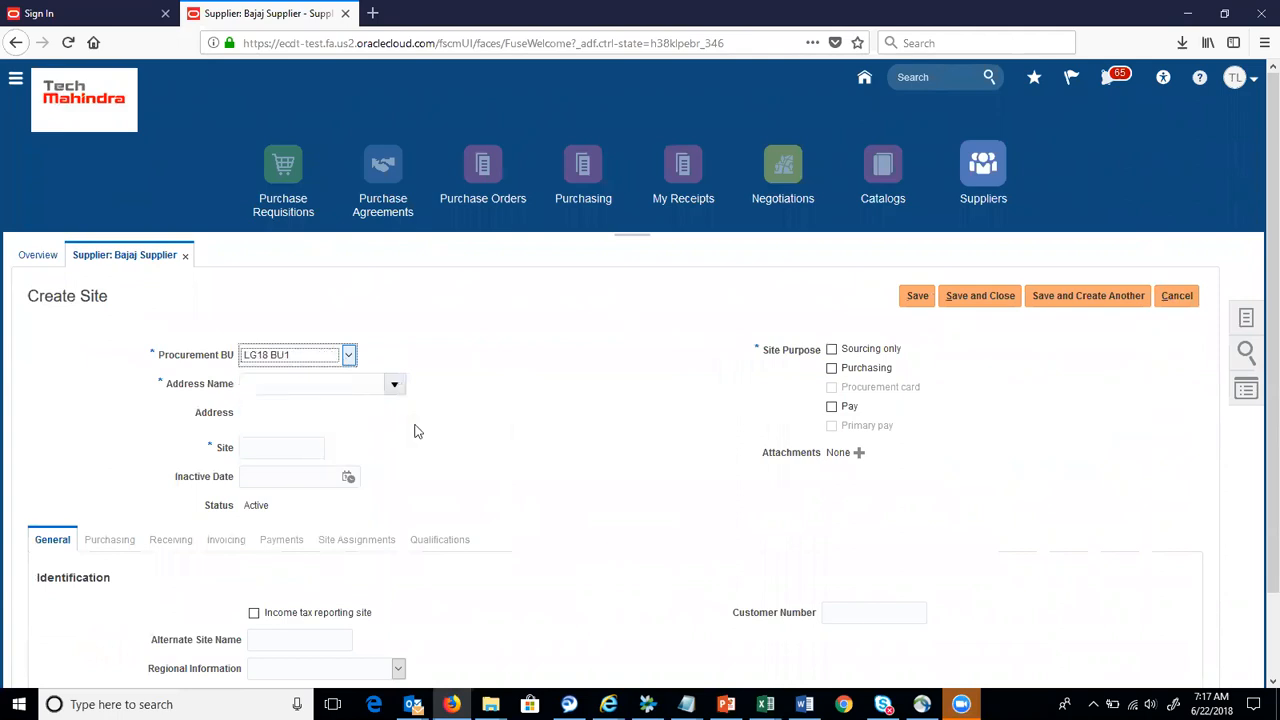
{"action": "left_click", "coordinate": [395, 385]}
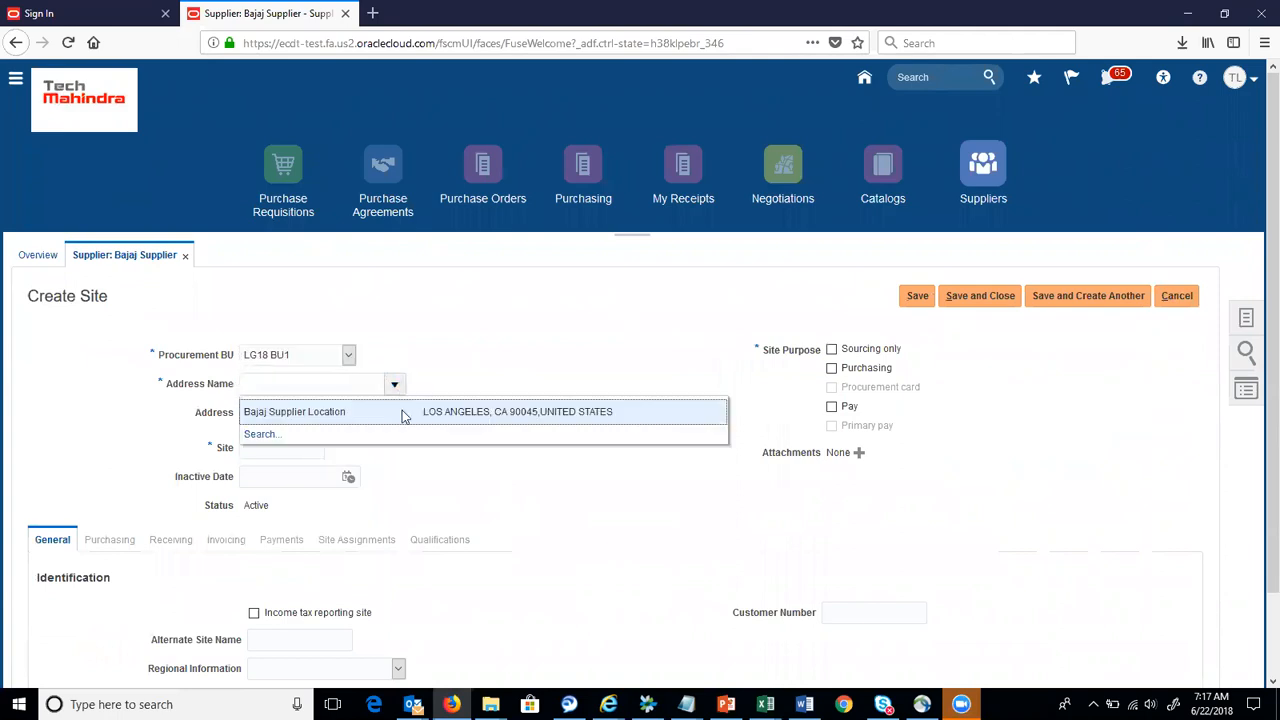
{"action": "left_click", "coordinate": [402, 411]}
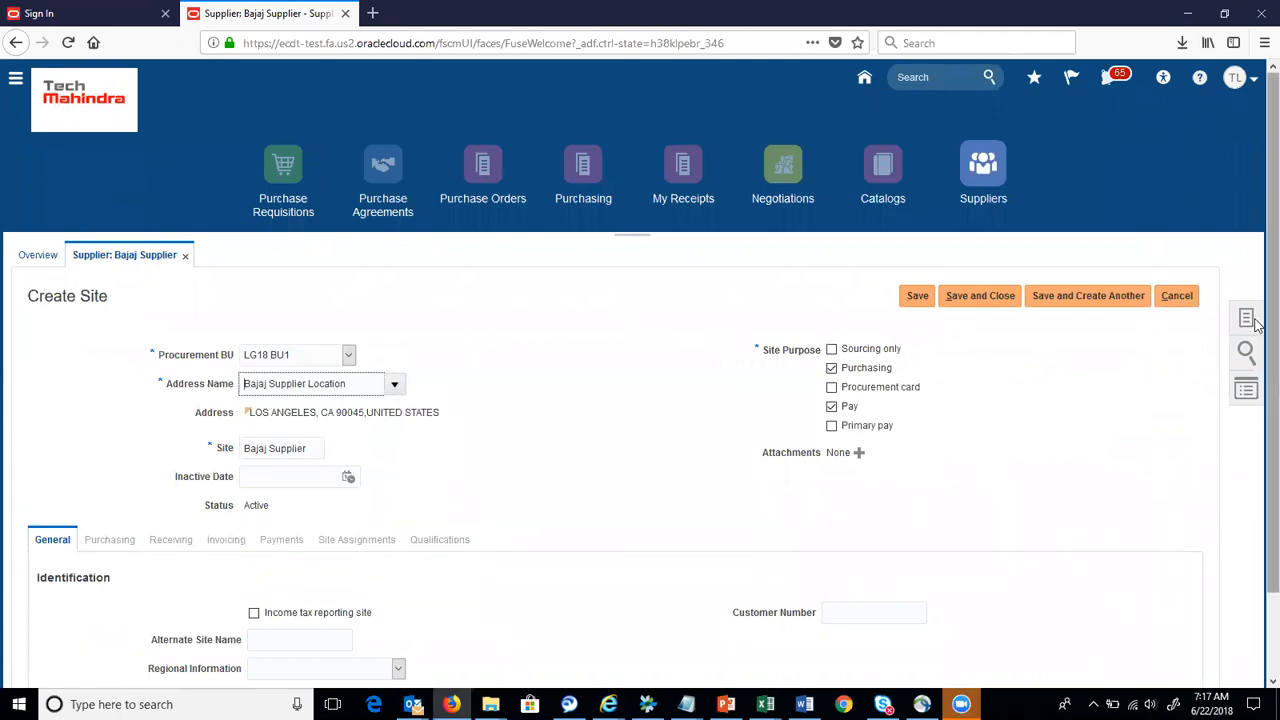
{"action": "scroll", "coordinate": [1186, 477], "scroll_direction": "down", "scroll_amount": 2}
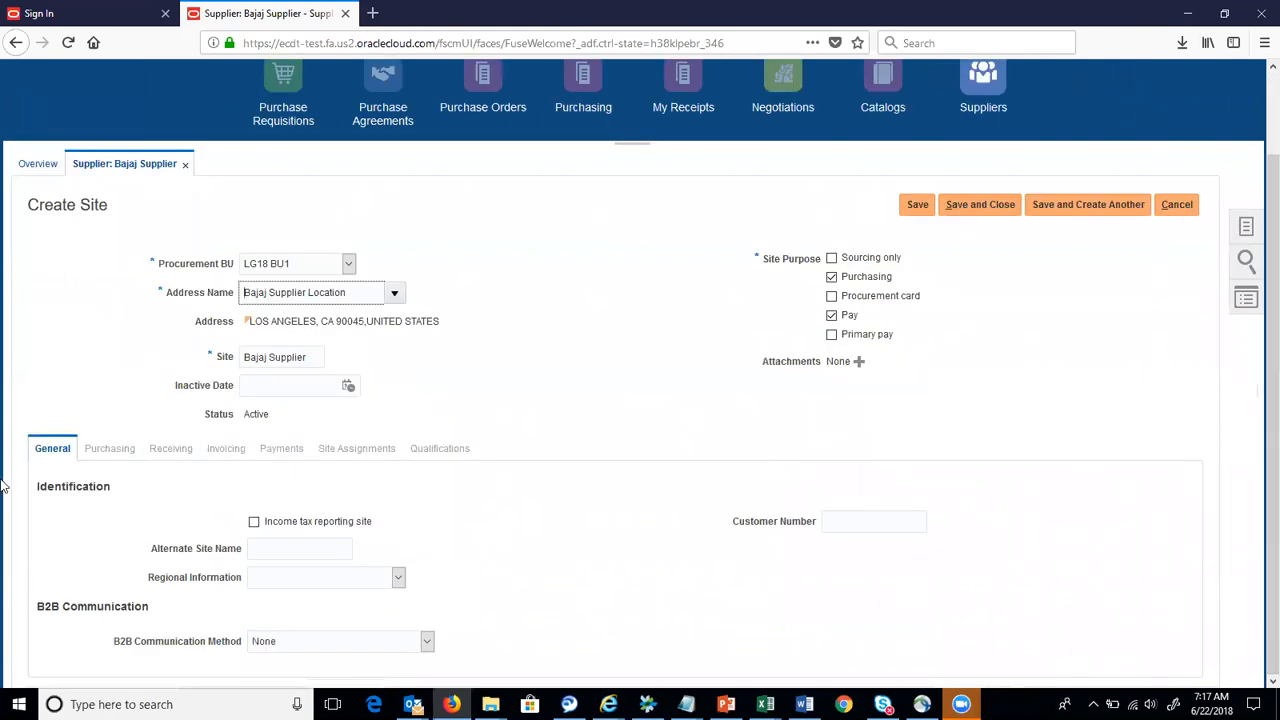
{"action": "left_click", "coordinate": [917, 208]}
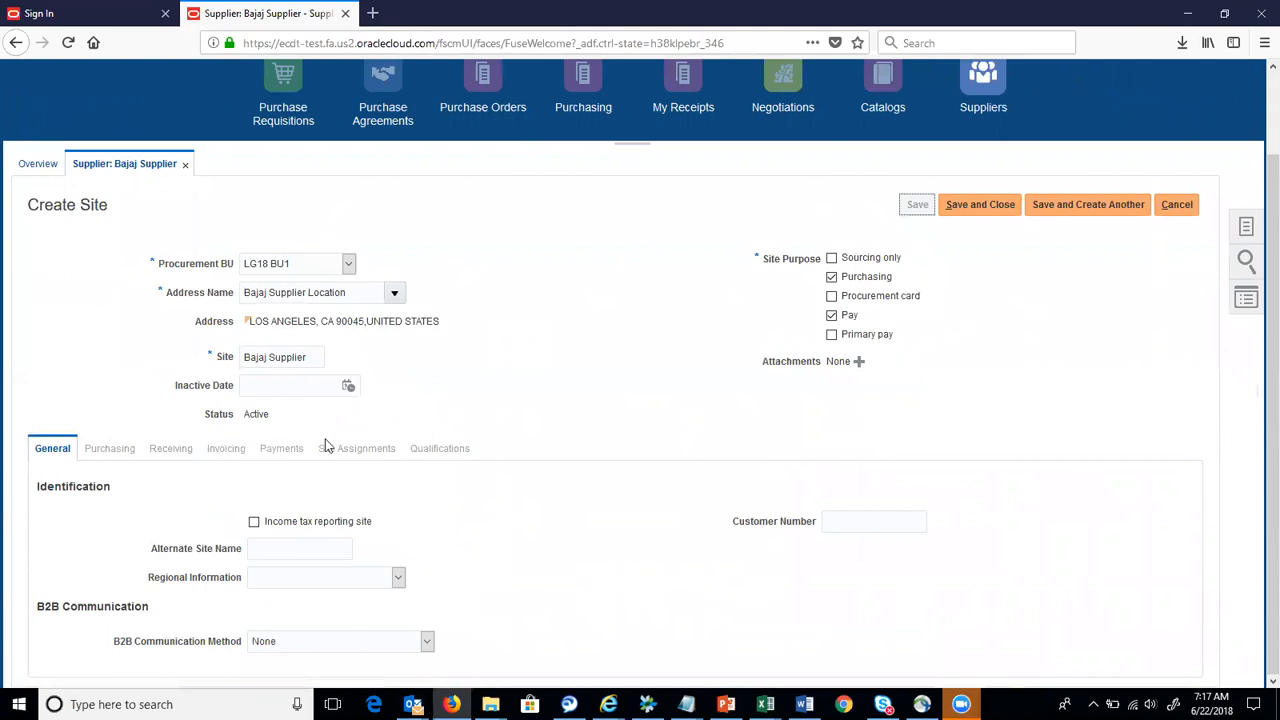
Add a site assignment with LG18 BU1 as the client BU, then save and close the site and acknowledge the confirmation
{"action": "left_click", "coordinate": [357, 472]}
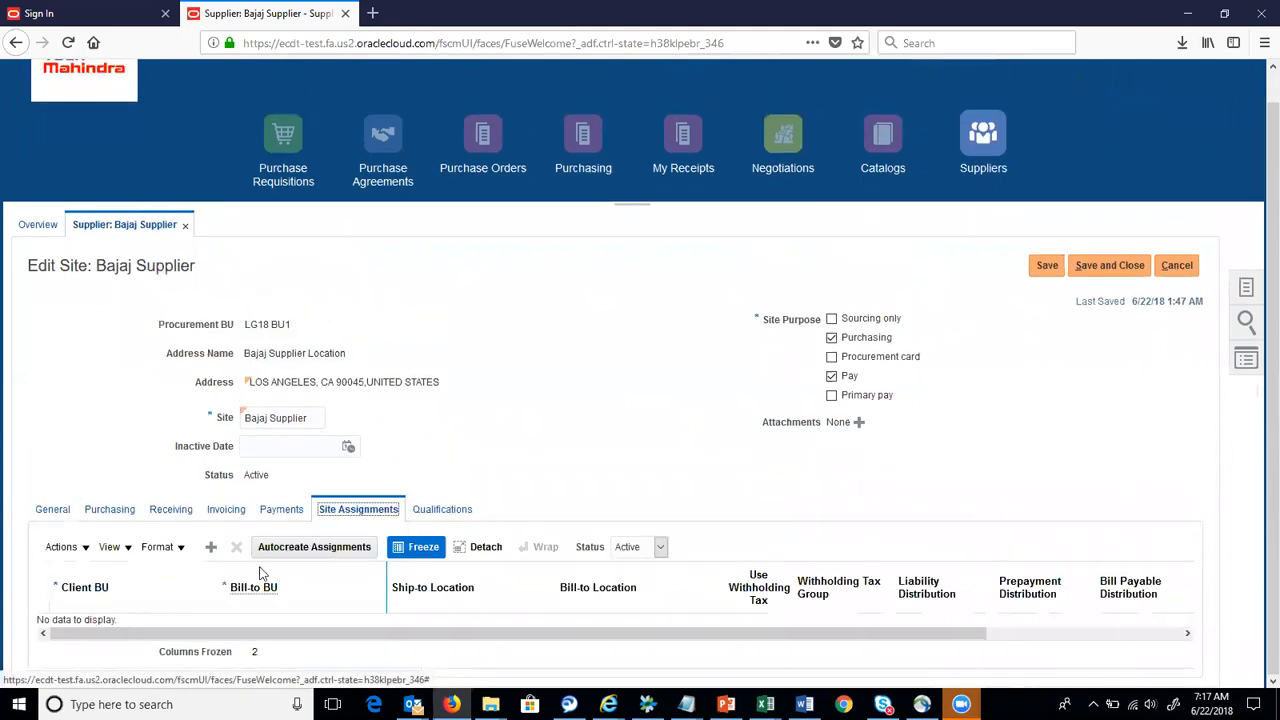
{"action": "left_click", "coordinate": [214, 549]}
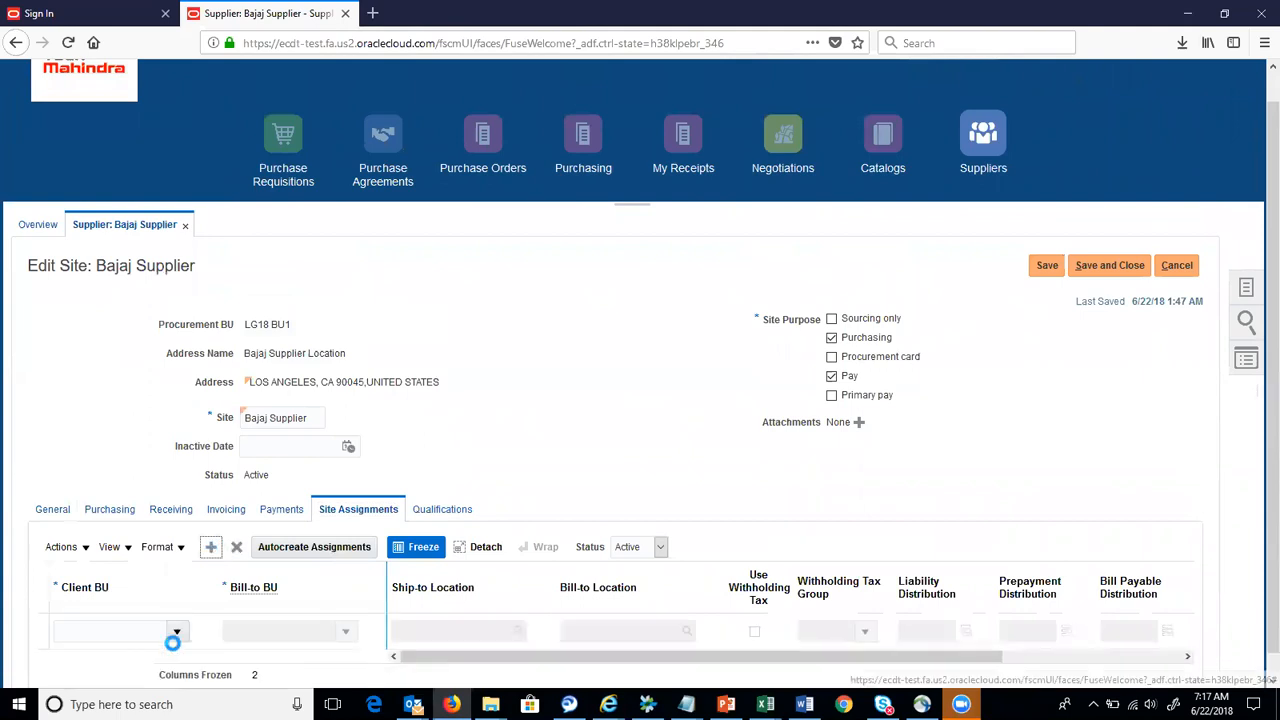
{"action": "left_click", "coordinate": [176, 634]}
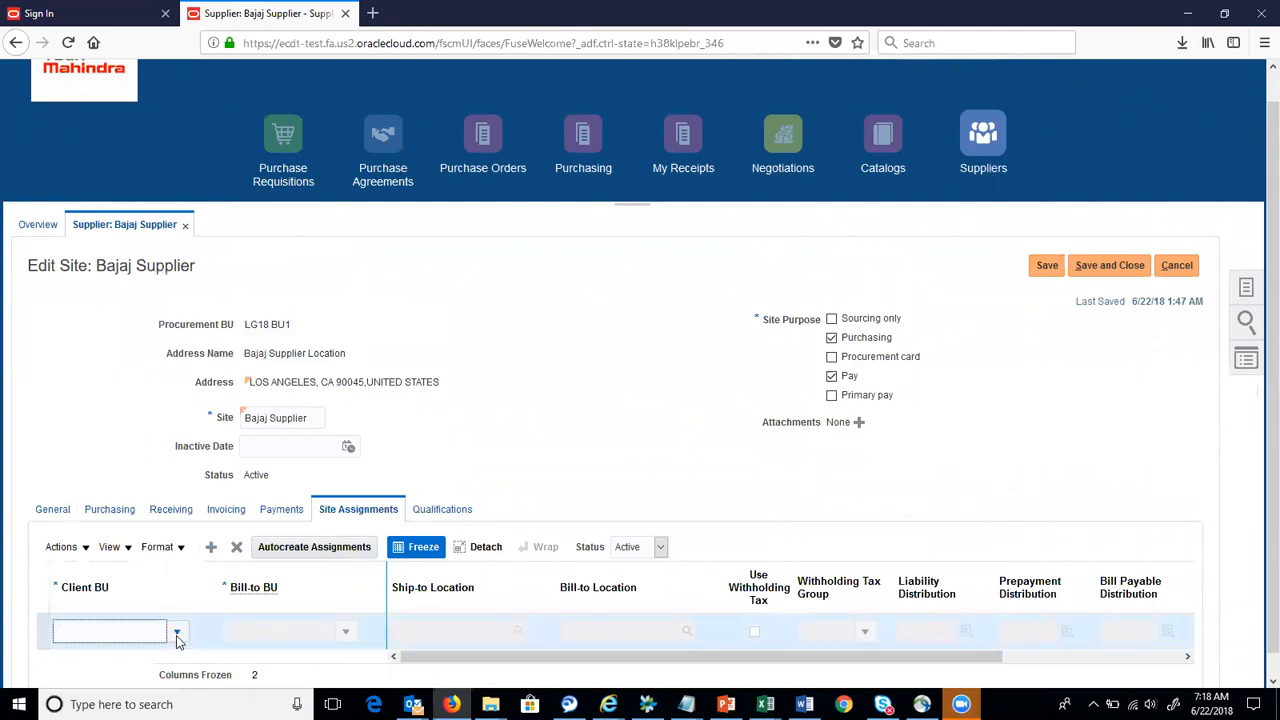
{"action": "left_click", "coordinate": [178, 561]}
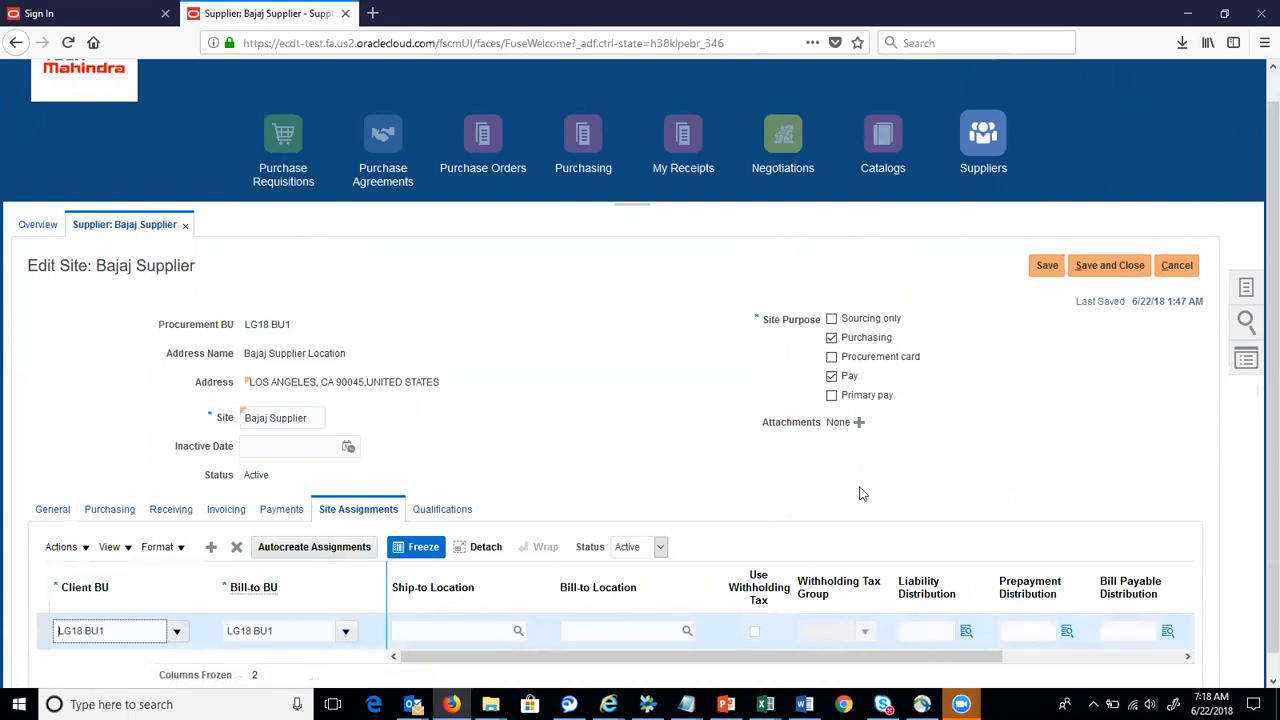
{"action": "left_click", "coordinate": [1037, 272]}
{"action": "left_click", "coordinate": [1108, 268]}
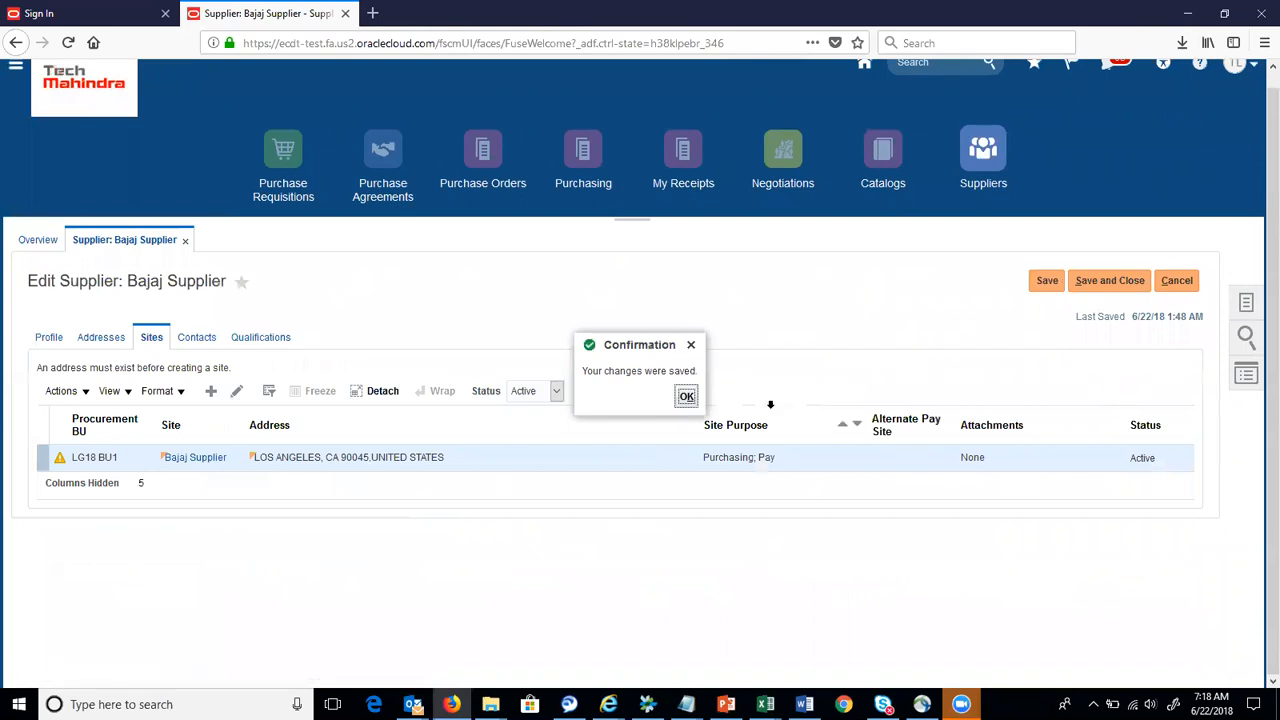
{"action": "left_click", "coordinate": [687, 397]}
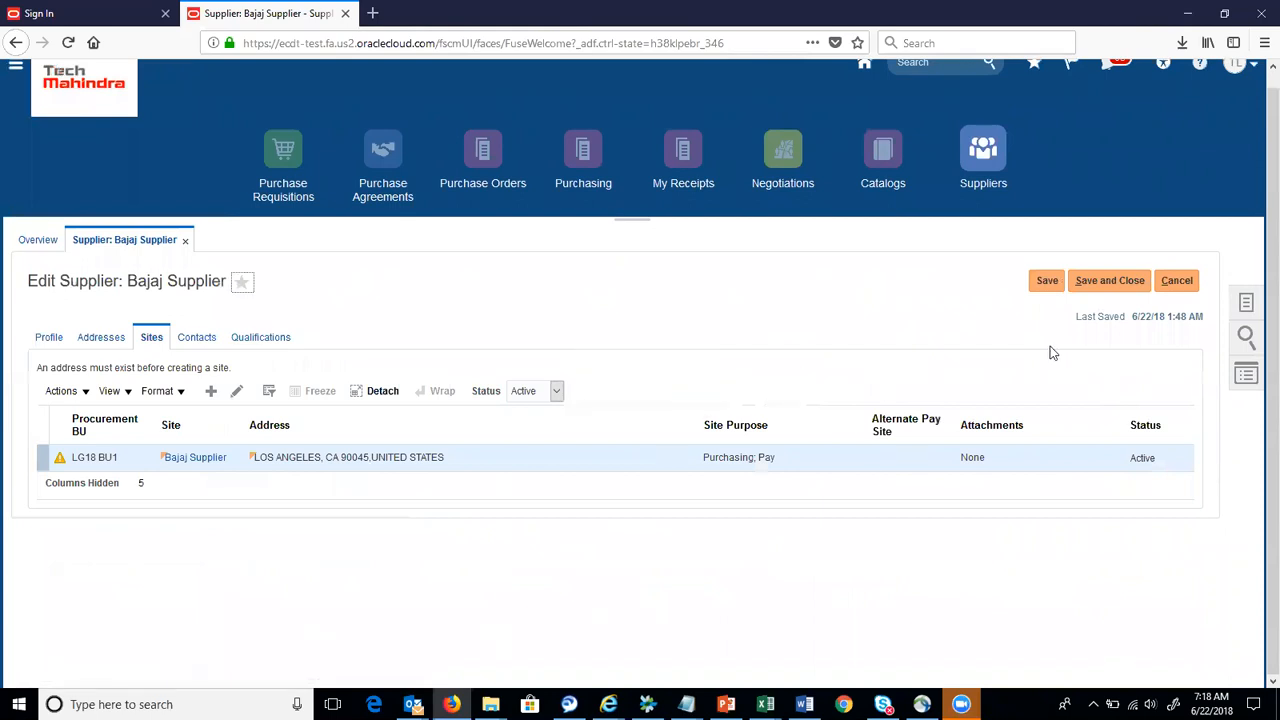
Save and close the Bajaj Supplier record to return to the suppliers overview
{"action": "left_click", "coordinate": [1045, 285]}
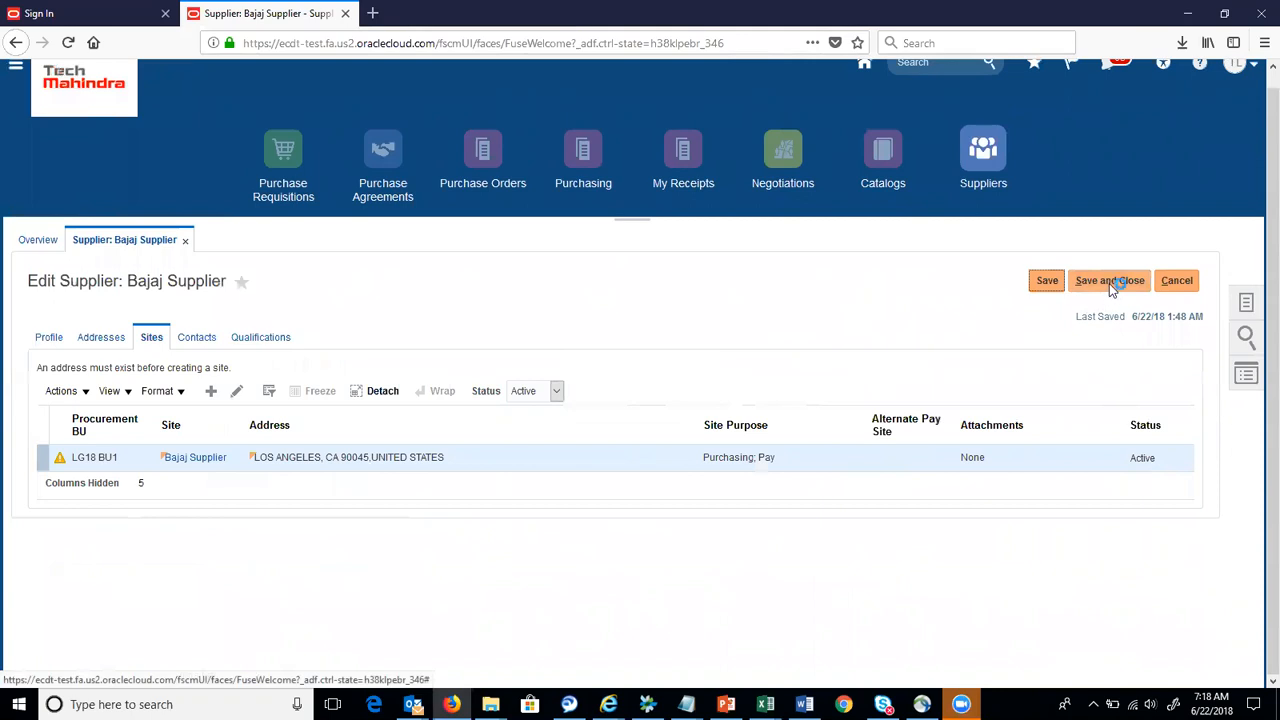
{"action": "left_click", "coordinate": [1109, 283]}
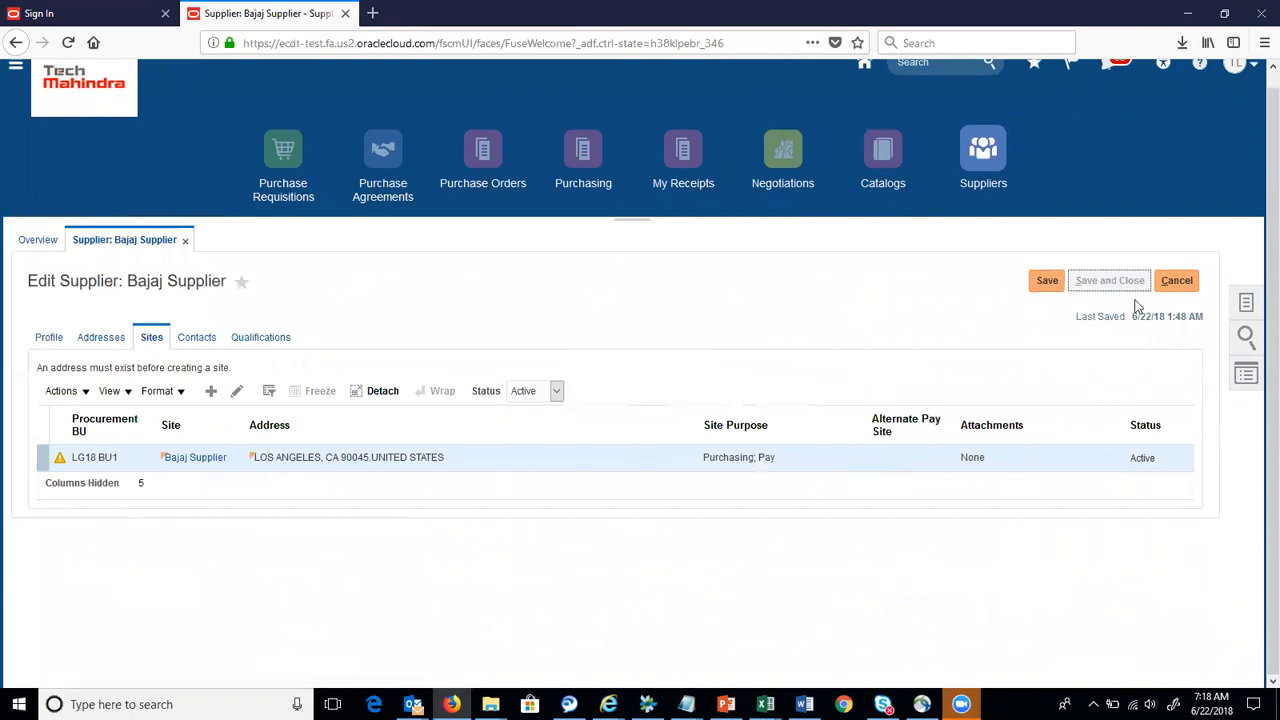
{"action": "left_click", "coordinate": [681, 245]}
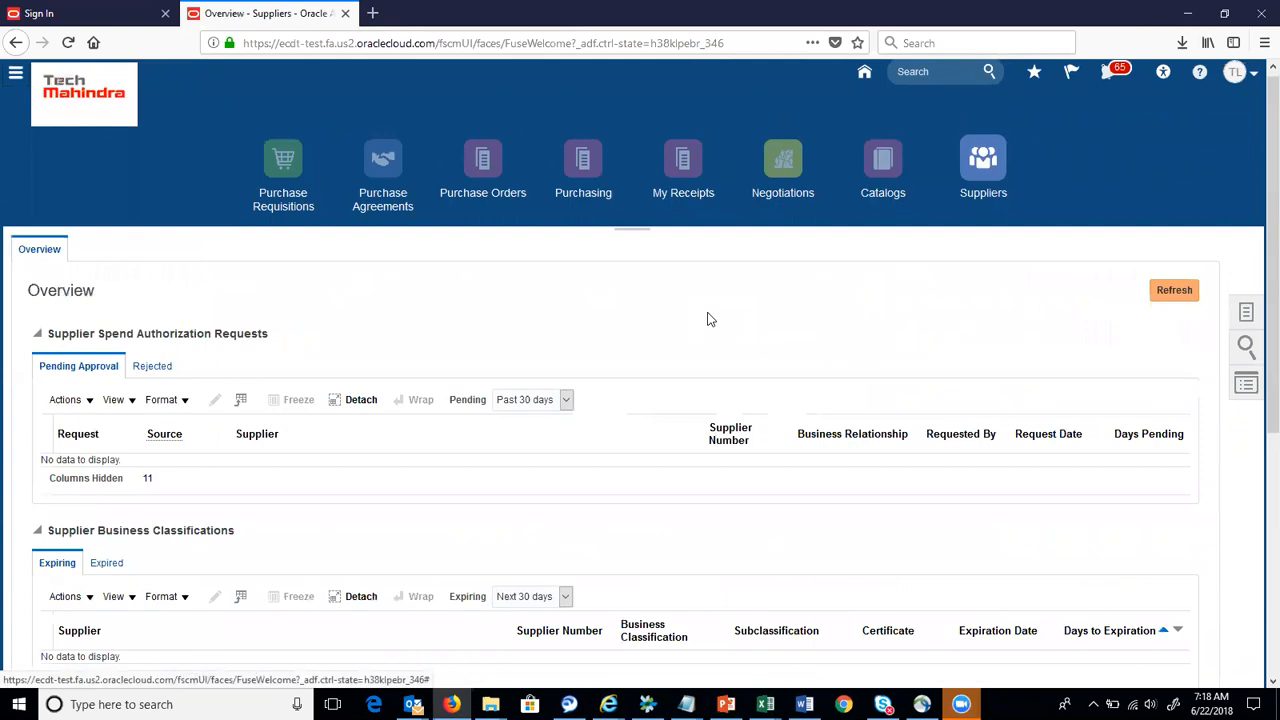
Open the Merge Suppliers task and add a new merge request row
{"action": "left_click", "coordinate": [1246, 316]}
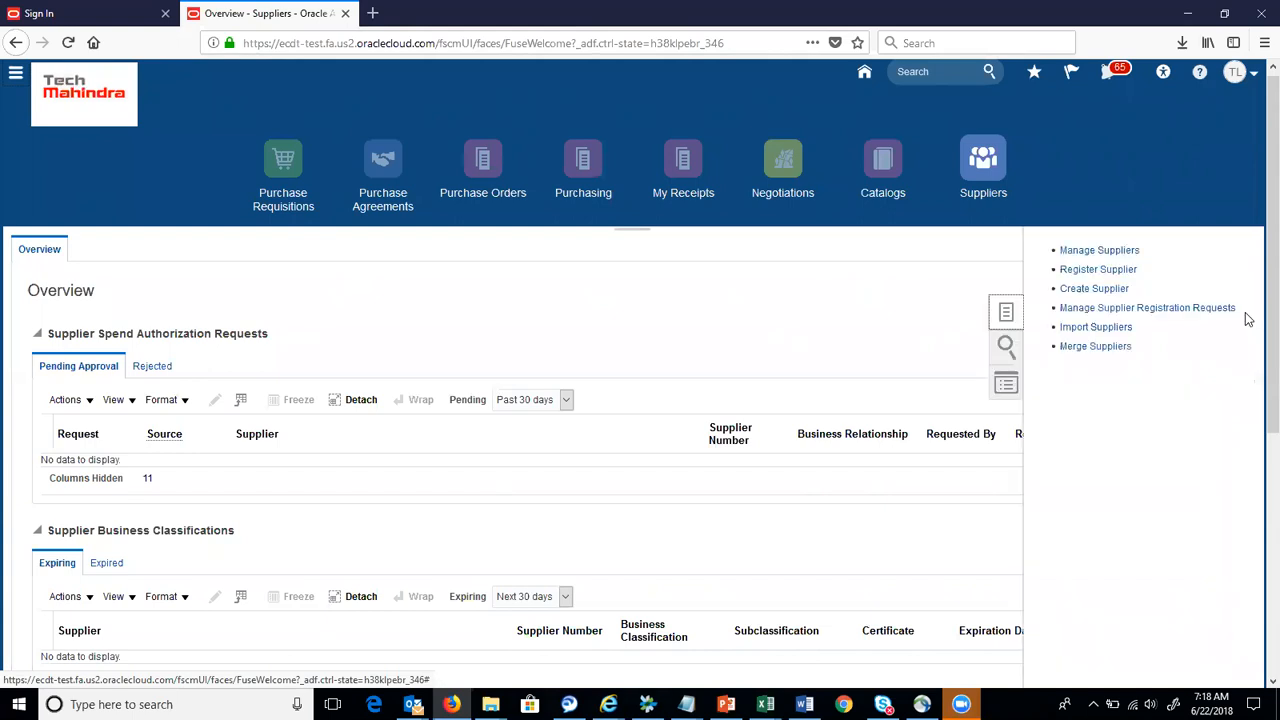
{"action": "left_click", "coordinate": [1108, 347]}
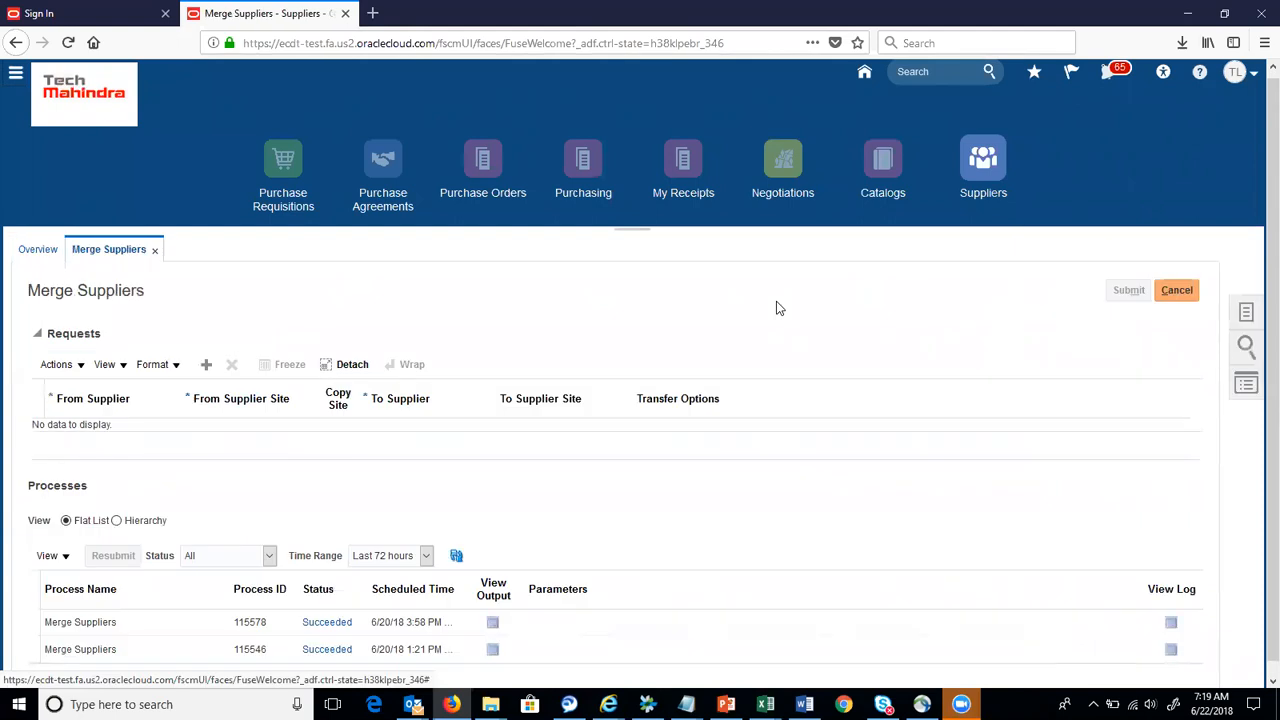
{"action": "left_click", "coordinate": [207, 368]}
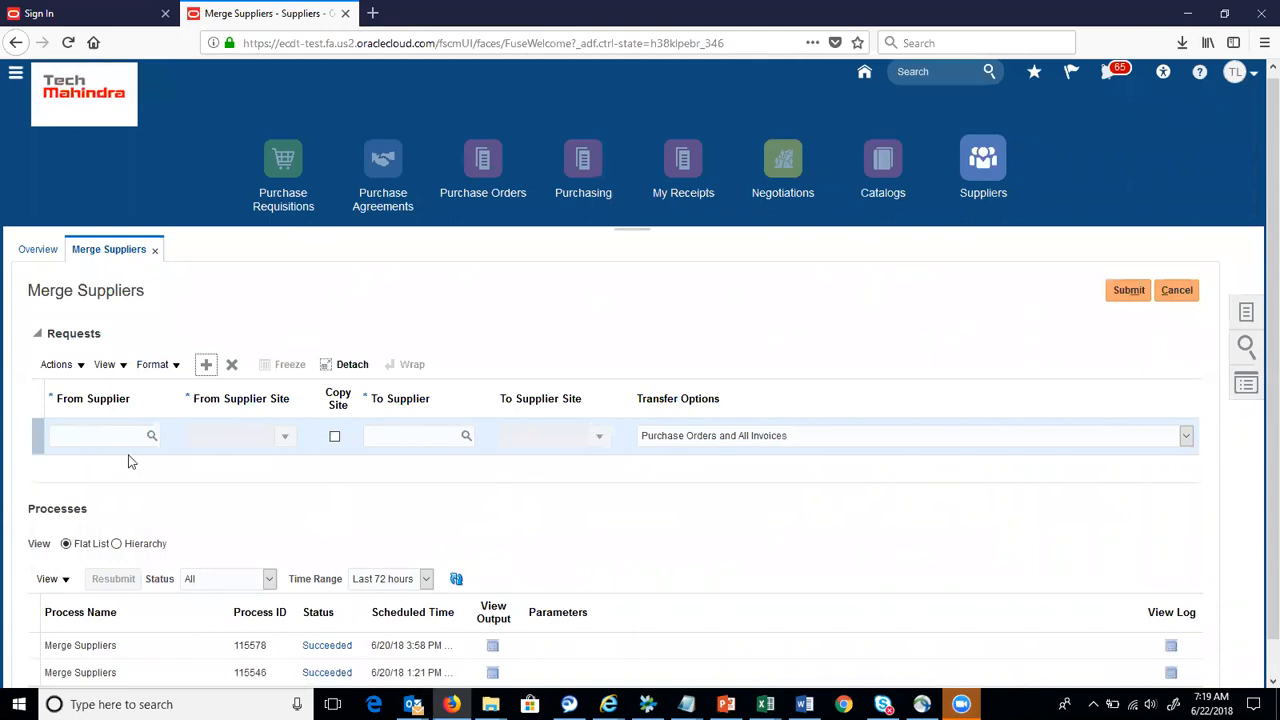
Search the From Supplier values for LG and select LG18_manual Supplier as the supplier to merge from
{"action": "left_click", "coordinate": [150, 438]}
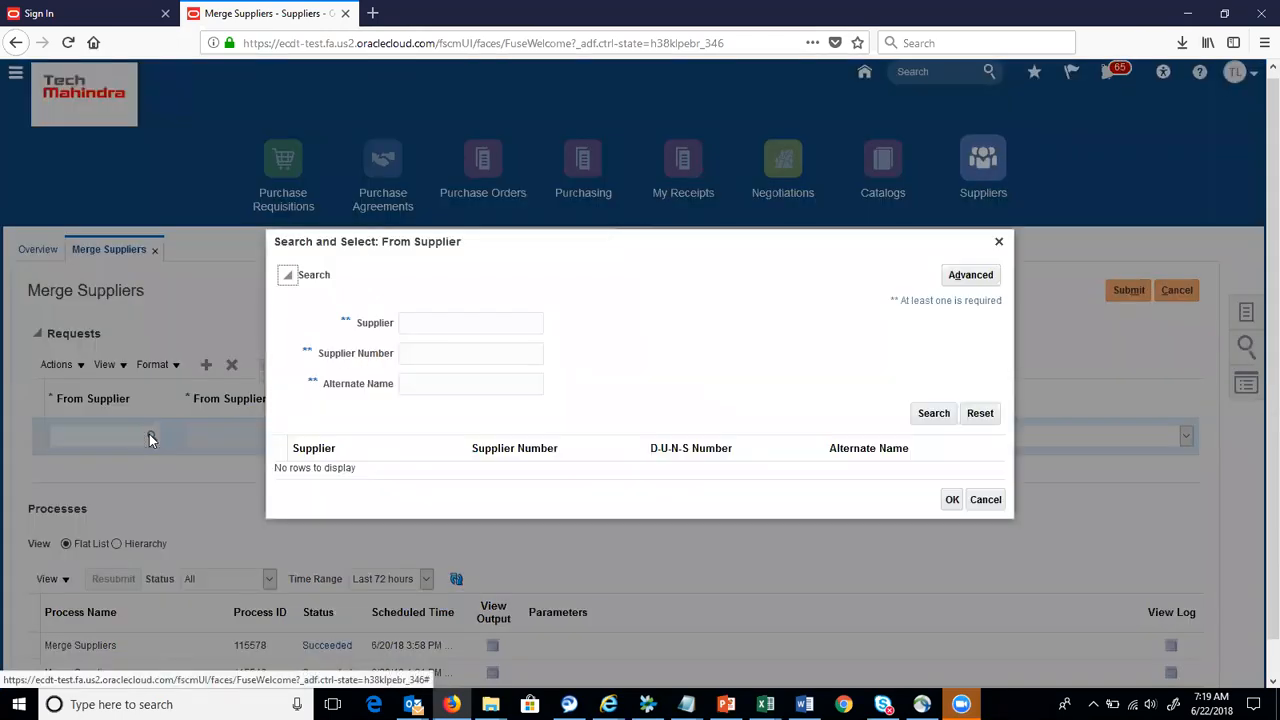
{"action": "left_click", "coordinate": [440, 325]}
{"action": "type", "text": "LG"}
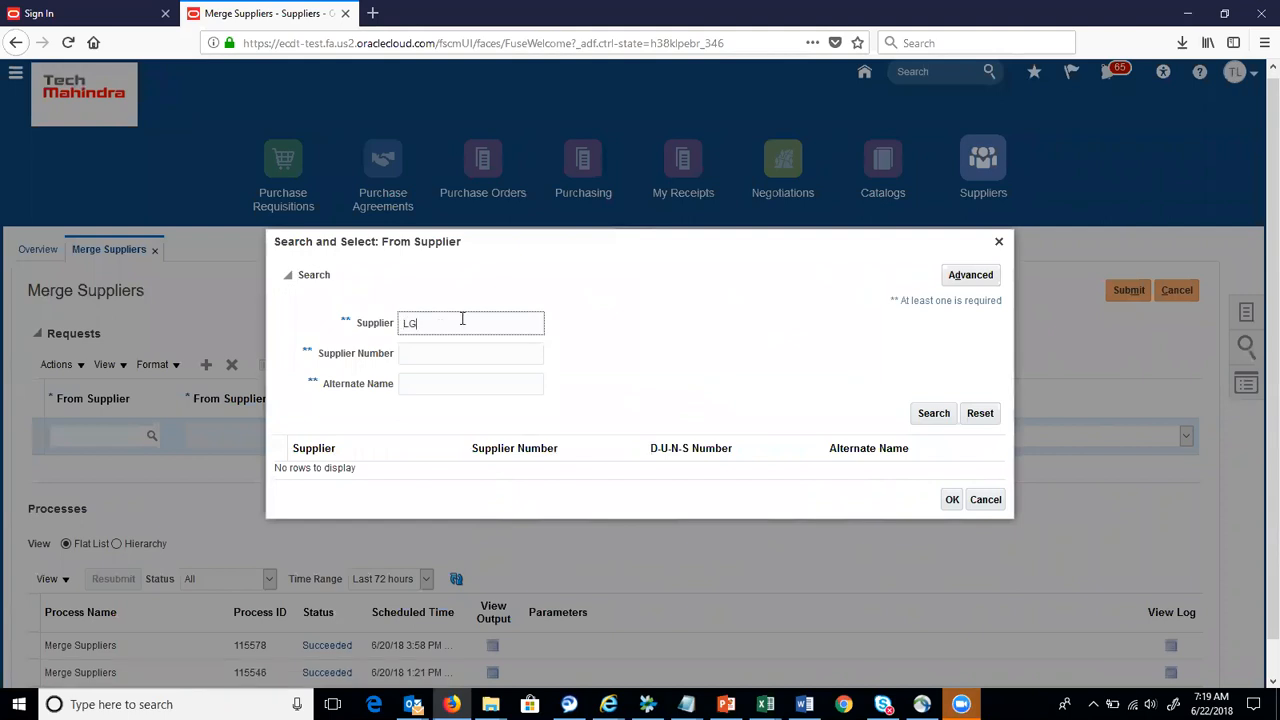
{"action": "key", "text": "Return"}
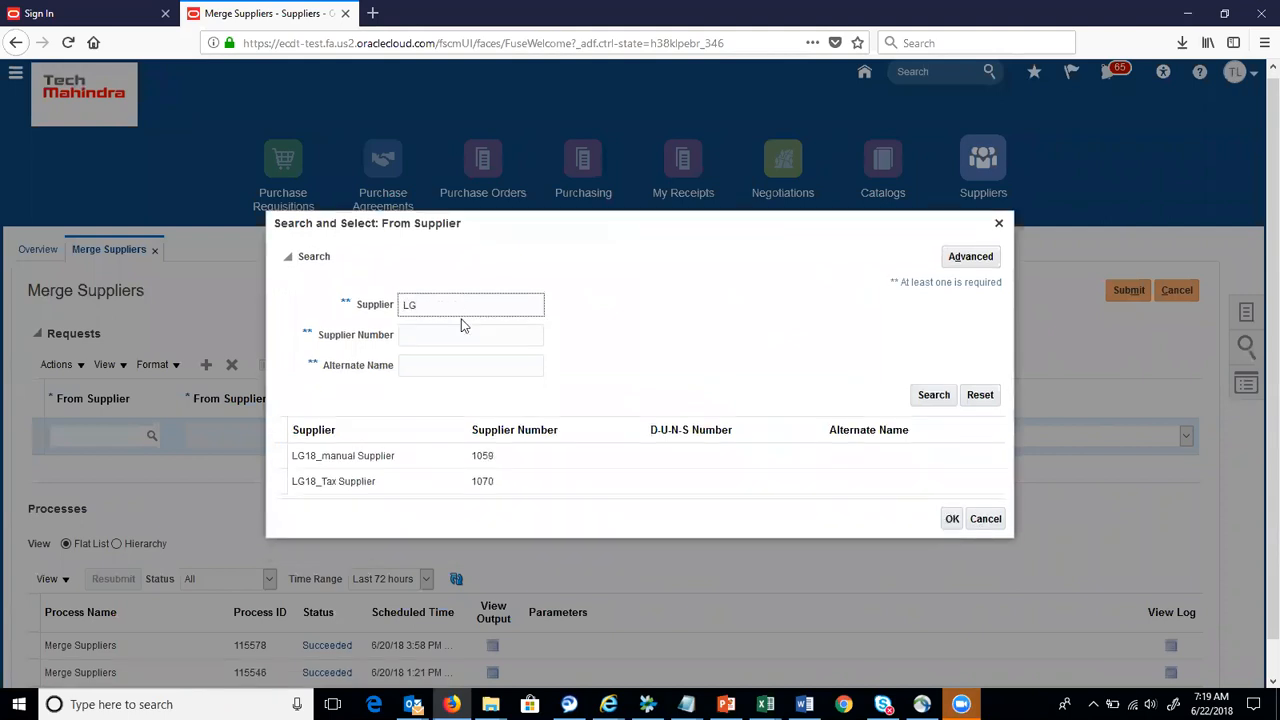
{"action": "left_click", "coordinate": [416, 461]}
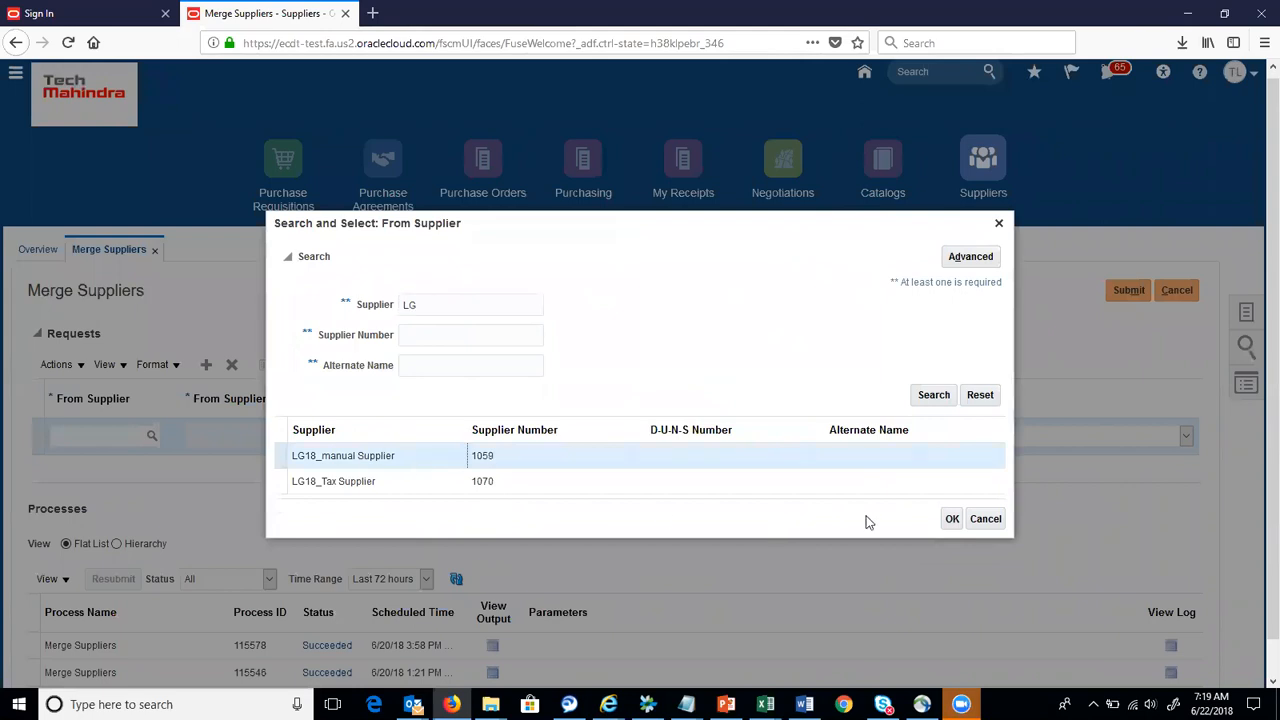
{"action": "left_click", "coordinate": [951, 519]}
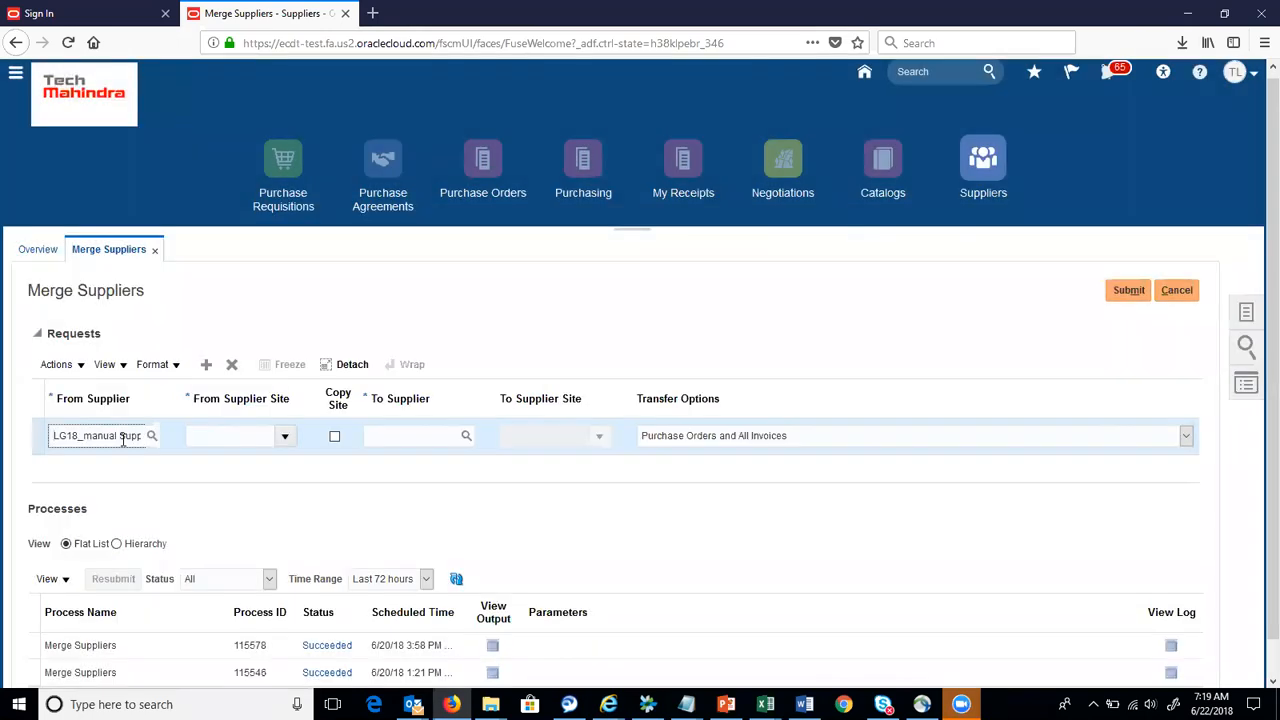
Set the From Supplier Site to LG18 manual Sup for LG18 BU1, and search for Baja to choose Bajaj Supplier as the To Supplier
{"action": "left_click", "coordinate": [286, 435]}
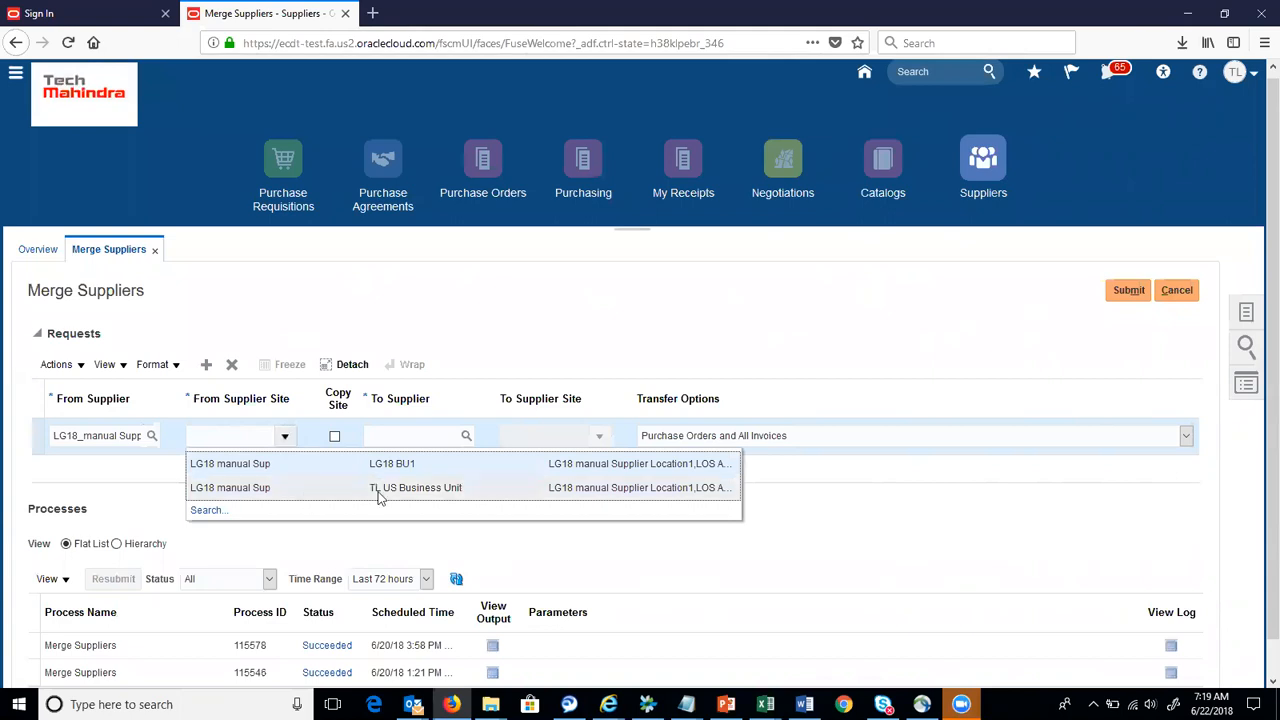
{"action": "left_click", "coordinate": [292, 472]}
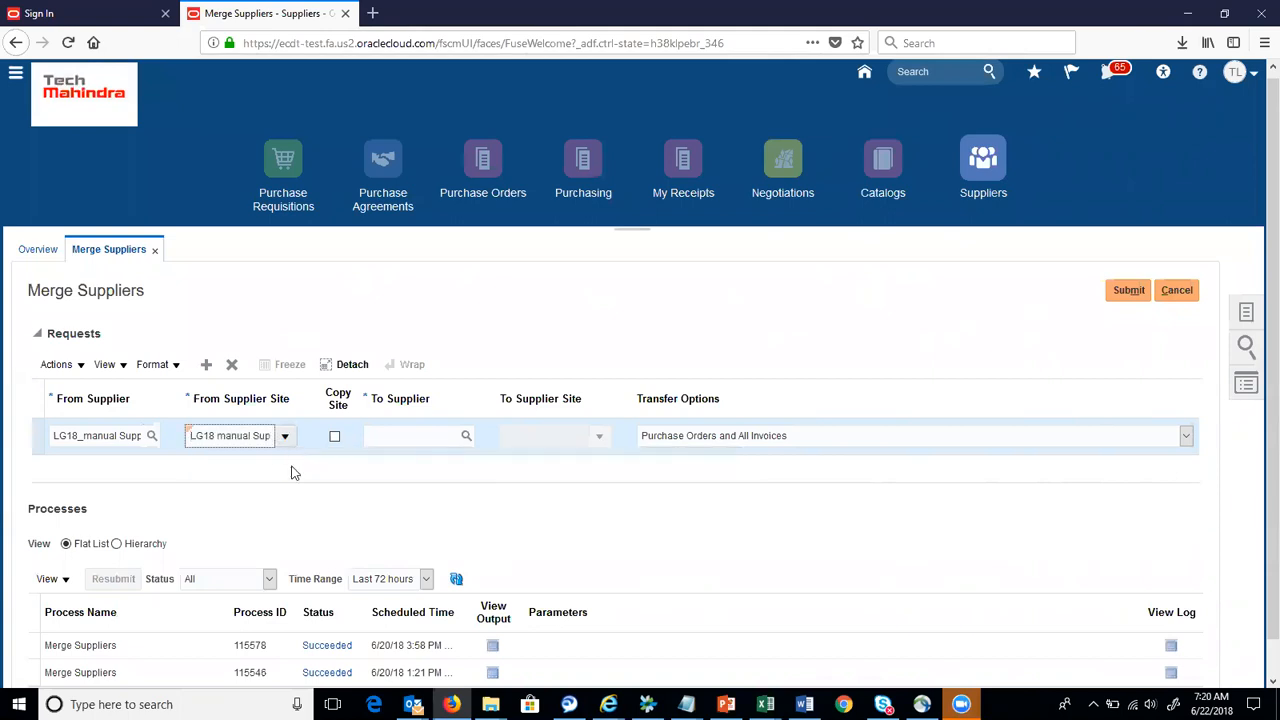
{"action": "left_click", "coordinate": [467, 438]}
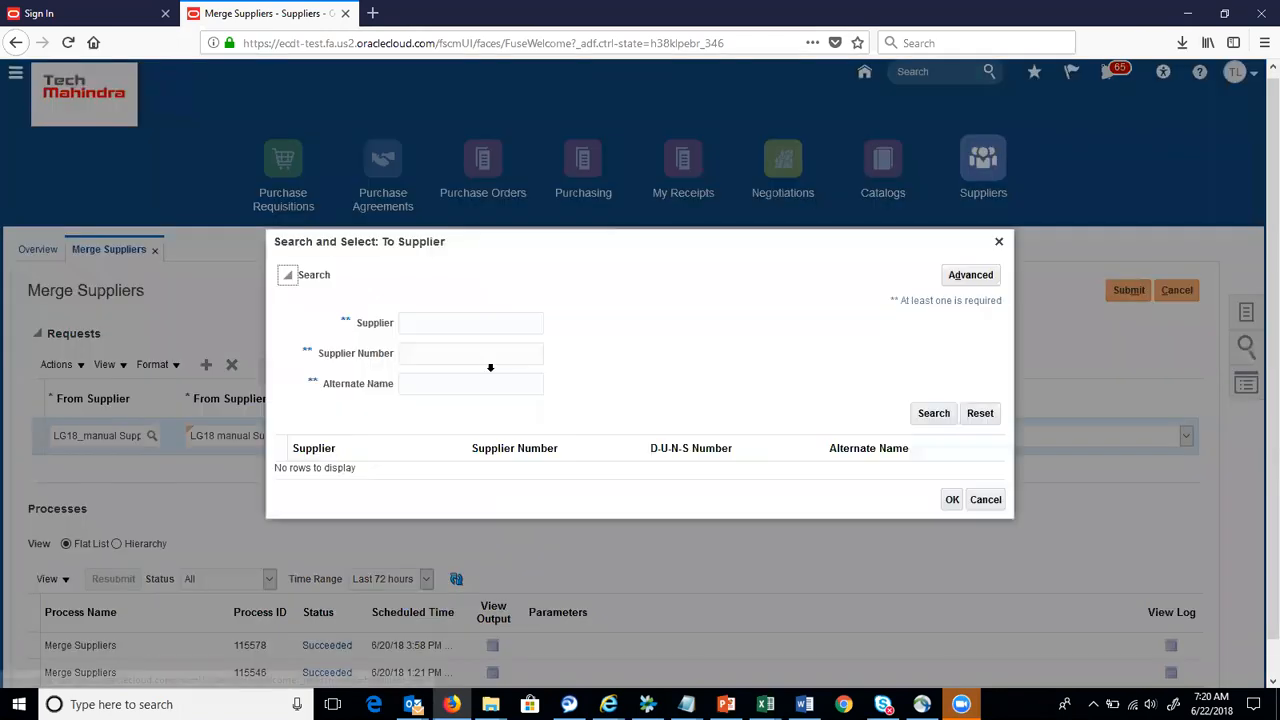
{"action": "left_click", "coordinate": [497, 328]}
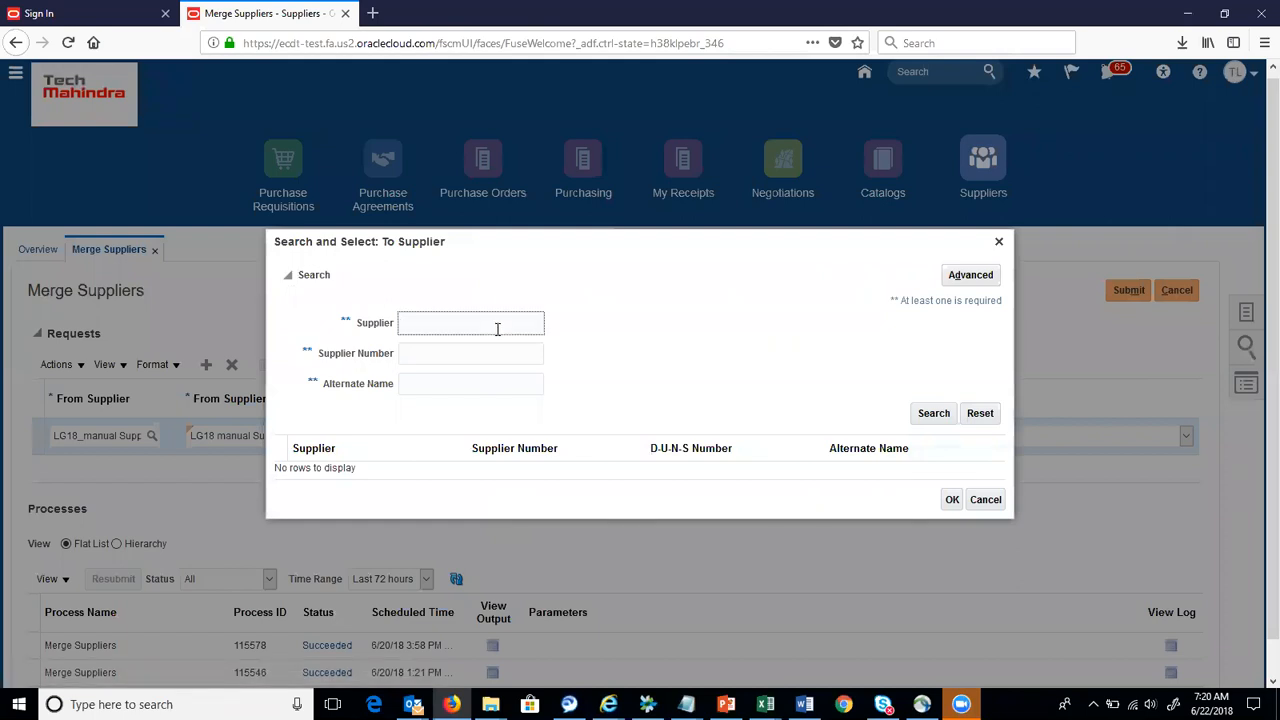
{"action": "type", "text": "Bajan"}
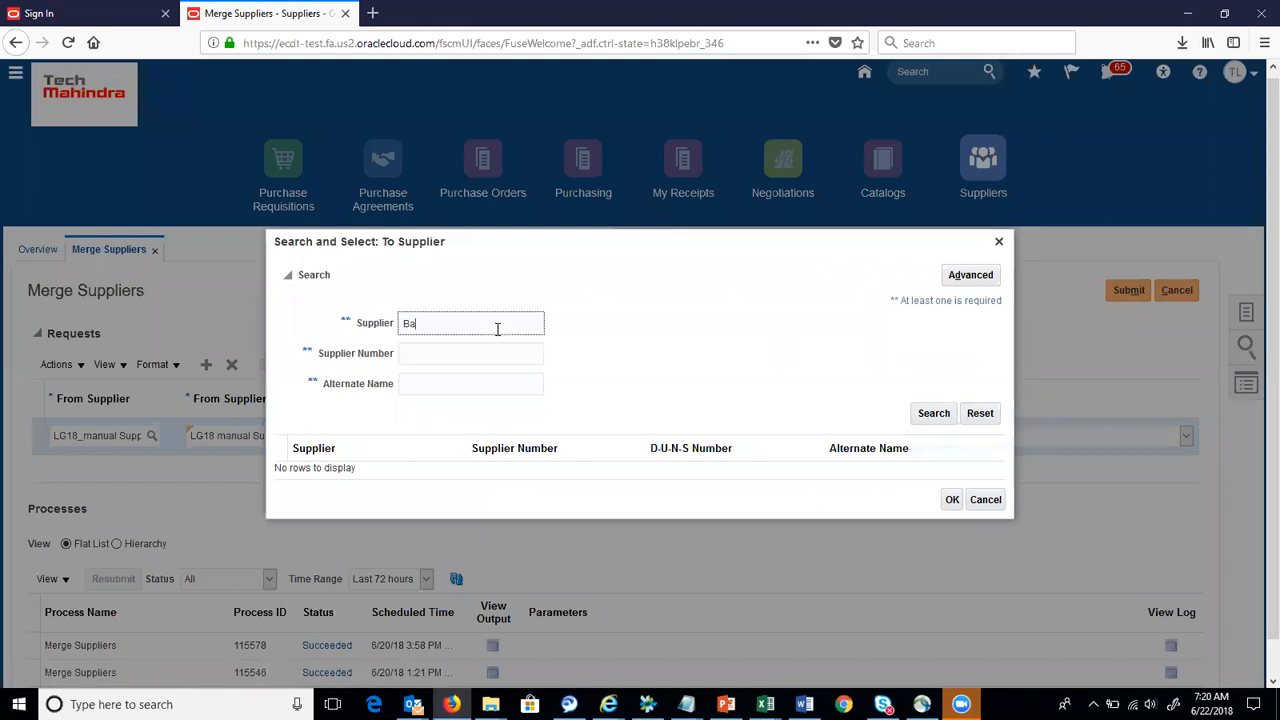
{"action": "key", "text": "BackSpace"}
{"action": "key", "text": "BackSpace"}
{"action": "type", "text": "a"}
{"action": "left_click", "coordinate": [934, 413]}
{"action": "left_click", "coordinate": [392, 476]}
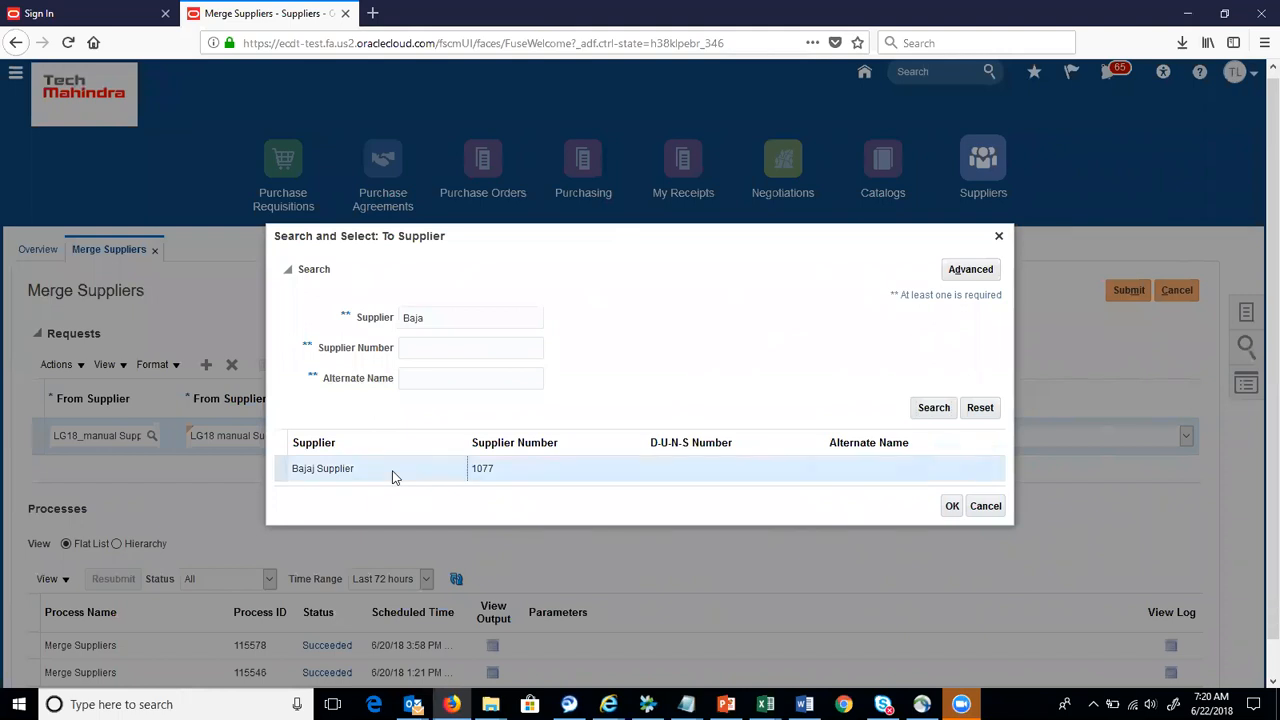
{"action": "left_click", "coordinate": [950, 510]}
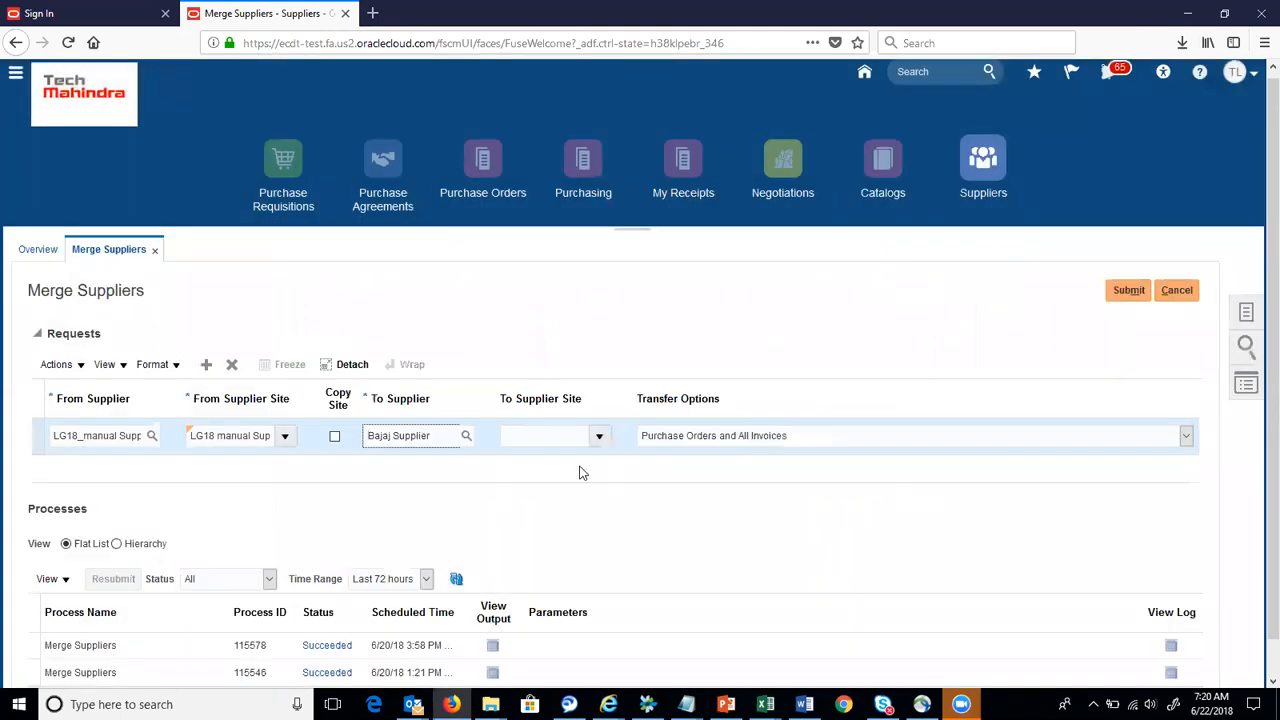
Set the To Supplier Site to Bajaj Supplier and the Transfer Options to All Invoices for the merge request
{"action": "left_click", "coordinate": [598, 436]}
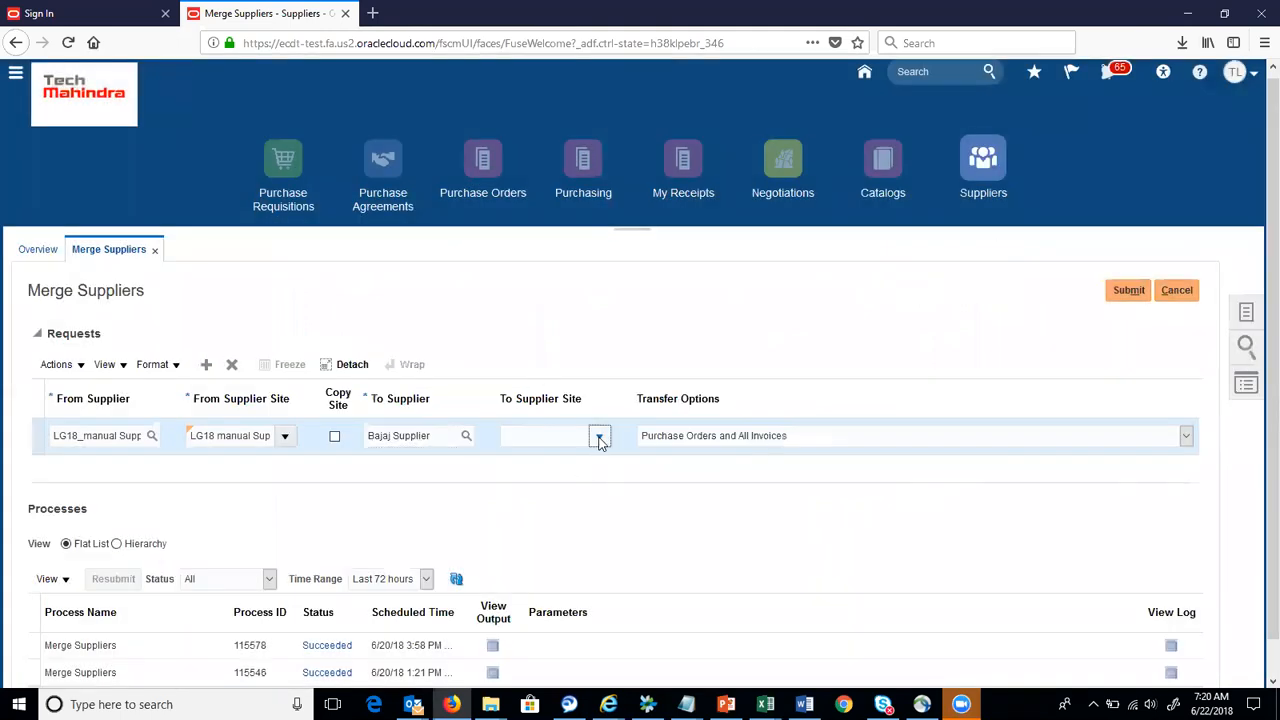
{"action": "left_click", "coordinate": [612, 467]}
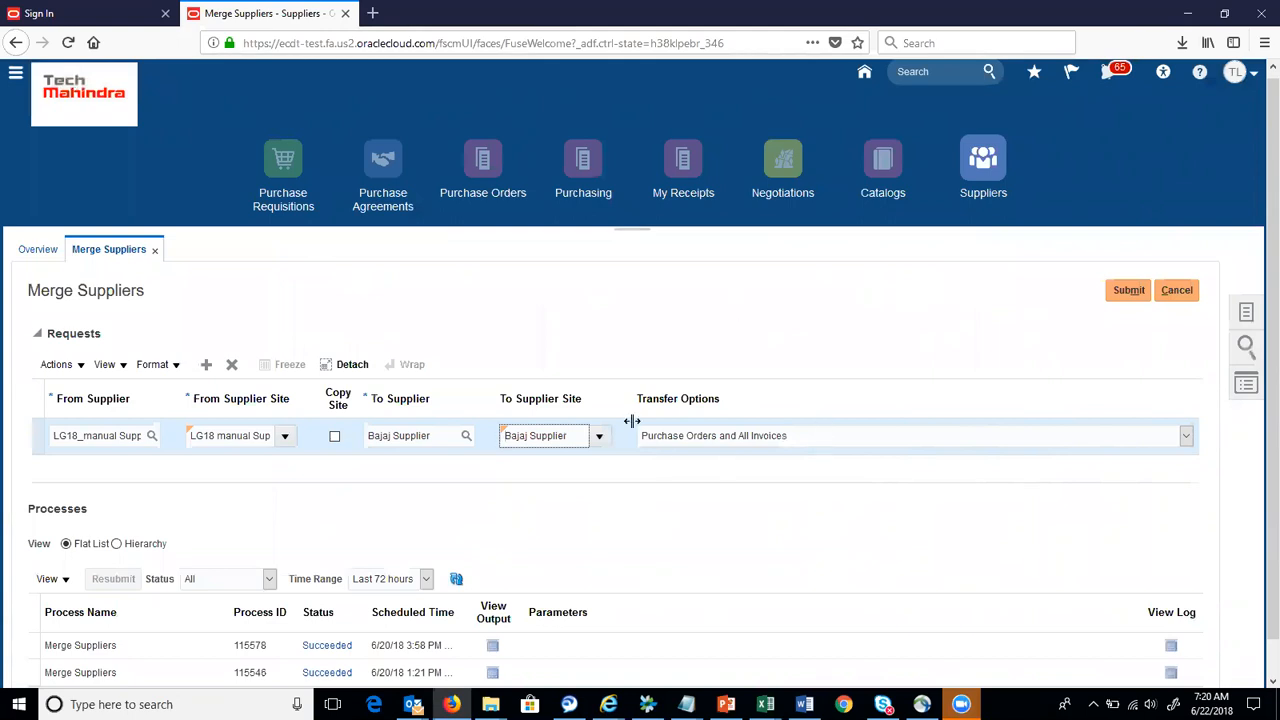
{"action": "left_click", "coordinate": [778, 437]}
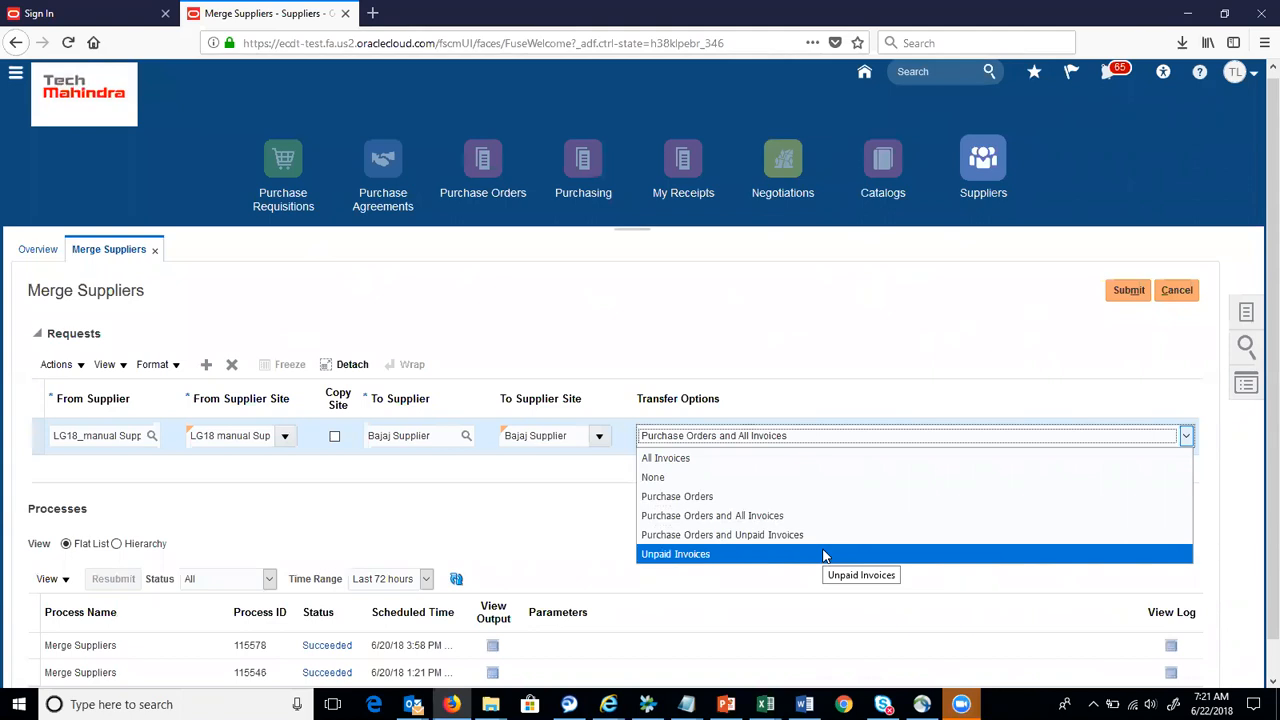
{"action": "left_click", "coordinate": [818, 458]}
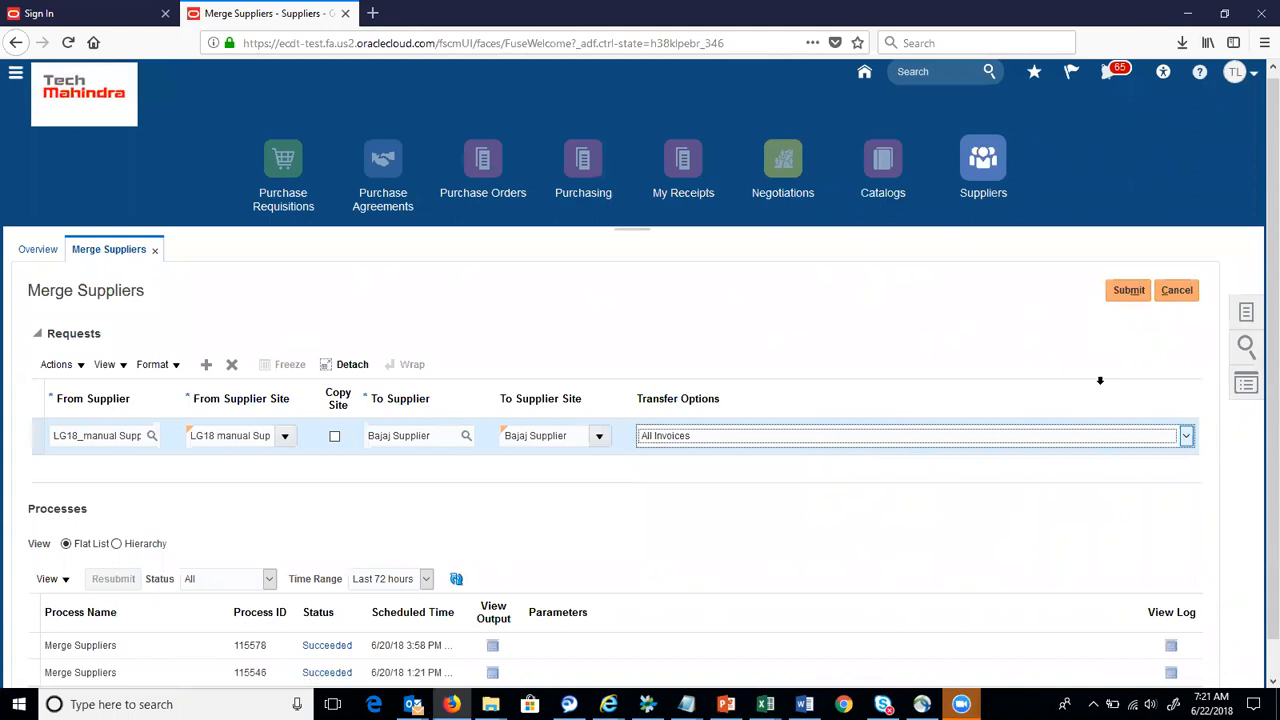
Submit the supplier merge request, accept the warning to continue and acknowledge the confirmation
{"action": "left_click", "coordinate": [1129, 290]}
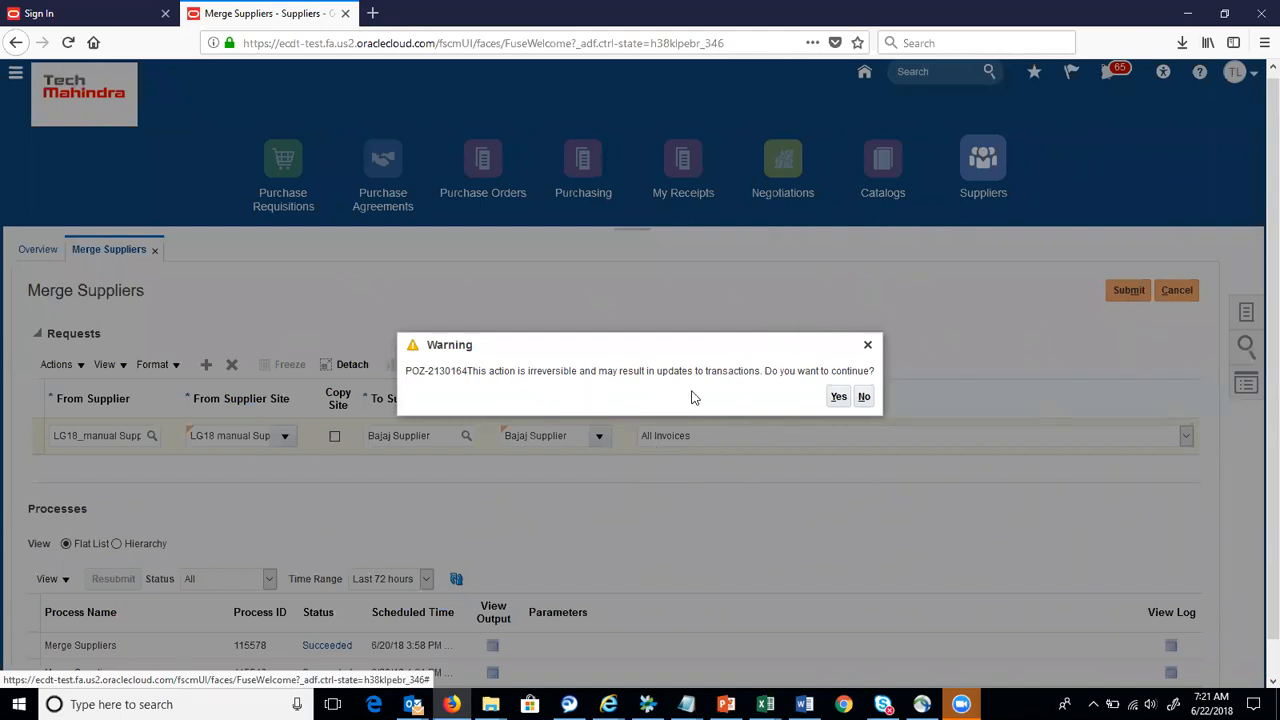
{"action": "left_click", "coordinate": [840, 400]}
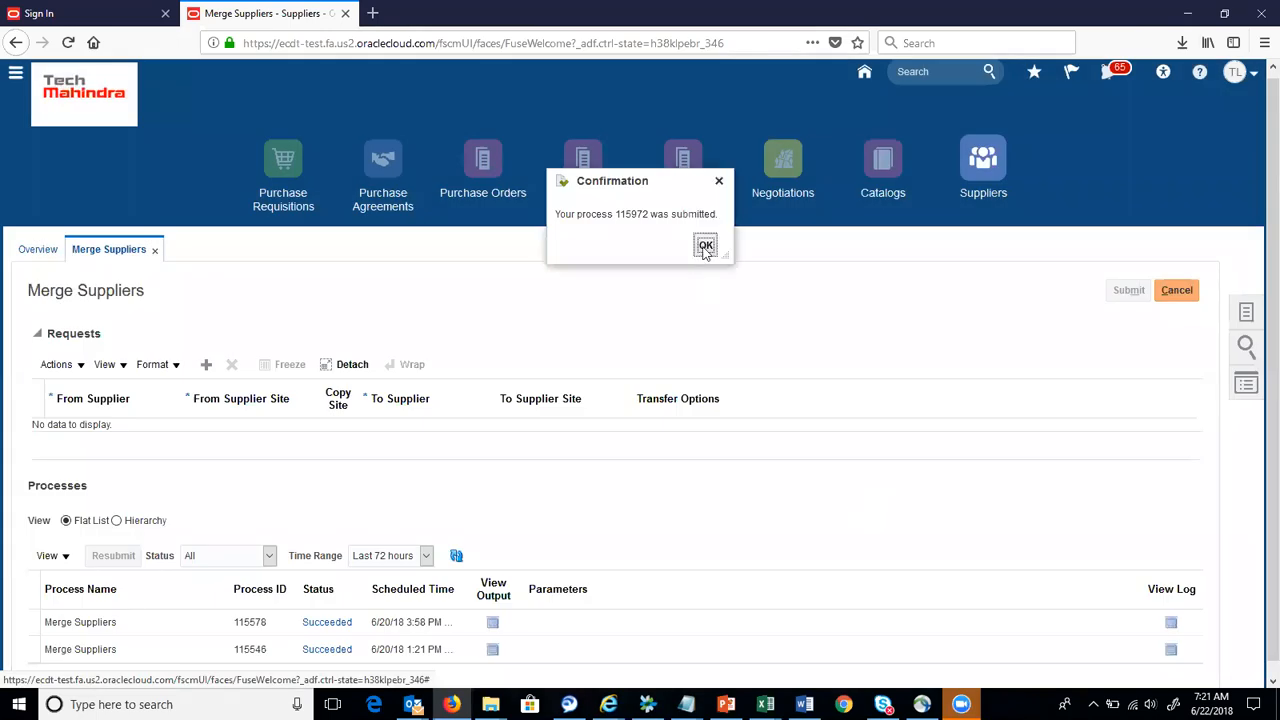
{"action": "left_click", "coordinate": [705, 249]}
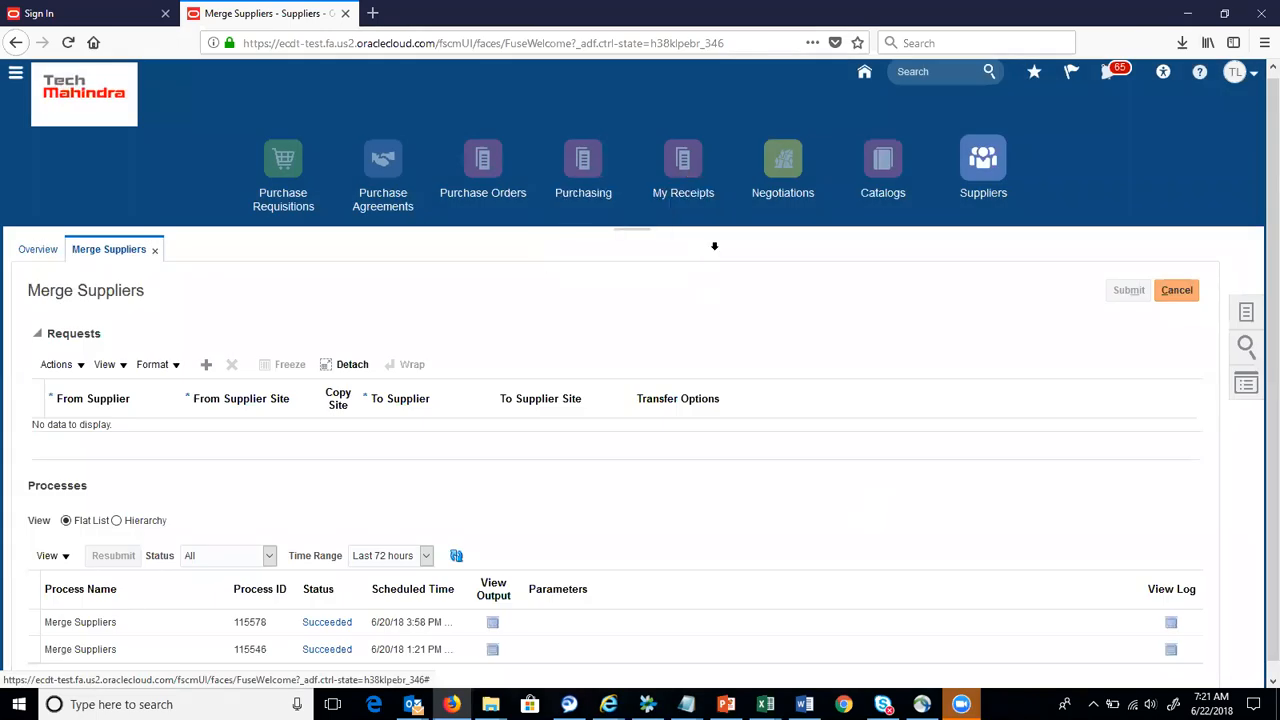
Refresh the Processes list repeatedly to check the status of the submitted Merge Suppliers process
{"action": "left_click_drag", "start_coordinate": [1268, 294], "coordinate": [1267, 426]}
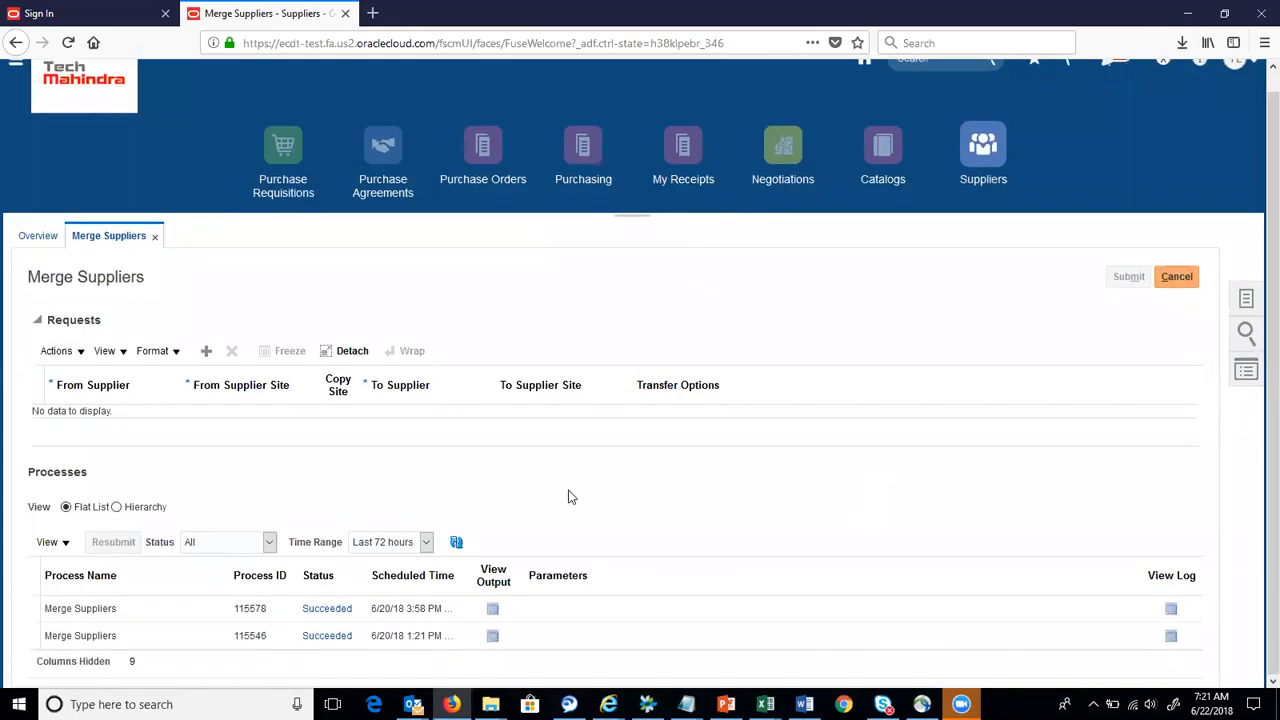
{"action": "left_click", "coordinate": [455, 545]}
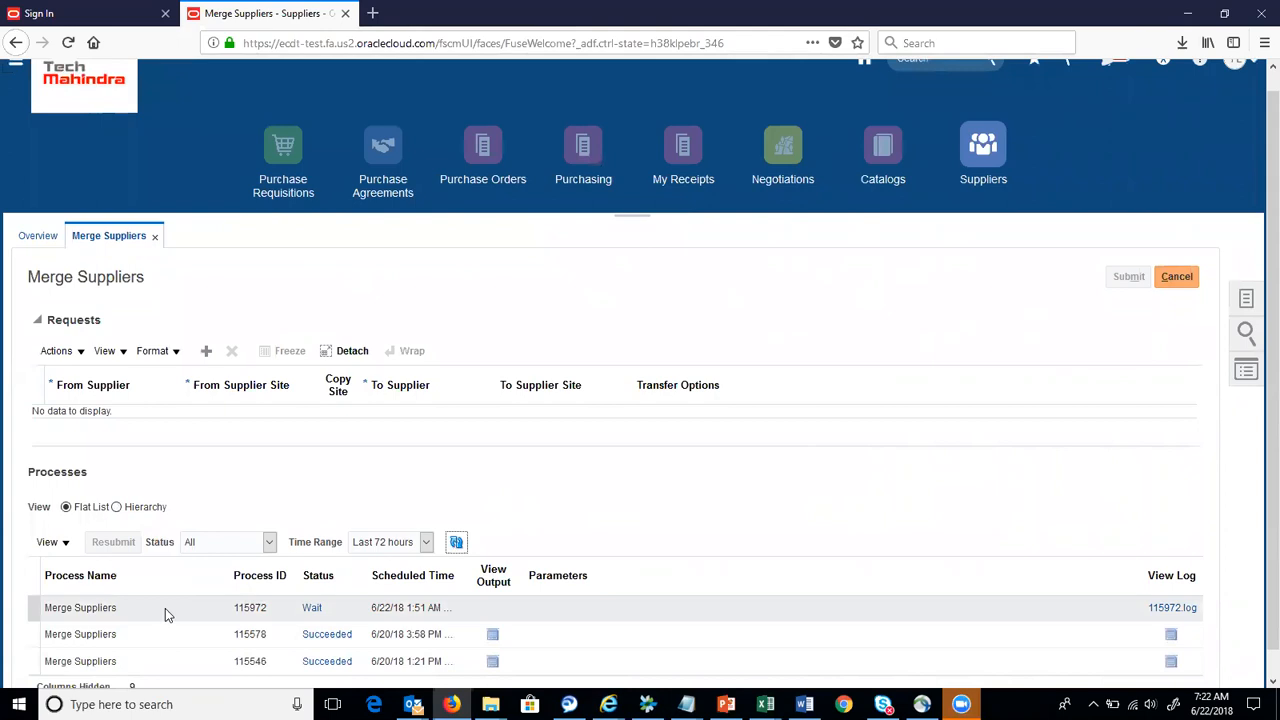
{"action": "left_click", "coordinate": [456, 541]}
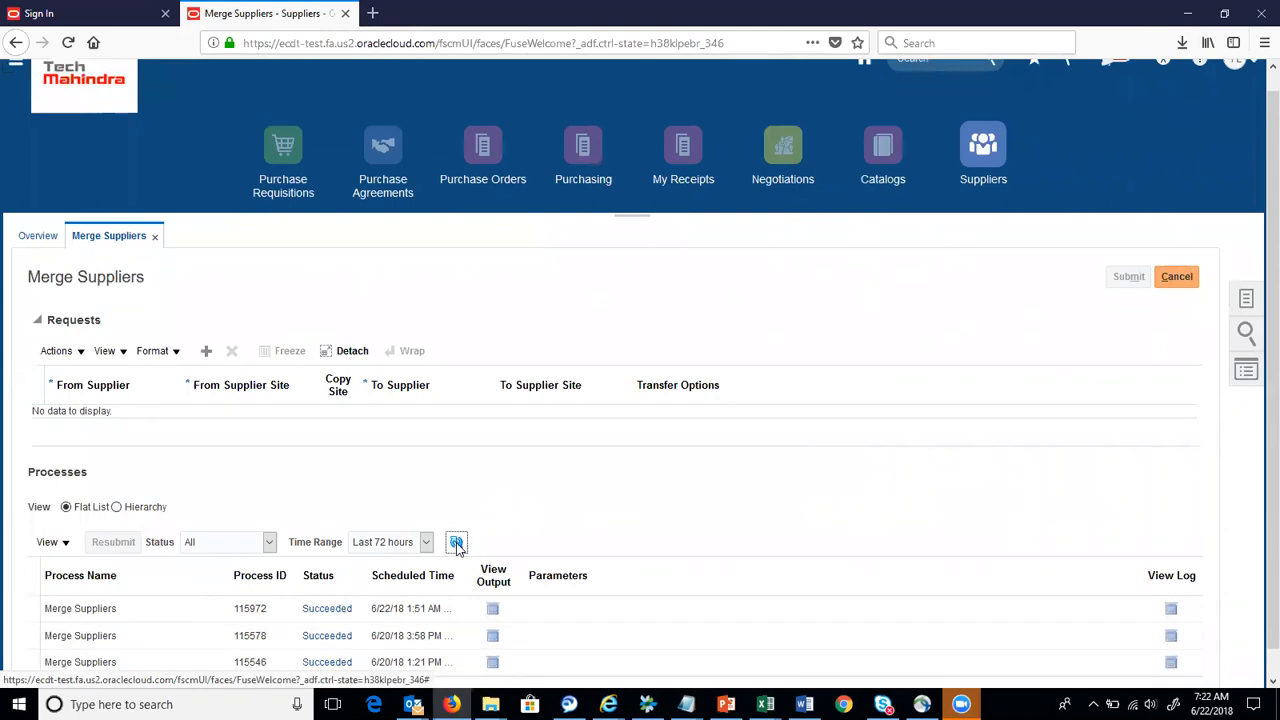
{"action": "scroll", "coordinate": [1256, 500], "scroll_direction": "down", "scroll_amount": 1}
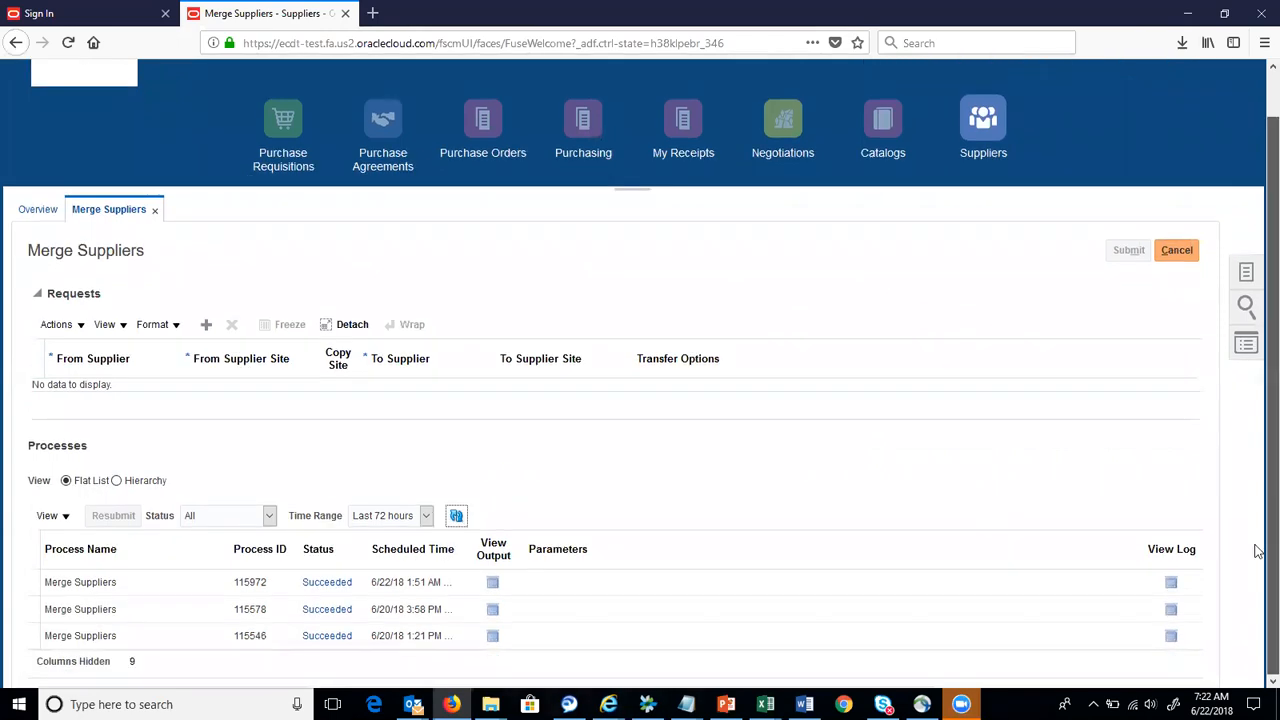
{"action": "left_click", "coordinate": [456, 515]}
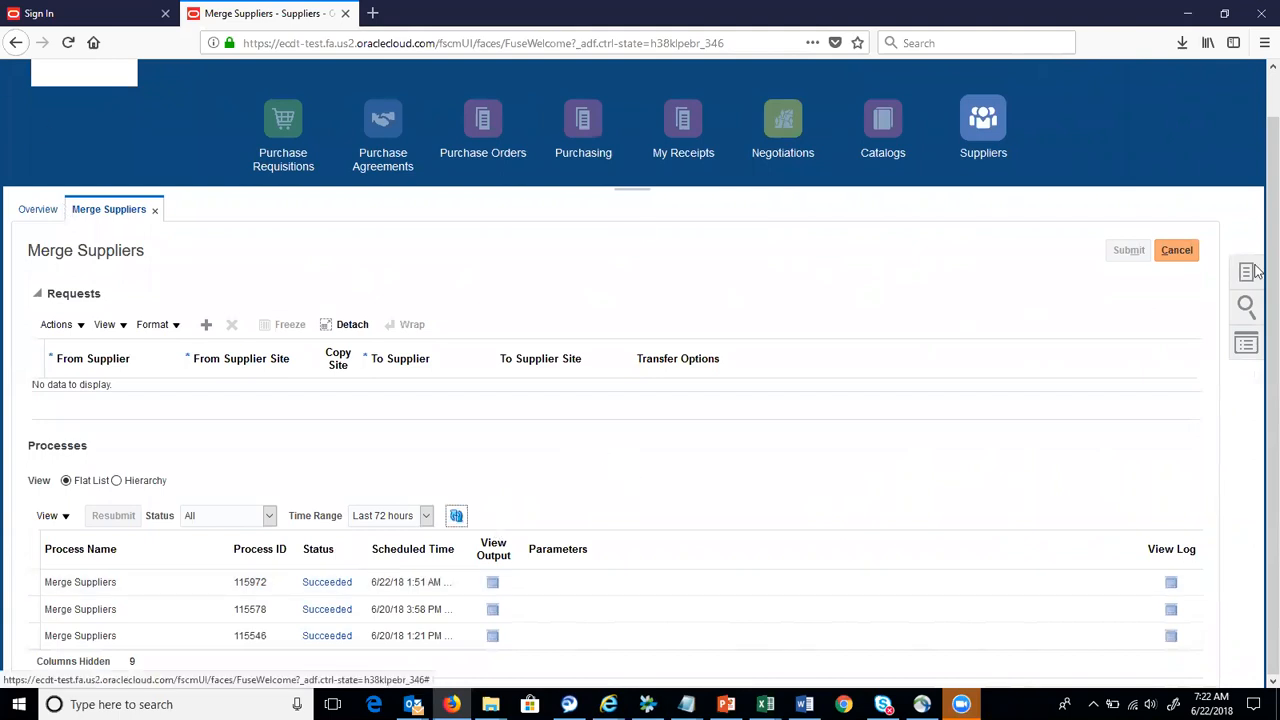
Go to the Payables Invoices work area and bring the full list of recent invoices into view
{"action": "scroll", "coordinate": [1017, 163], "scroll_direction": "up", "scroll_amount": 1}
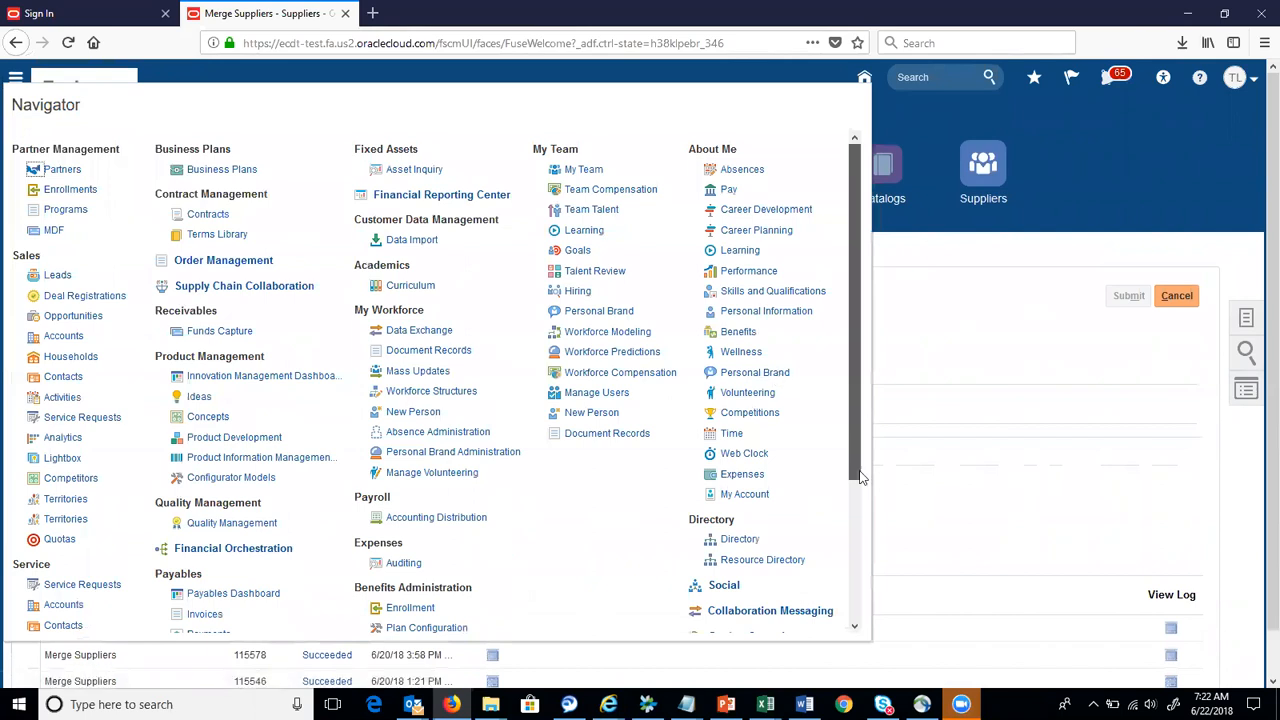
{"action": "scroll", "coordinate": [860, 478], "scroll_direction": "down", "scroll_amount": 2}
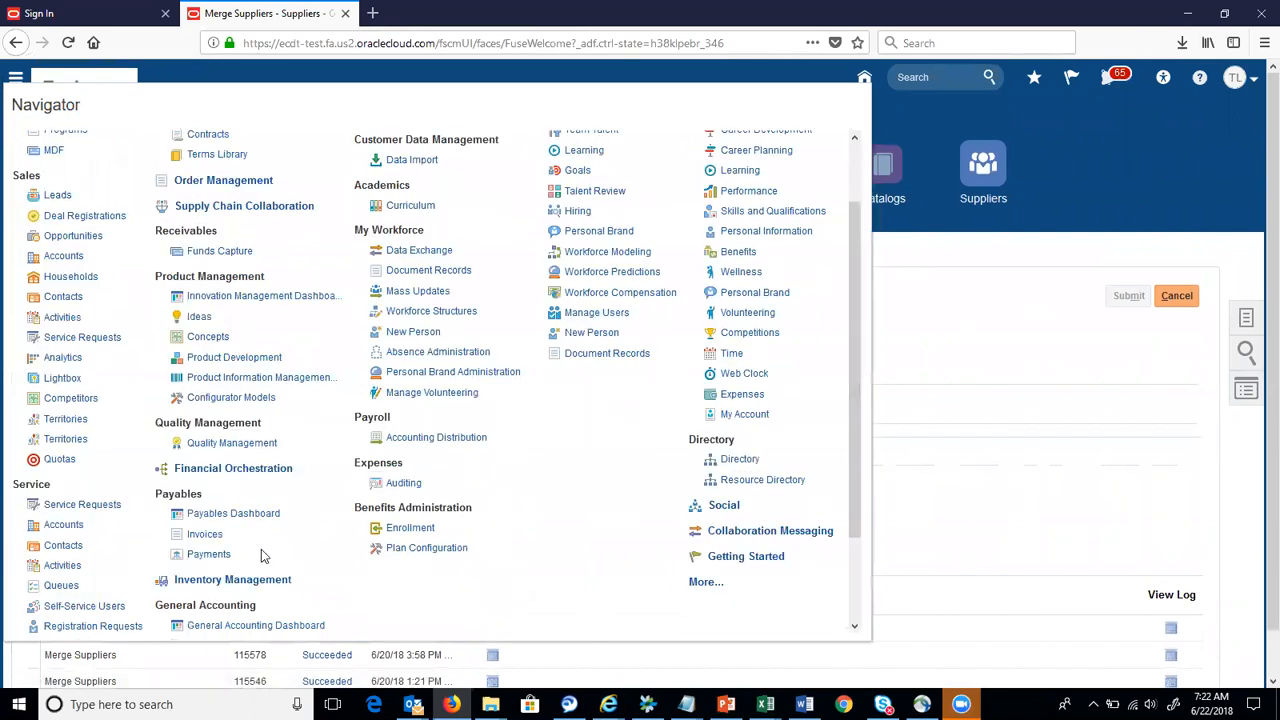
{"action": "left_click", "coordinate": [209, 541]}
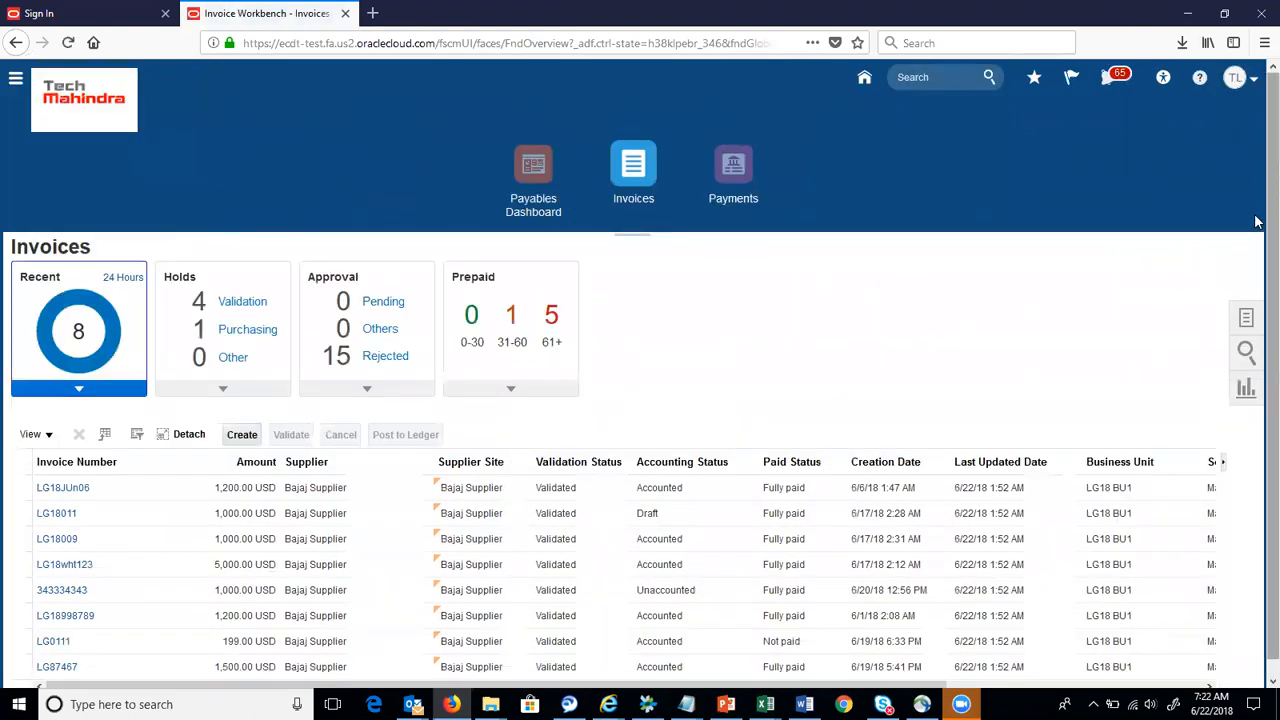
{"action": "scroll", "coordinate": [1258, 375], "scroll_direction": "down", "scroll_amount": 1}
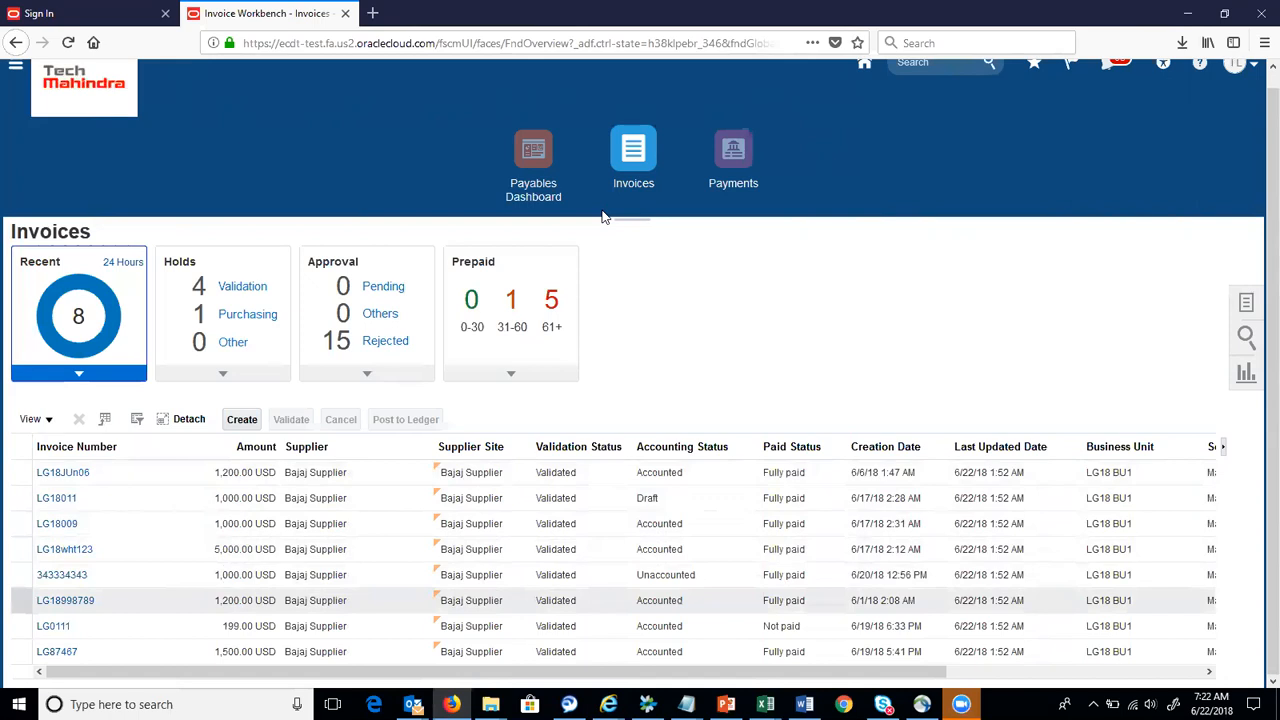
Check which supplier and supplier site each of the recent invoices belongs to
{"action": "key", "text": "ctrl+2"}
{"action": "mouse_move", "coordinate": [351, 468]}
{"action": "left_mouse_down"}
{"action": "mouse_move", "coordinate": [359, 645]}
{"action": "mouse_move", "coordinate": [351, 597]}
{"action": "left_mouse_up"}
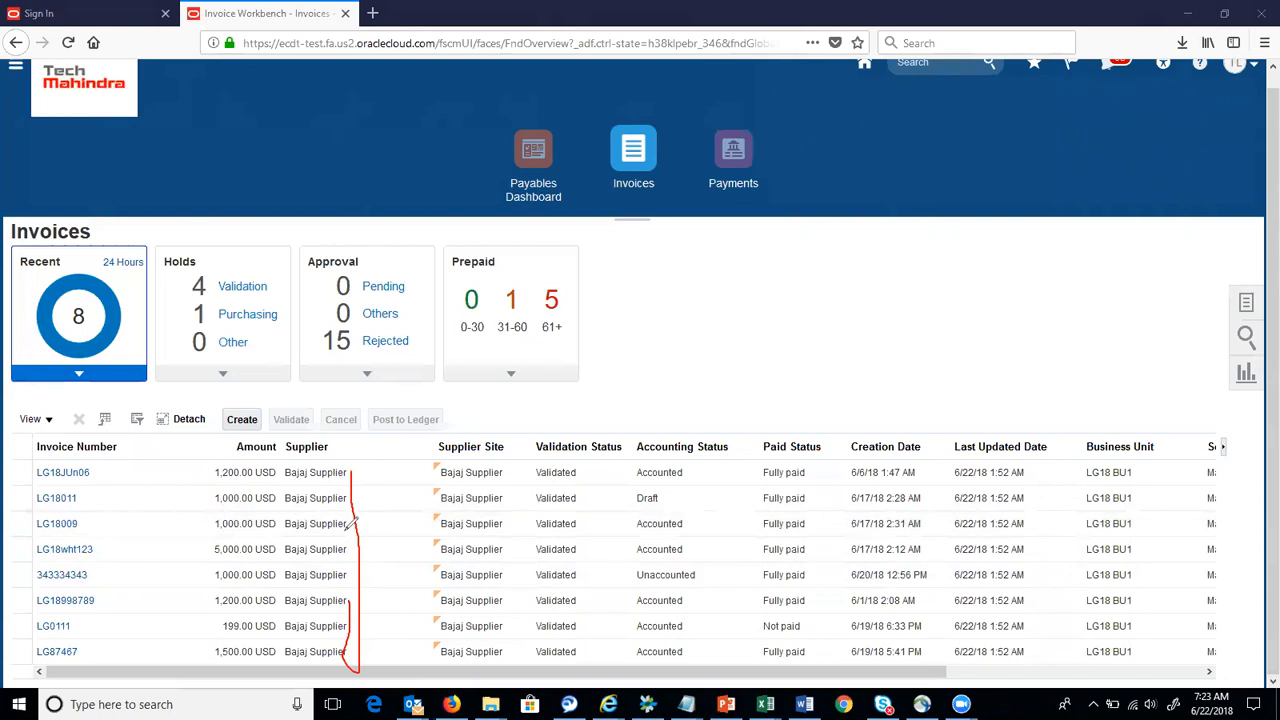
{"action": "key", "text": "e"}
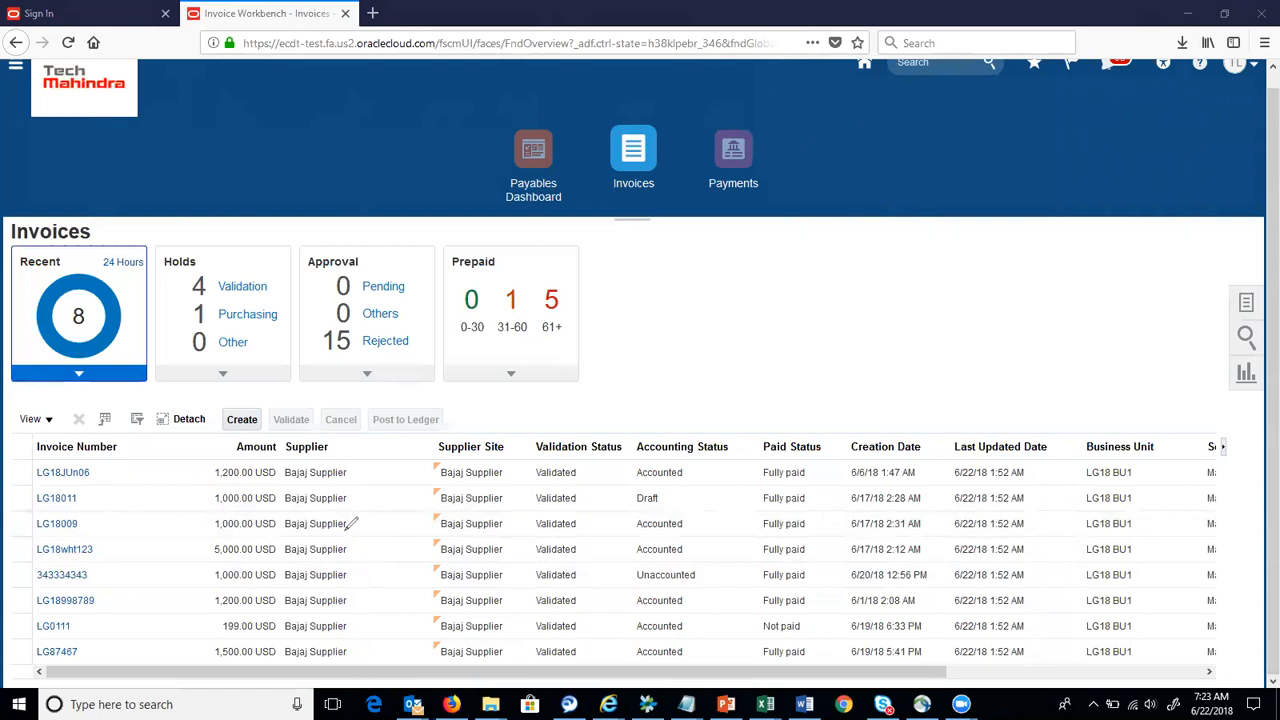
{"action": "left_click", "coordinate": [991, 35]}
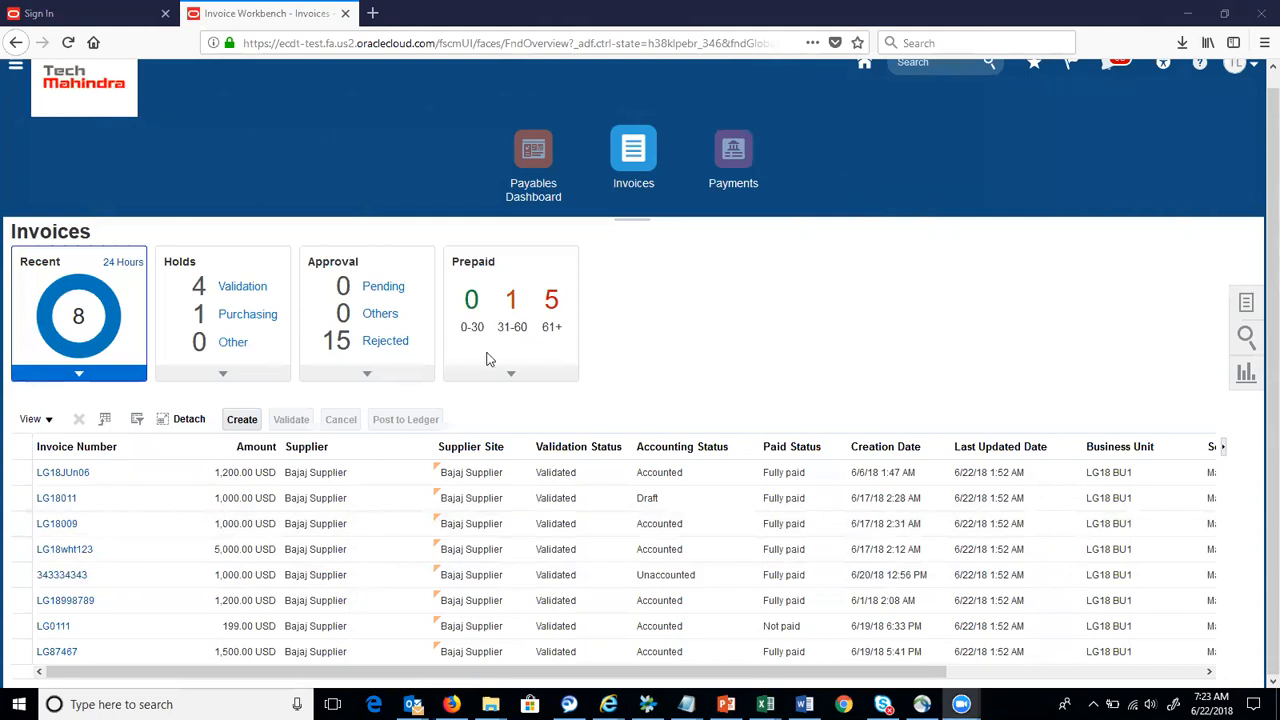
{"action": "left_click", "coordinate": [1258, 272]}
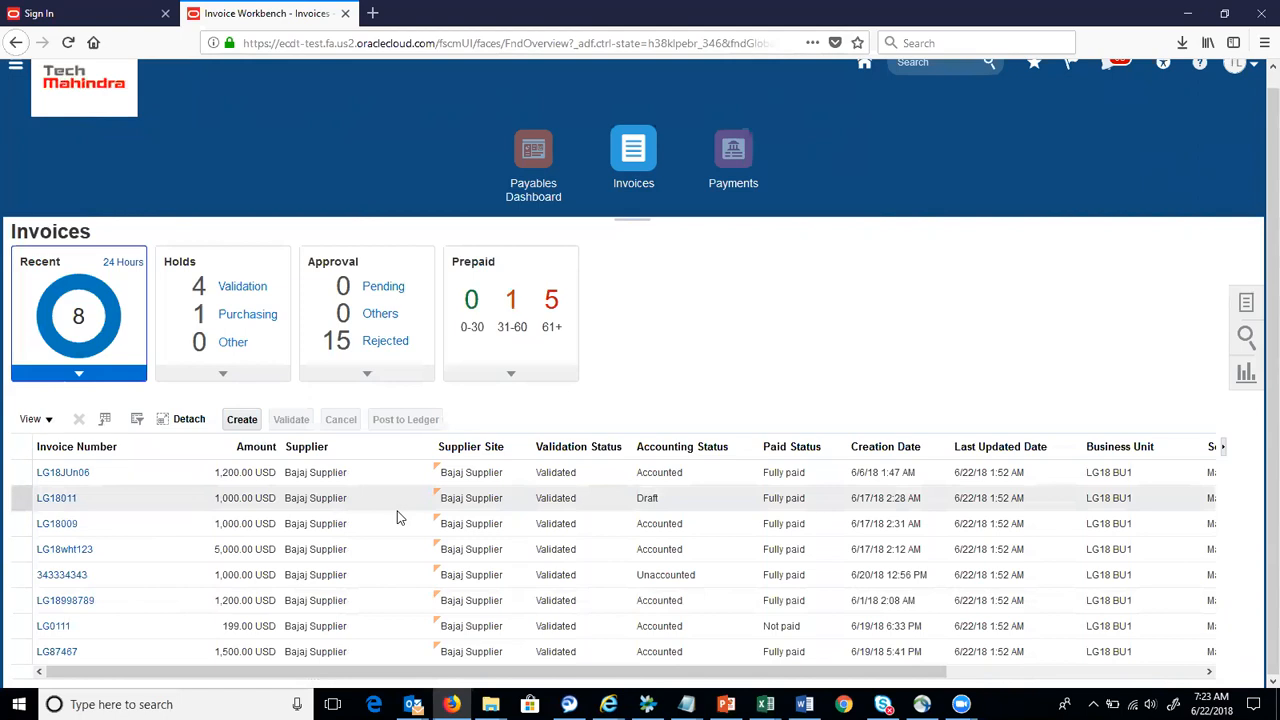
{"action": "left_click", "coordinate": [381, 476]}
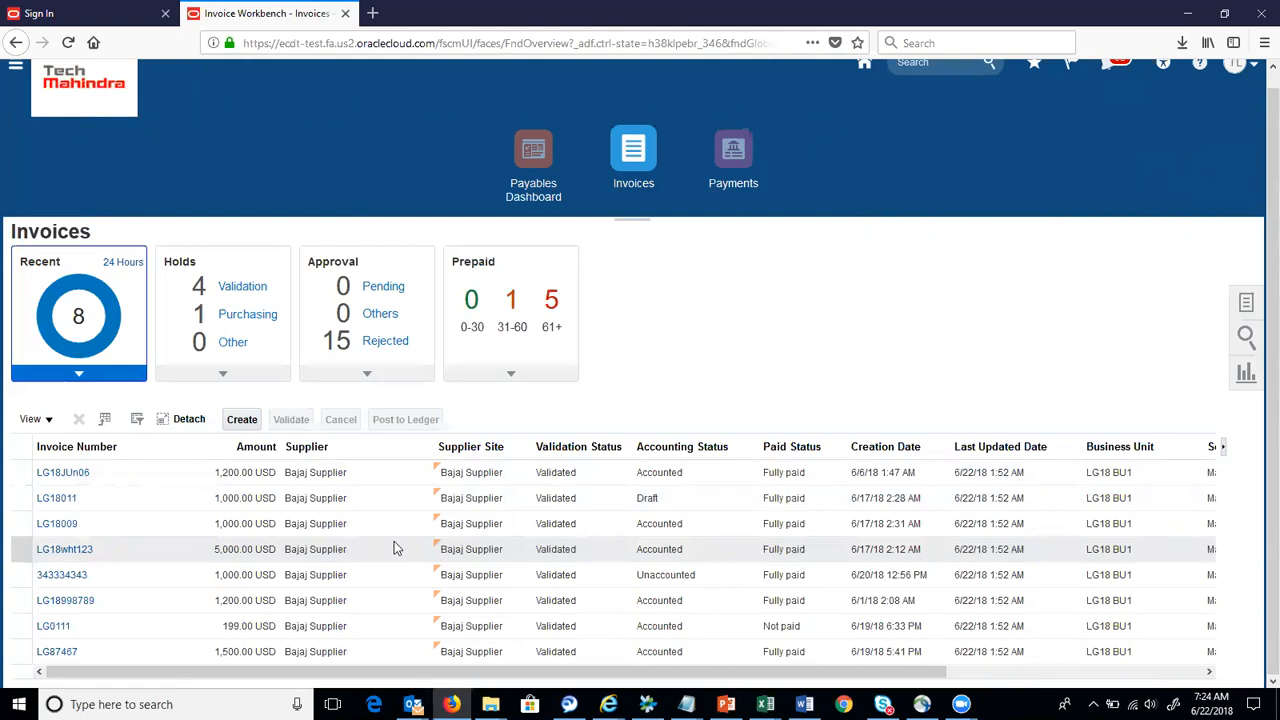
Start creating a new invoice and set its Business Unit to LG18 BU1
{"action": "left_click", "coordinate": [247, 423]}
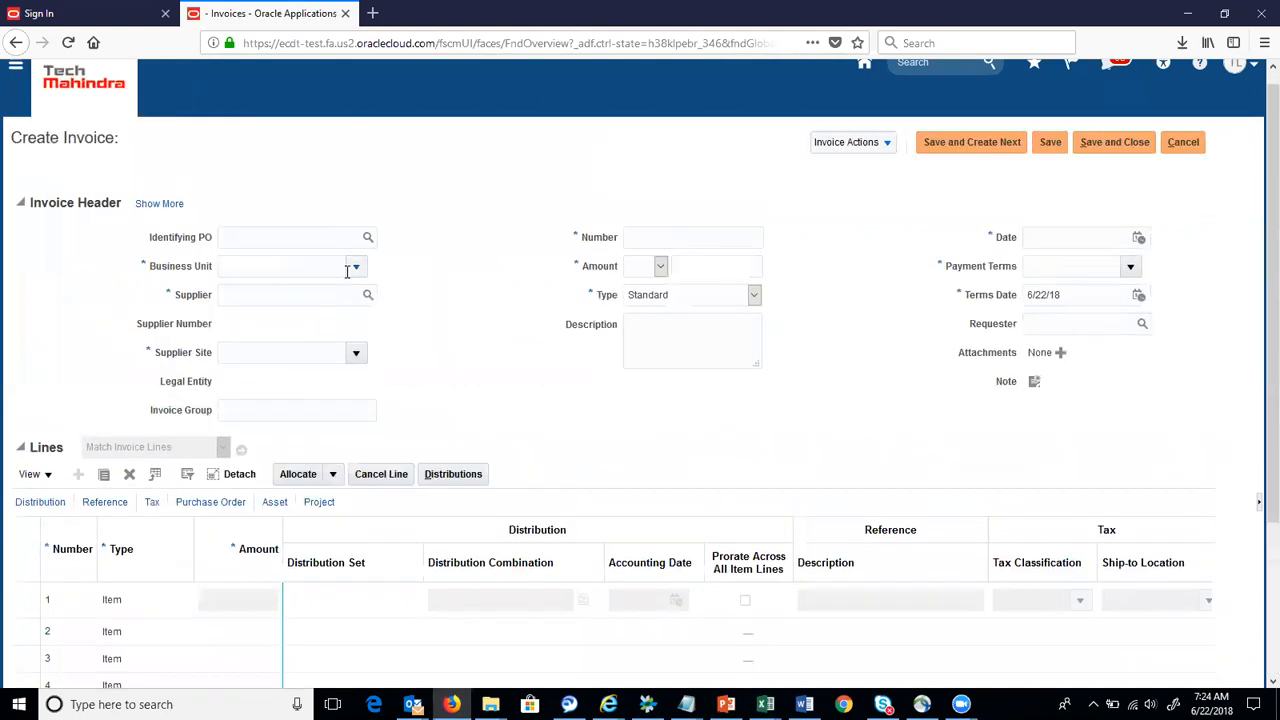
{"action": "left_click", "coordinate": [288, 265]}
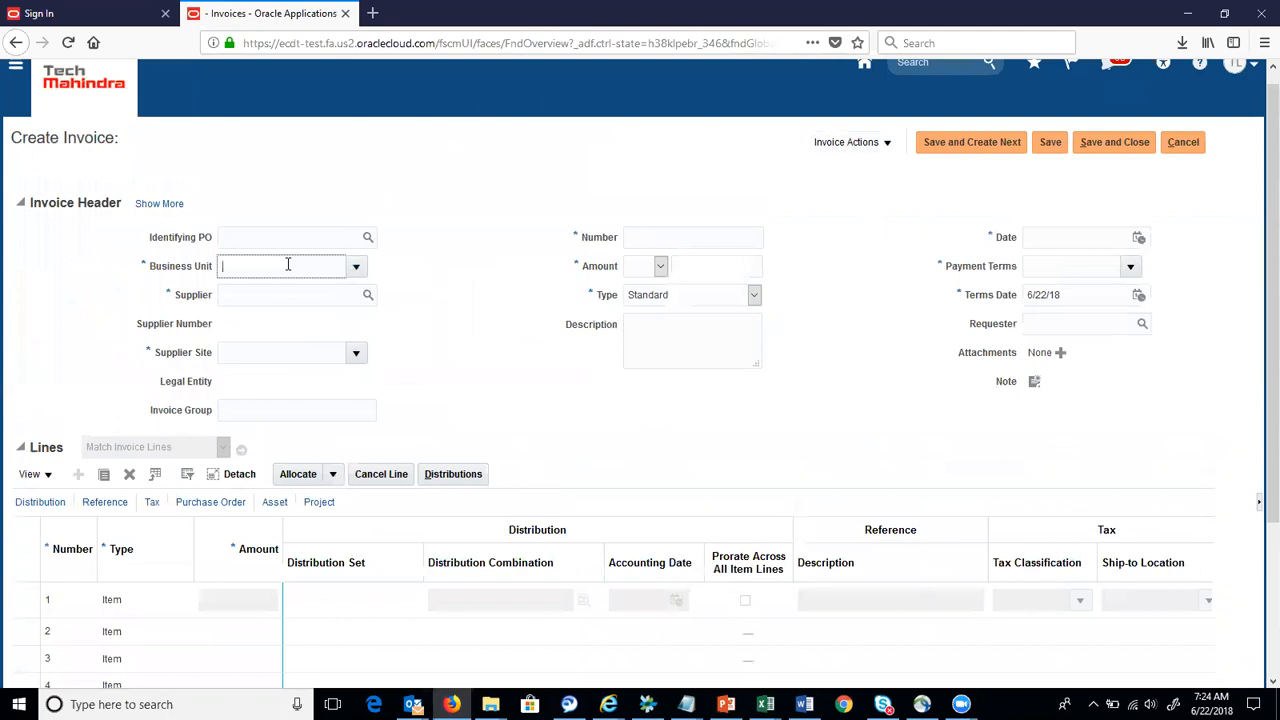
{"action": "type", "text": "LG"}
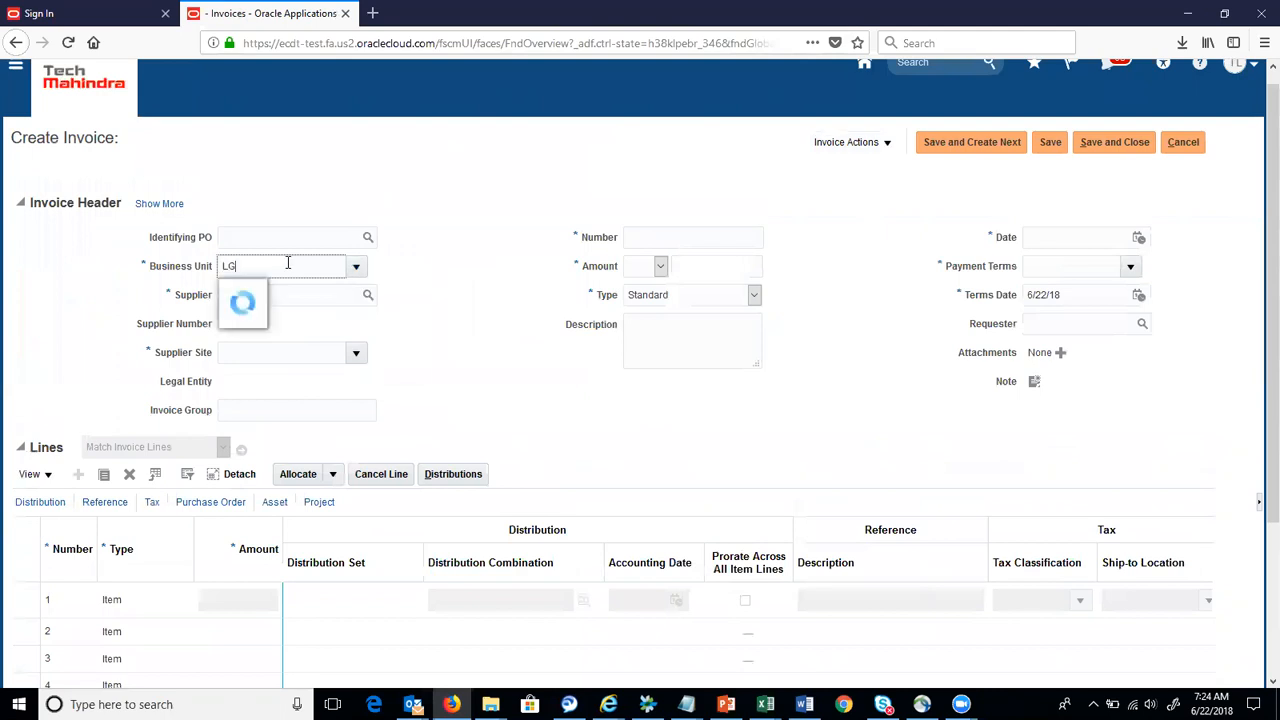
{"action": "left_click", "coordinate": [272, 291]}
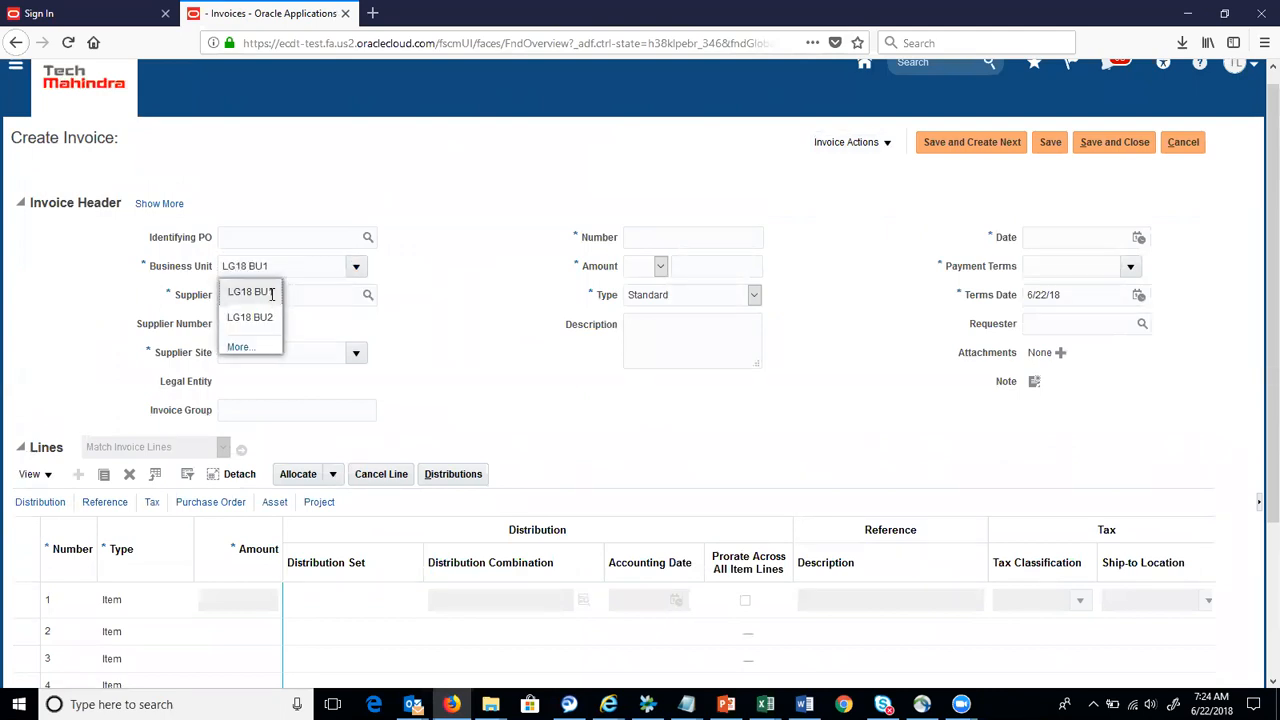
Search the invoice's Supplier values for LG to check which suppliers are available, and close the search without selecting one
{"action": "left_click", "coordinate": [367, 296]}
{"action": "left_click", "coordinate": [416, 307]}
{"action": "type", "text": "LG"}
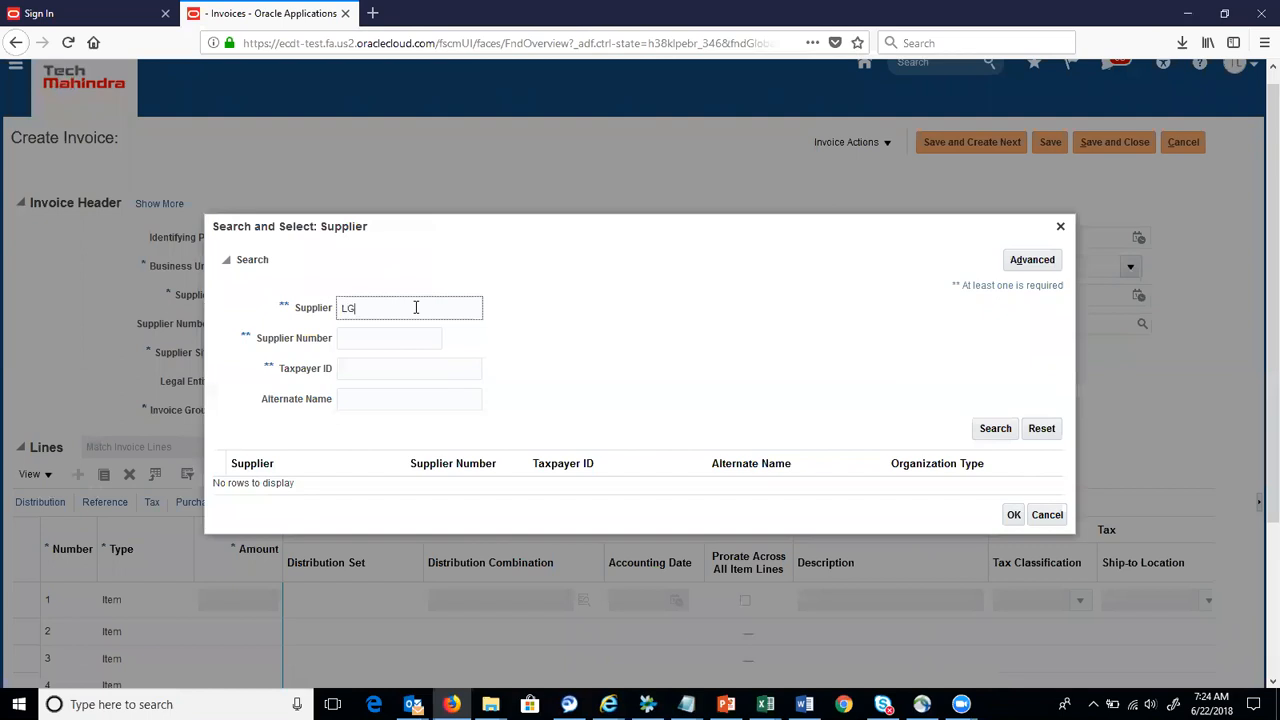
{"action": "key", "text": "Return"}
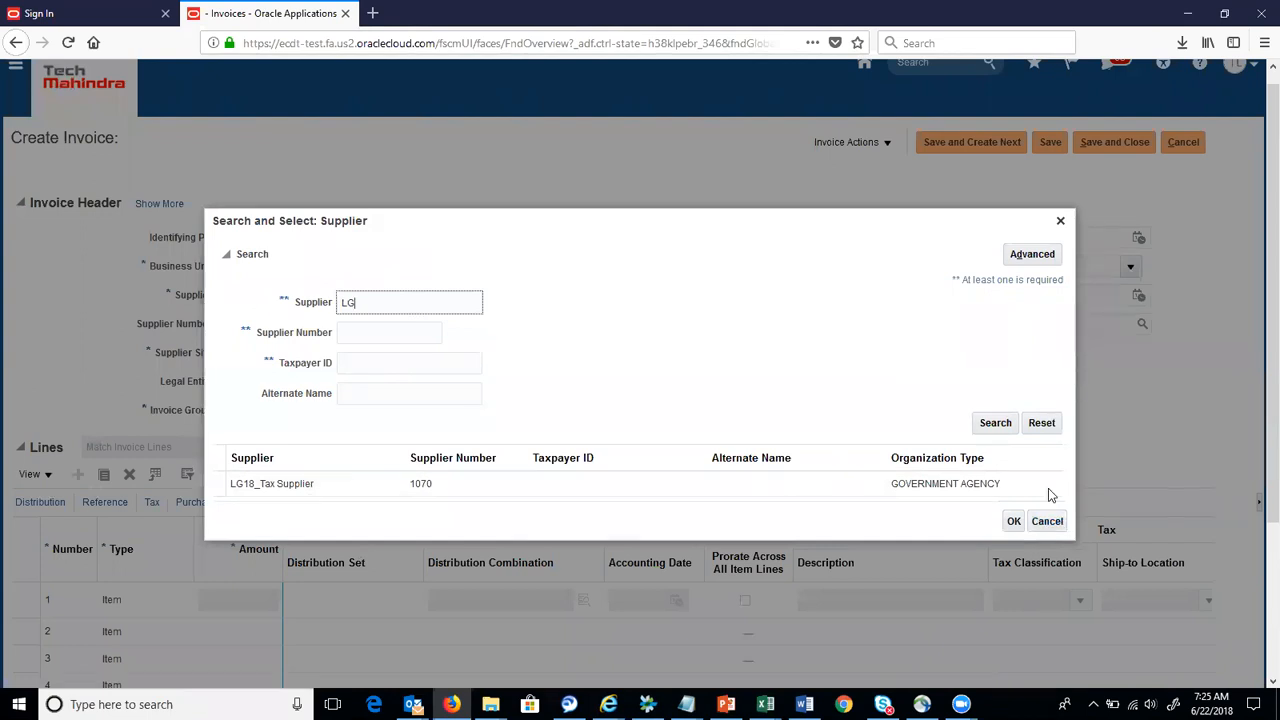
{"action": "left_click", "coordinate": [1047, 521]}
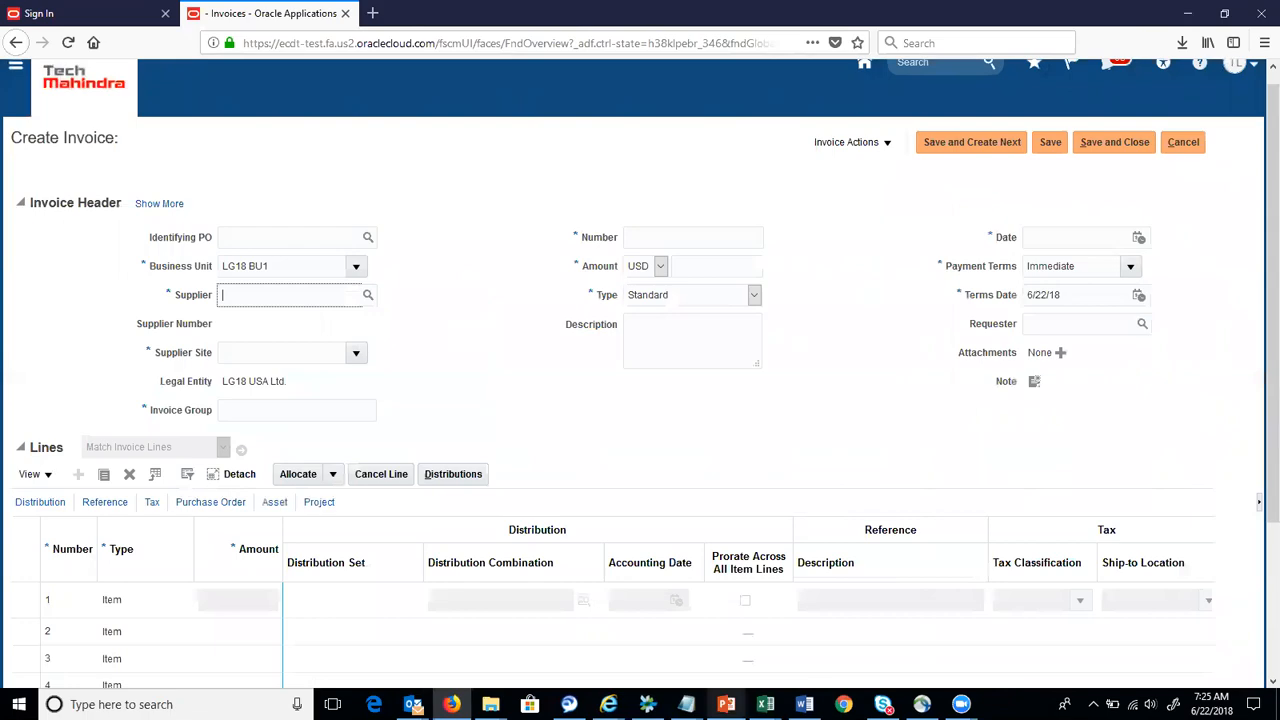
Switch to PowerPoint and review the Supplier Merge Process slide
{"action": "left_click", "coordinate": [726, 704]}
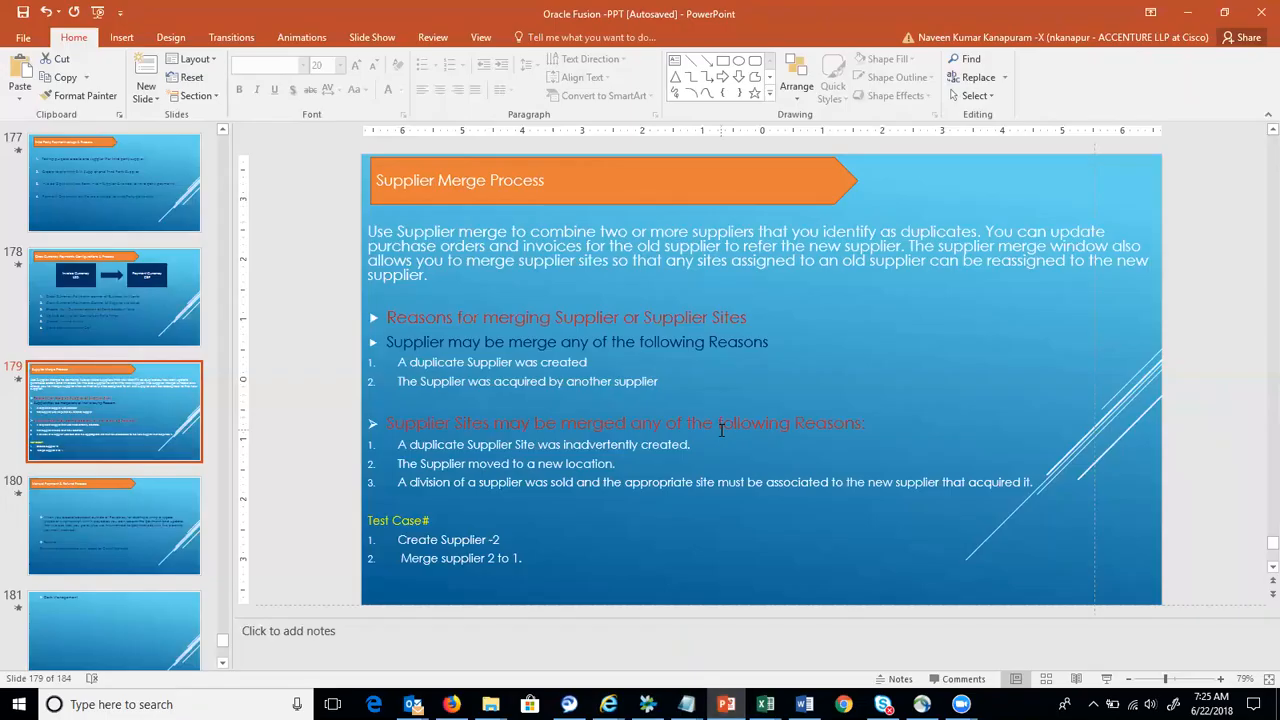
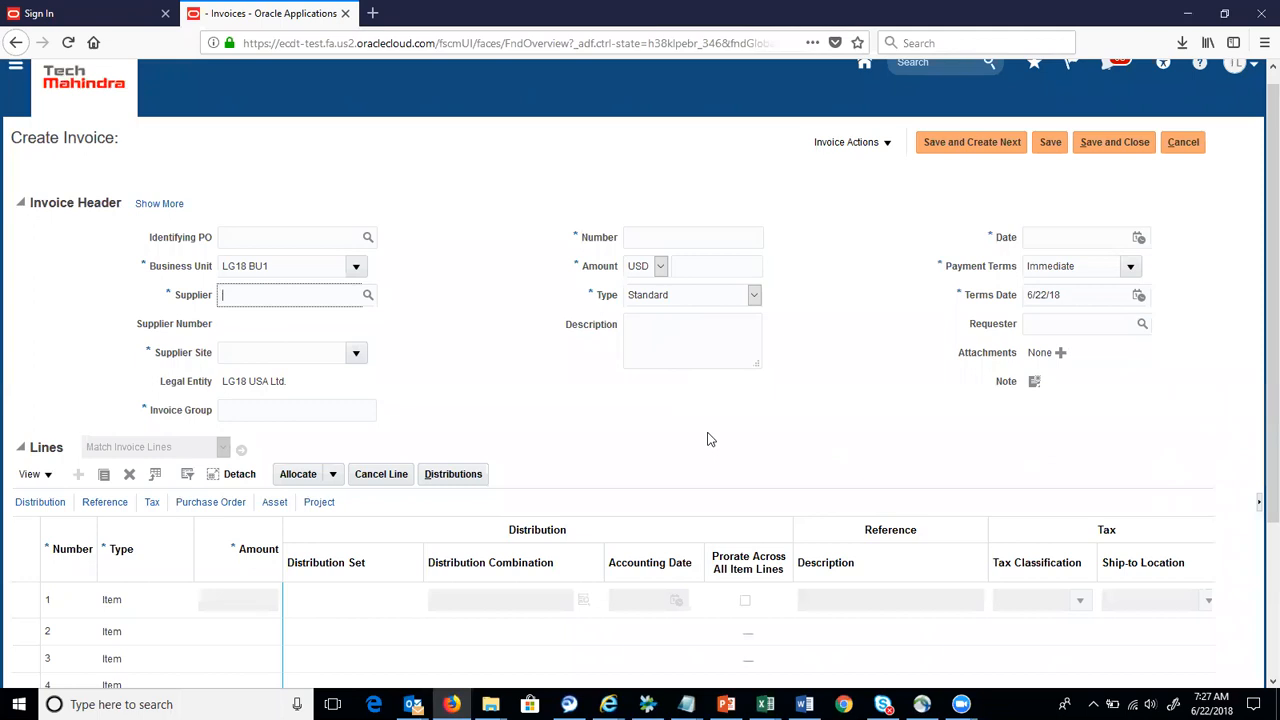
Return to the new invoice in Oracle, search its Supplier values for Baja and select Bajaj Supplier
{"action": "left_click", "coordinate": [368, 295]}
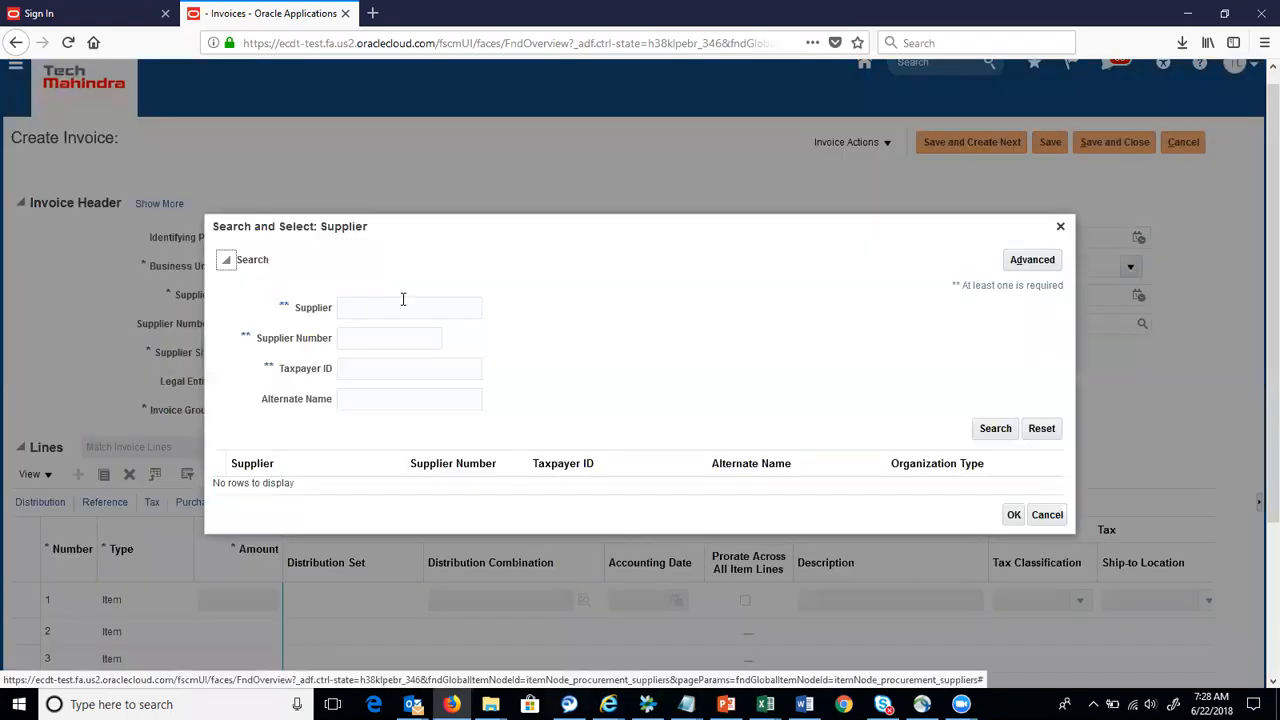
{"action": "left_click", "coordinate": [403, 299]}
{"action": "type", "text": "Bajan"}
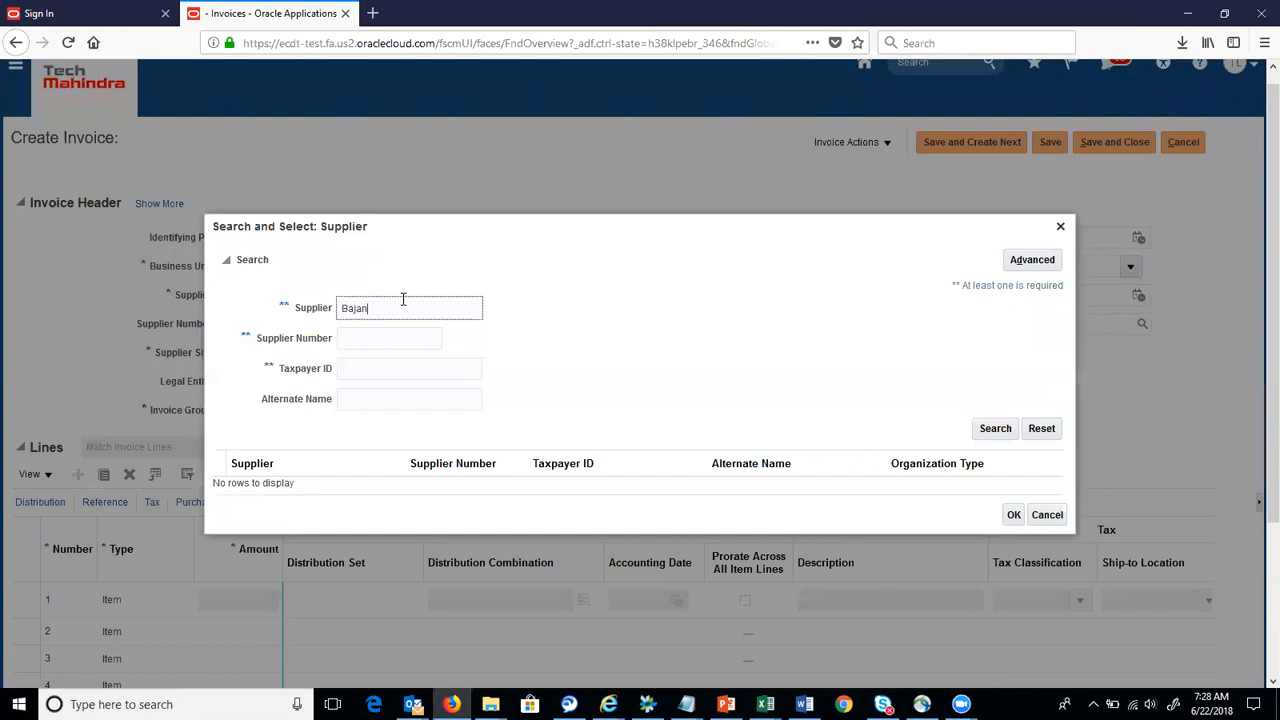
{"action": "key", "text": "BackSpace"}
{"action": "key", "text": "Return"}
{"action": "left_click", "coordinate": [373, 485]}
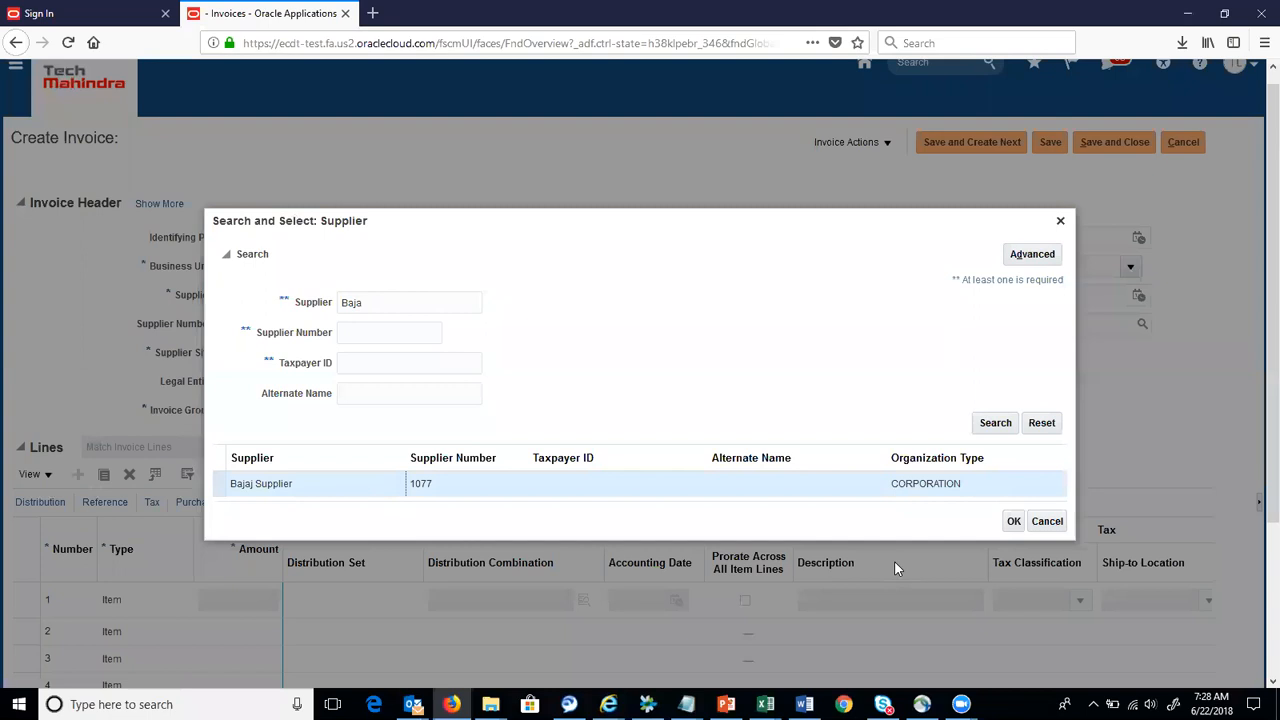
{"action": "left_click", "coordinate": [1013, 521]}
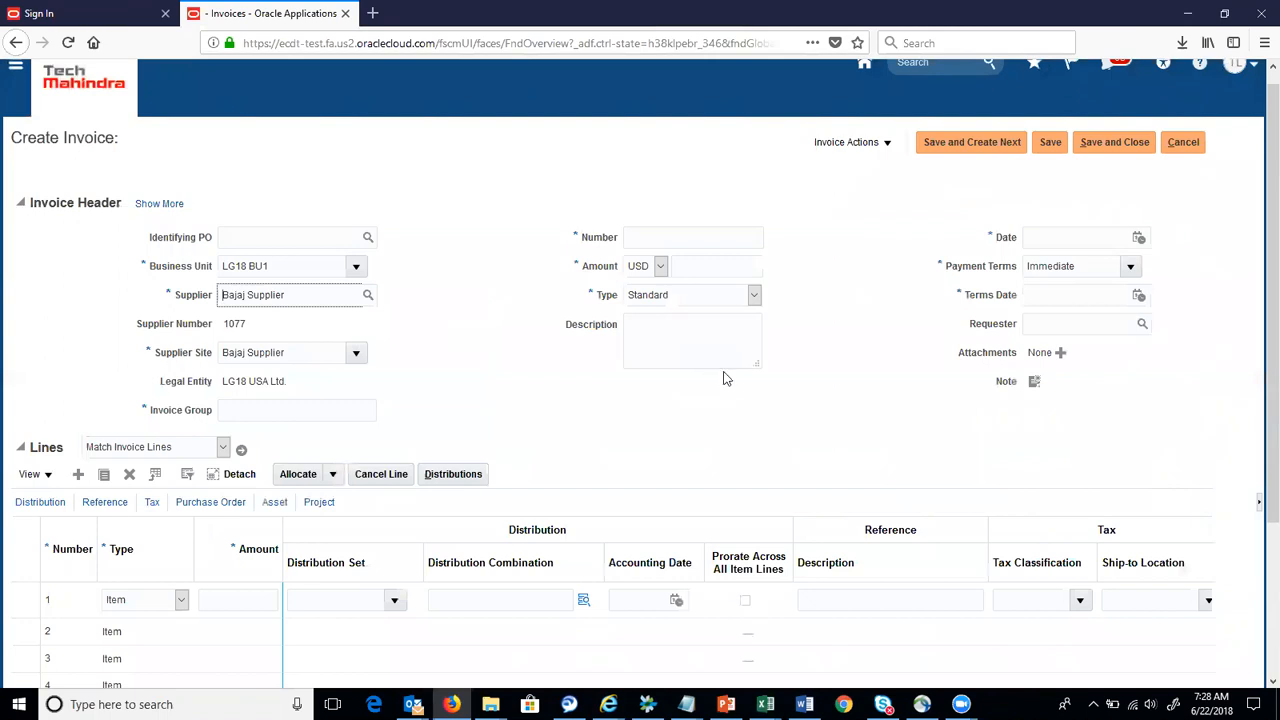
Assign the invoice to a new Invoice Group, 838383
{"action": "left_click", "coordinate": [348, 422]}
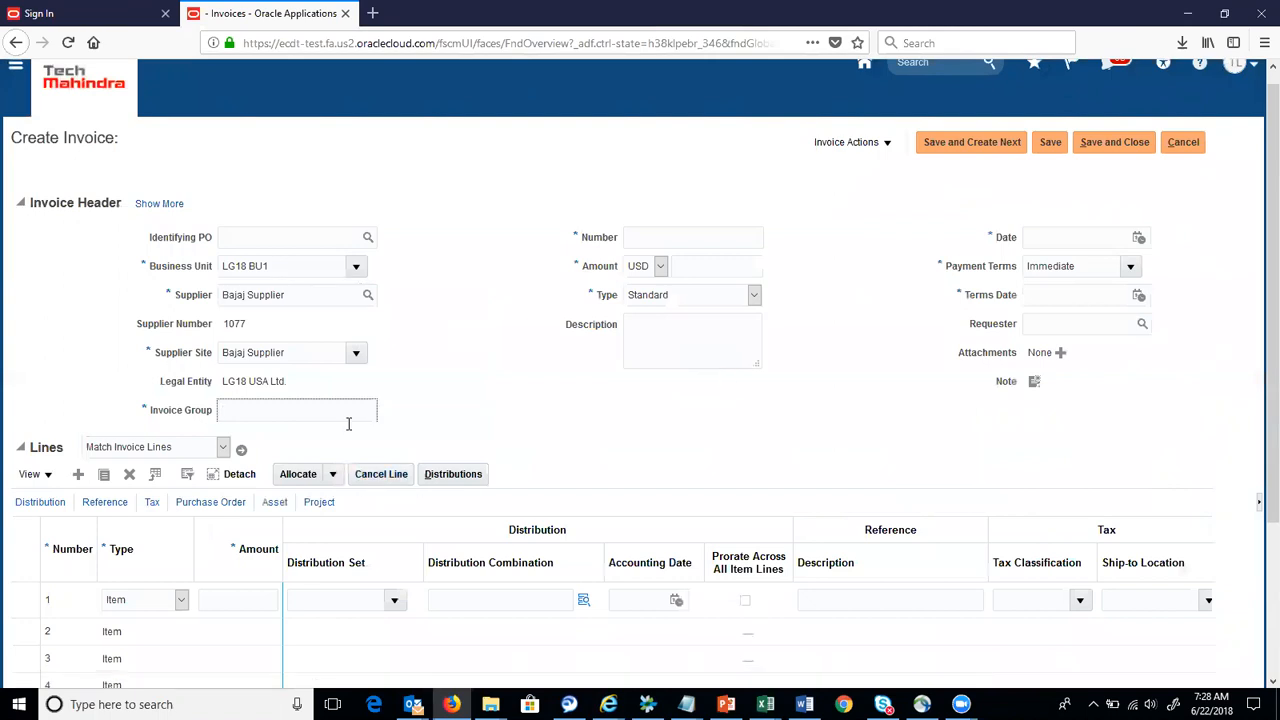
{"action": "type", "text": "838383"}
{"action": "key", "text": "Tab"}
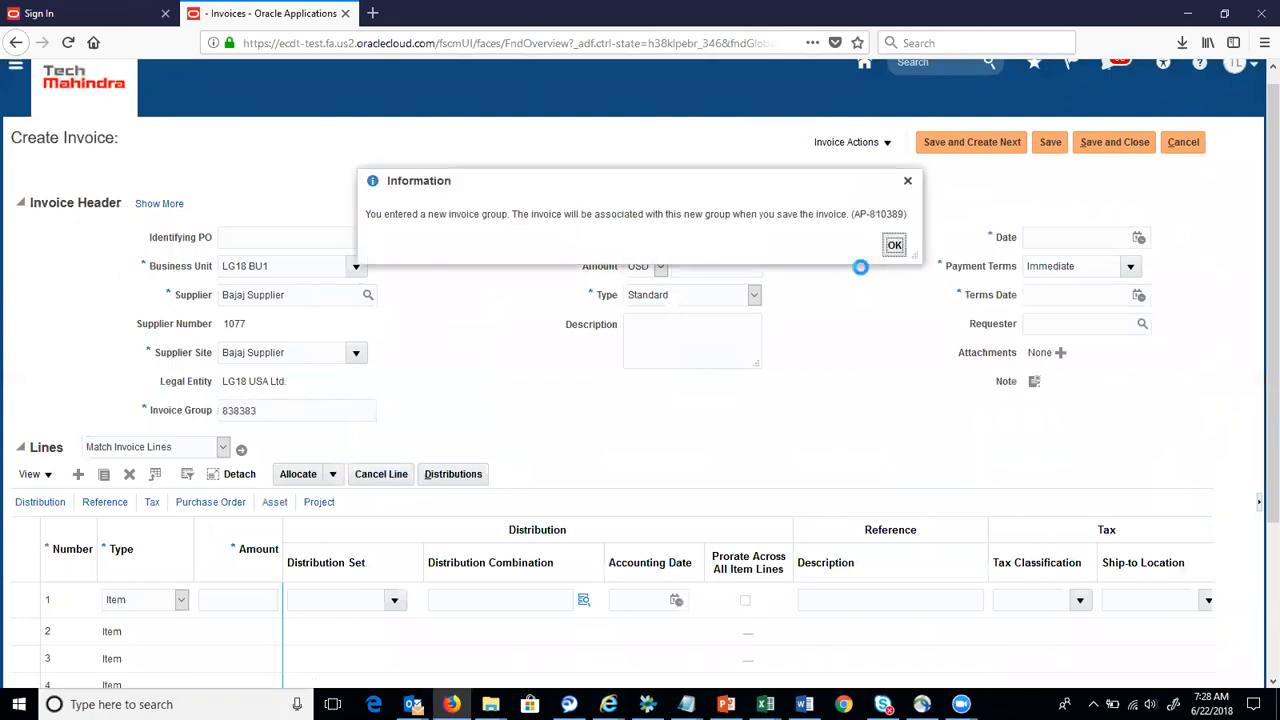
{"action": "left_click", "coordinate": [894, 245]}
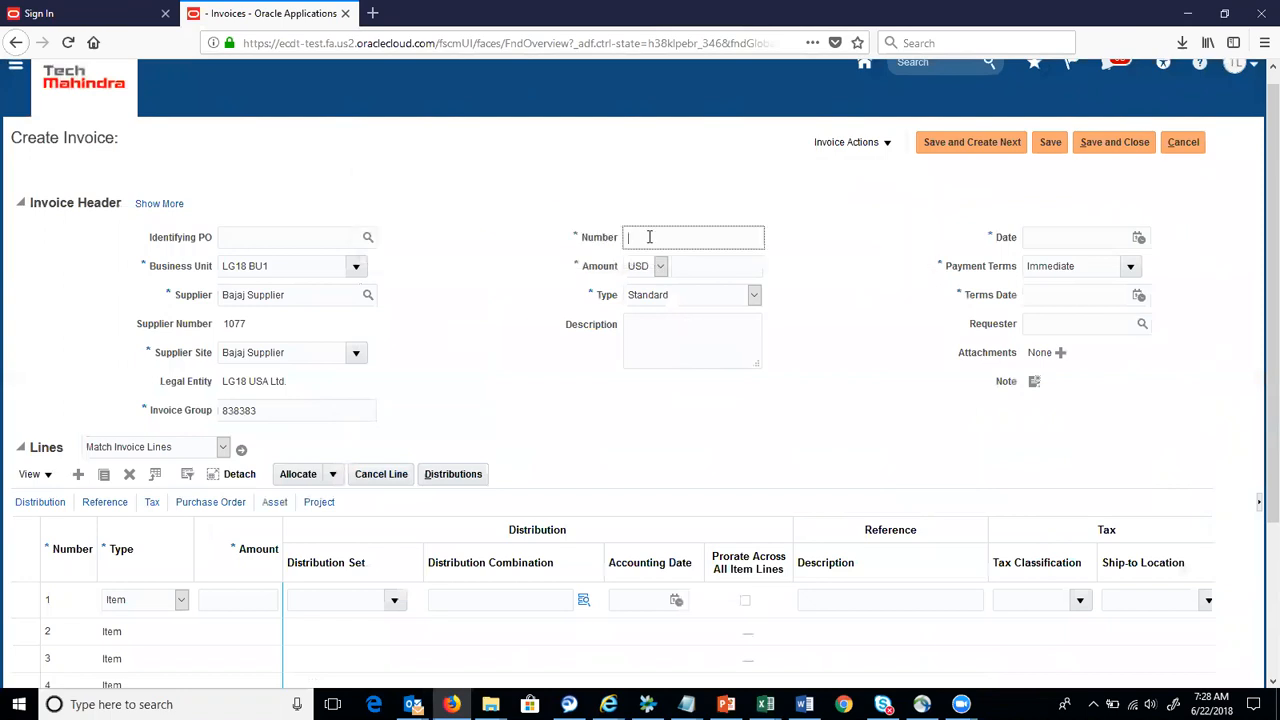
Set the invoice Number to 209 and its Amount to 1,000.00 USD
{"action": "left_click", "coordinate": [649, 237]}
{"action": "type", "text": "209"}
{"action": "key", "text": "Tab"}
{"action": "key", "text": "Tab"}
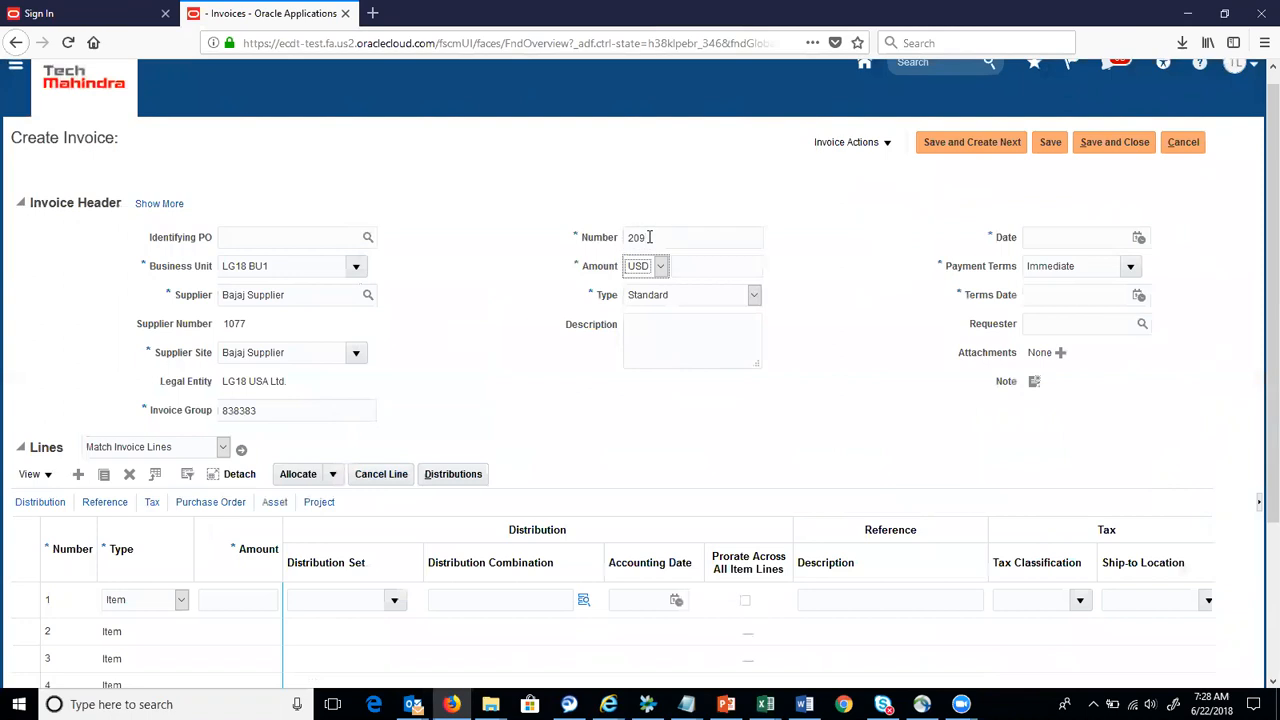
{"action": "type", "text": "1000"}
{"action": "key", "text": "Tab"}
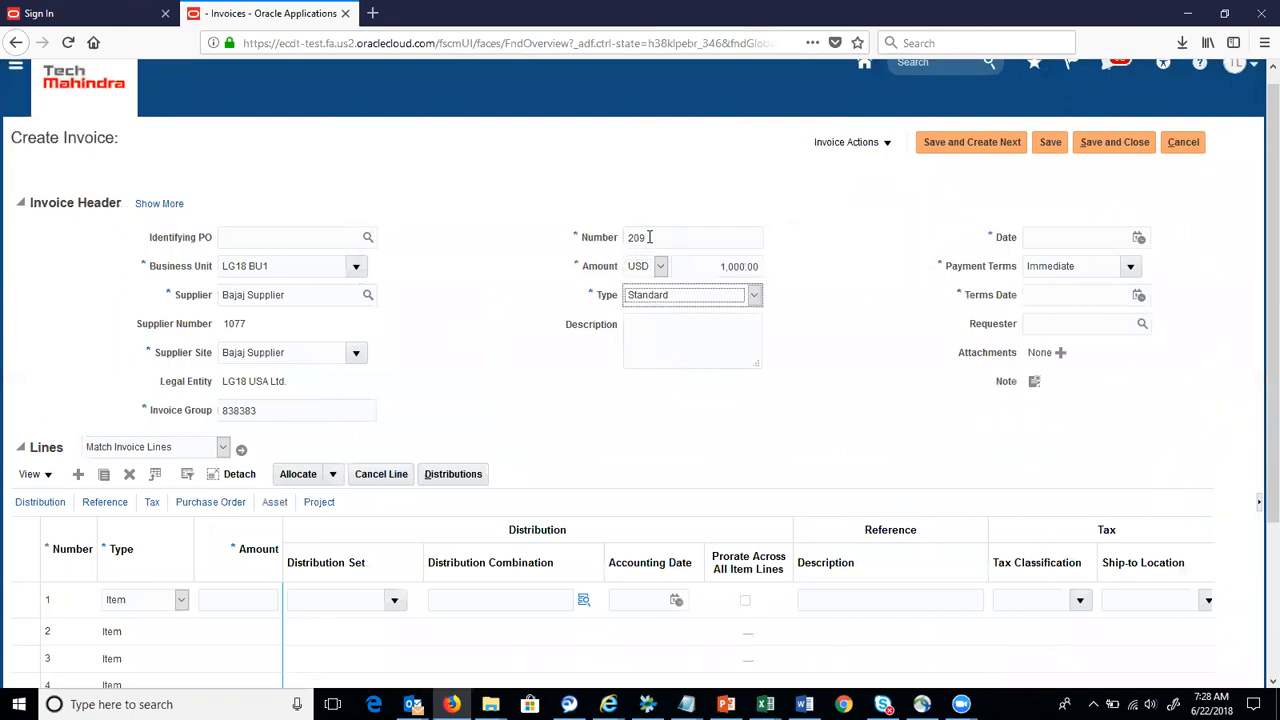
{"action": "key", "text": "Tab"}
{"action": "key", "text": "Tab"}
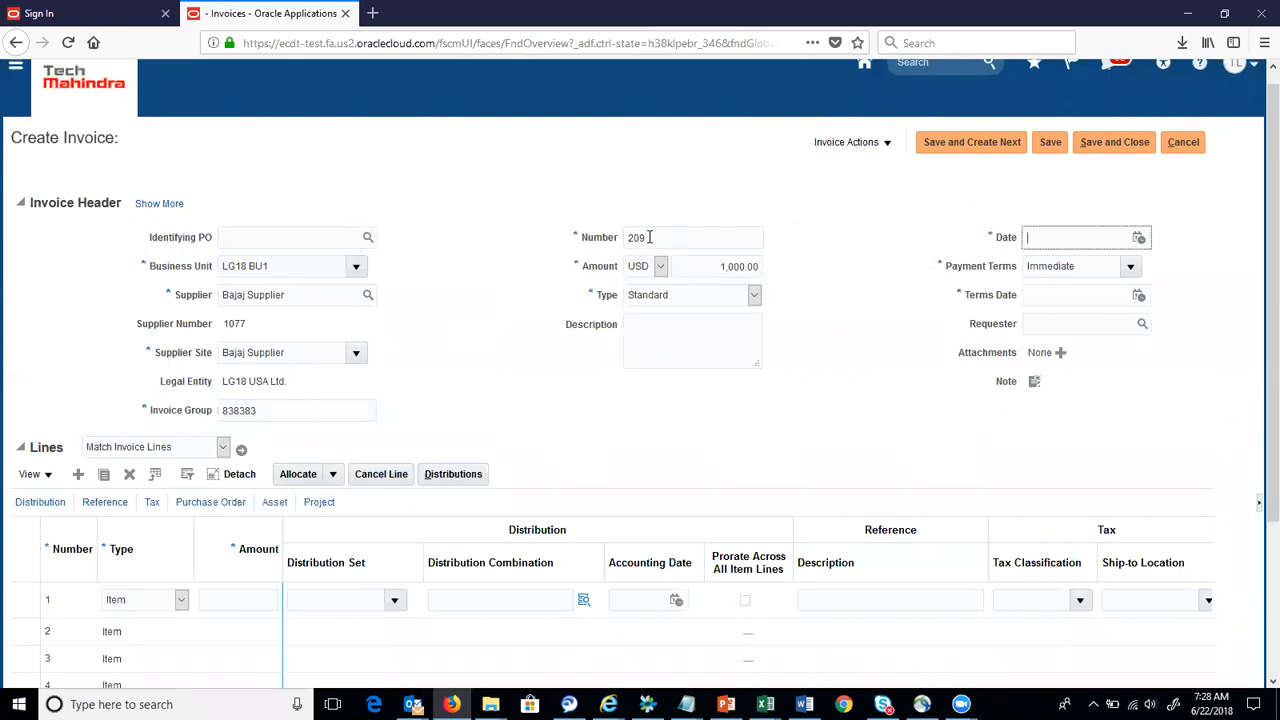
Set the invoice Date and Terms Date to 6/22/18, with LG18_Immediate as the Payment Terms
{"action": "left_click", "coordinate": [1138, 238]}
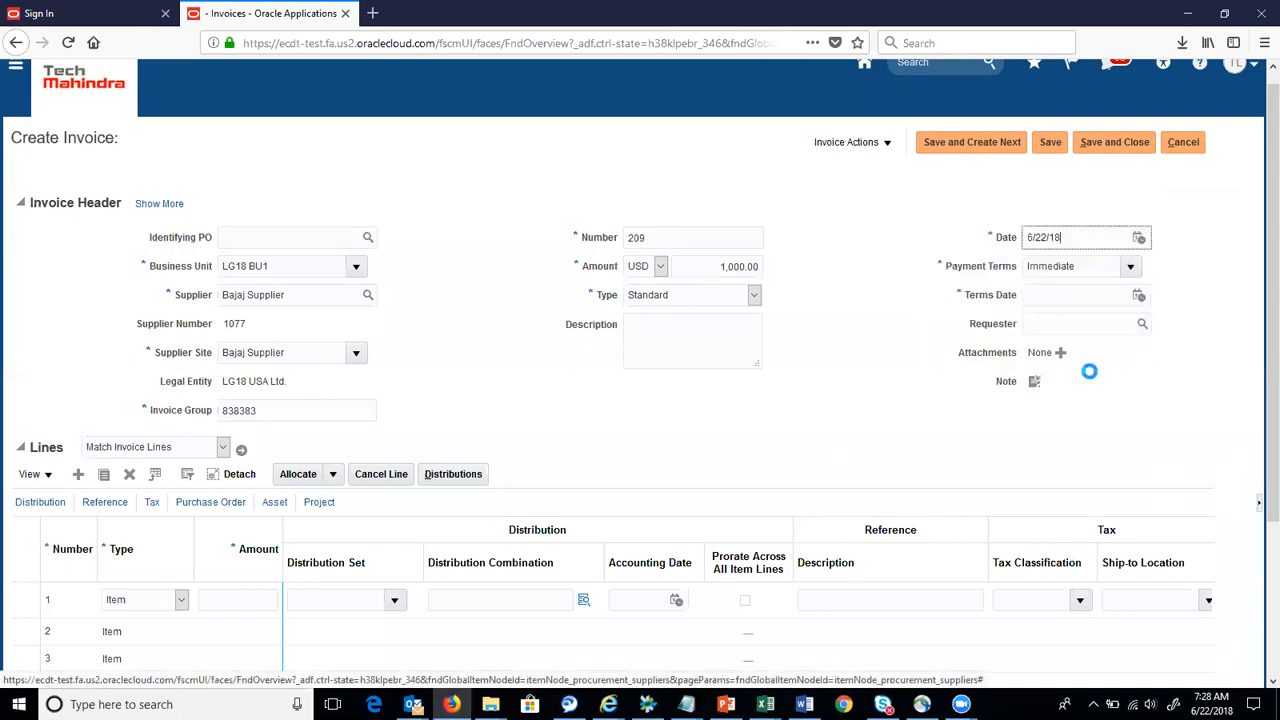
{"action": "left_click", "coordinate": [1086, 370]}
{"action": "left_click", "coordinate": [1097, 298]}
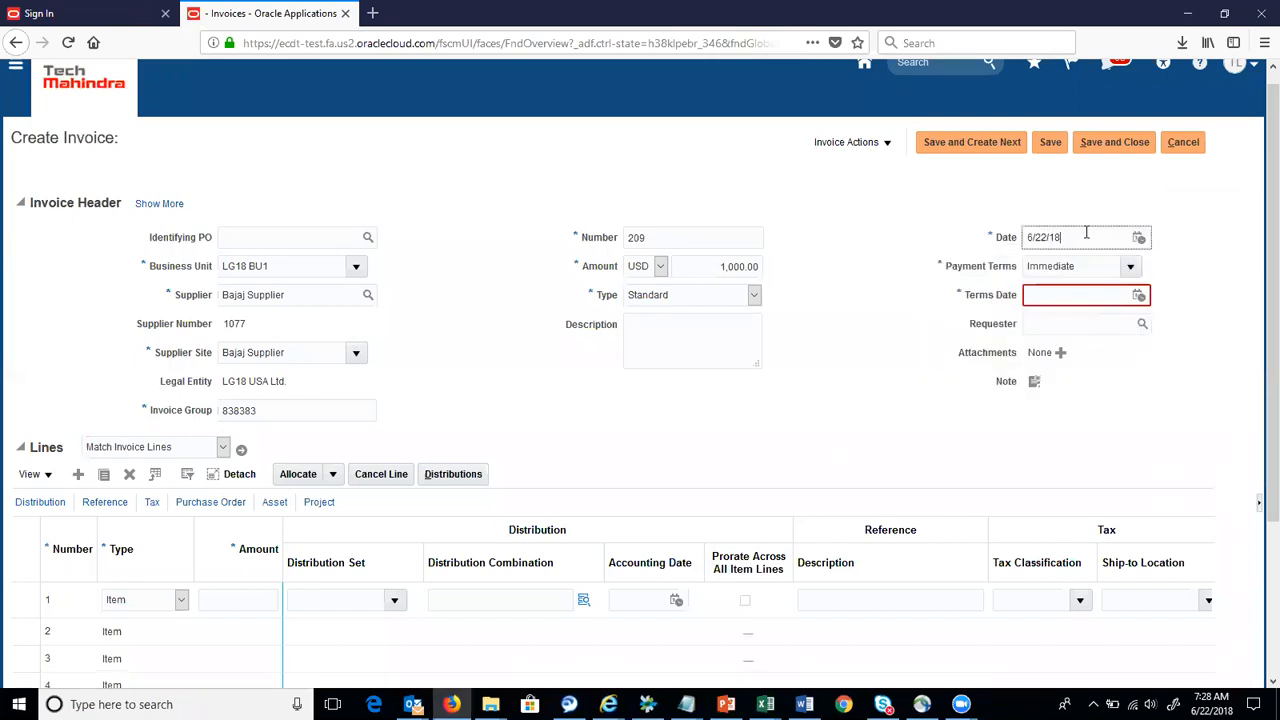
{"action": "left_click", "coordinate": [1130, 267]}
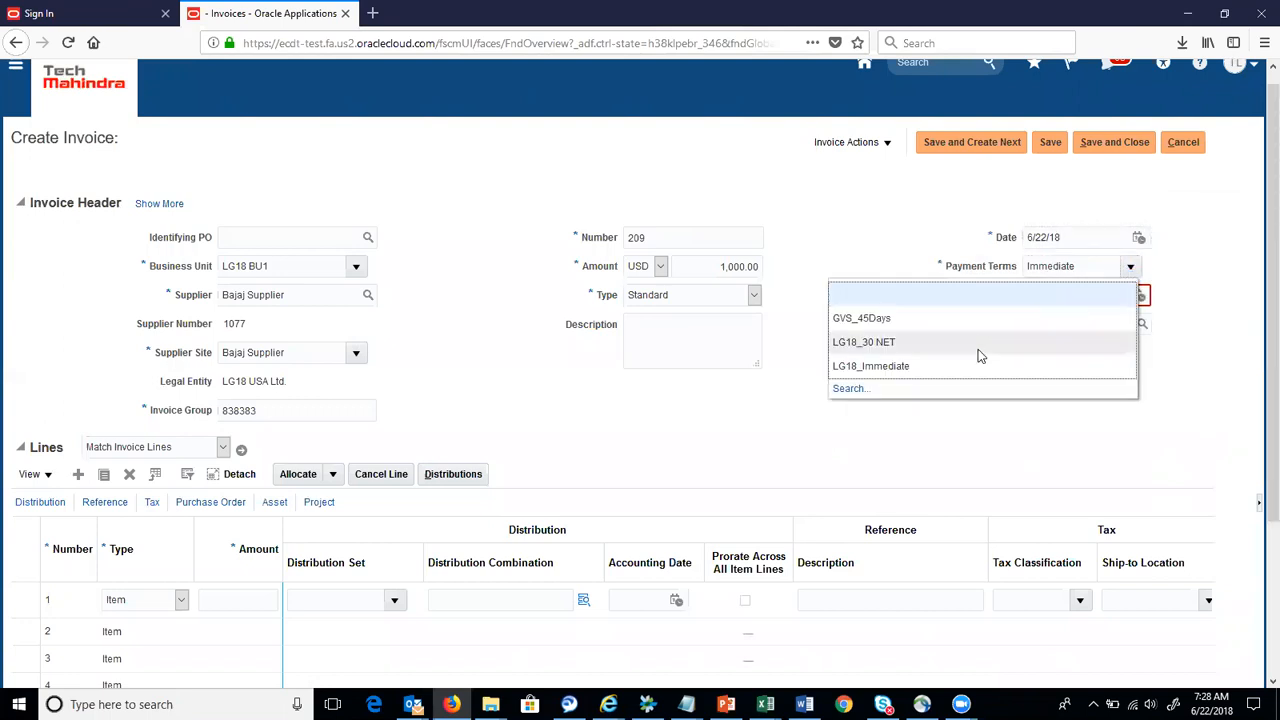
{"action": "left_click", "coordinate": [981, 368]}
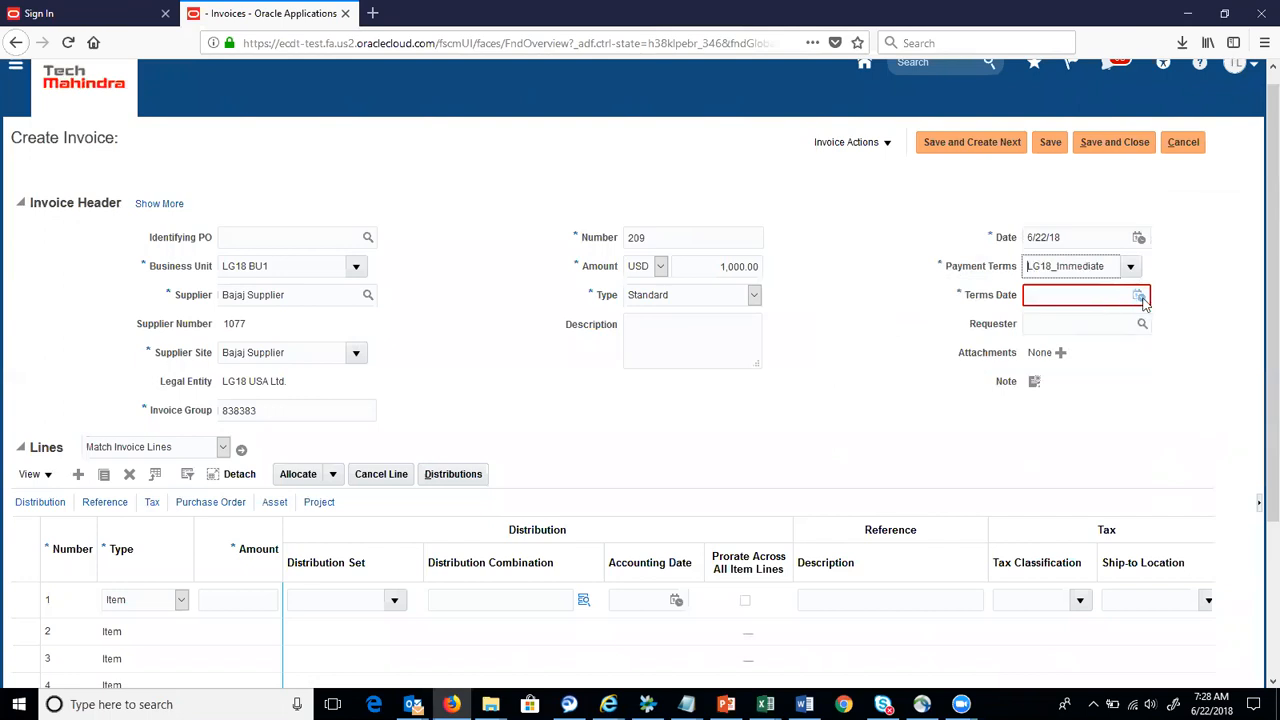
{"action": "left_click", "coordinate": [1140, 297]}
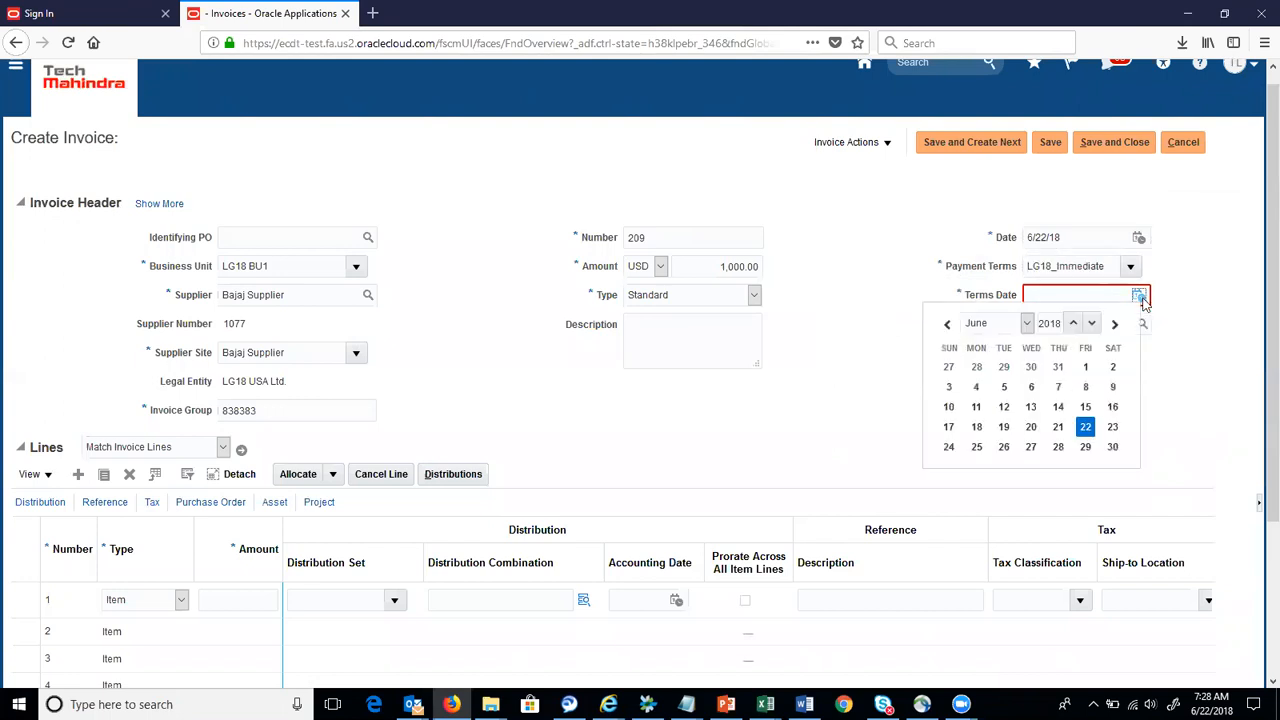
{"action": "left_click", "coordinate": [1086, 427]}
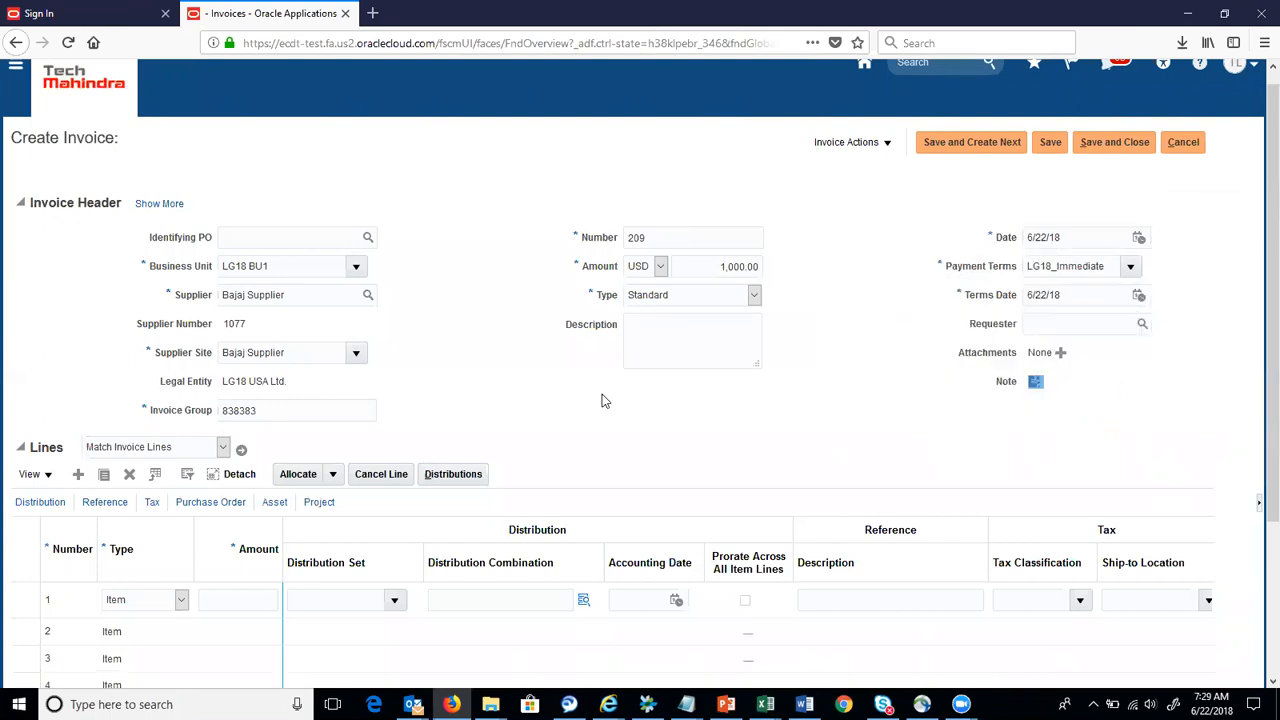
Fill in invoice line 1 with amount 1,000.00, distribution set LG18_Expense Dist SET and accounting date 6/22/18
{"action": "left_click", "coordinate": [257, 600]}
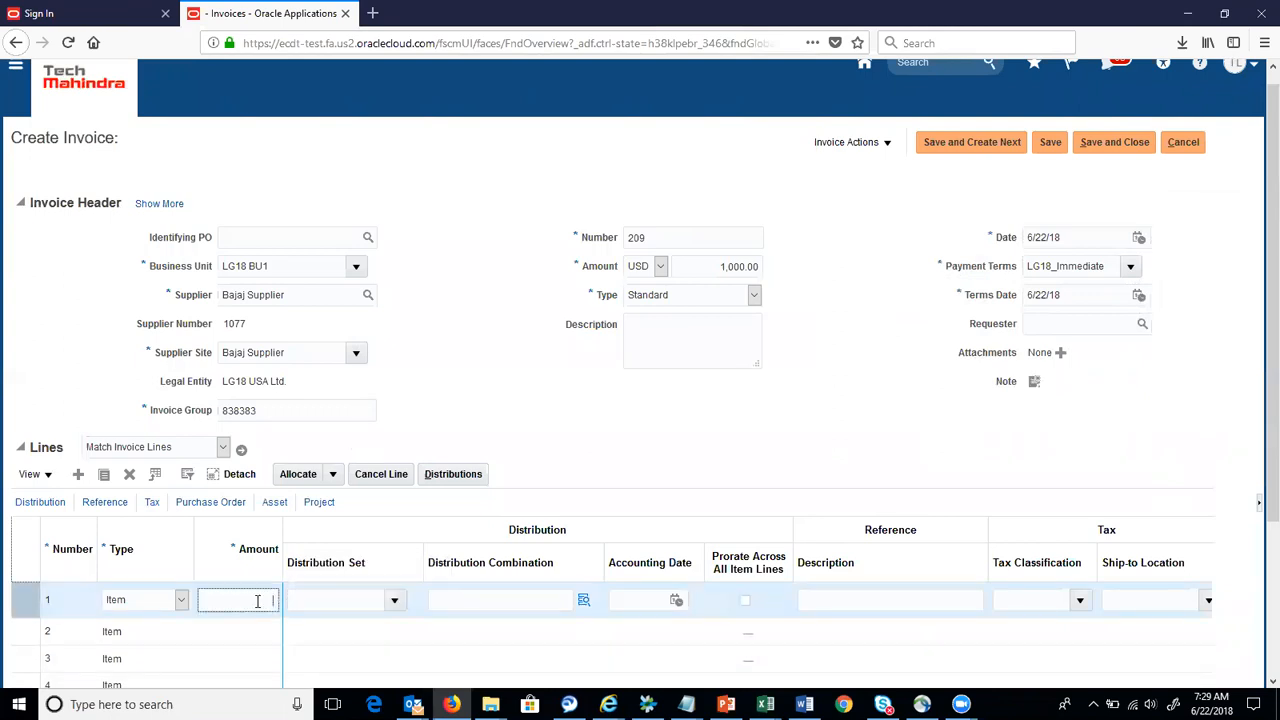
{"action": "type", "text": "1,00"}
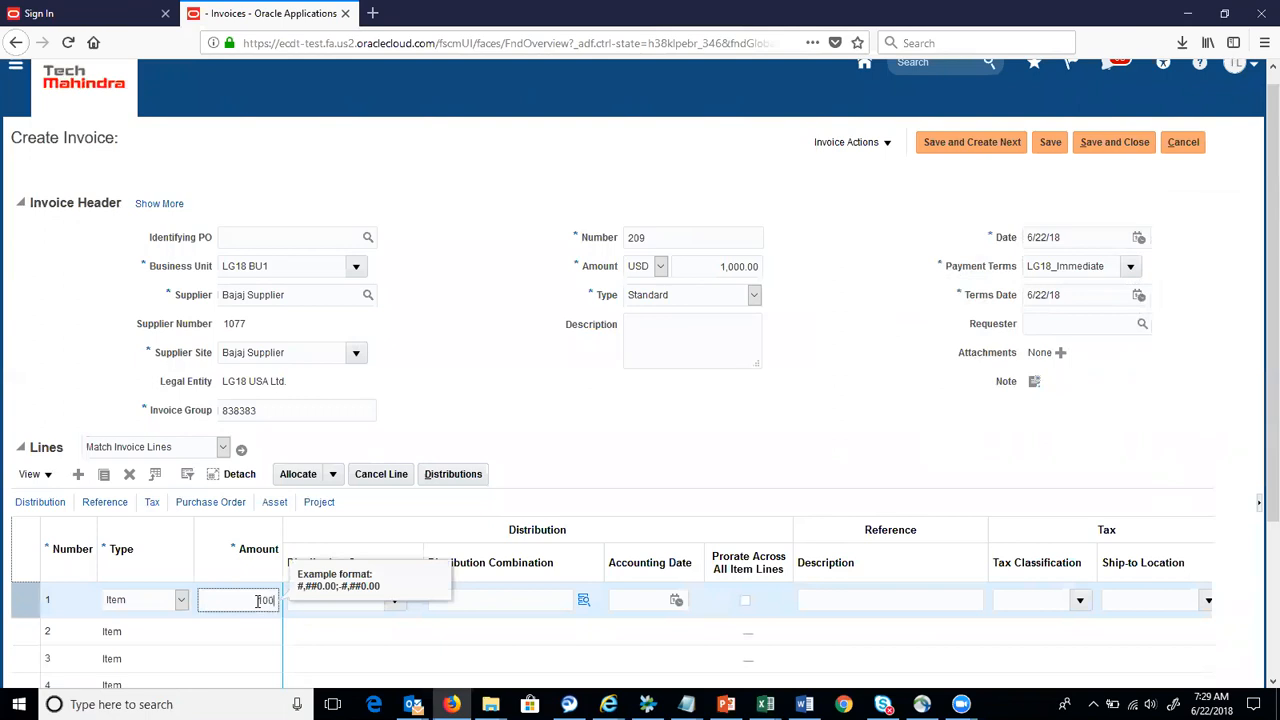
{"action": "type", "text": "0"}
{"action": "key", "text": "Tab"}
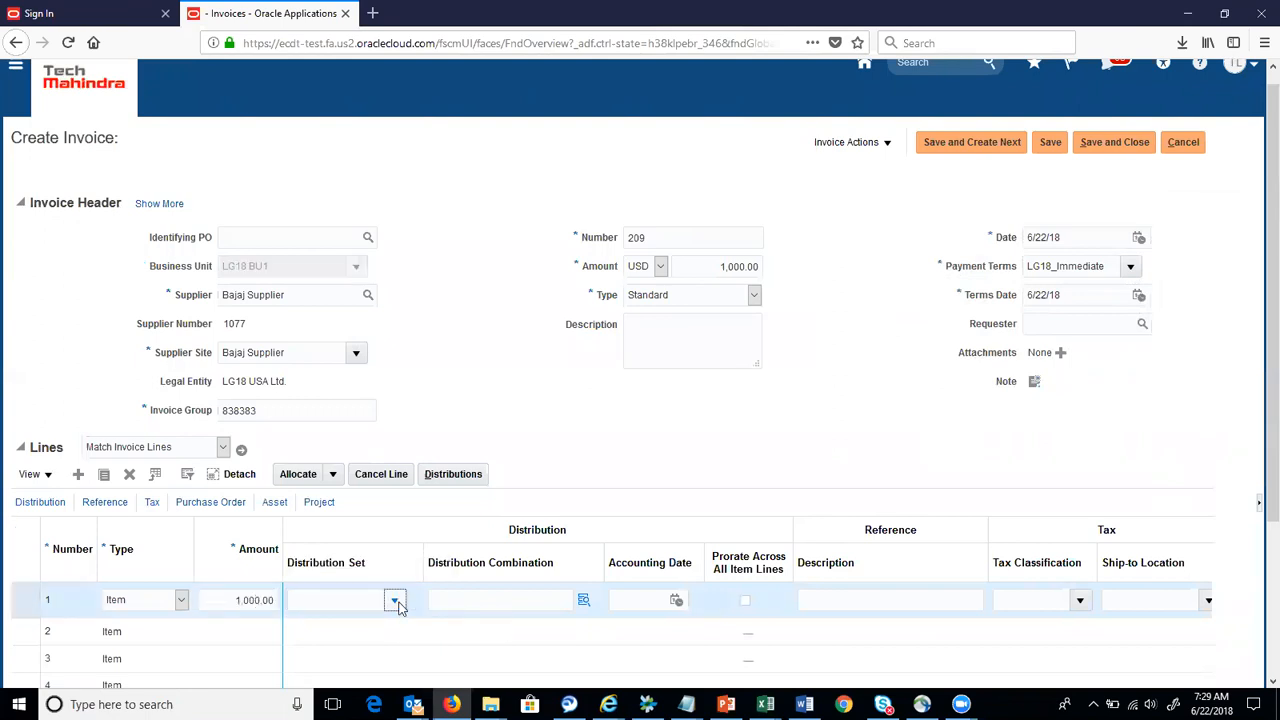
{"action": "left_click", "coordinate": [396, 601]}
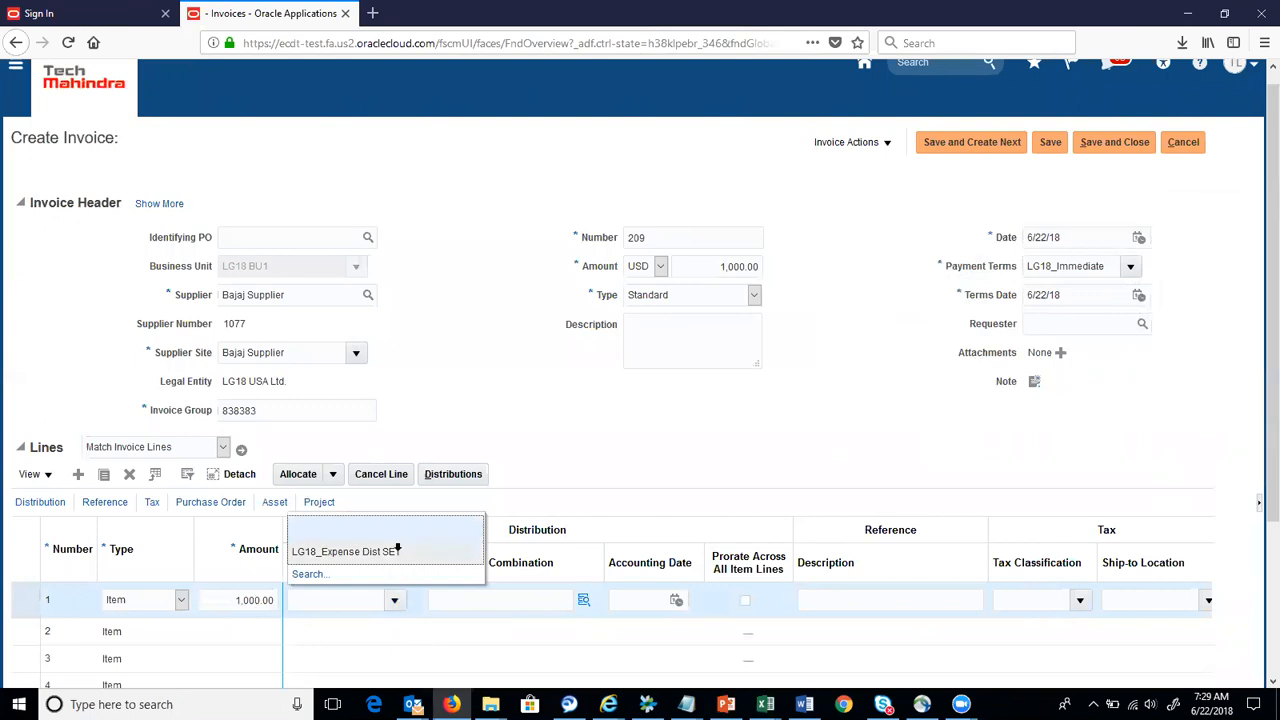
{"action": "left_click", "coordinate": [398, 551]}
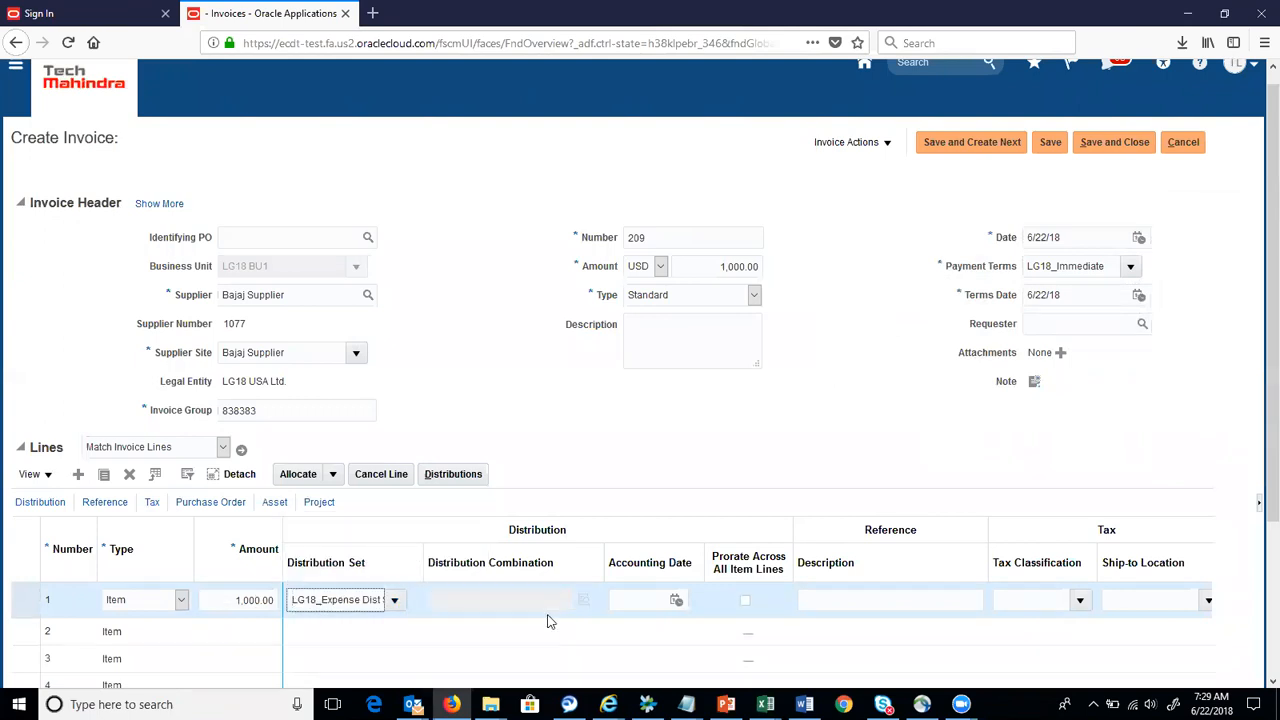
{"action": "left_click", "coordinate": [677, 601]}
{"action": "left_click", "coordinate": [834, 548]}
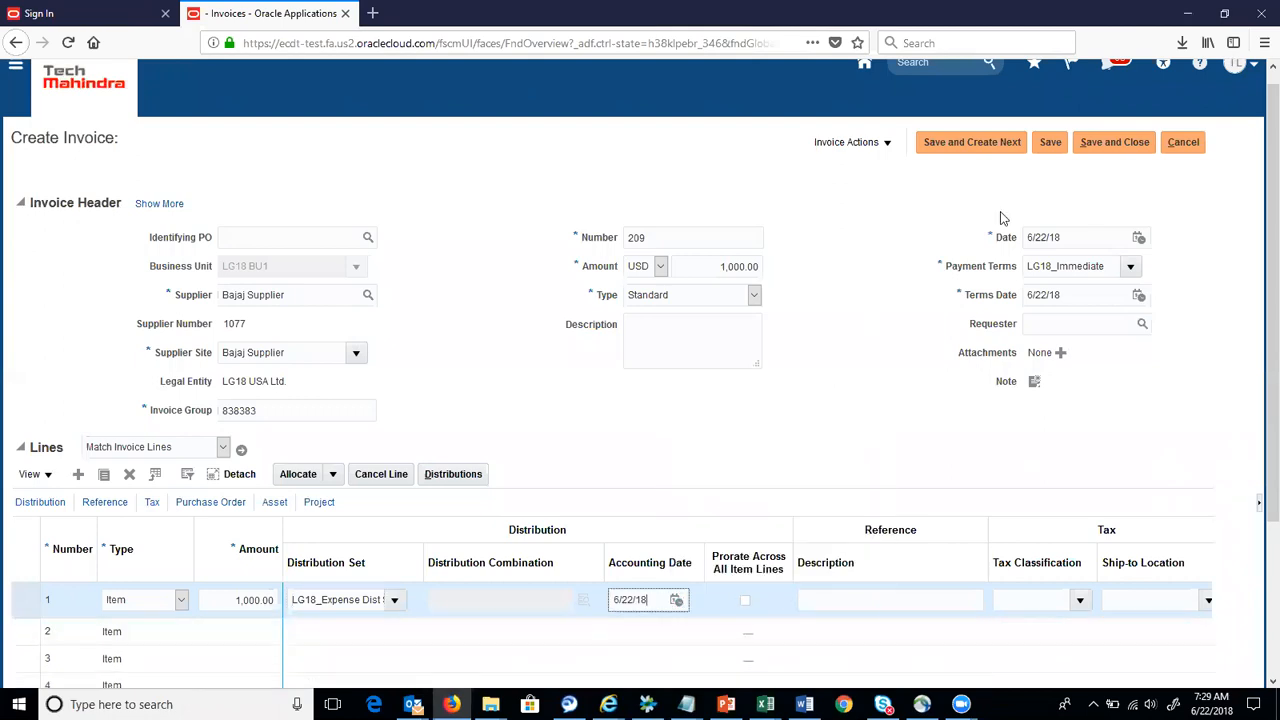
Save the invoice and run its validation
{"action": "left_click", "coordinate": [1050, 143]}
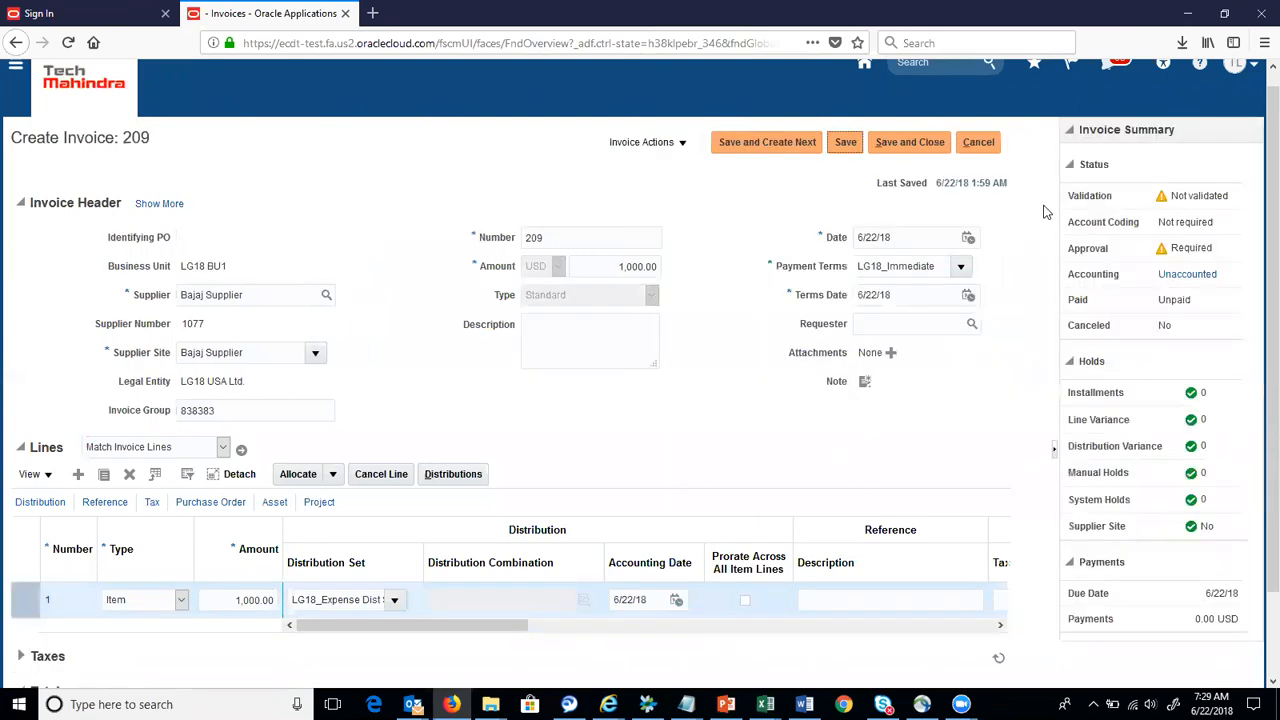
{"action": "left_click", "coordinate": [680, 146]}
{"action": "left_click", "coordinate": [692, 218]}
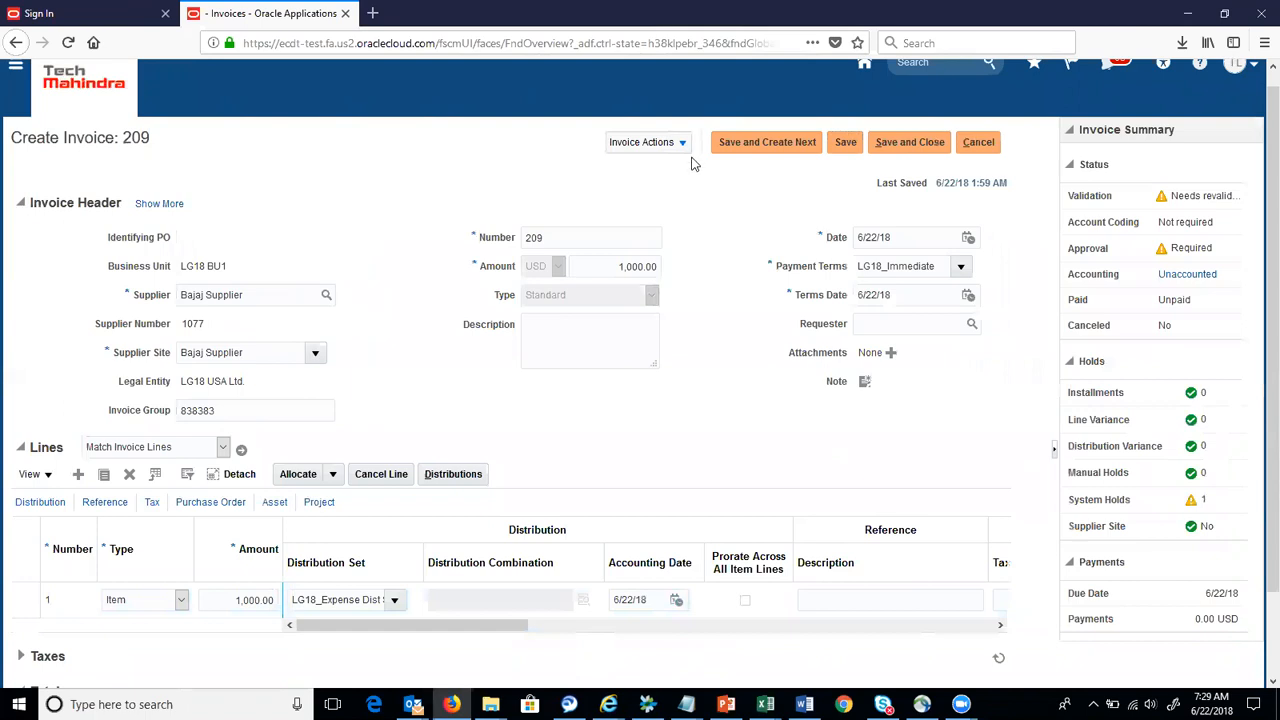
Release the invoice's Matching required hold with the release name Validated, and save the hold changes
{"action": "left_click", "coordinate": [682, 143]}
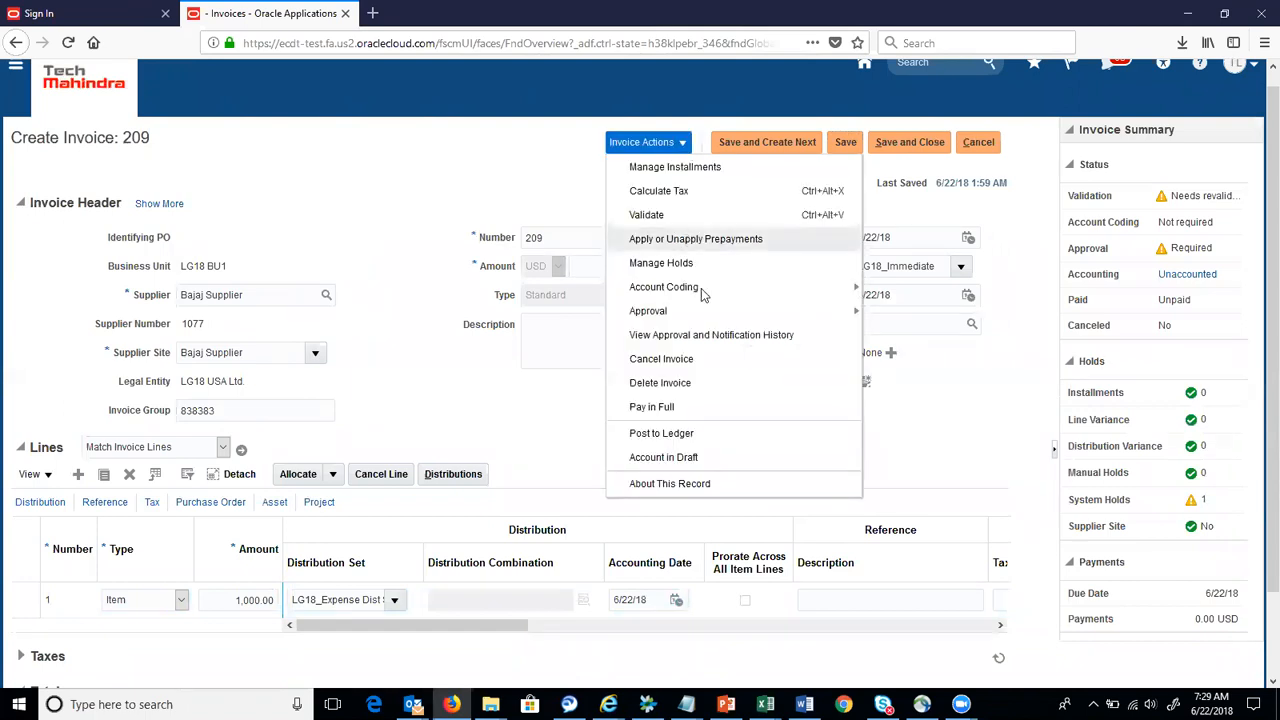
{"action": "left_click", "coordinate": [661, 263]}
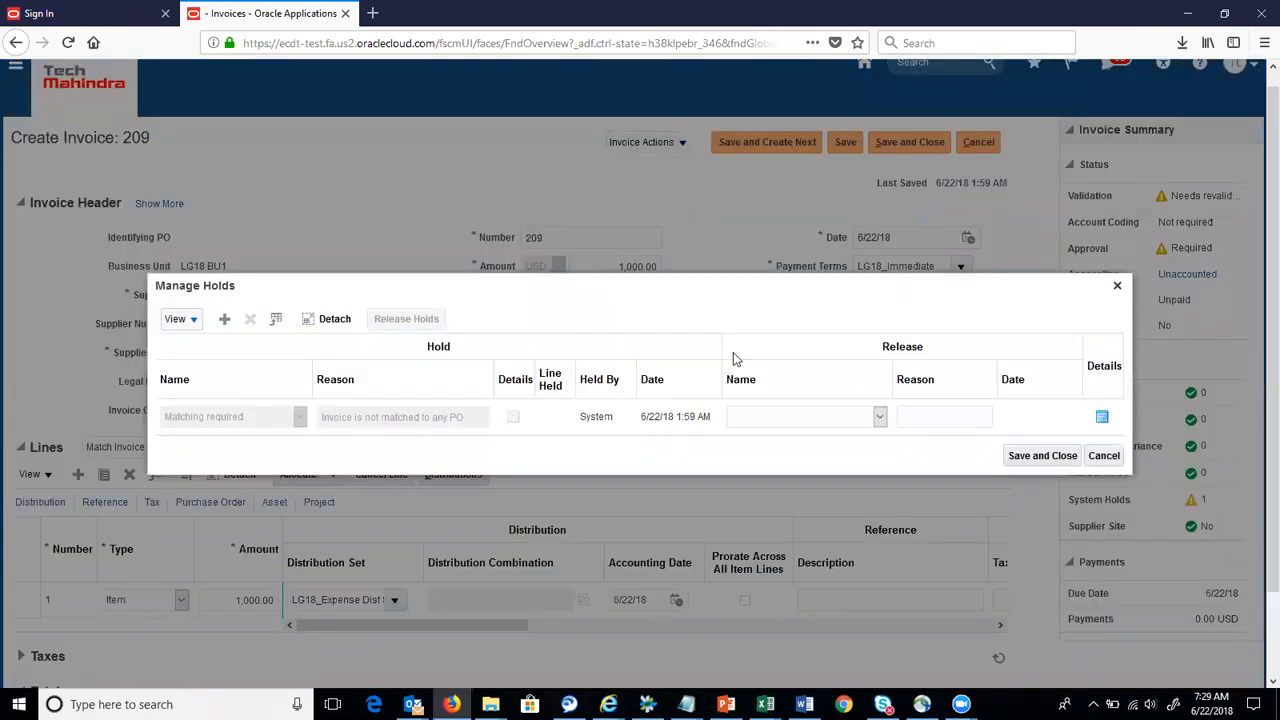
{"action": "left_click", "coordinate": [879, 416]}
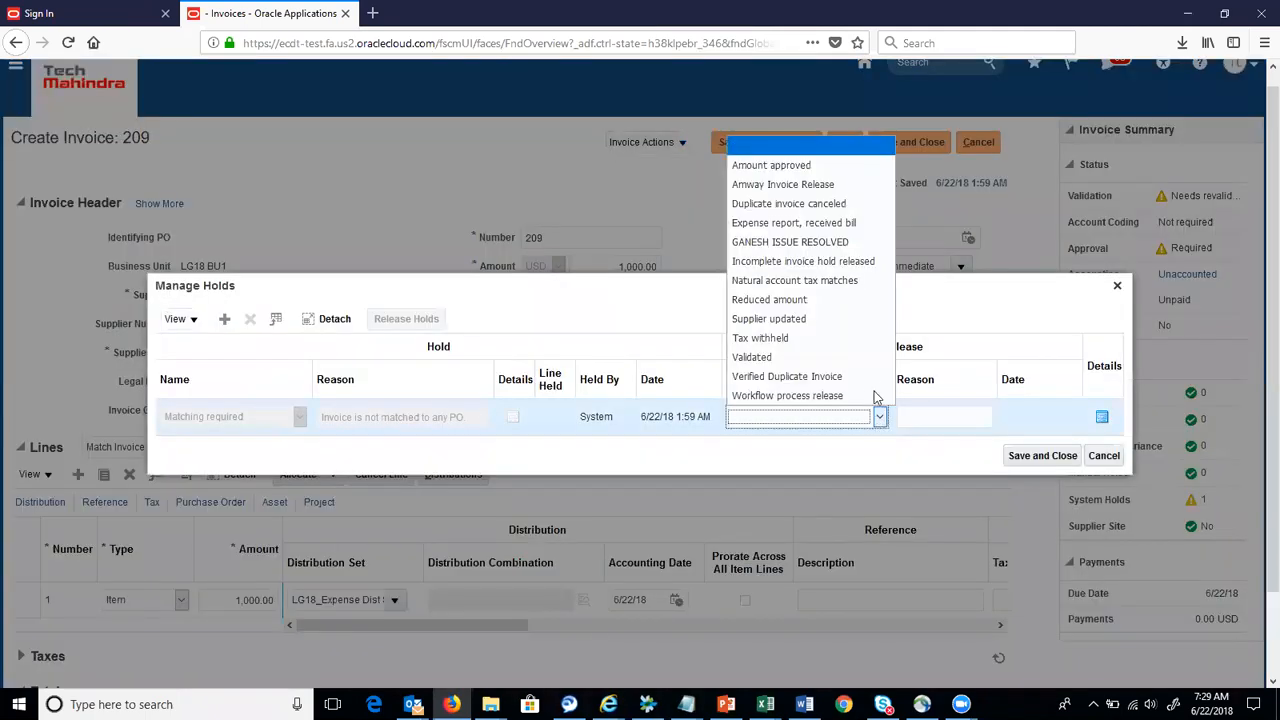
{"action": "left_click", "coordinate": [868, 358]}
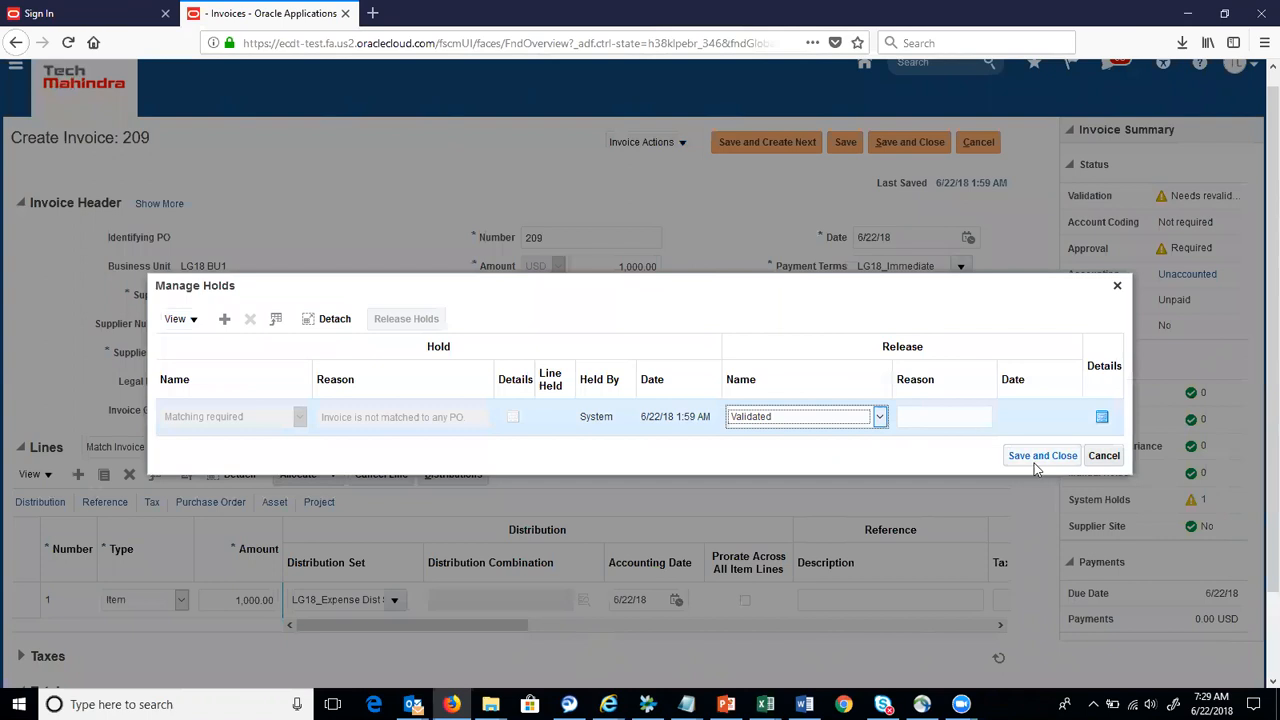
{"action": "left_click", "coordinate": [1038, 460]}
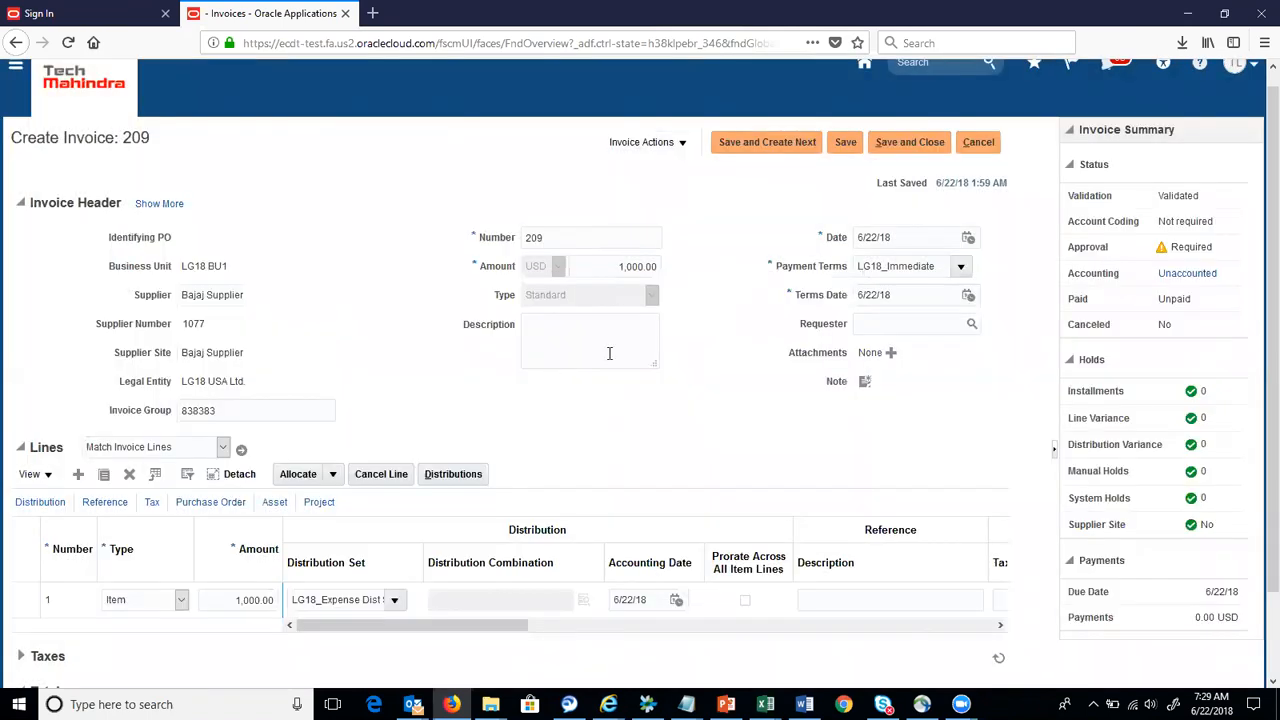
Try to post the invoice to the ledger
{"action": "left_click", "coordinate": [687, 145]}
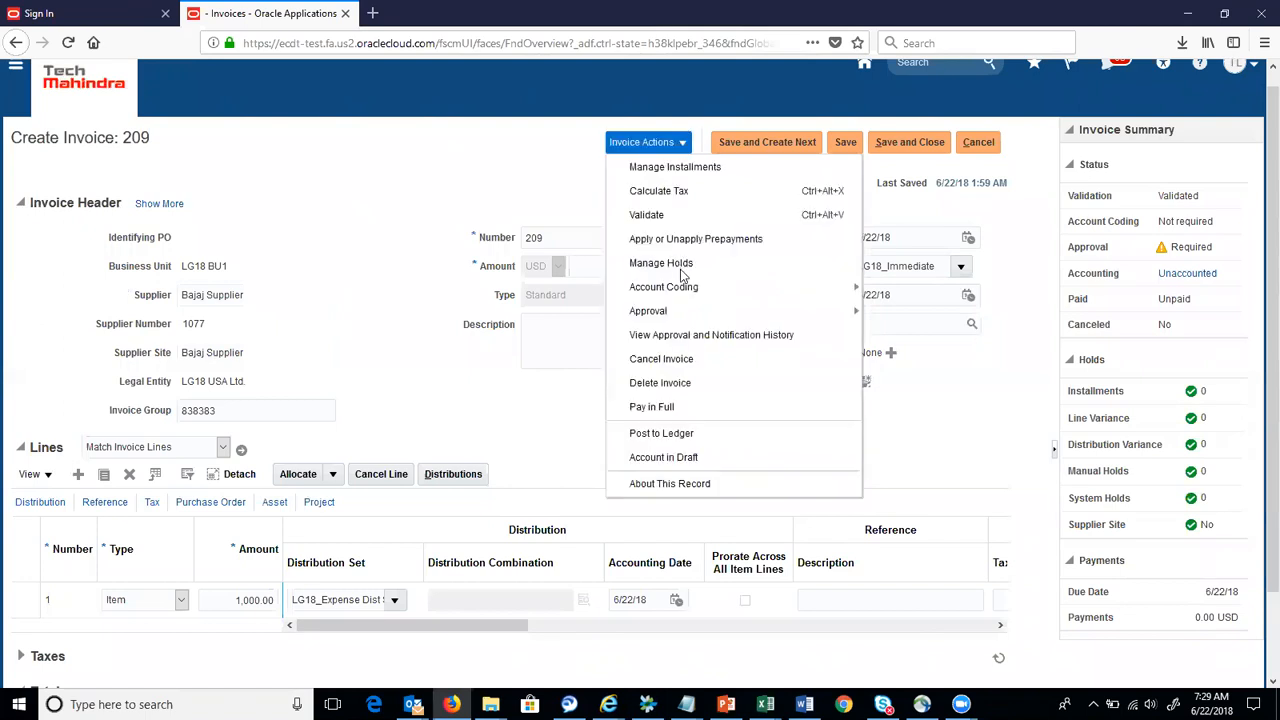
{"action": "left_click", "coordinate": [716, 434]}
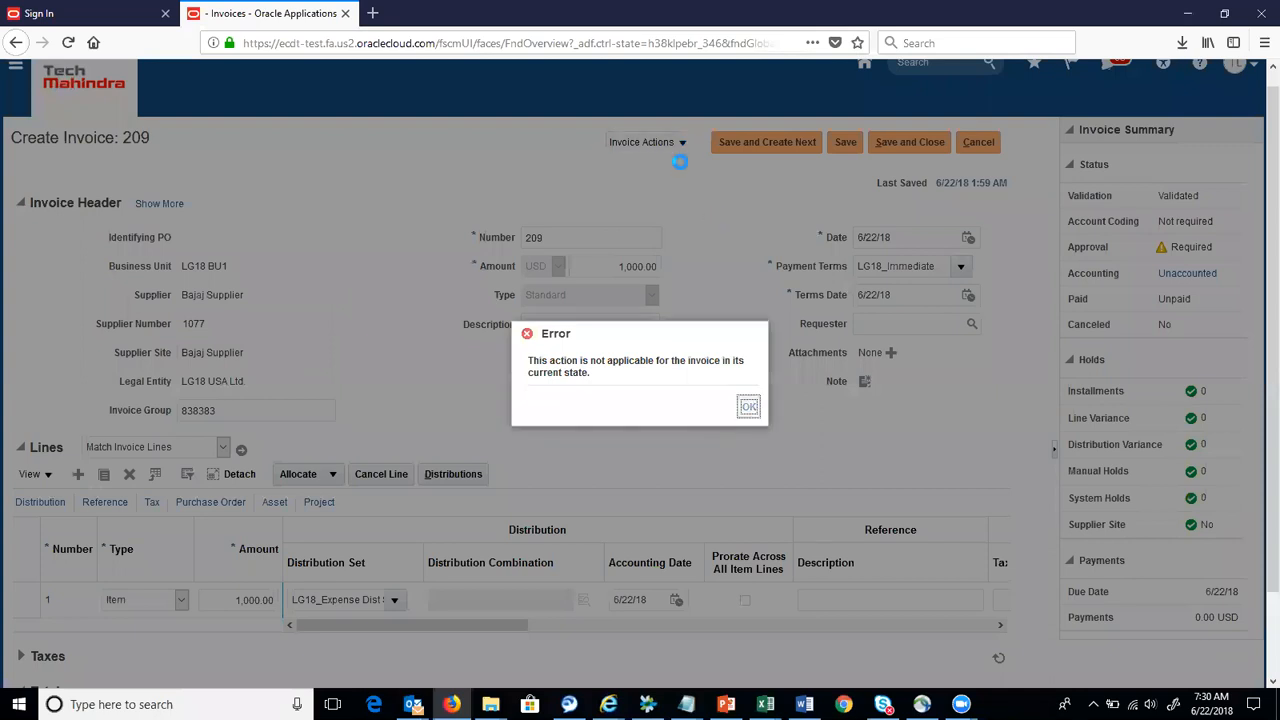
{"action": "left_click", "coordinate": [748, 406]}
Account the invoice in draft
{"action": "left_click", "coordinate": [683, 145]}
{"action": "left_click", "coordinate": [746, 457]}
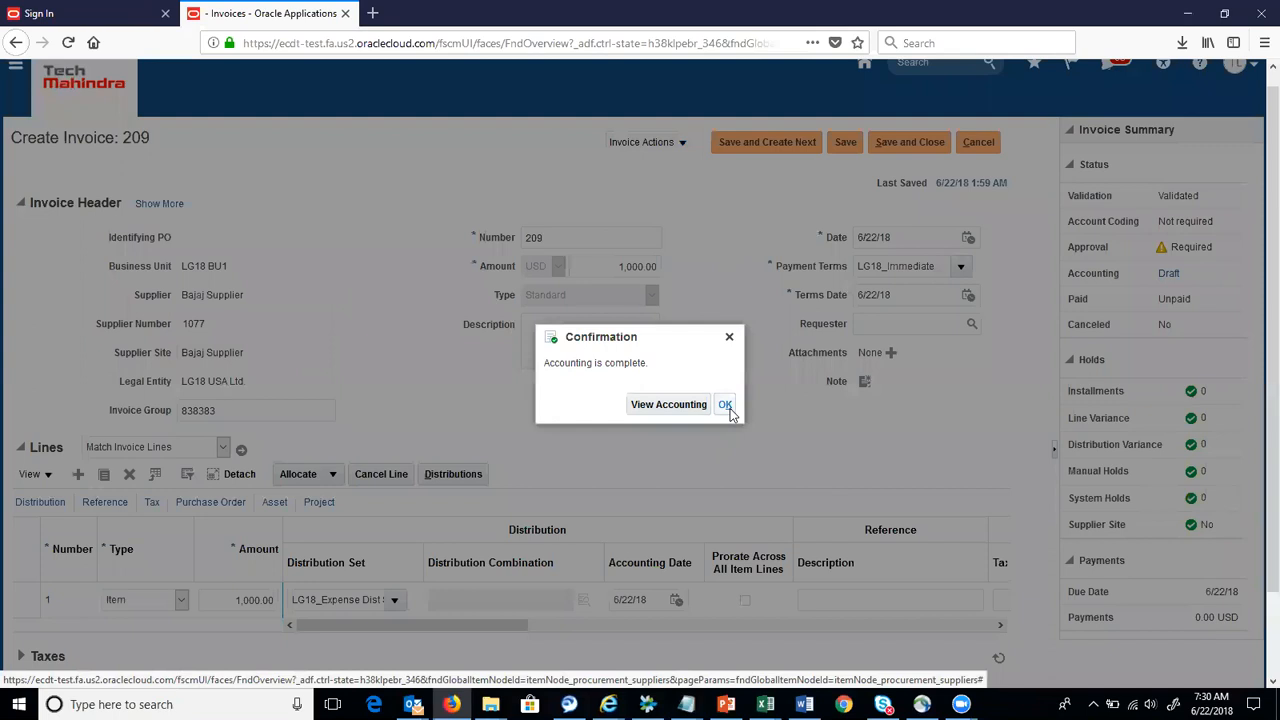
{"action": "key", "text": "Return"}
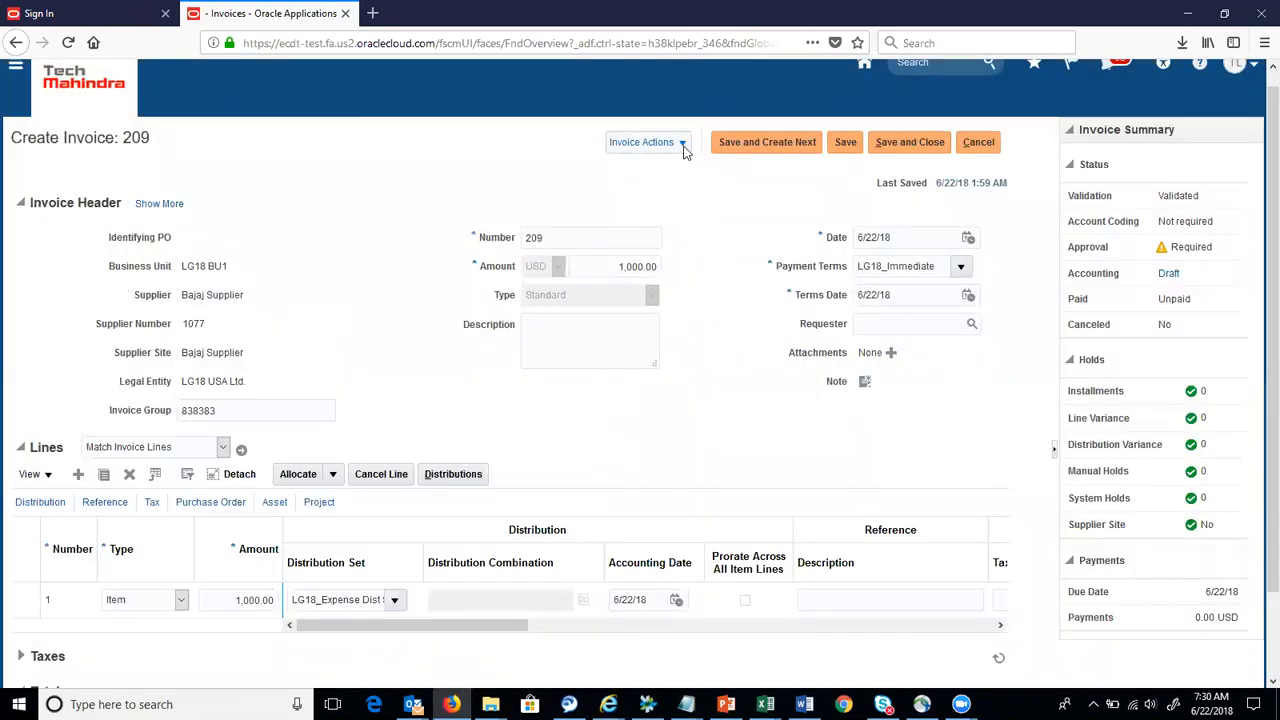
Try twice to post the draft-accounted invoice to the ledger, dismissing each resulting dialog
{"action": "left_click", "coordinate": [686, 144]}
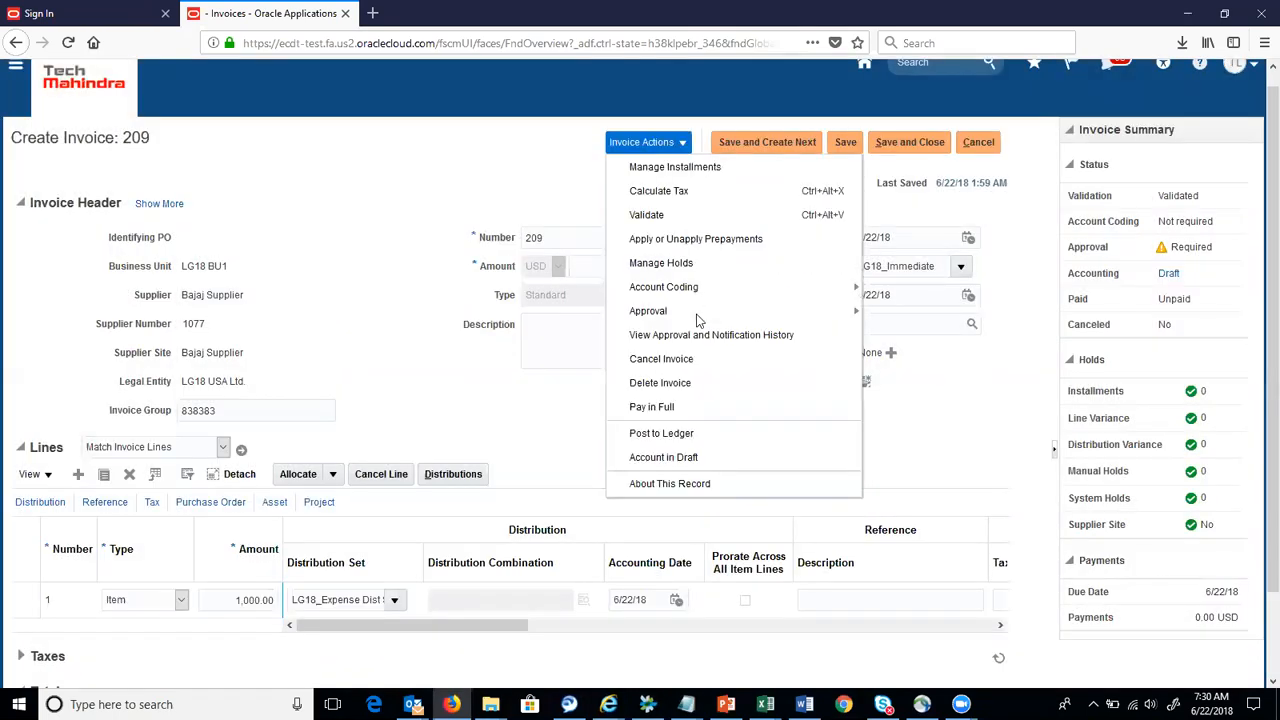
{"action": "left_click", "coordinate": [725, 437]}
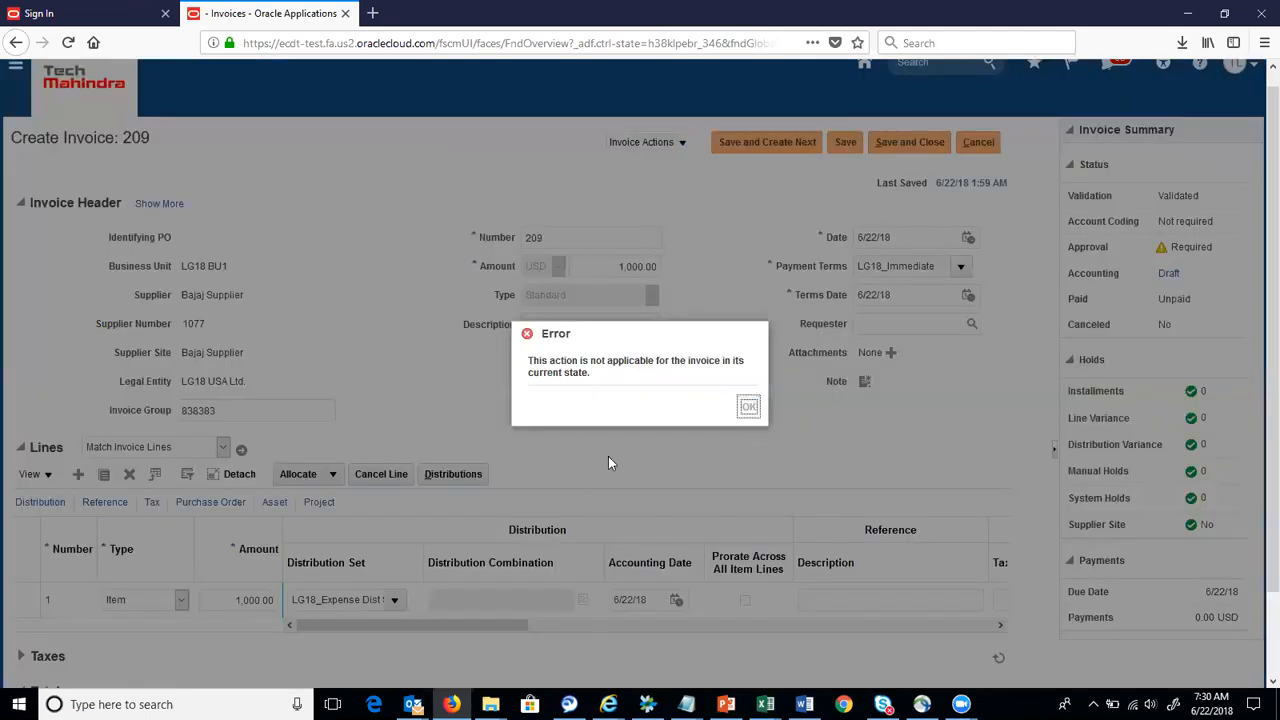
{"action": "key", "text": "Return"}
{"action": "left_click", "coordinate": [650, 142]}
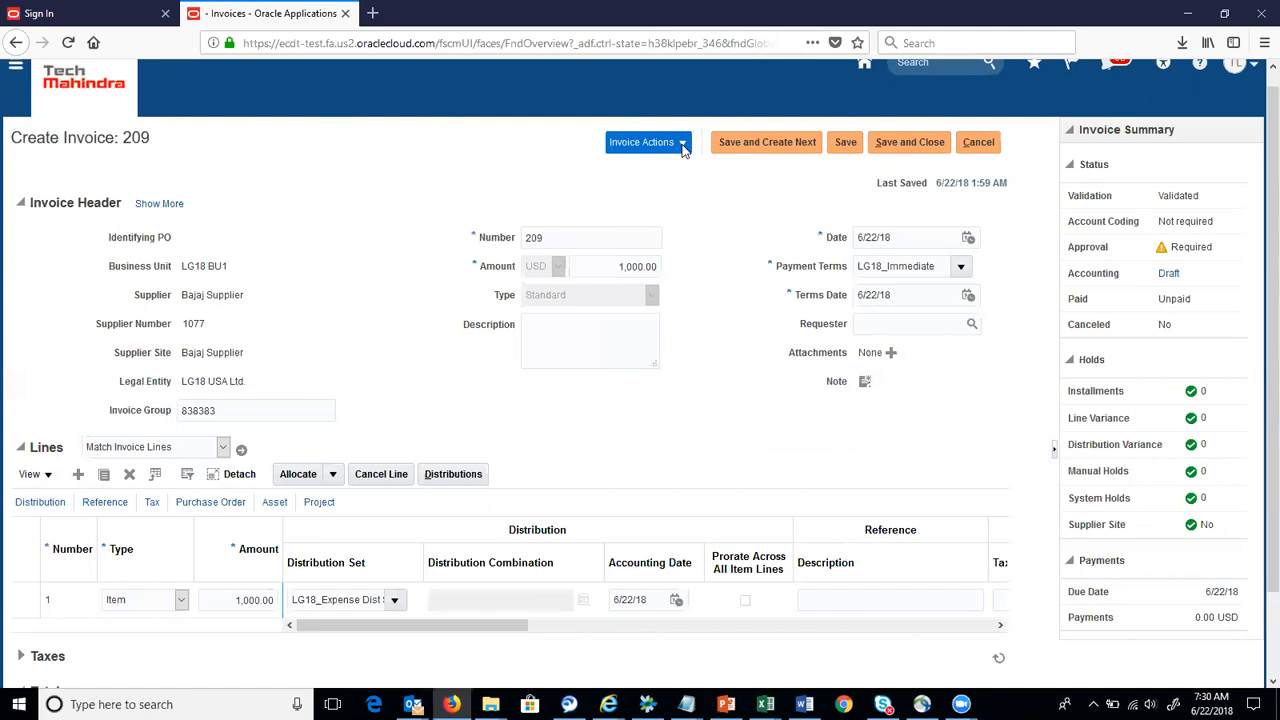
{"action": "left_click", "coordinate": [728, 436]}
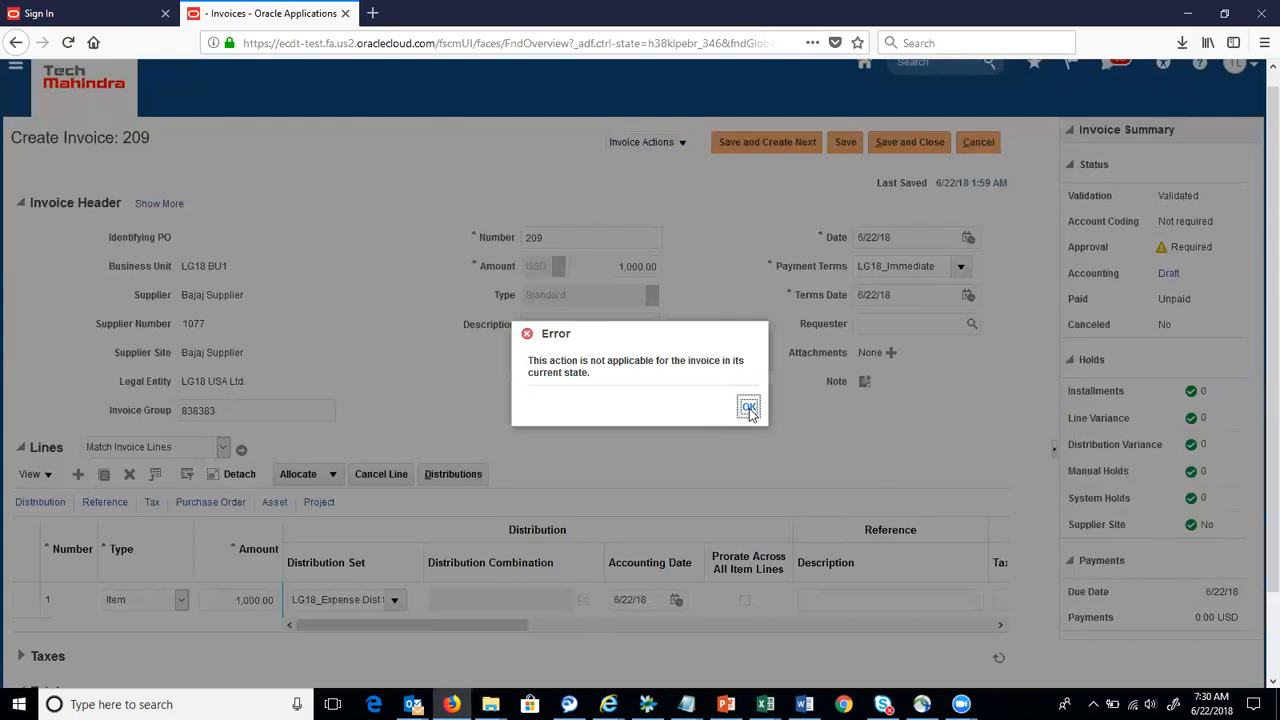
{"action": "left_click", "coordinate": [748, 410]}
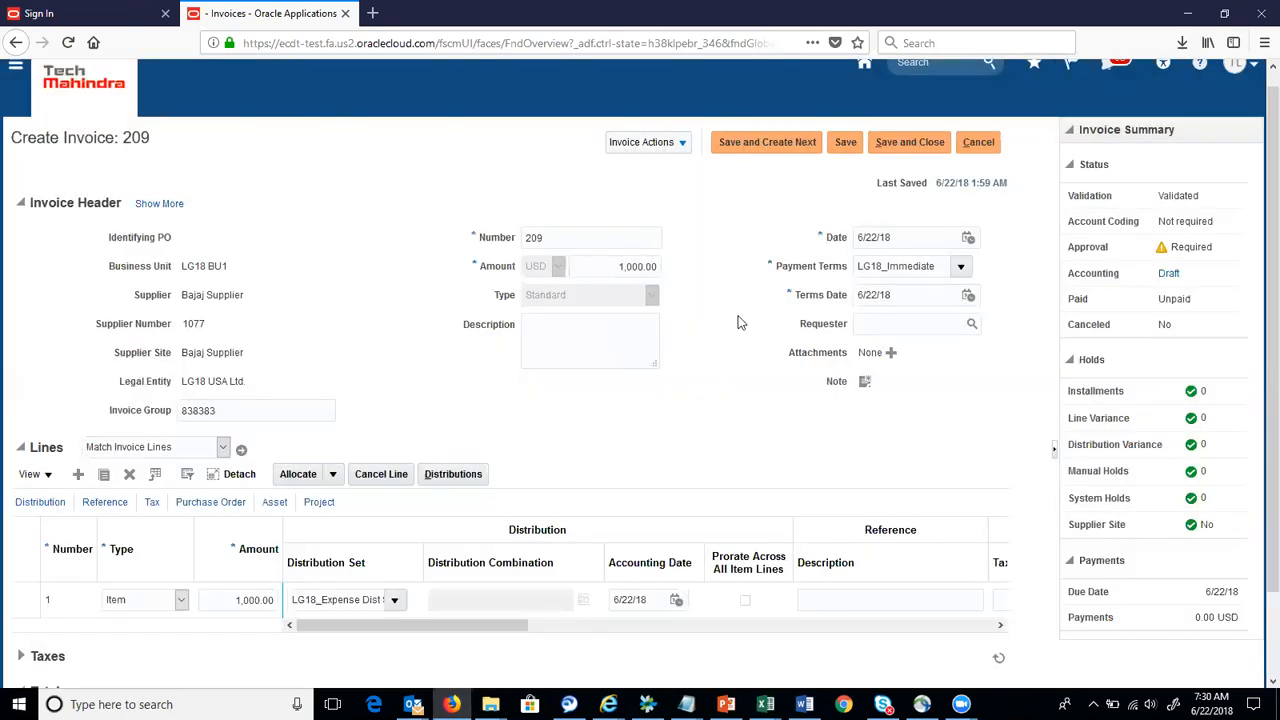
Force approve the invoice
{"action": "left_click", "coordinate": [684, 145]}
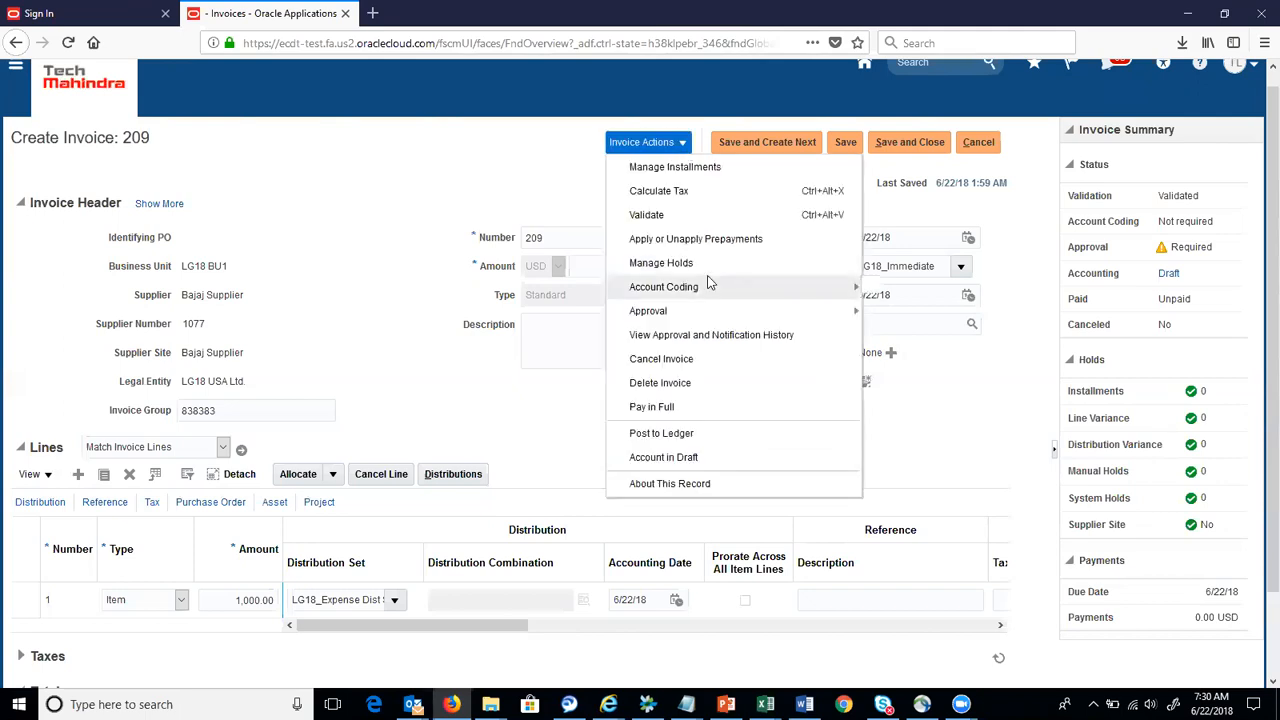
{"action": "mouse_move", "coordinate": [713, 289]}
{"action": "mouse_move", "coordinate": [720, 312]}
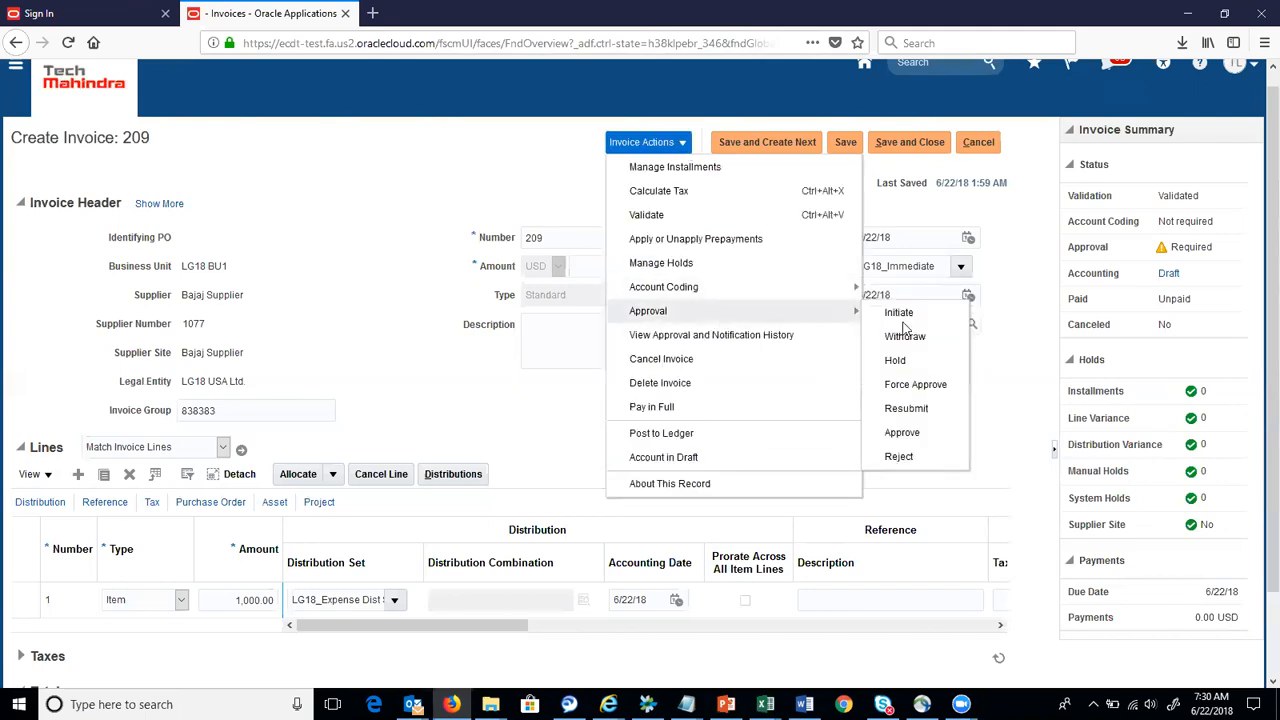
{"action": "left_click", "coordinate": [915, 386]}
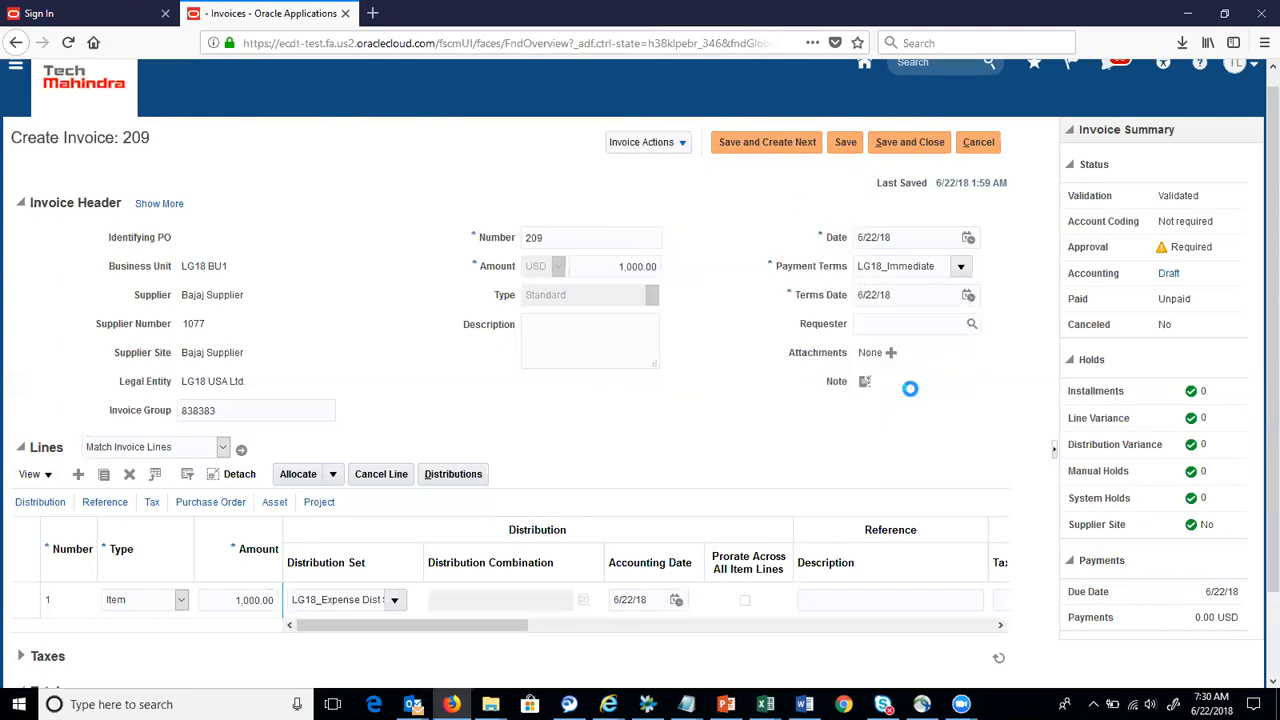
Try to post the manually approved invoice to the ledger, repeating the attempt once
{"action": "left_click", "coordinate": [683, 145]}
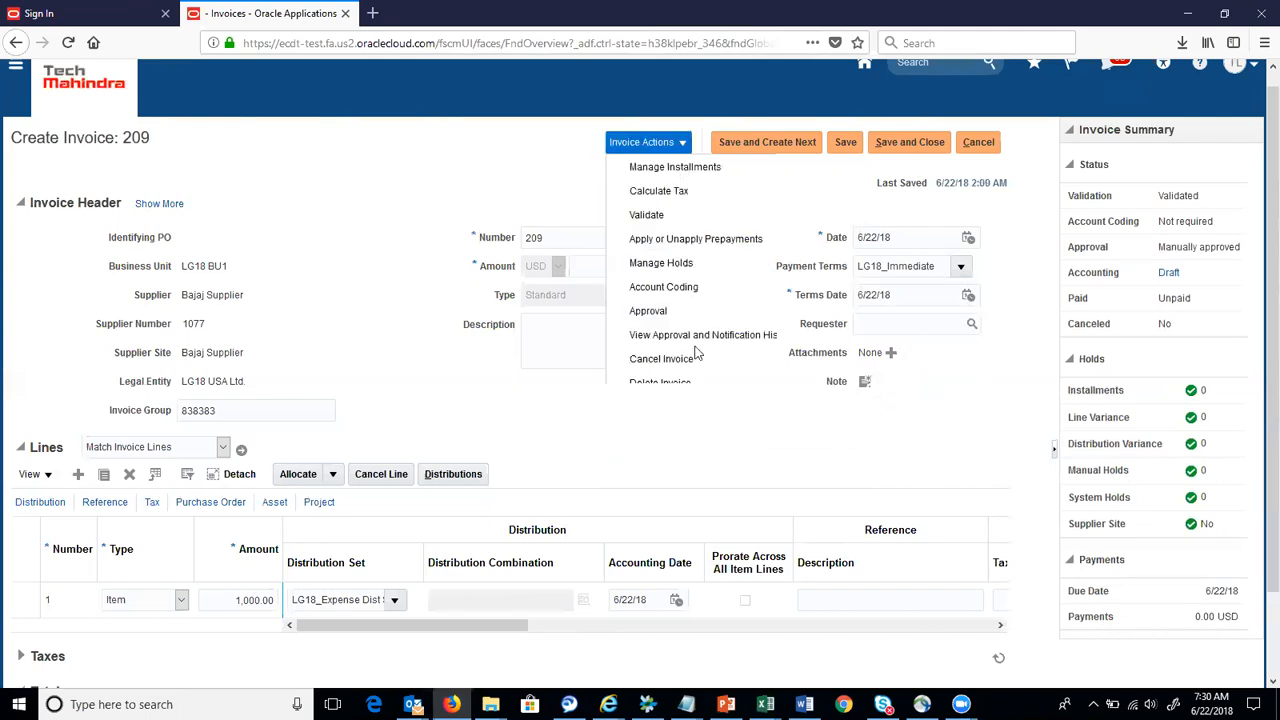
{"action": "left_click", "coordinate": [709, 432]}
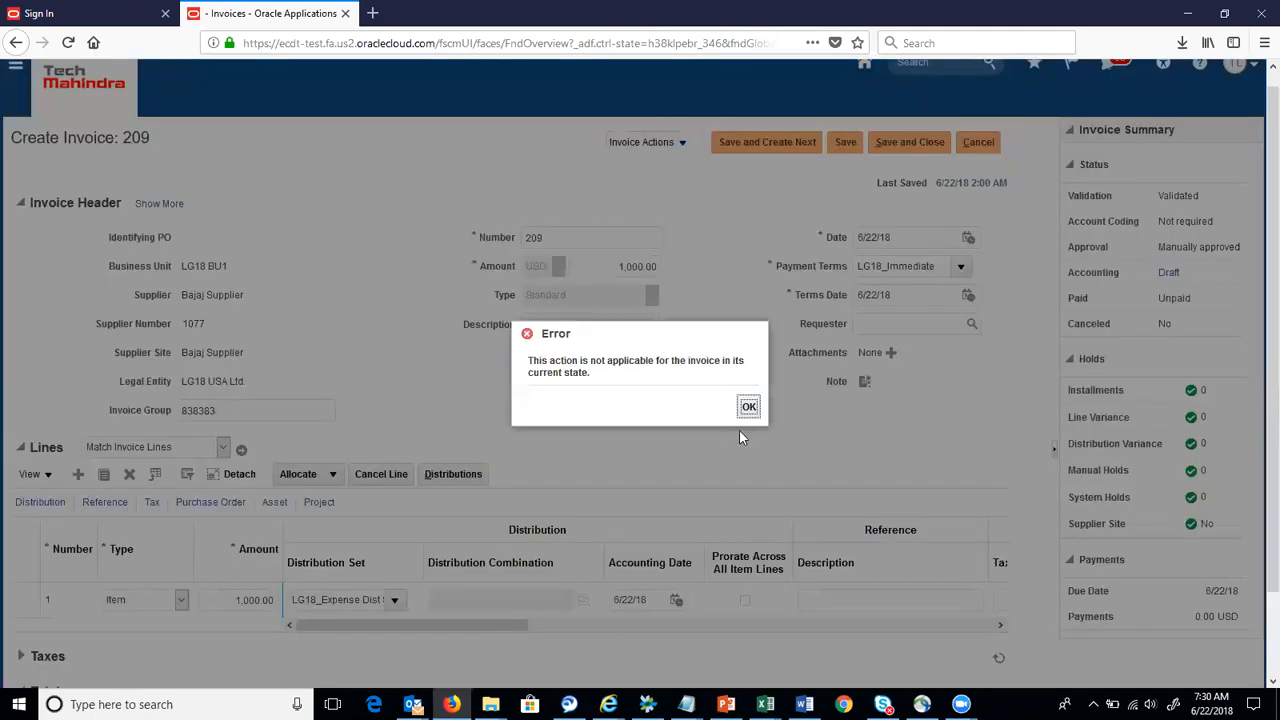
{"action": "left_click", "coordinate": [749, 406]}
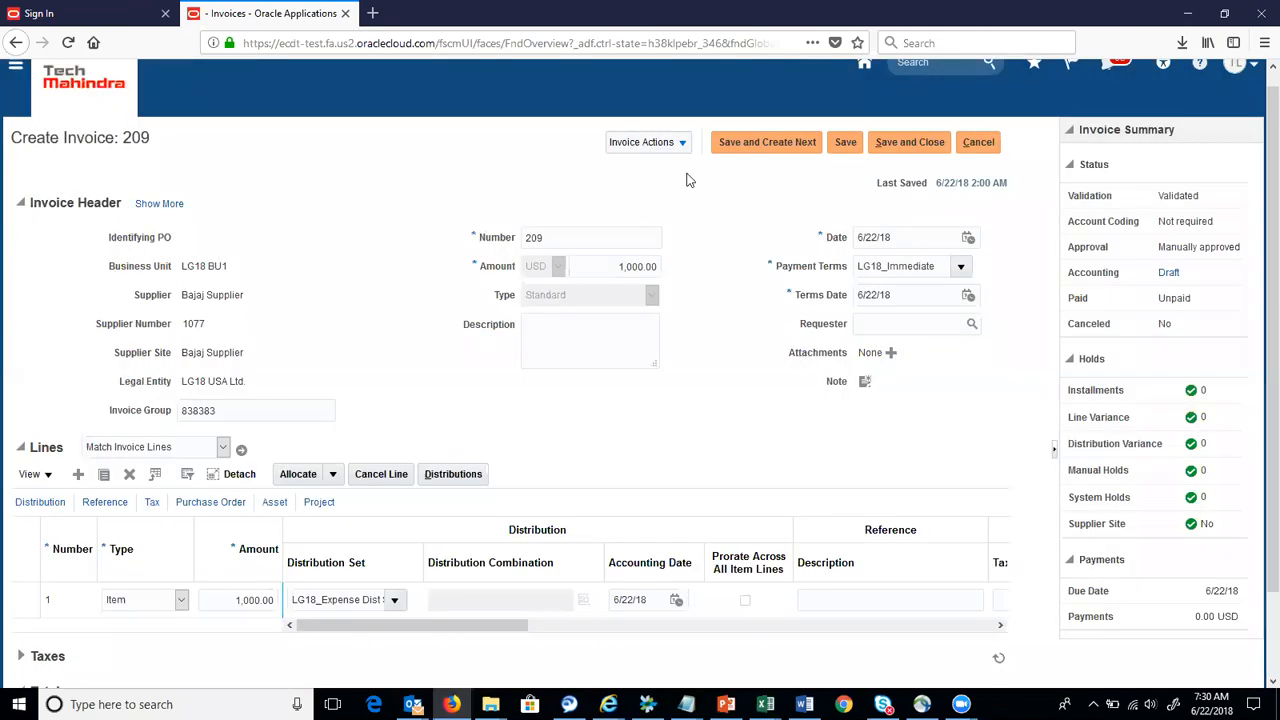
{"action": "left_click", "coordinate": [683, 146]}
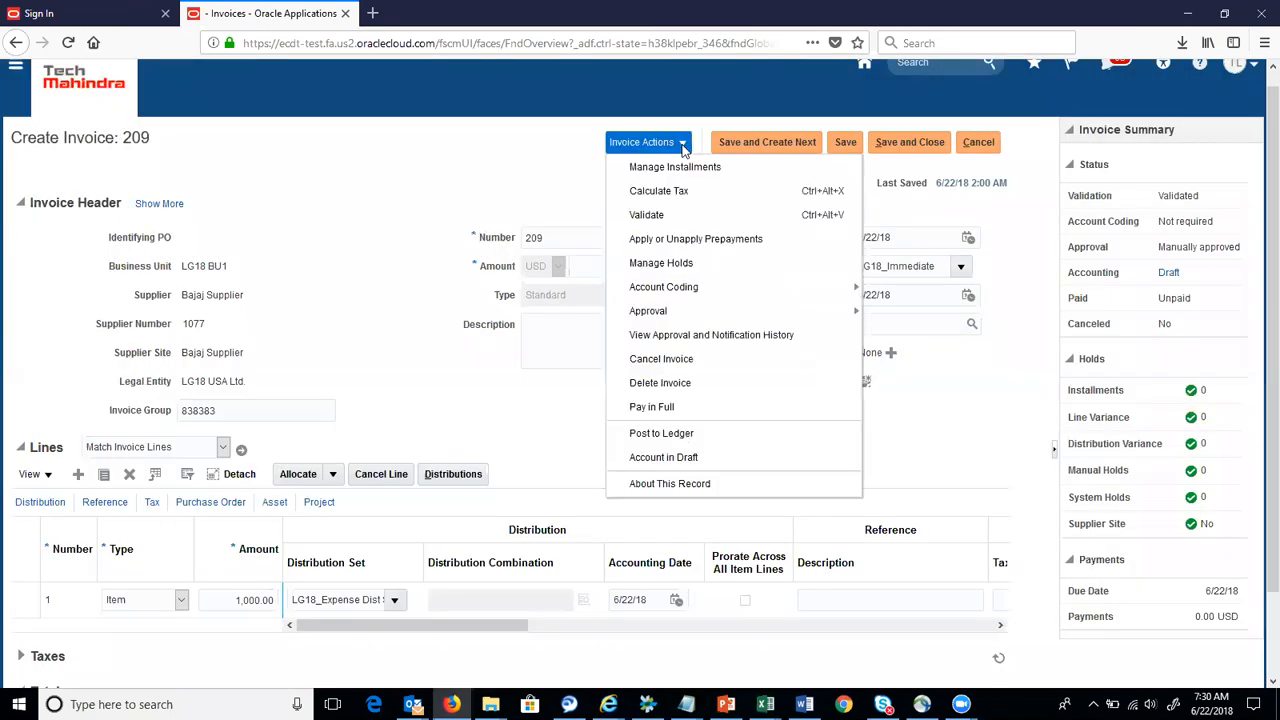
{"action": "left_click", "coordinate": [685, 436]}
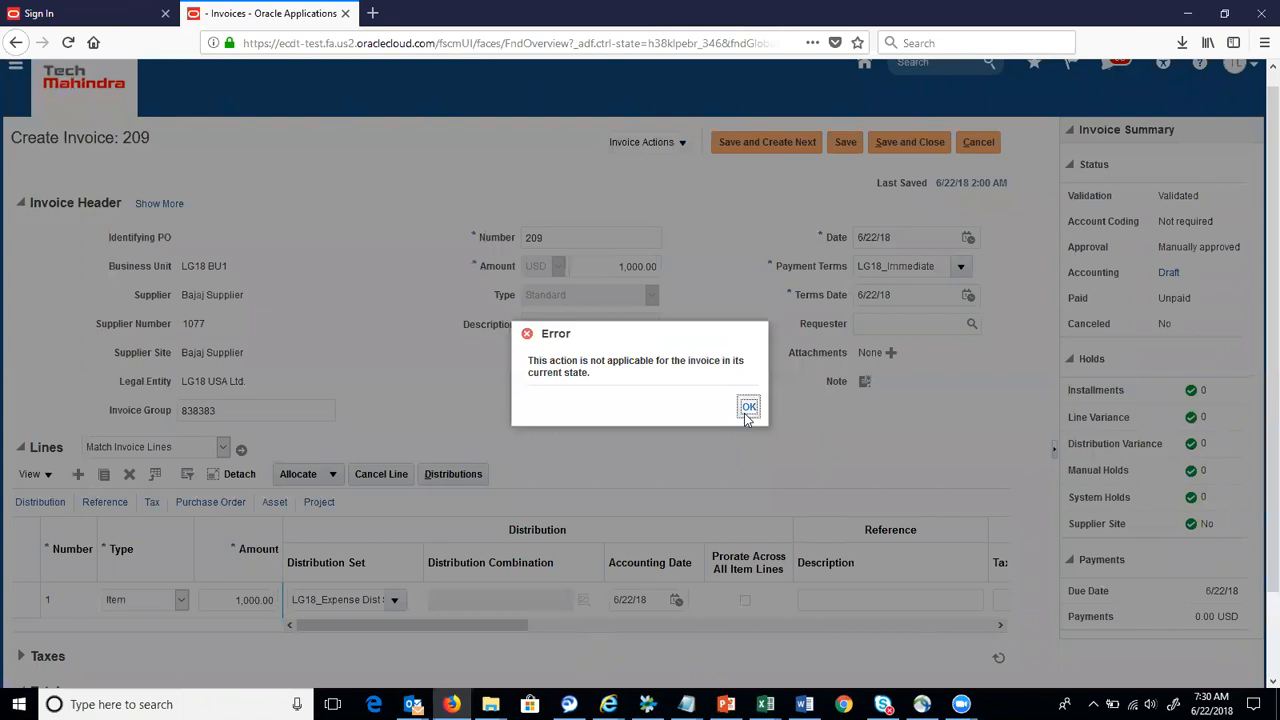
{"action": "left_click", "coordinate": [745, 414]}
Save and close the invoice, and start creating a new payment in the Payables Payments work area
{"action": "left_click", "coordinate": [912, 148]}
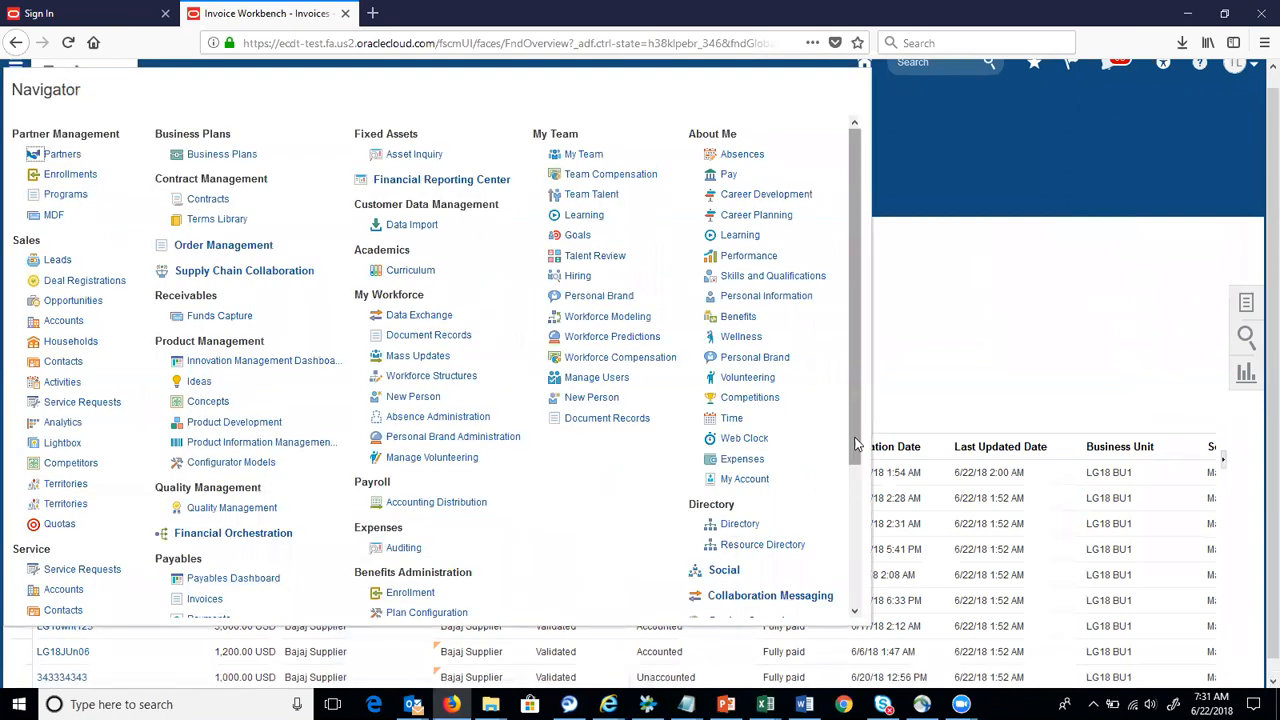
{"action": "scroll", "coordinate": [851, 500], "scroll_direction": "down", "scroll_amount": 2}
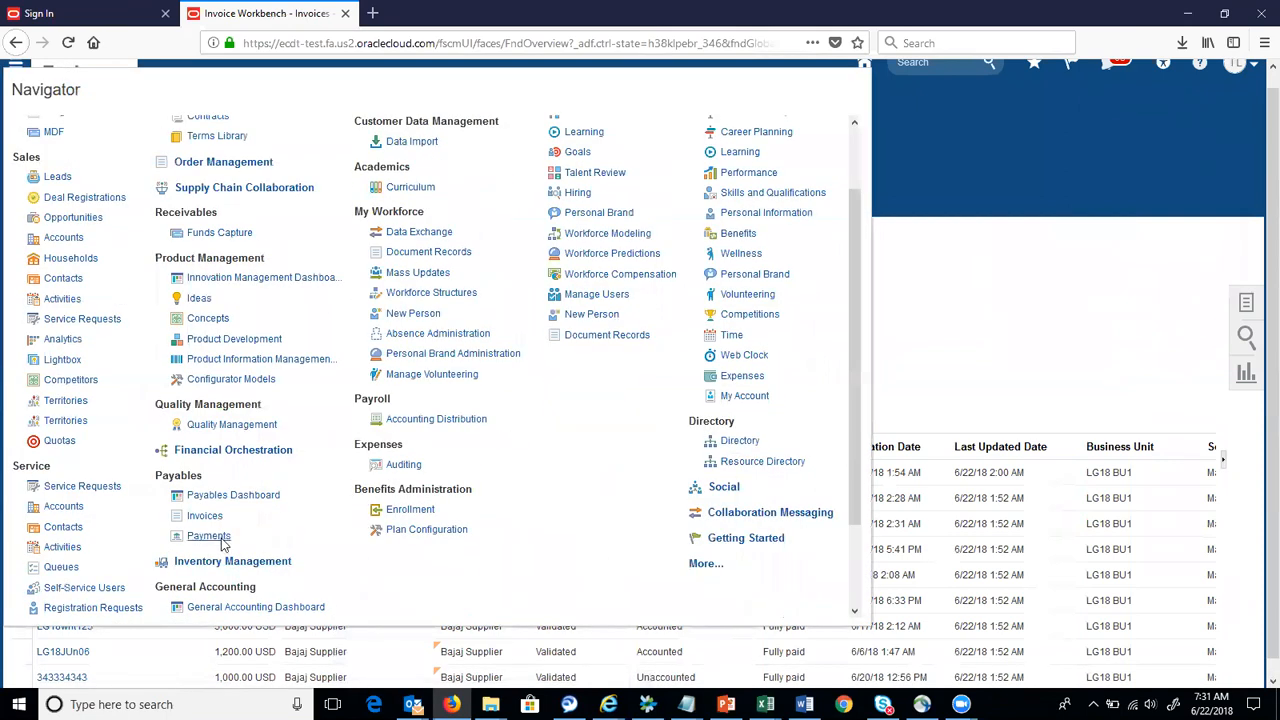
{"action": "left_click", "coordinate": [208, 536]}
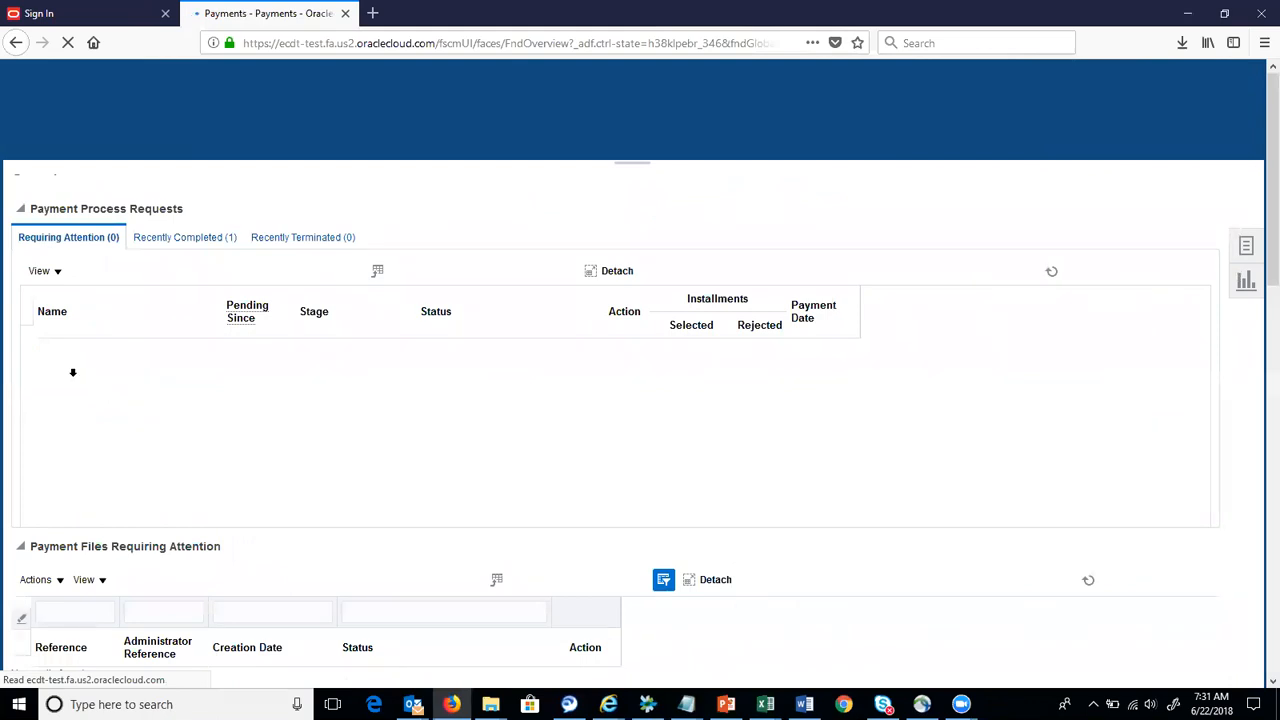
{"action": "left_click", "coordinate": [1246, 318]}
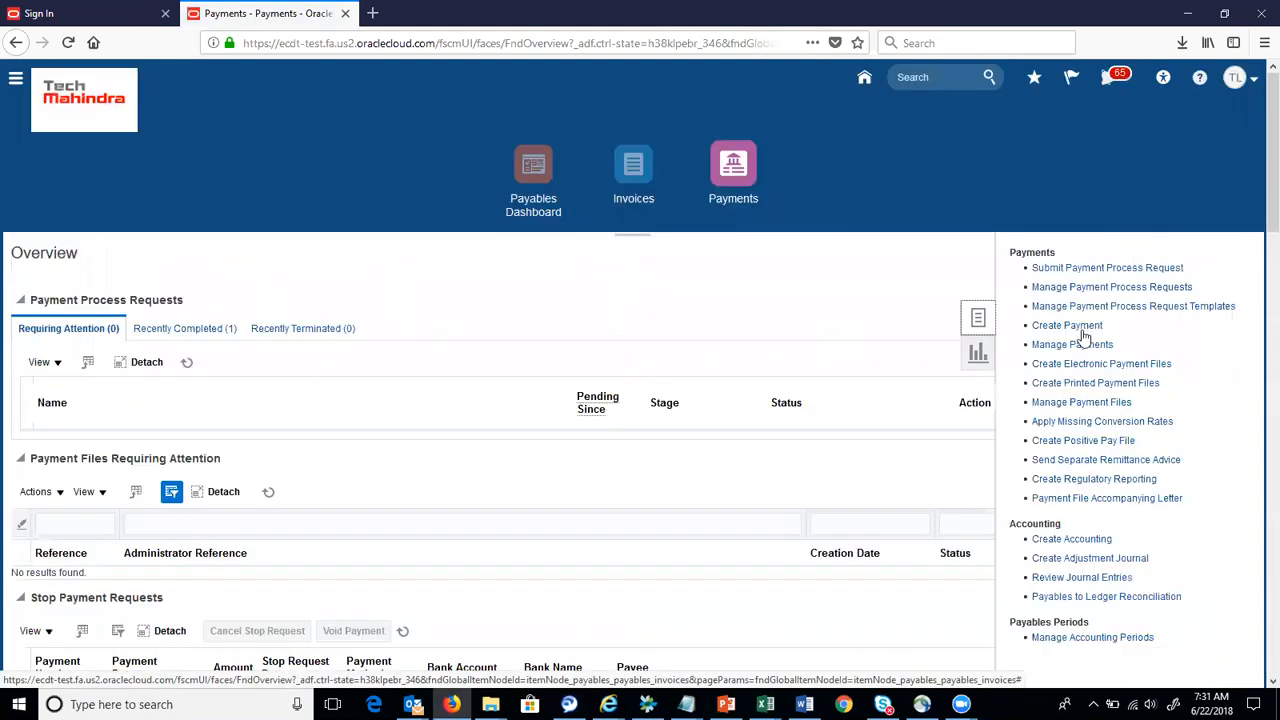
{"action": "left_click", "coordinate": [1086, 329]}
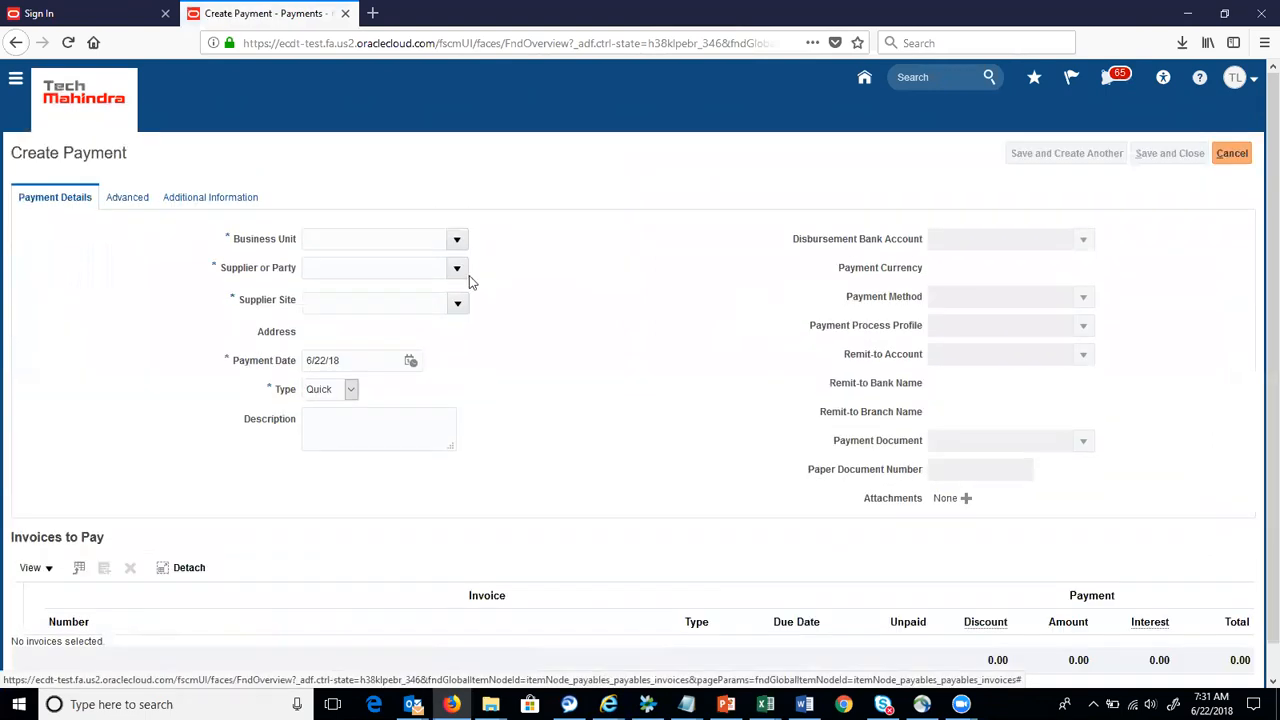
Set the payment's business unit to LG18 BU1 and its supplier to Bajaj Supplier
{"action": "left_click", "coordinate": [430, 246]}
{"action": "type", "text": "LG"}
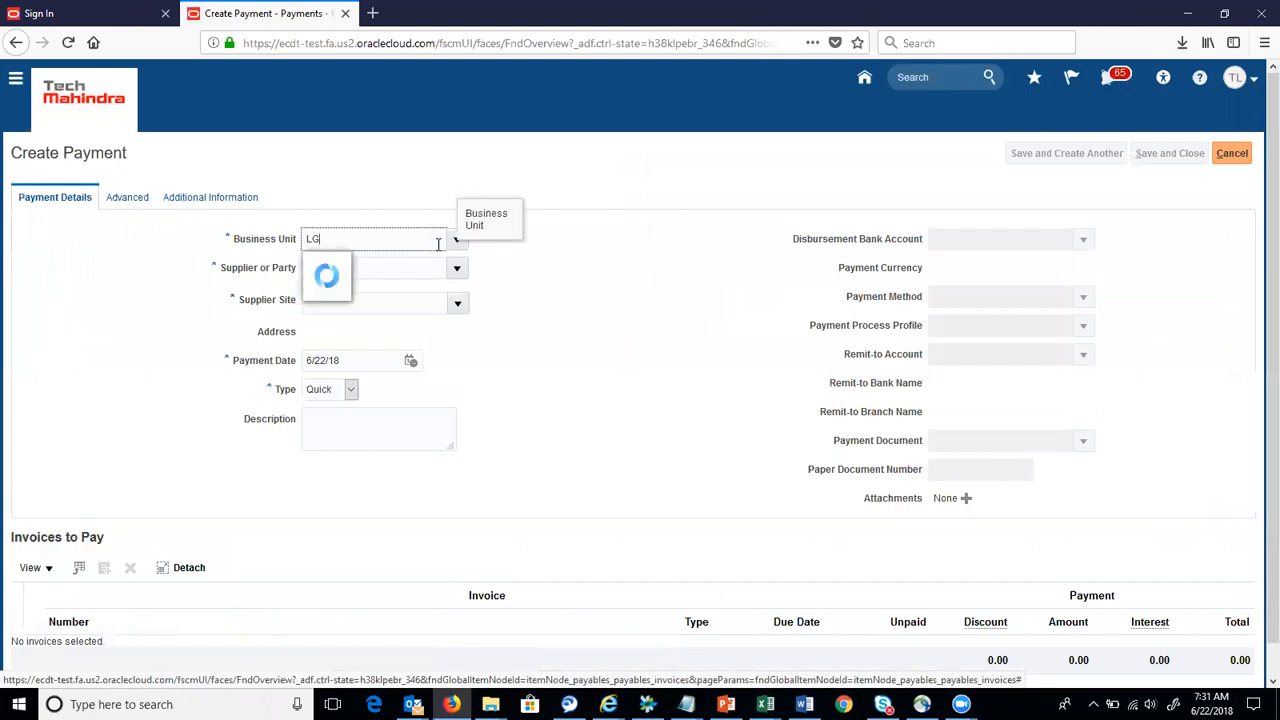
{"action": "left_click", "coordinate": [363, 267]}
{"action": "left_click", "coordinate": [424, 268]}
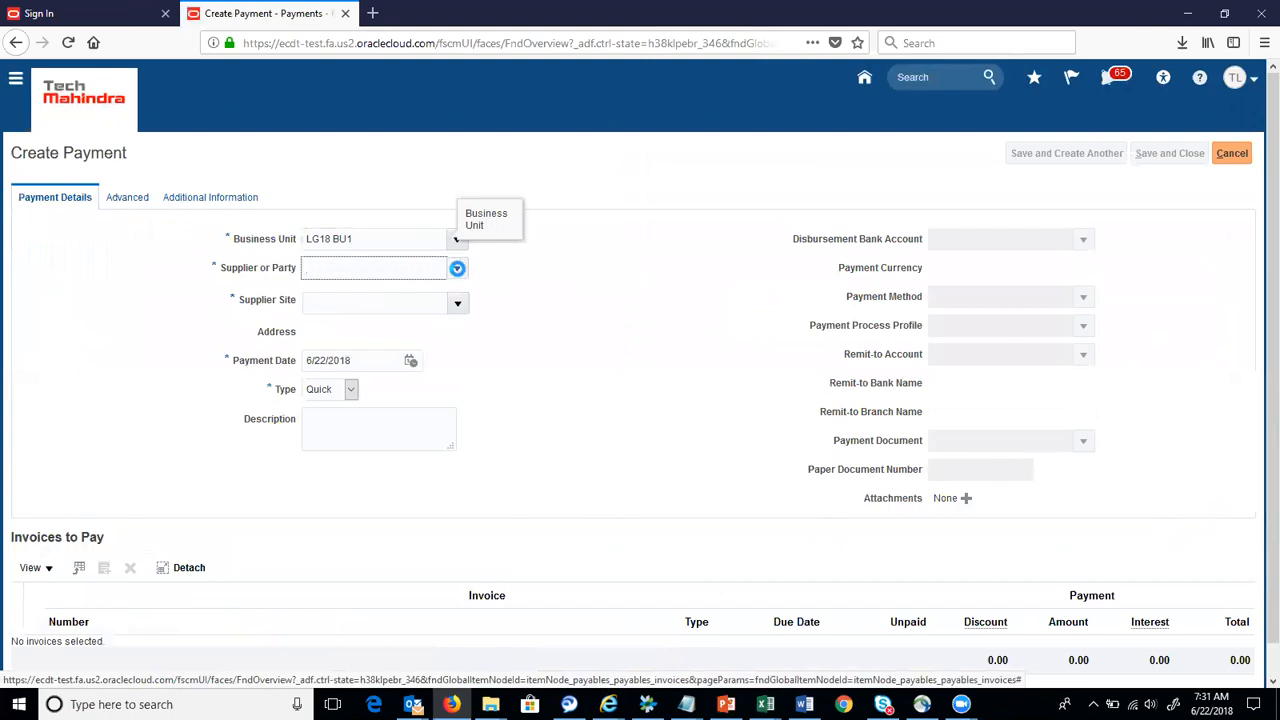
{"action": "type", "text": "Bajaj"}
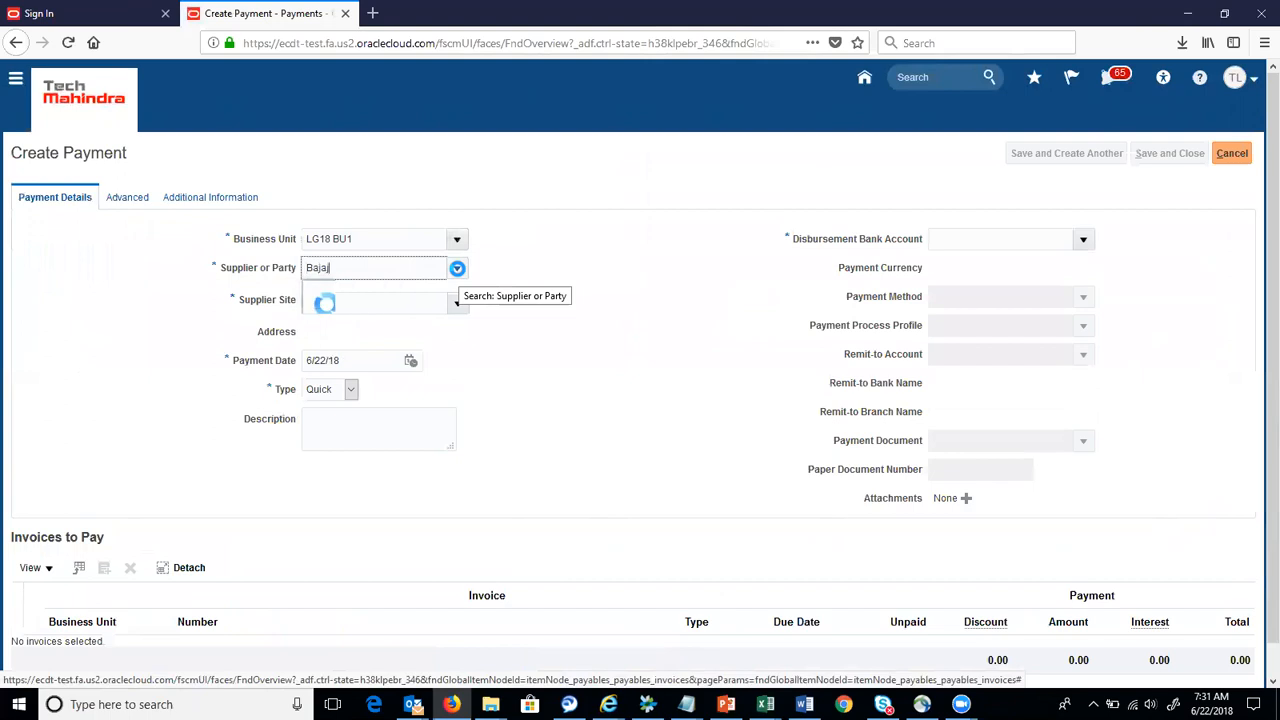
{"action": "left_click", "coordinate": [400, 294]}
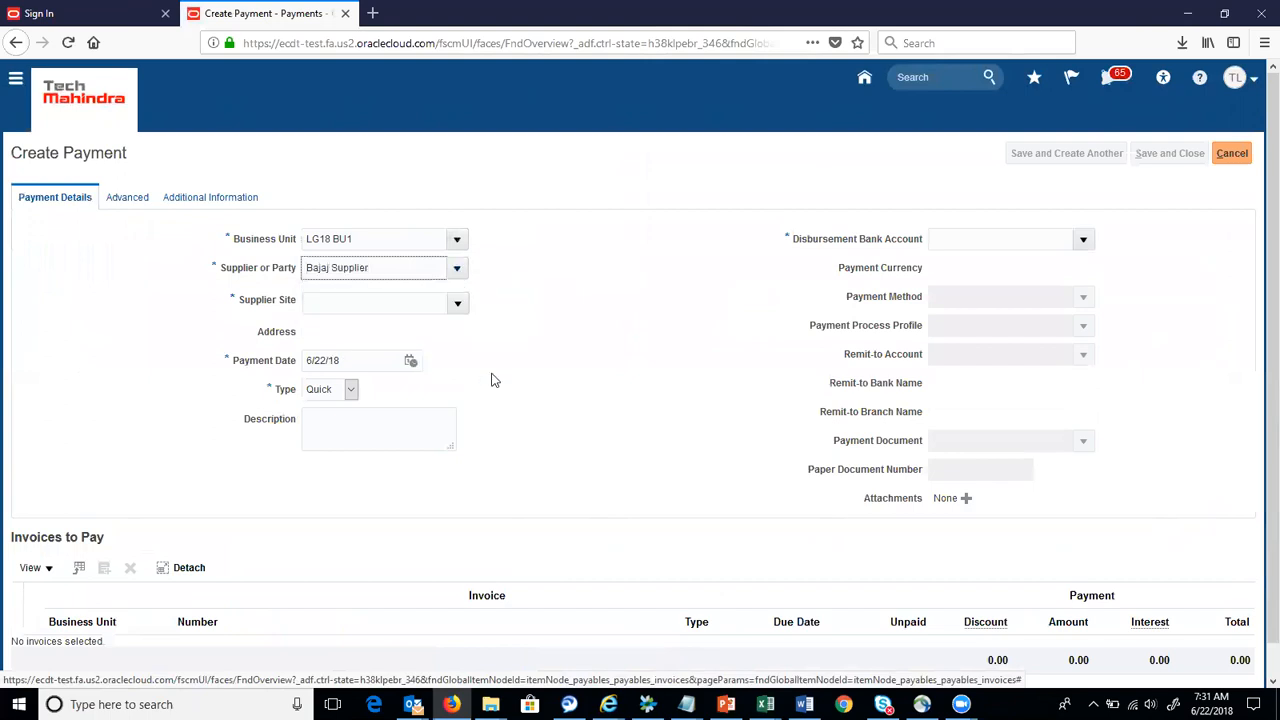
Set the payment type to Manual and choose LG18_JP Morgon Bank Account as the disbursement bank account
{"action": "left_click", "coordinate": [351, 394]}
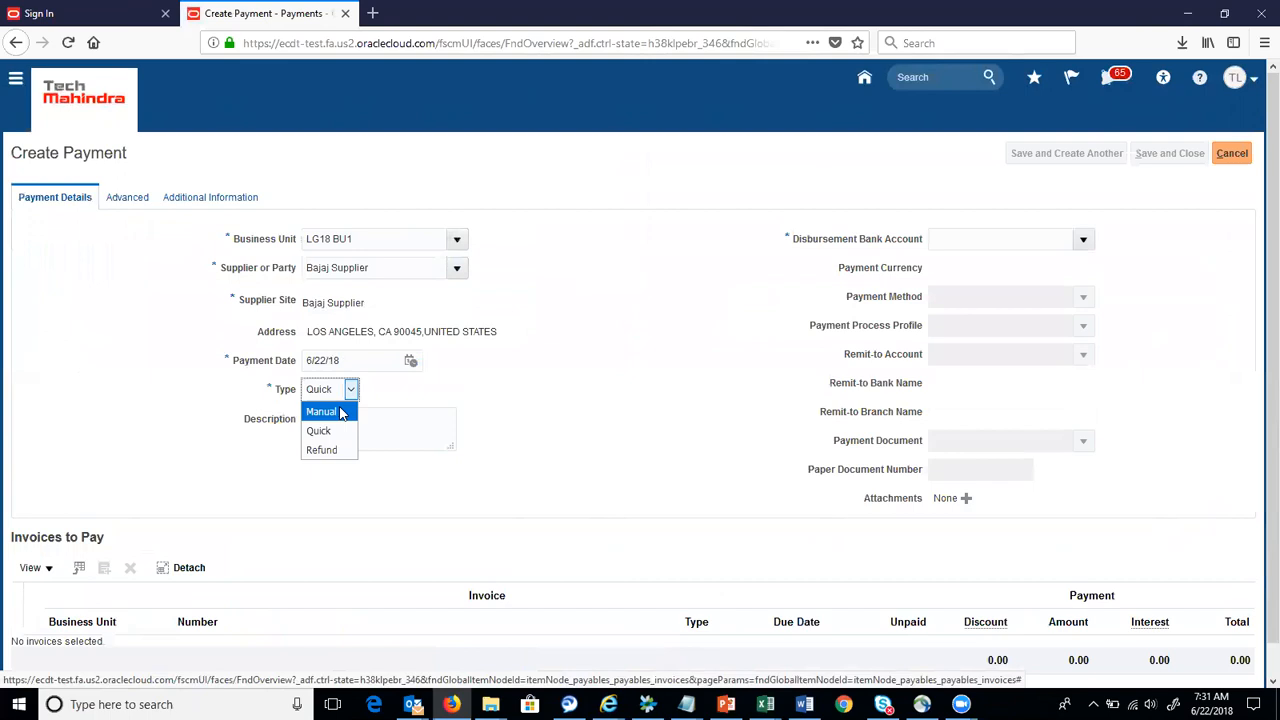
{"action": "left_click", "coordinate": [340, 412]}
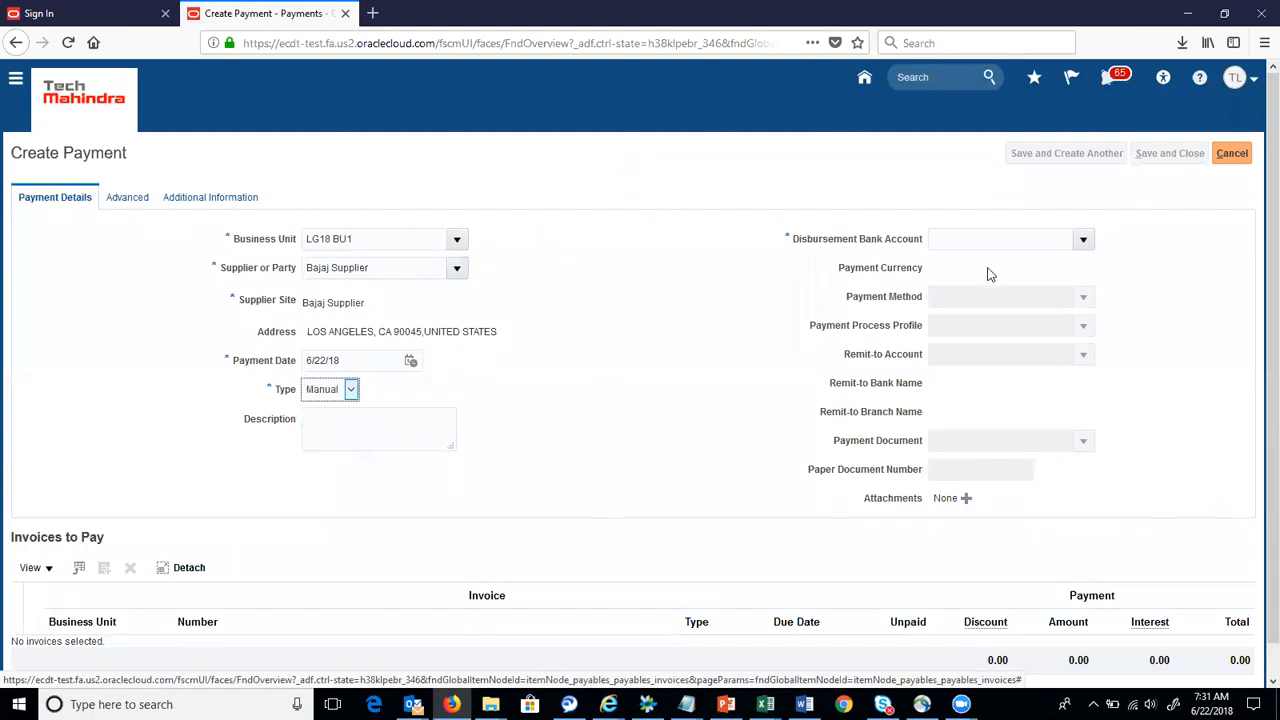
{"action": "left_click", "coordinate": [1084, 240]}
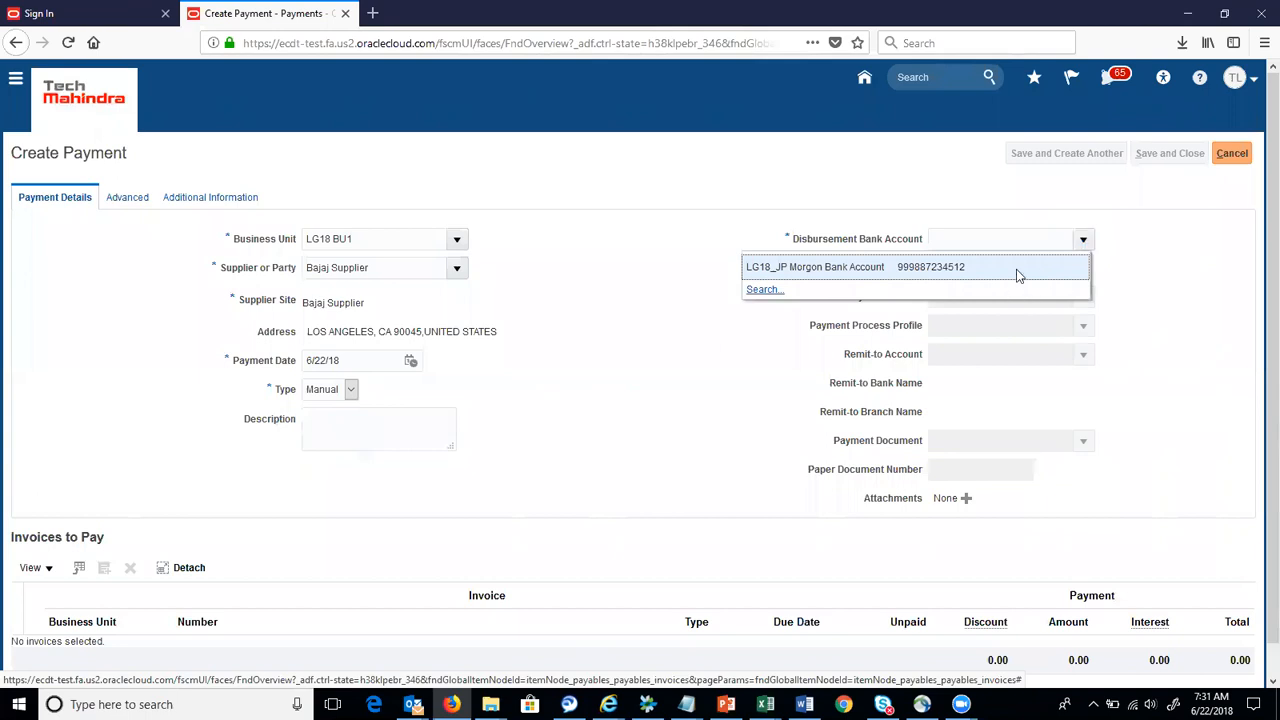
{"action": "left_click", "coordinate": [1014, 267]}
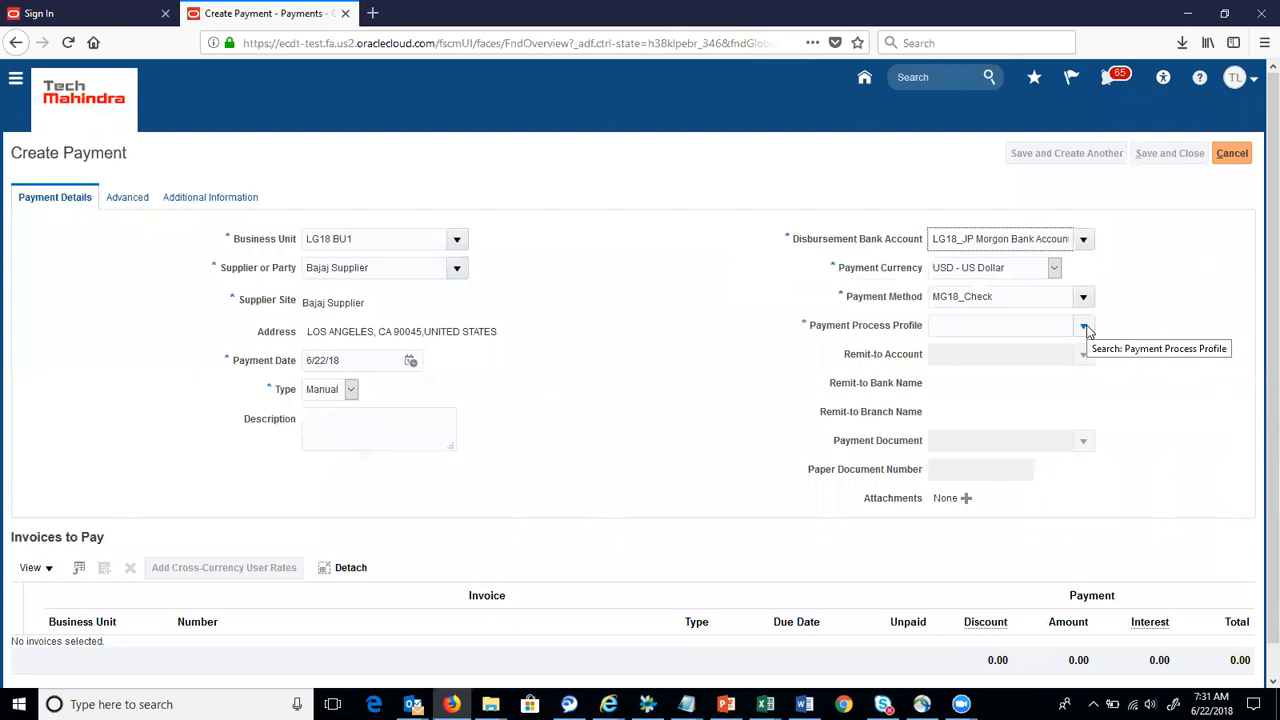
Try to assign the LG18_PPP payment process profile to the manual payment
{"action": "left_click", "coordinate": [1084, 327]}
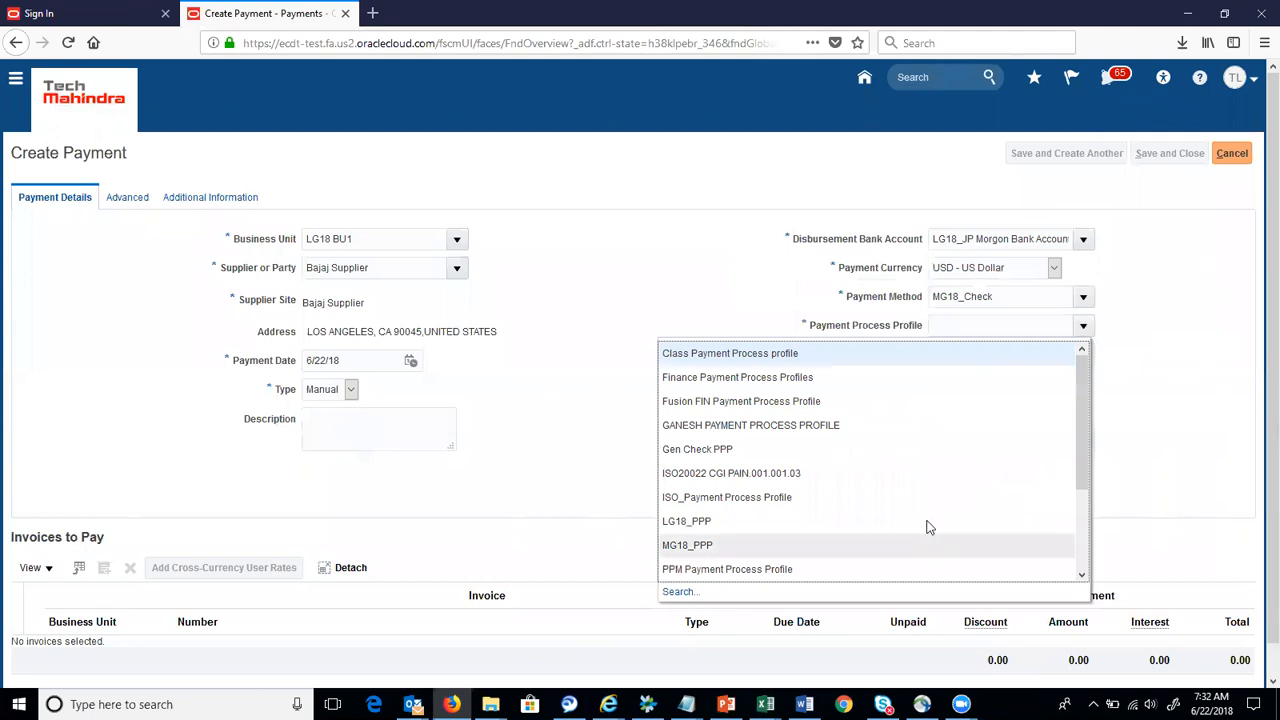
{"action": "left_click", "coordinate": [925, 522]}
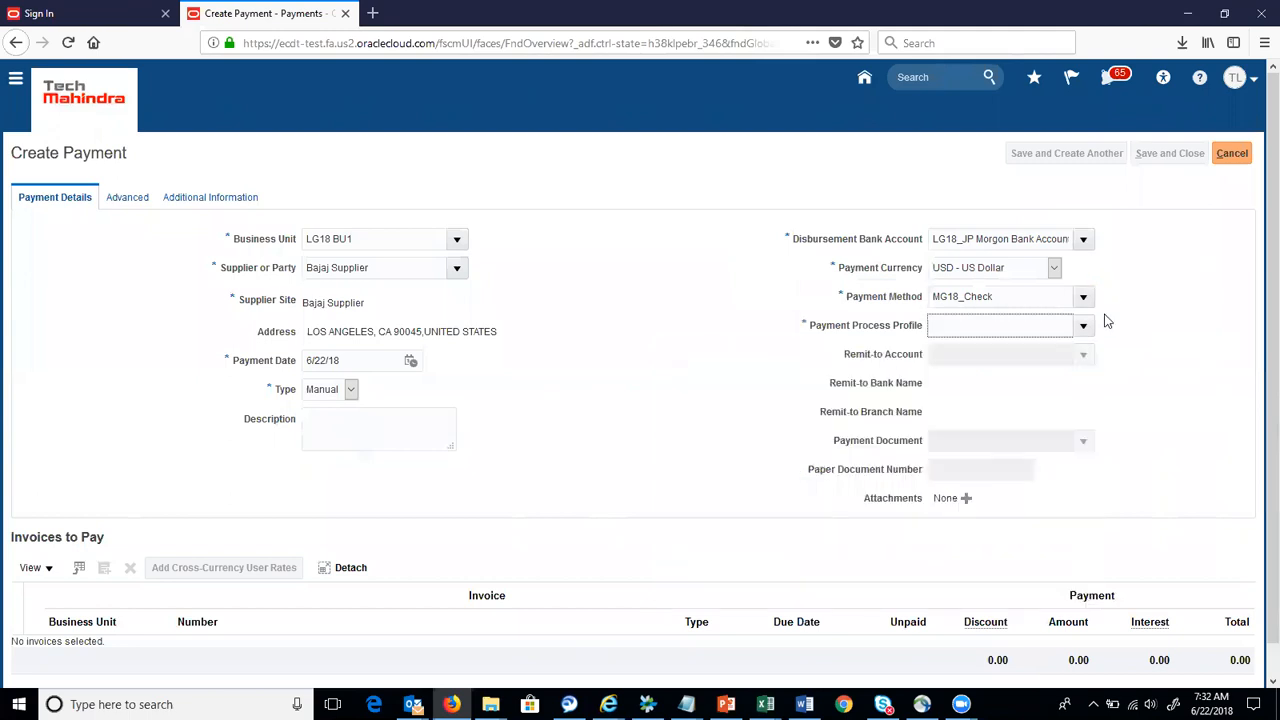
{"action": "left_click", "coordinate": [951, 247]}
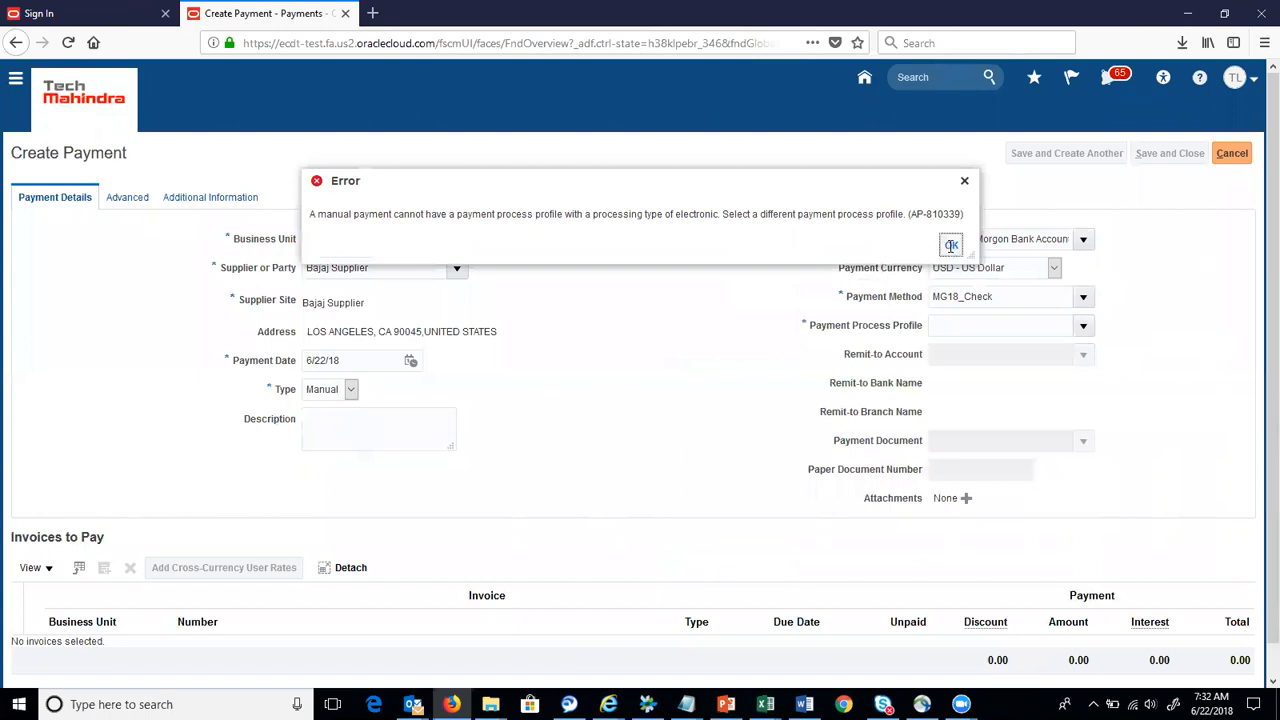
Search the available payment methods for the name LG18_Check
{"action": "left_click", "coordinate": [1086, 296]}
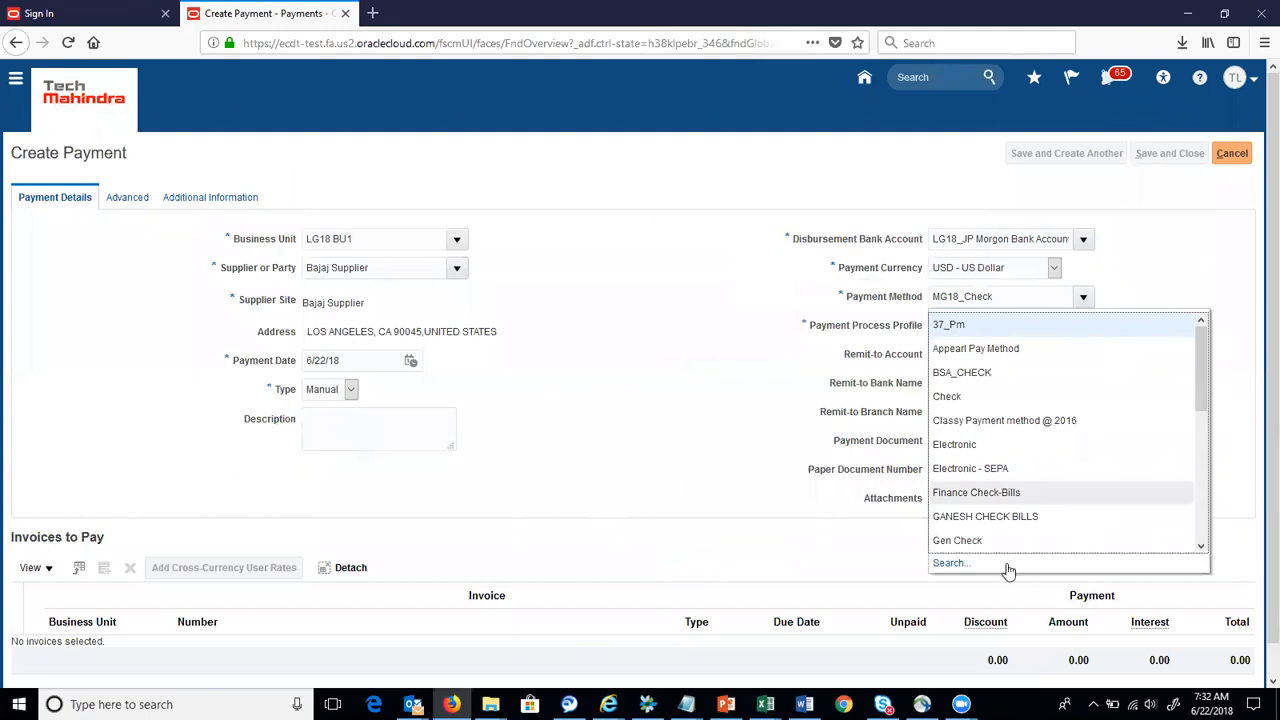
{"action": "left_click", "coordinate": [951, 563]}
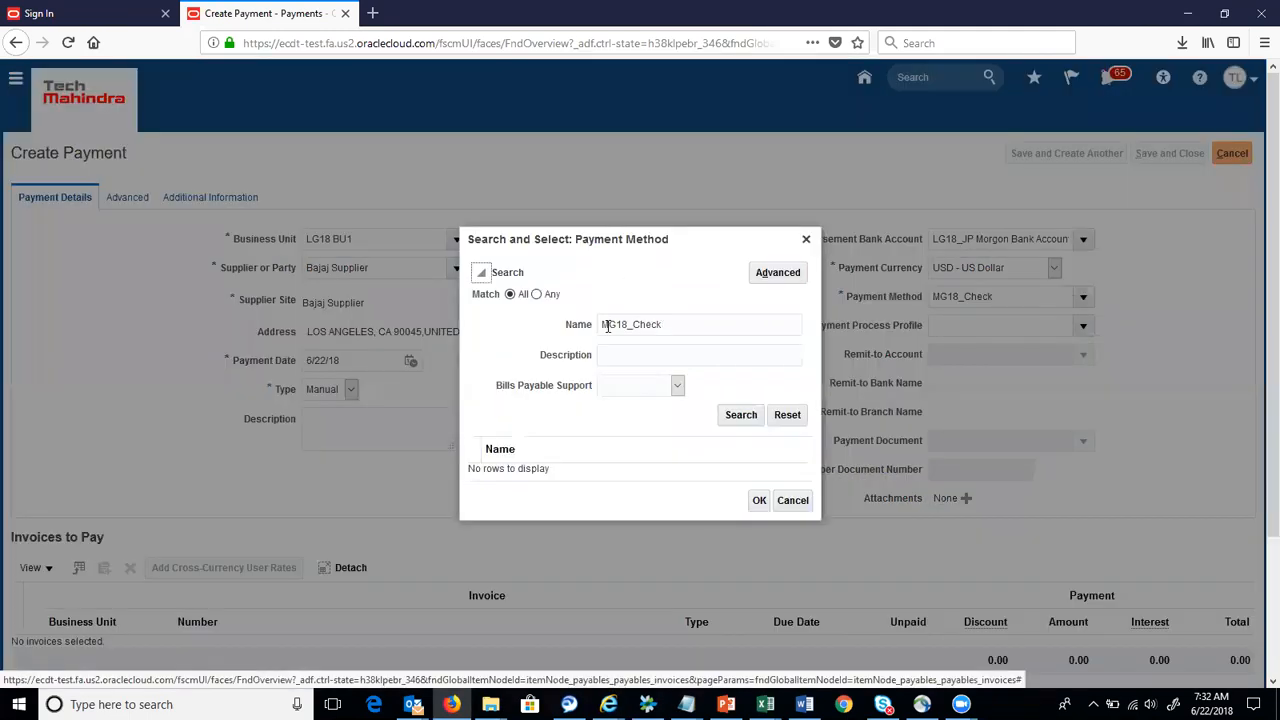
{"action": "left_click", "coordinate": [605, 326]}
{"action": "key", "text": "BackSpace"}
{"action": "type", "text": "L"}
{"action": "key", "text": "Return"}
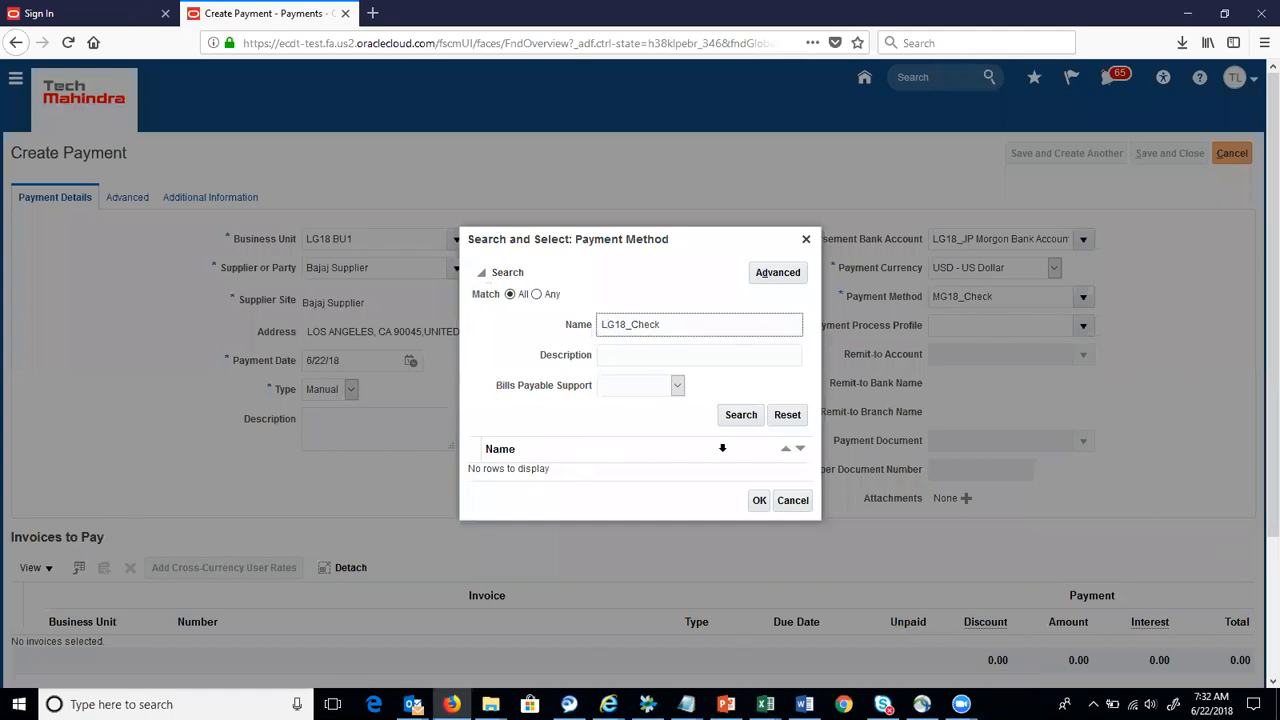
{"action": "left_click", "coordinate": [741, 418]}
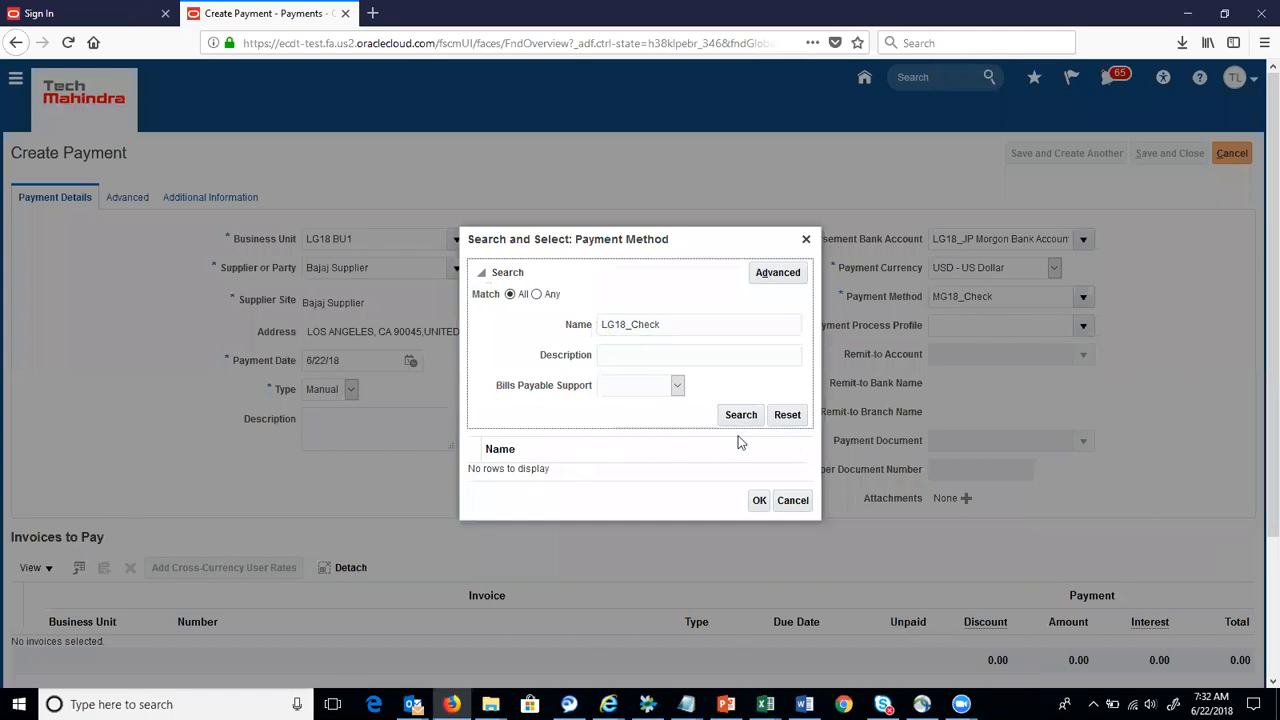
Search the payment methods for names starting with LG and assign LG18_CHECK to the payment
{"action": "left_click", "coordinate": [677, 324]}
{"action": "key", "text": "ctrl+a"}
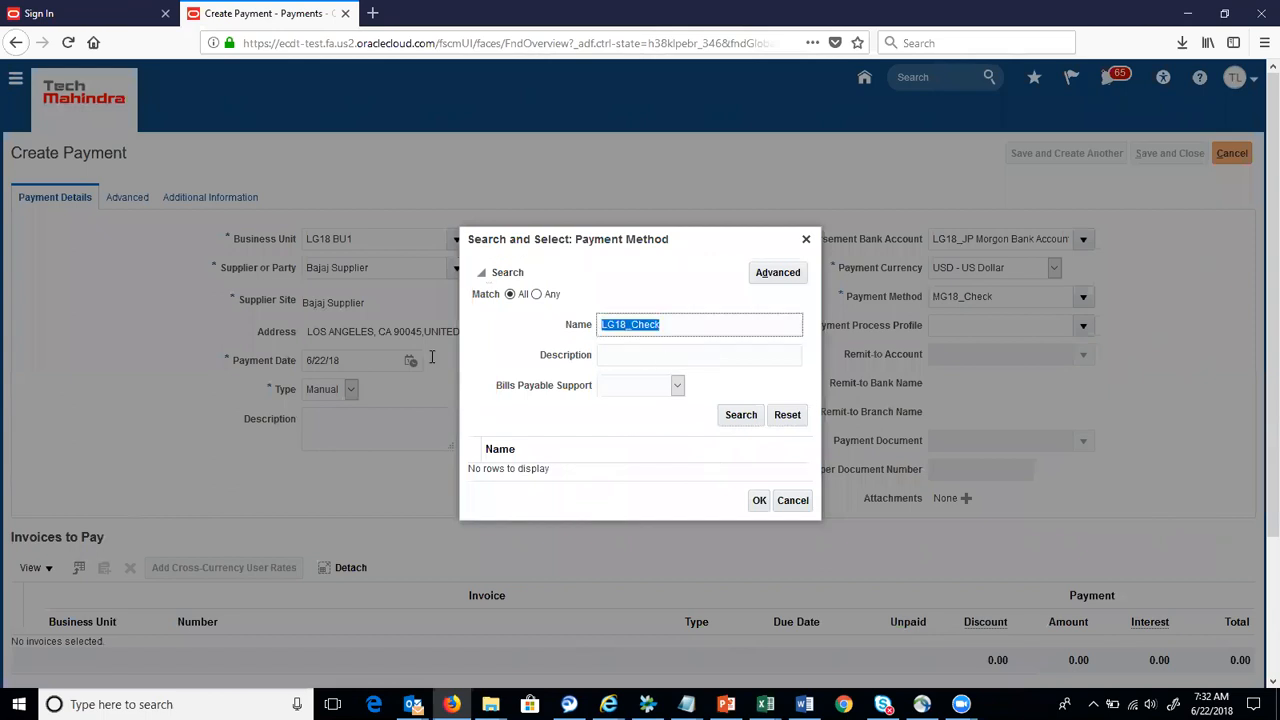
{"action": "key", "text": "BackSpace"}
{"action": "type", "text": "LG"}
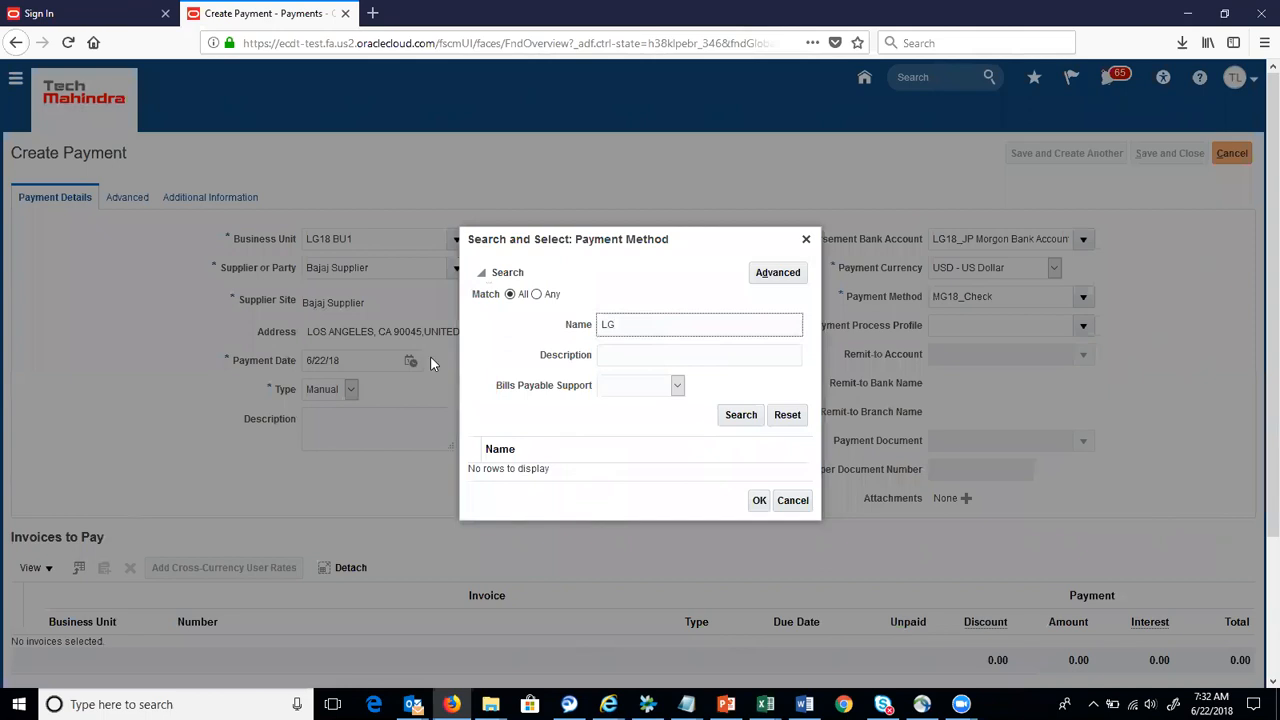
{"action": "left_click", "coordinate": [580, 450]}
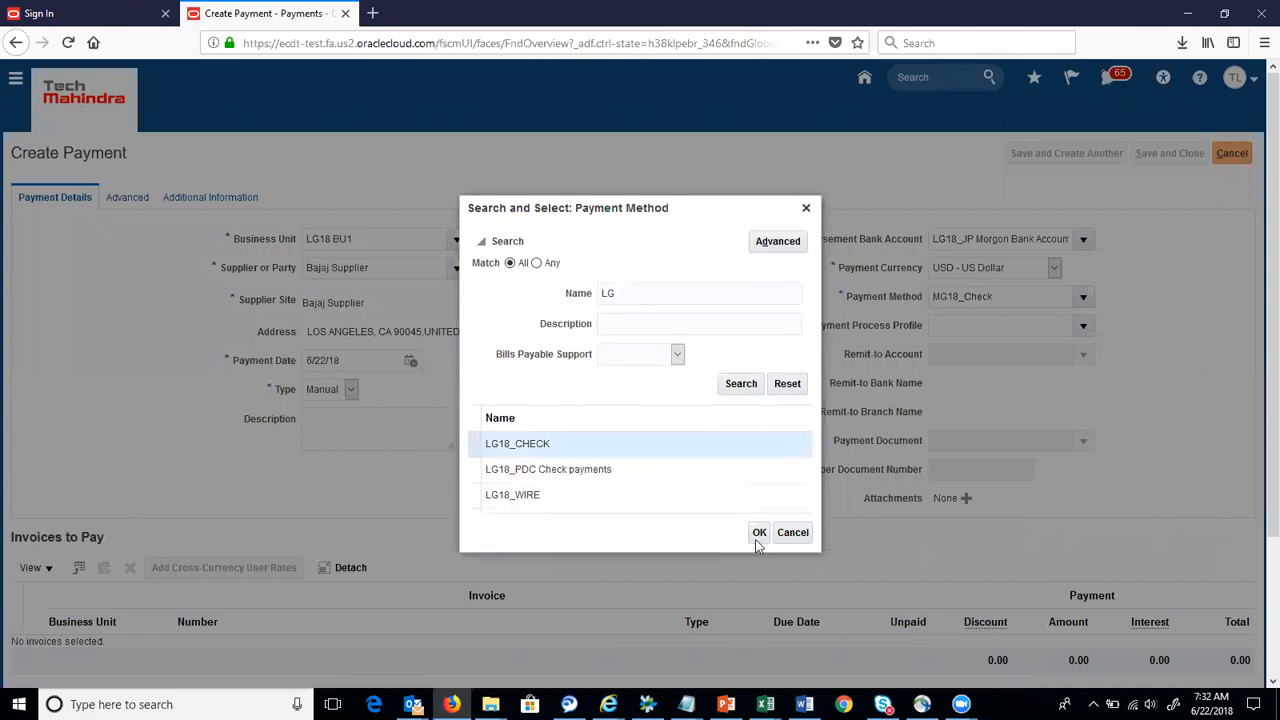
{"action": "left_click", "coordinate": [759, 532]}
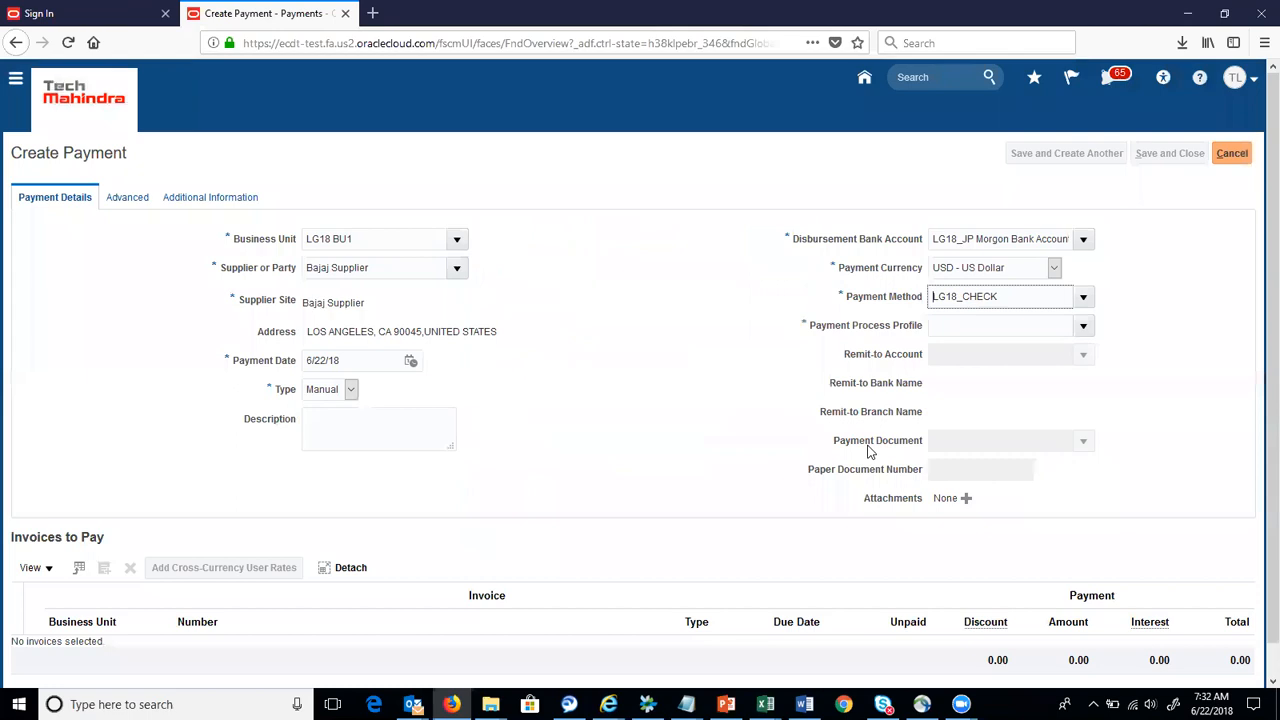
Try the LG18_PPP payment process profile again with the LG18_CHECK payment method
{"action": "left_click", "coordinate": [1083, 328]}
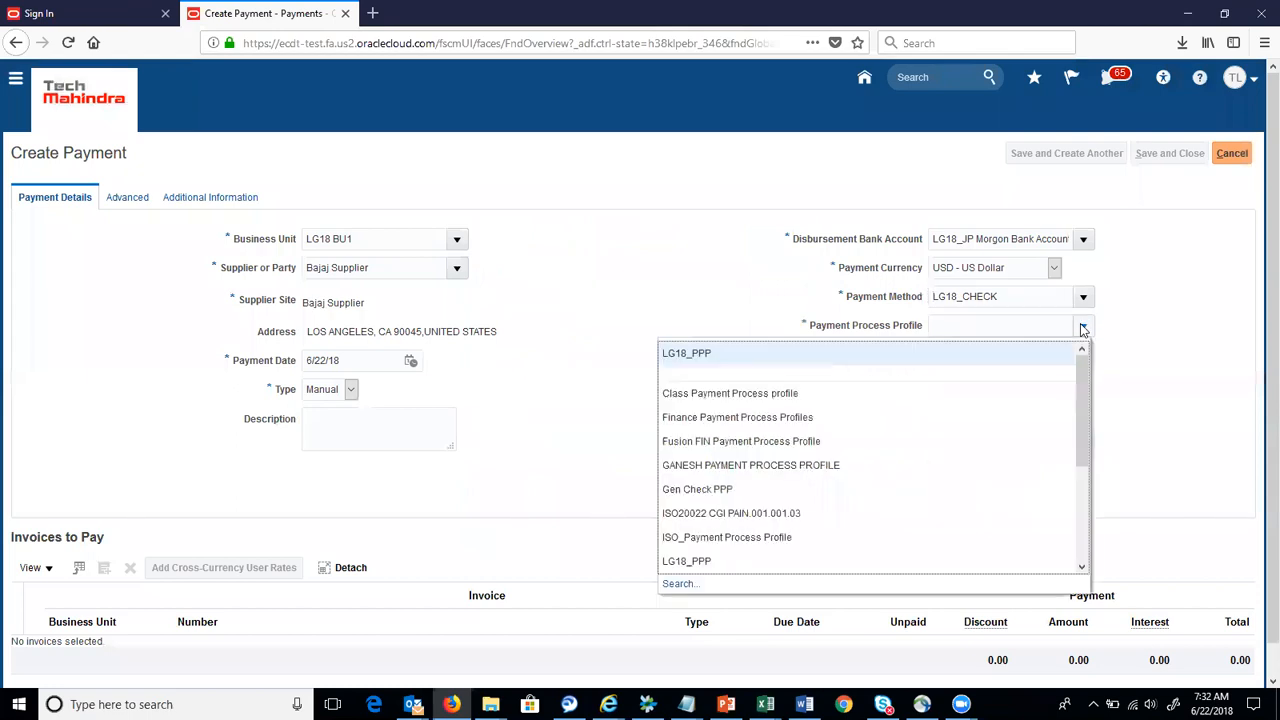
{"action": "left_click", "coordinate": [897, 357]}
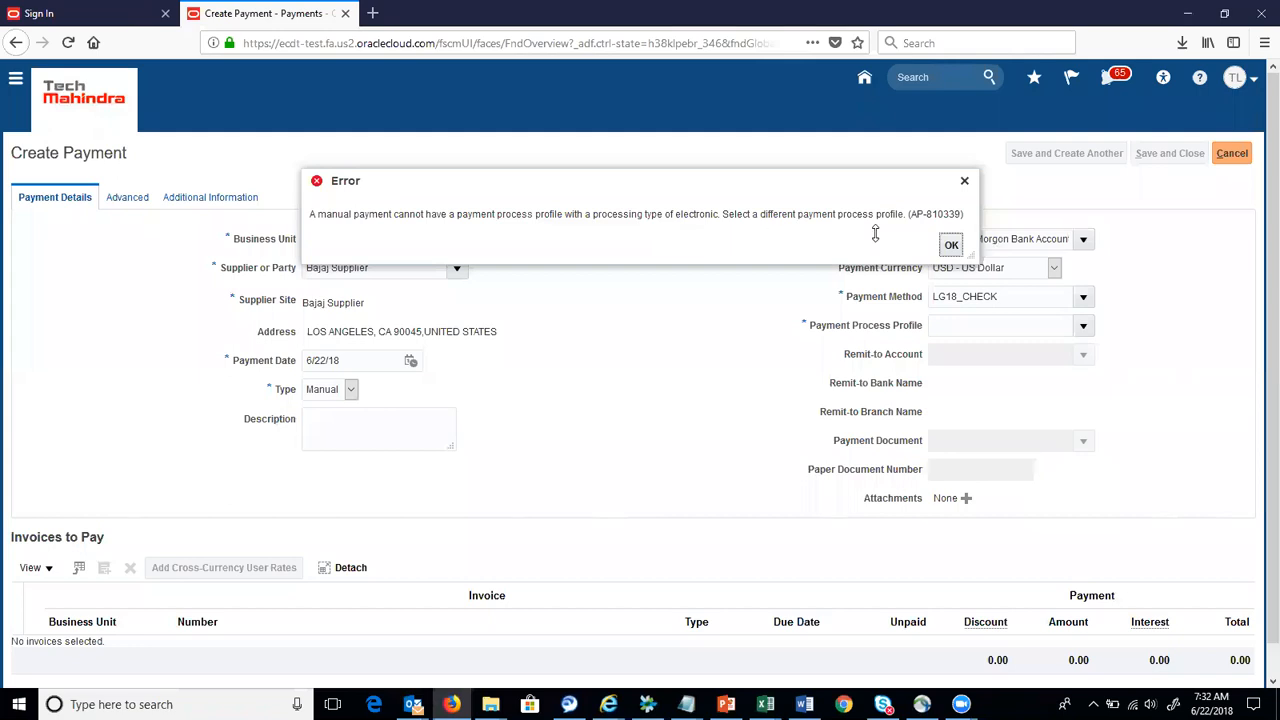
{"action": "left_click", "coordinate": [951, 246]}
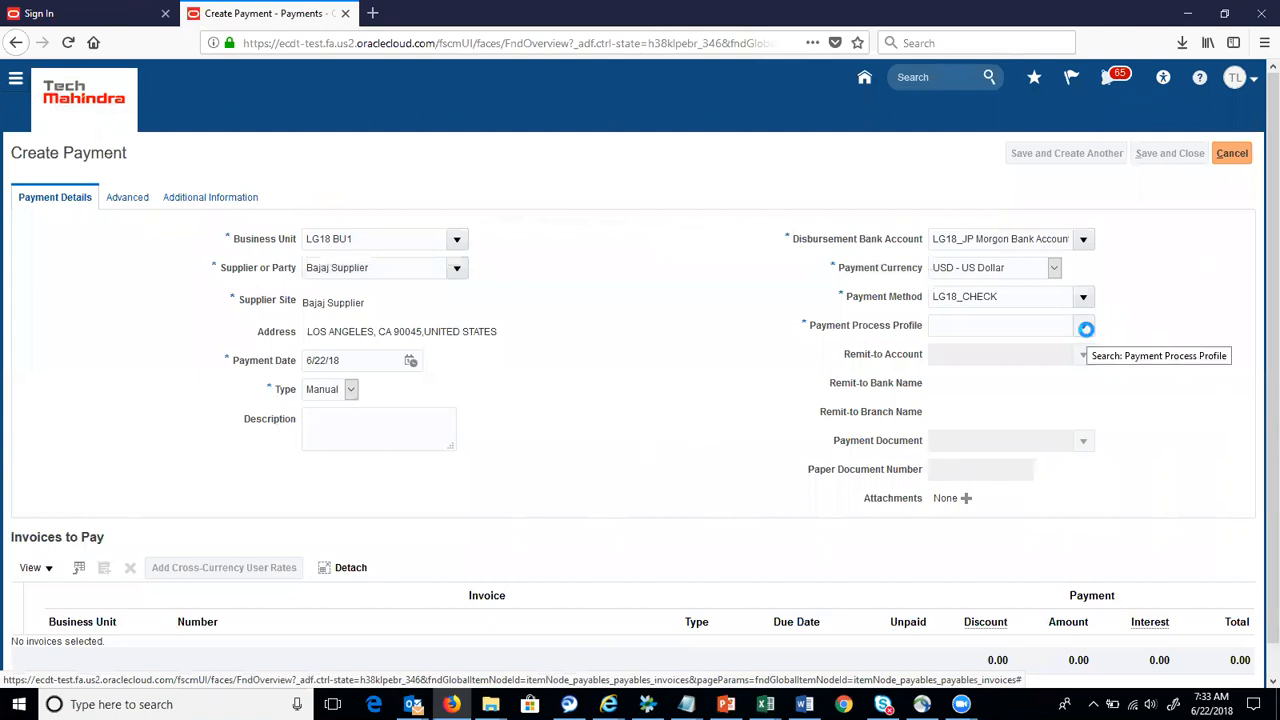
Assign the fusion payment process profile to the payment and choose LG18_ CHECK Document as its payment document
{"action": "left_click", "coordinate": [1083, 327]}
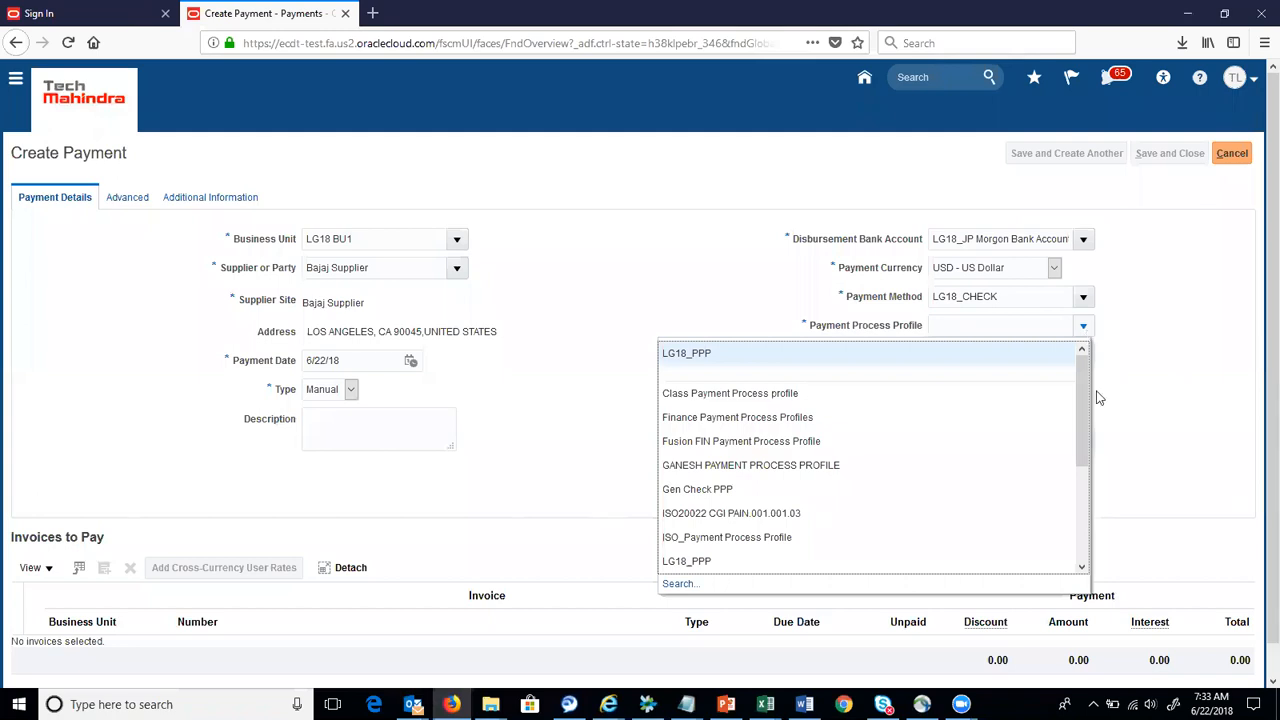
{"action": "left_click_drag", "start_coordinate": [1082, 397], "coordinate": [1082, 488]}
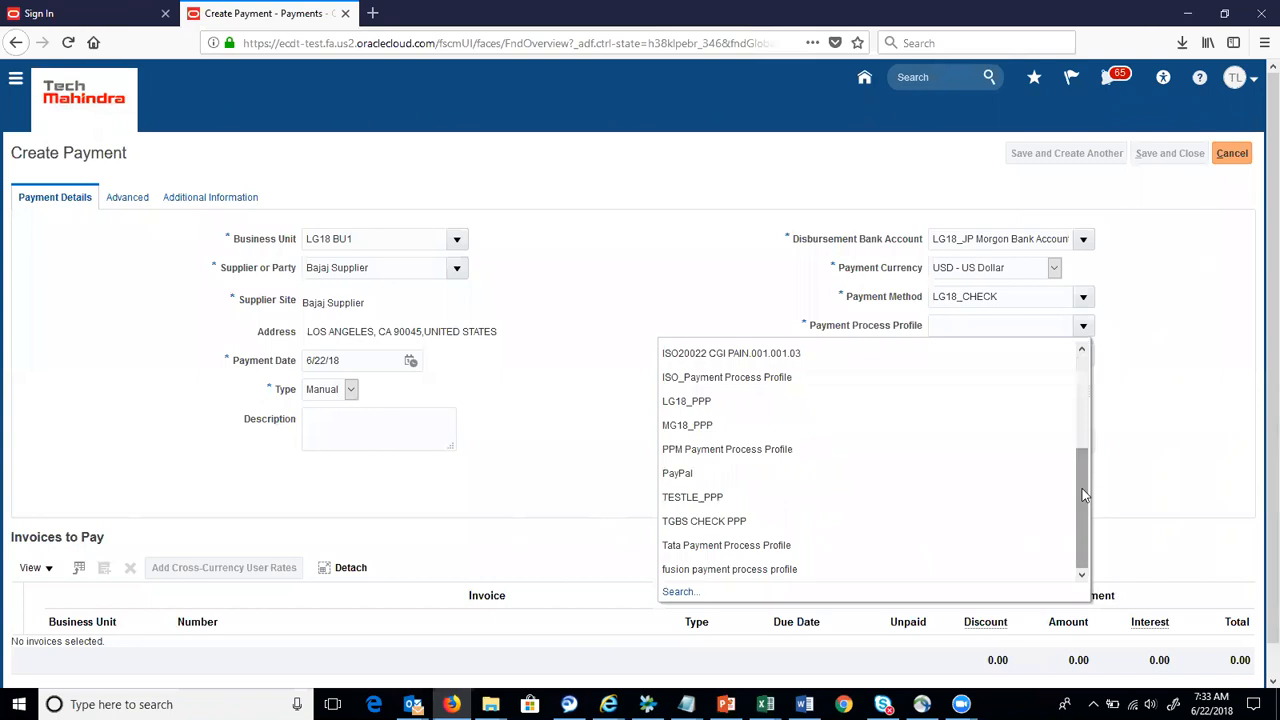
{"action": "left_click", "coordinate": [941, 573]}
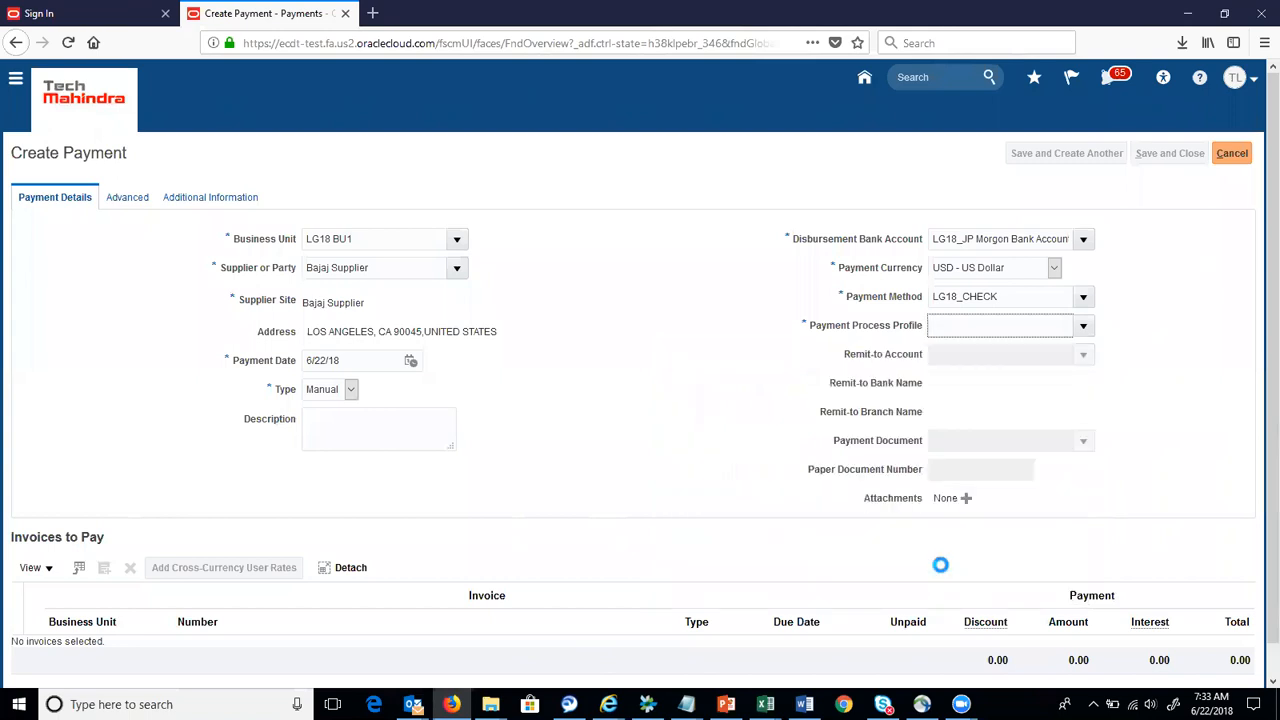
{"action": "key", "text": "Tab"}
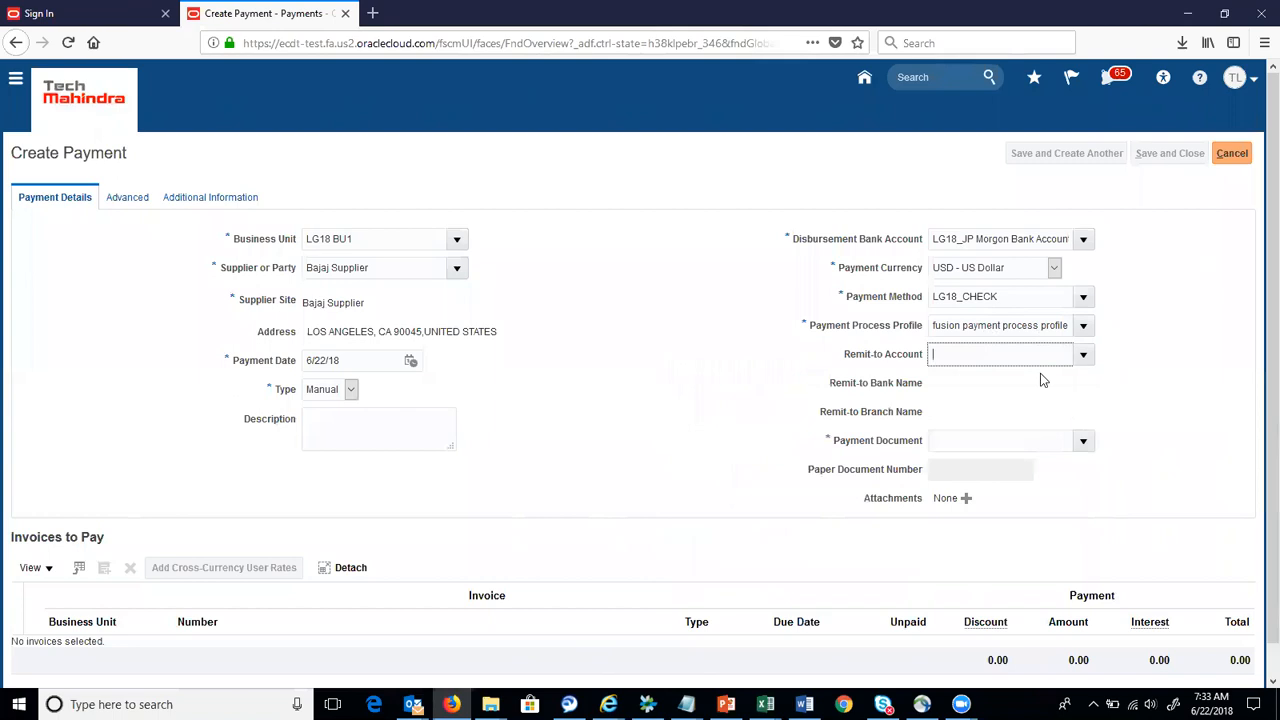
{"action": "left_click", "coordinate": [1088, 442]}
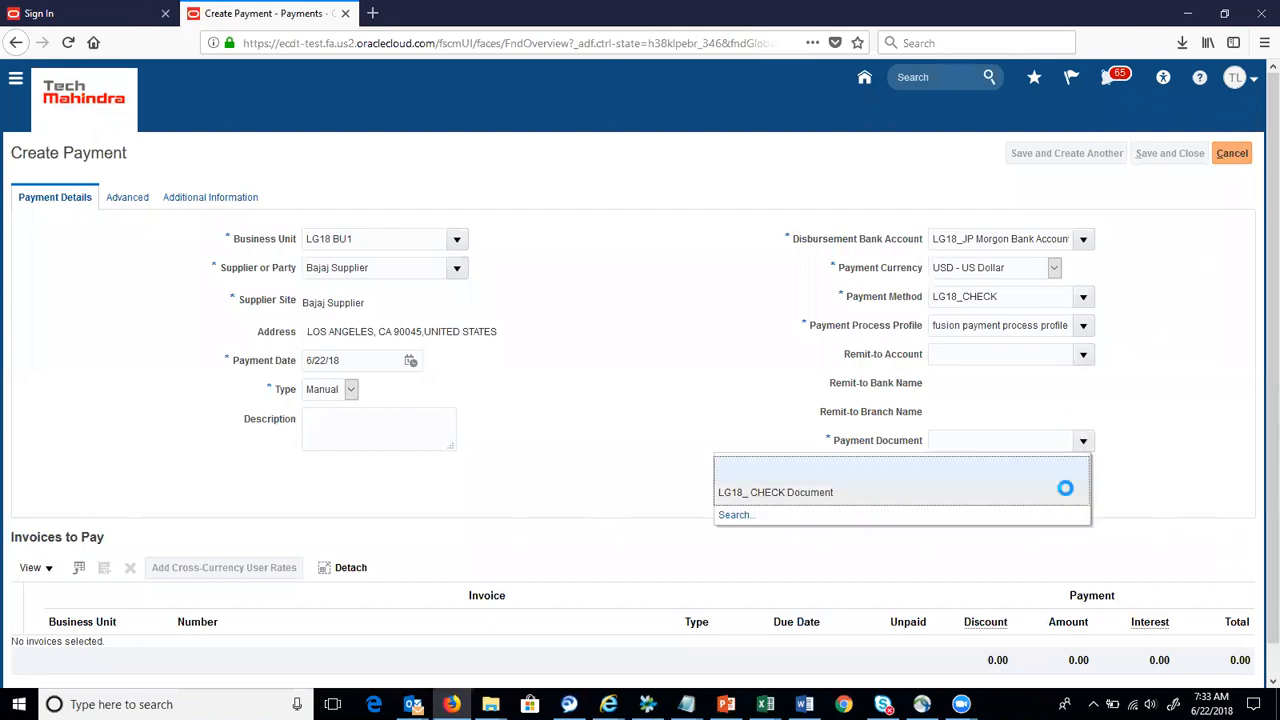
{"action": "left_click", "coordinate": [1065, 488]}
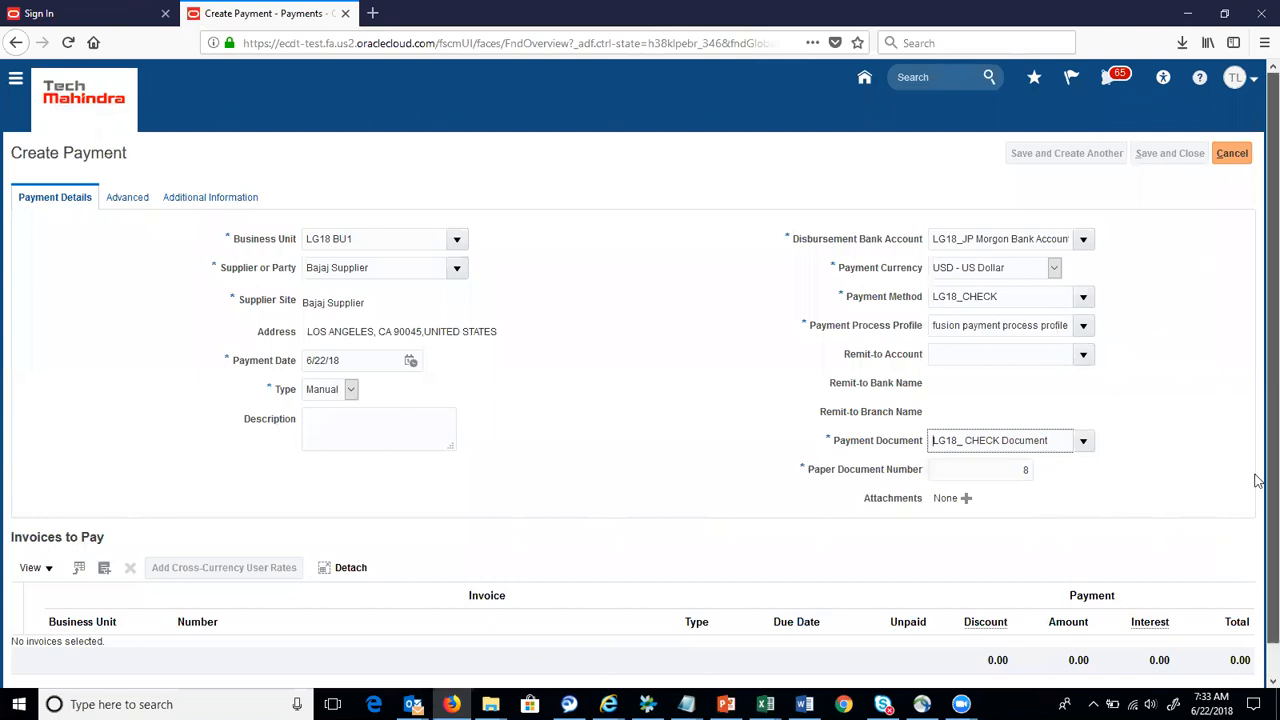
Add invoice 209 to the invoices to pay, then save and close the manual payment
{"action": "scroll", "coordinate": [1257, 481], "scroll_direction": "down", "scroll_amount": 1}
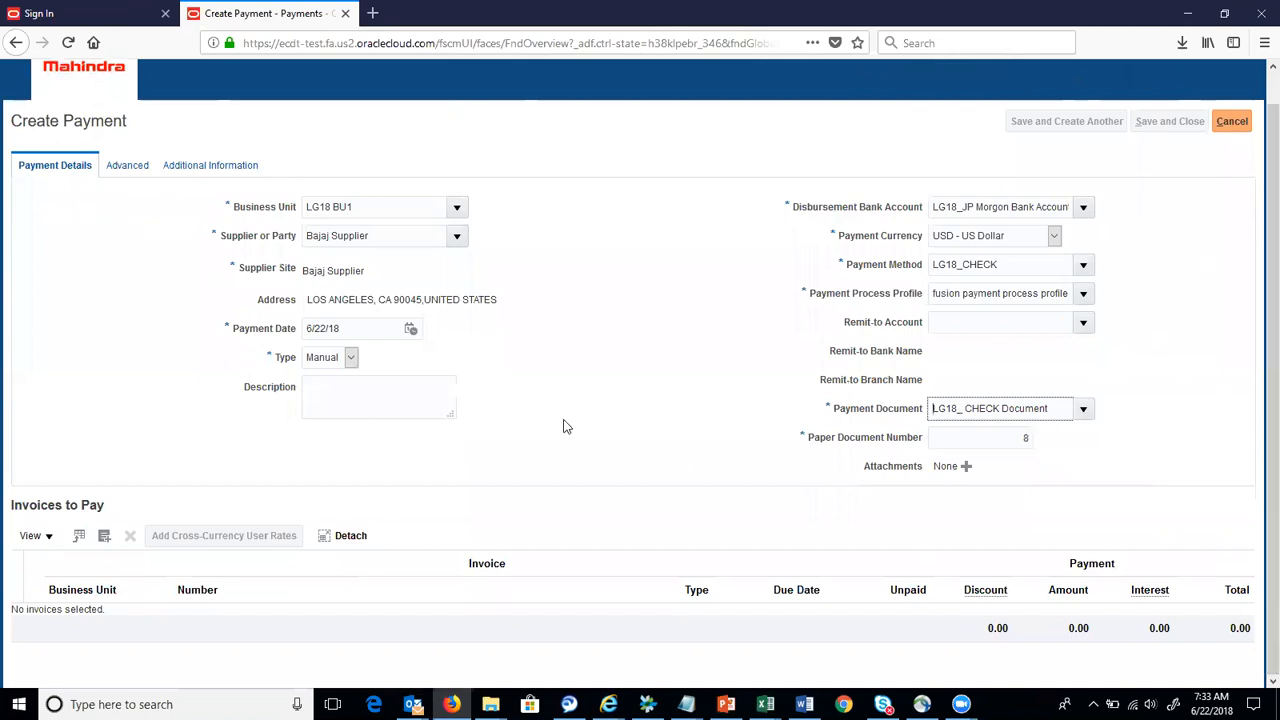
{"action": "left_click", "coordinate": [108, 540]}
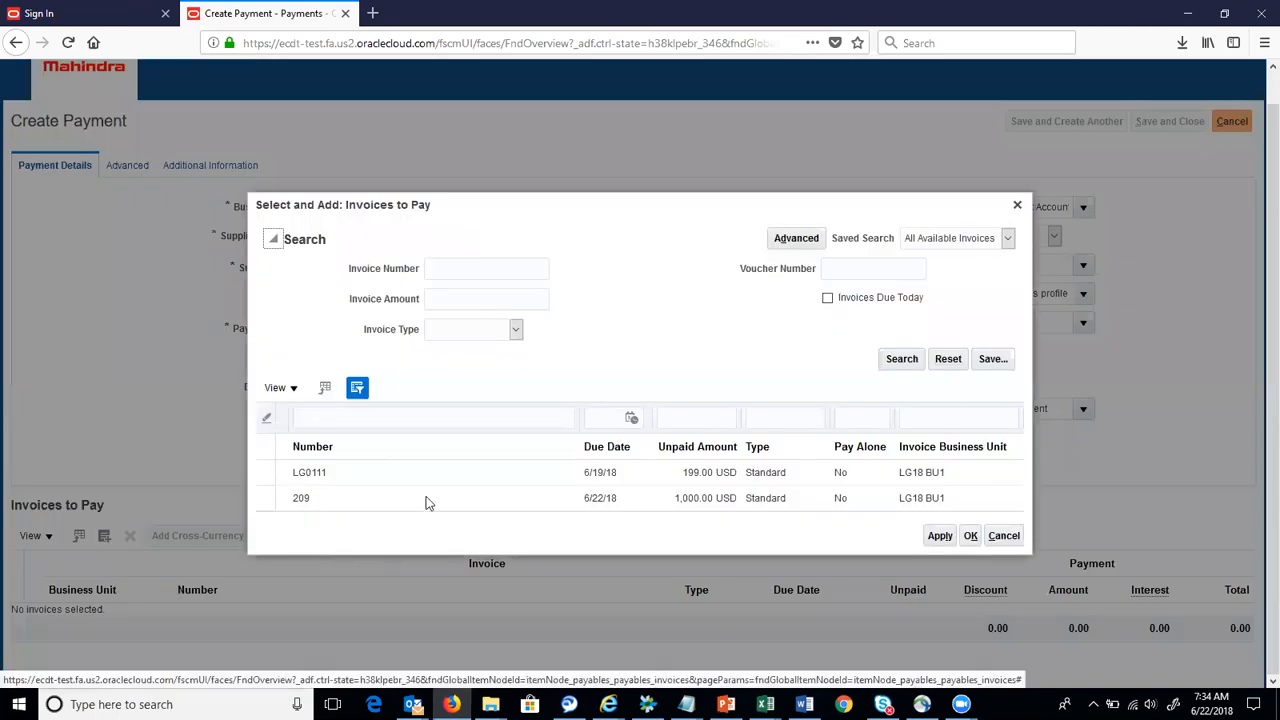
{"action": "left_click", "coordinate": [426, 500]}
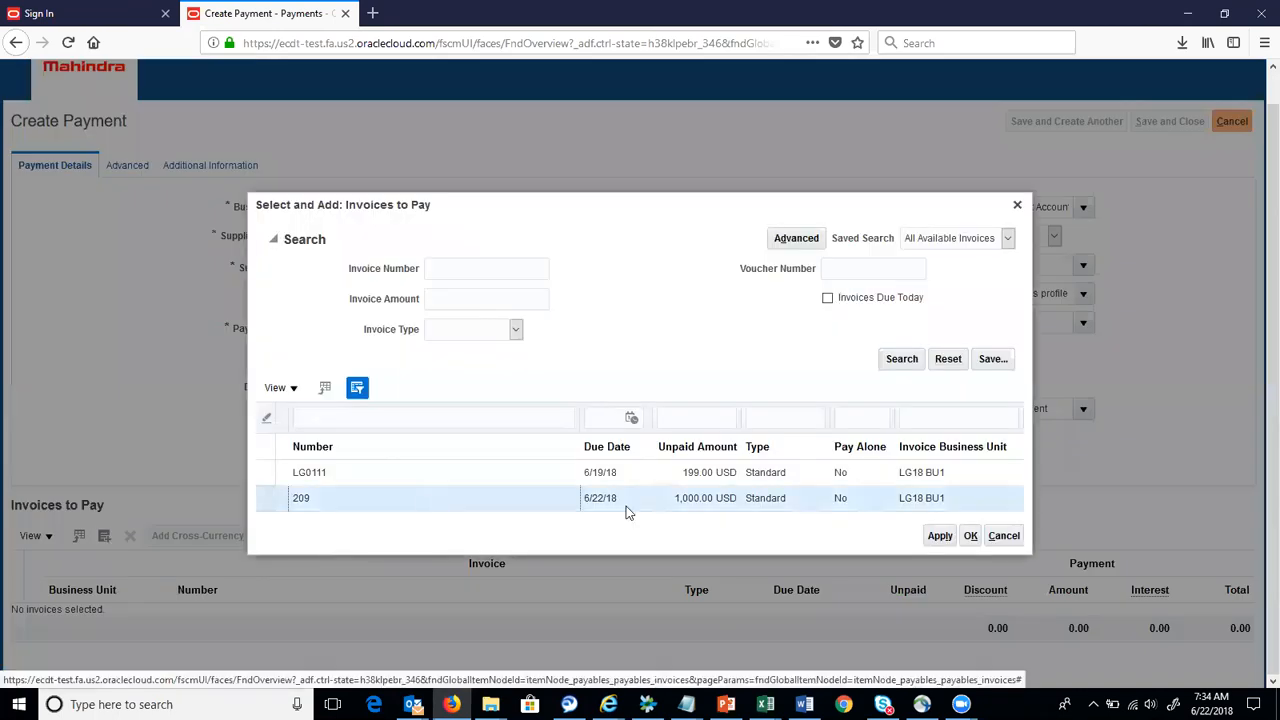
{"action": "left_click", "coordinate": [939, 536]}
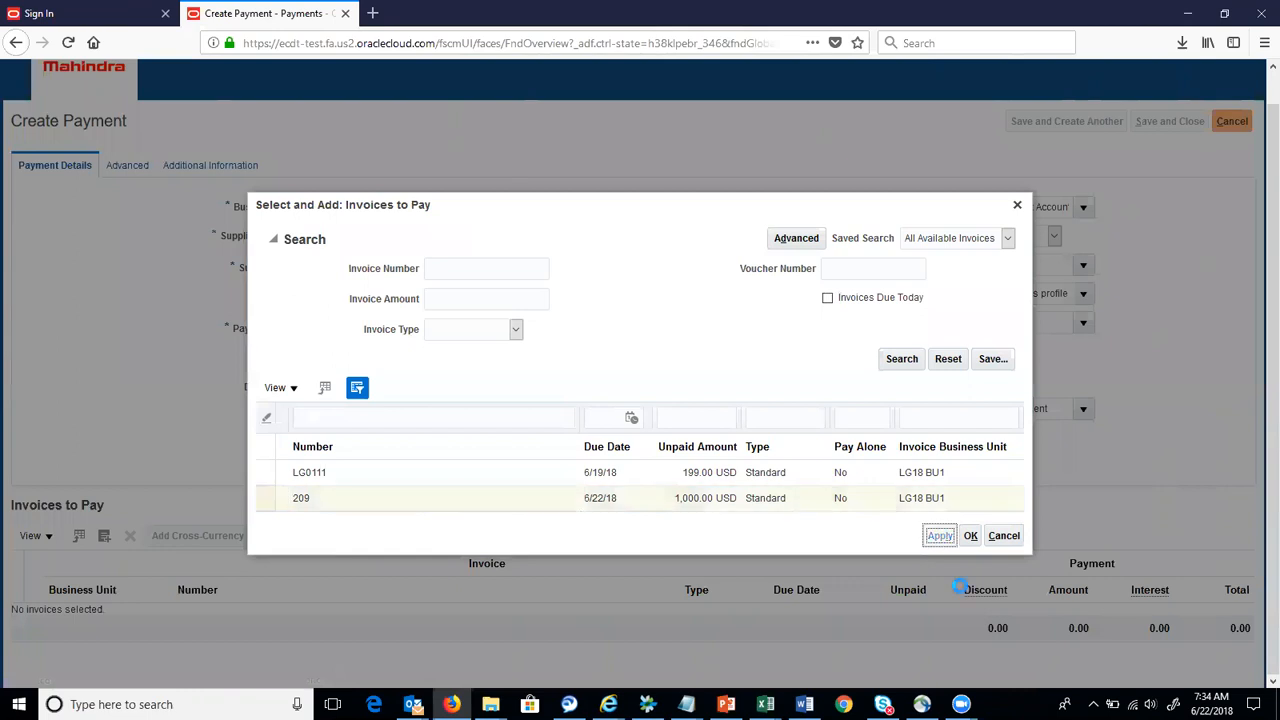
{"action": "left_click", "coordinate": [970, 523]}
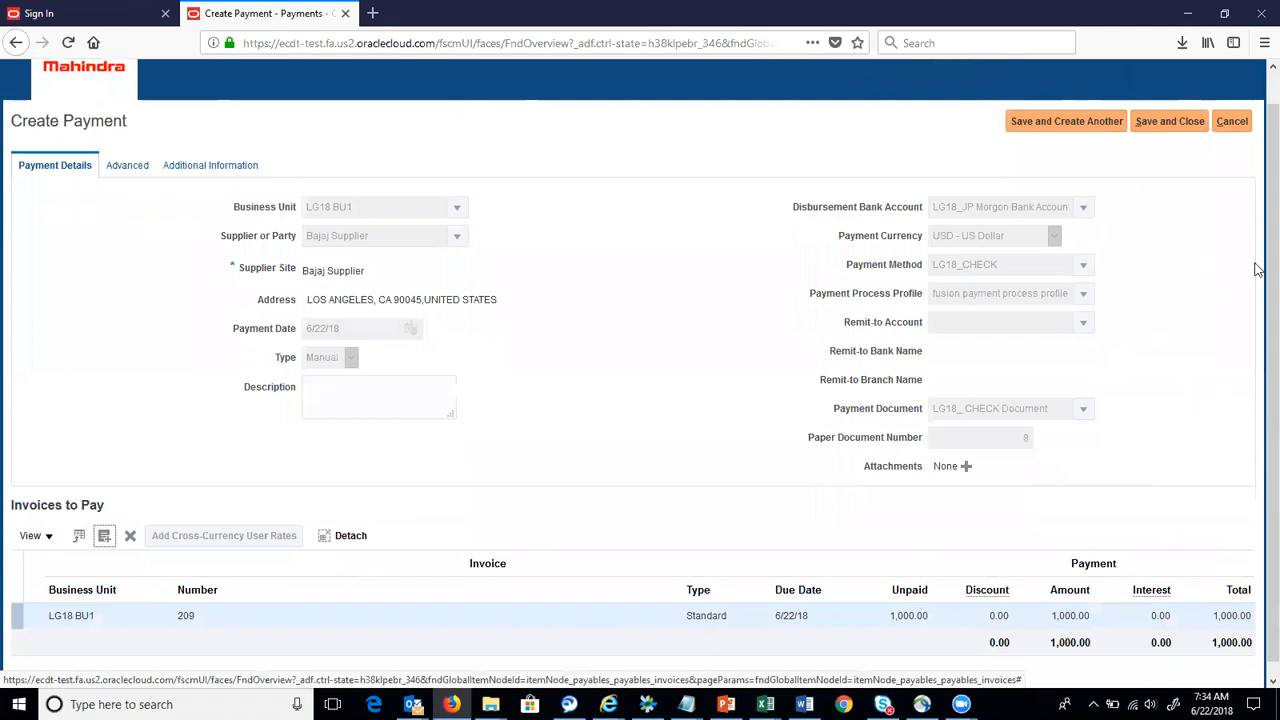
{"action": "left_click", "coordinate": [1166, 127]}
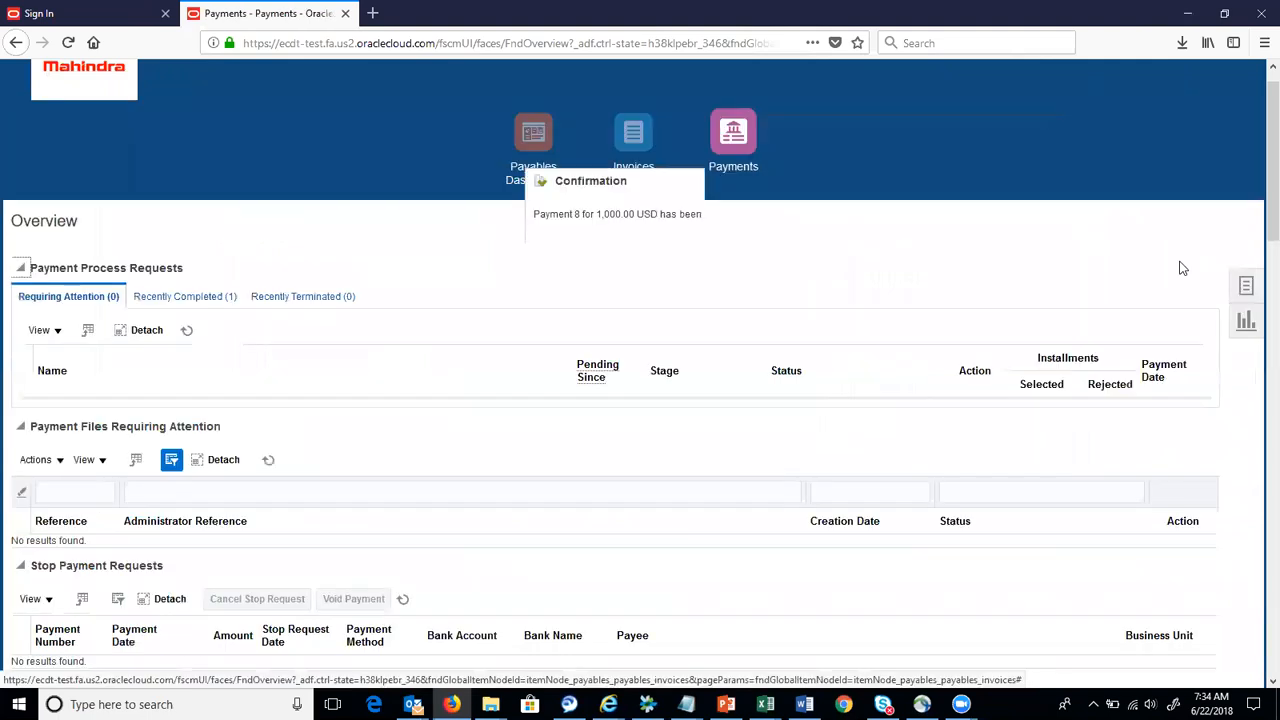
{"action": "key", "text": "Return"}
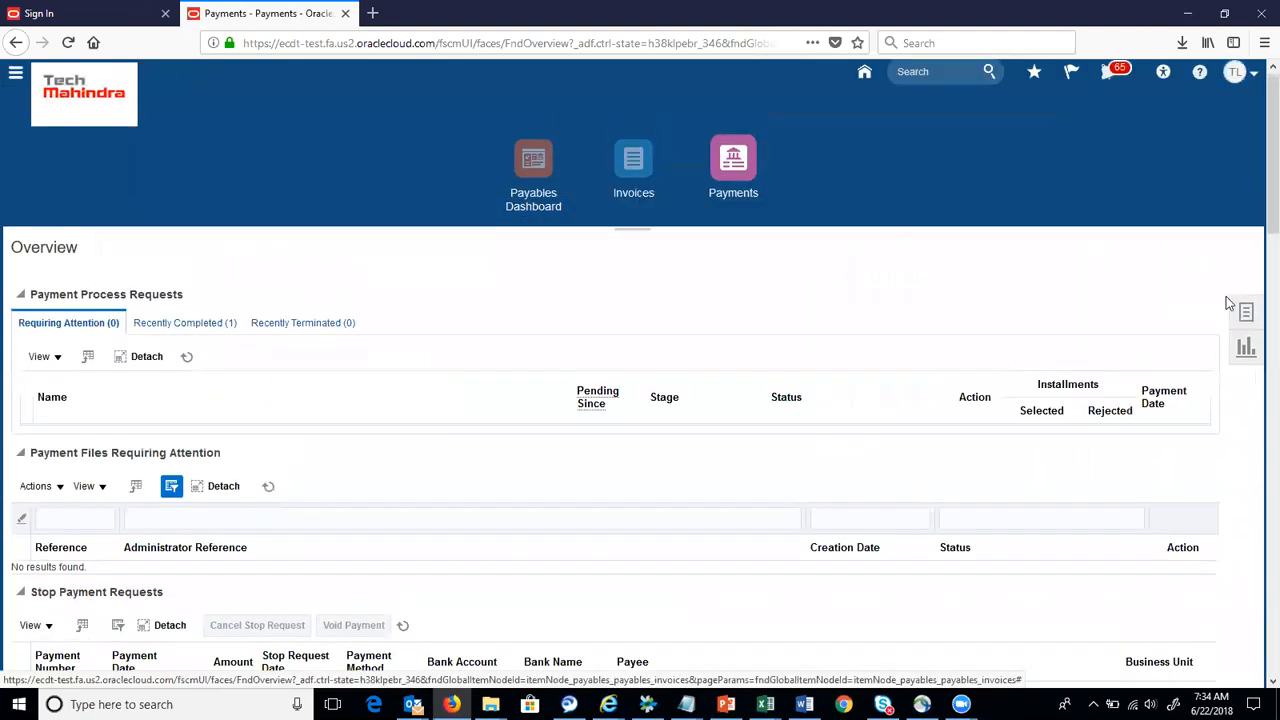
Open Manage Payments and search for payments dated 6/22/18
{"action": "left_click", "coordinate": [1246, 312]}
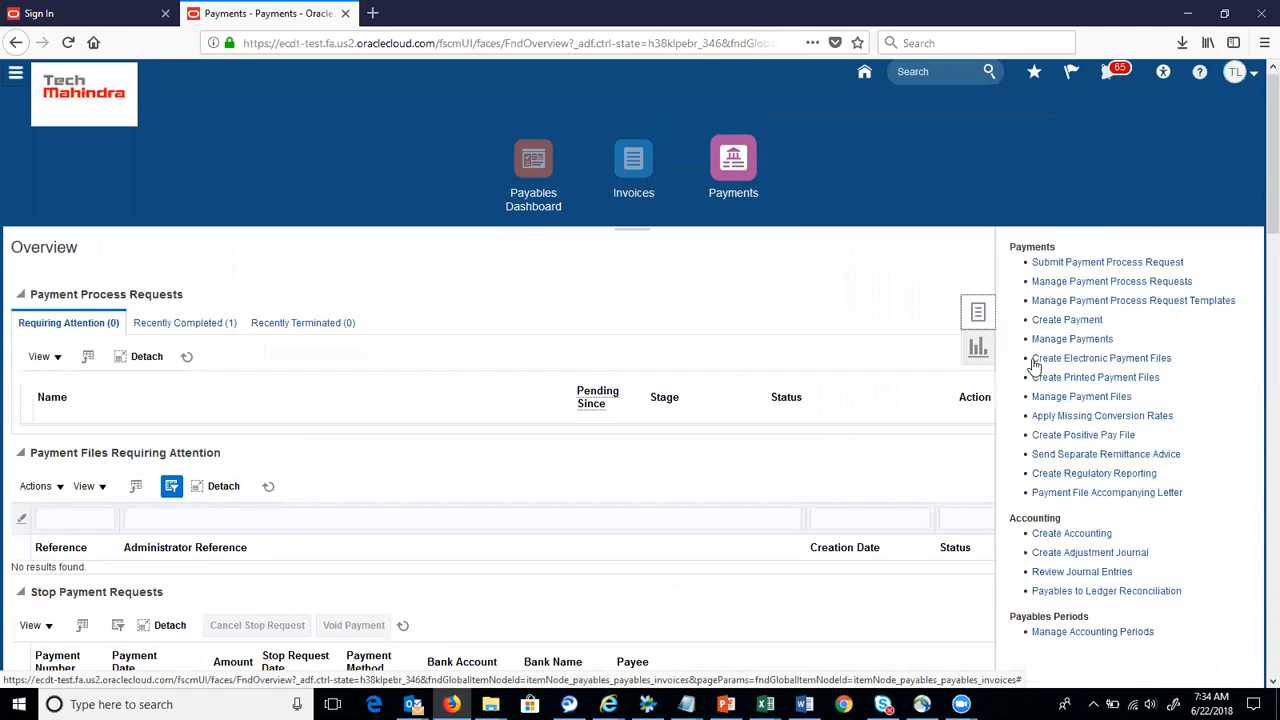
{"action": "left_click", "coordinate": [1060, 342]}
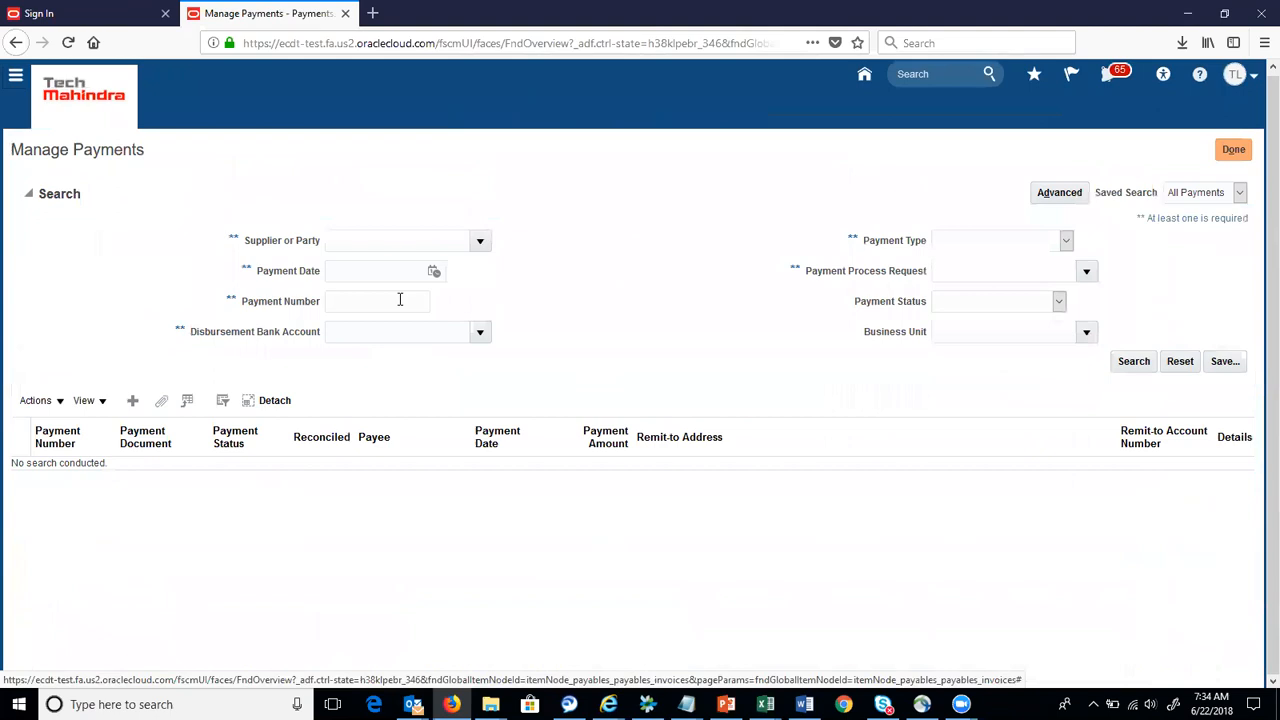
{"action": "left_click", "coordinate": [436, 272]}
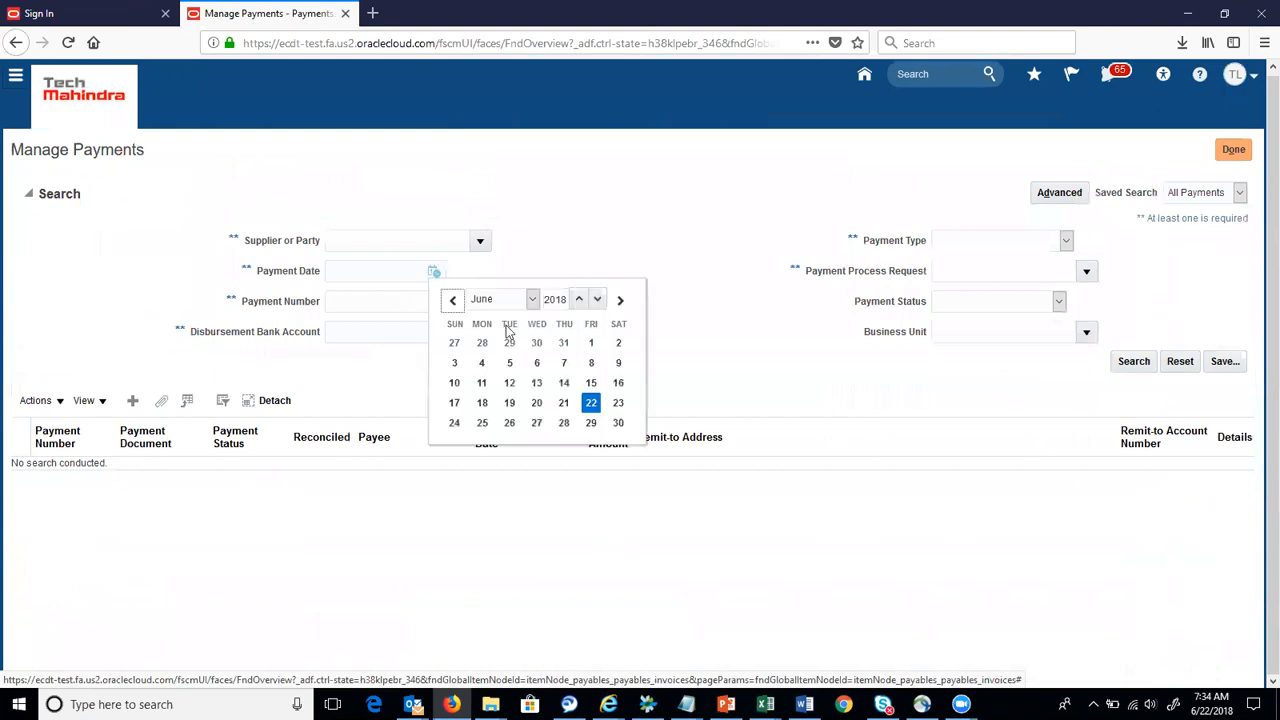
{"action": "left_click", "coordinate": [591, 402]}
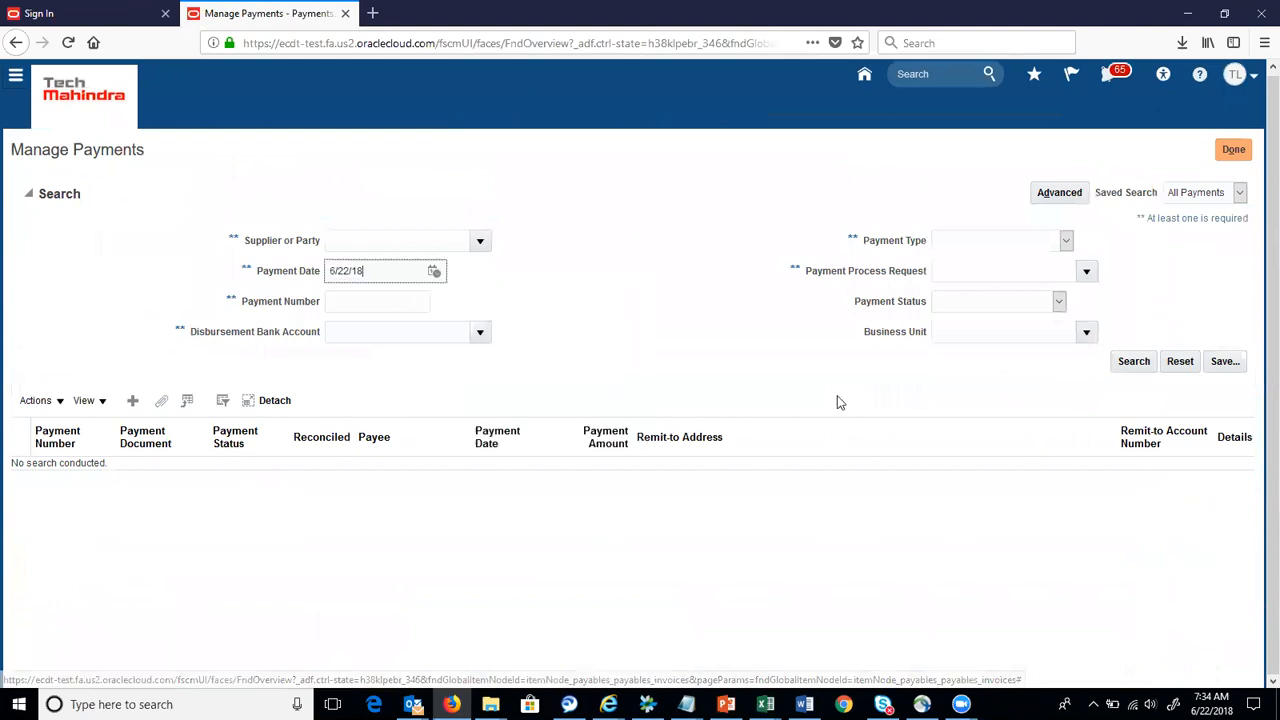
{"action": "left_click", "coordinate": [1130, 366]}
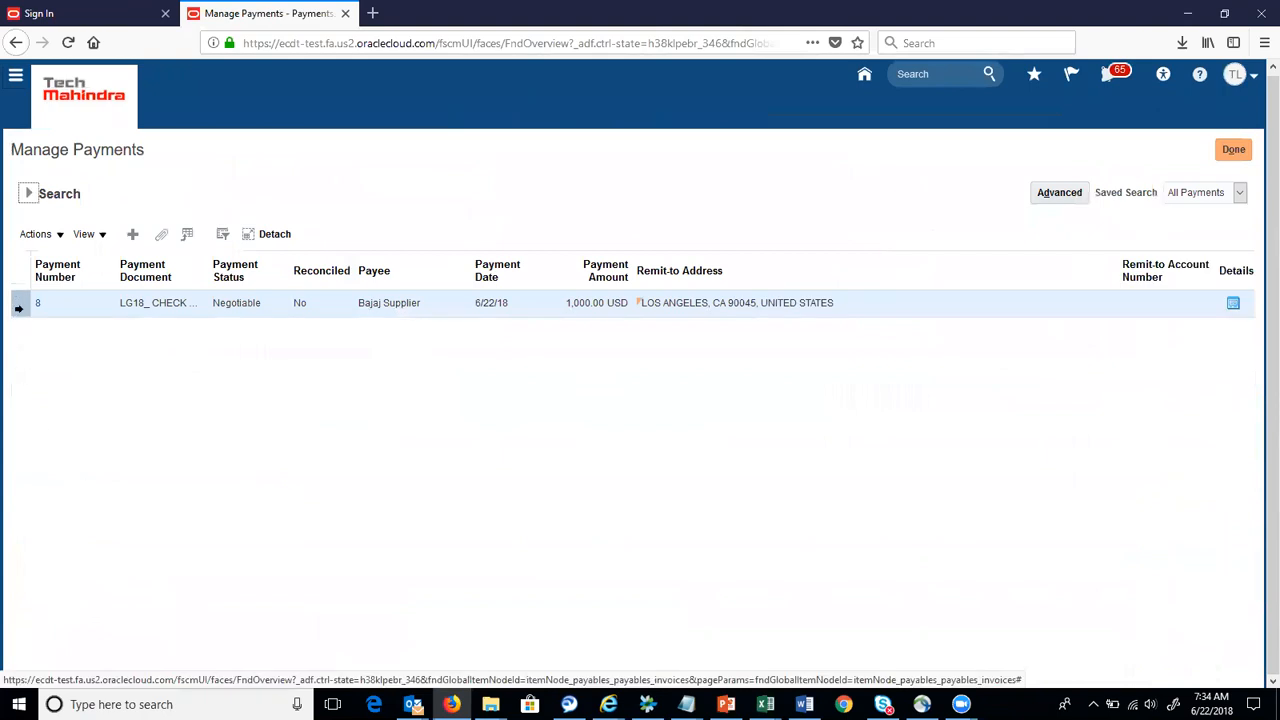
Try to create accounting for the Bajaj Supplier payment and review the error details in its accounting lines
{"action": "left_click", "coordinate": [62, 238]}
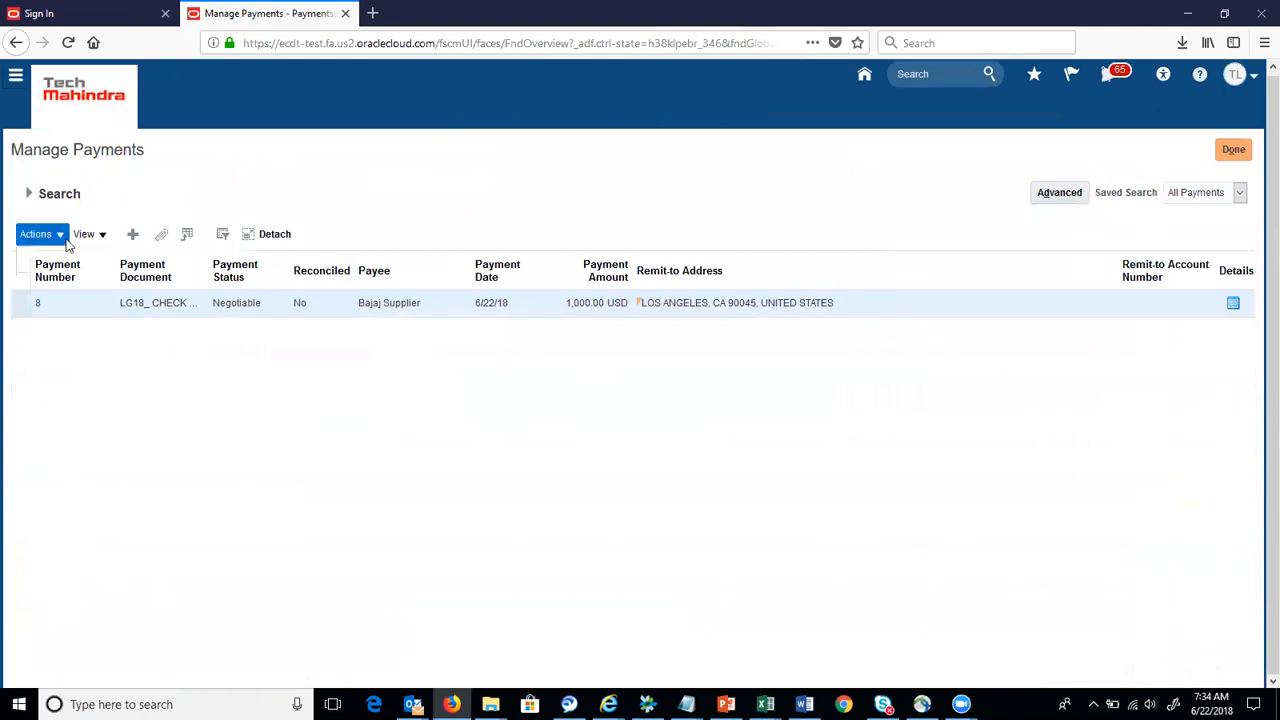
{"action": "left_click", "coordinate": [108, 336]}
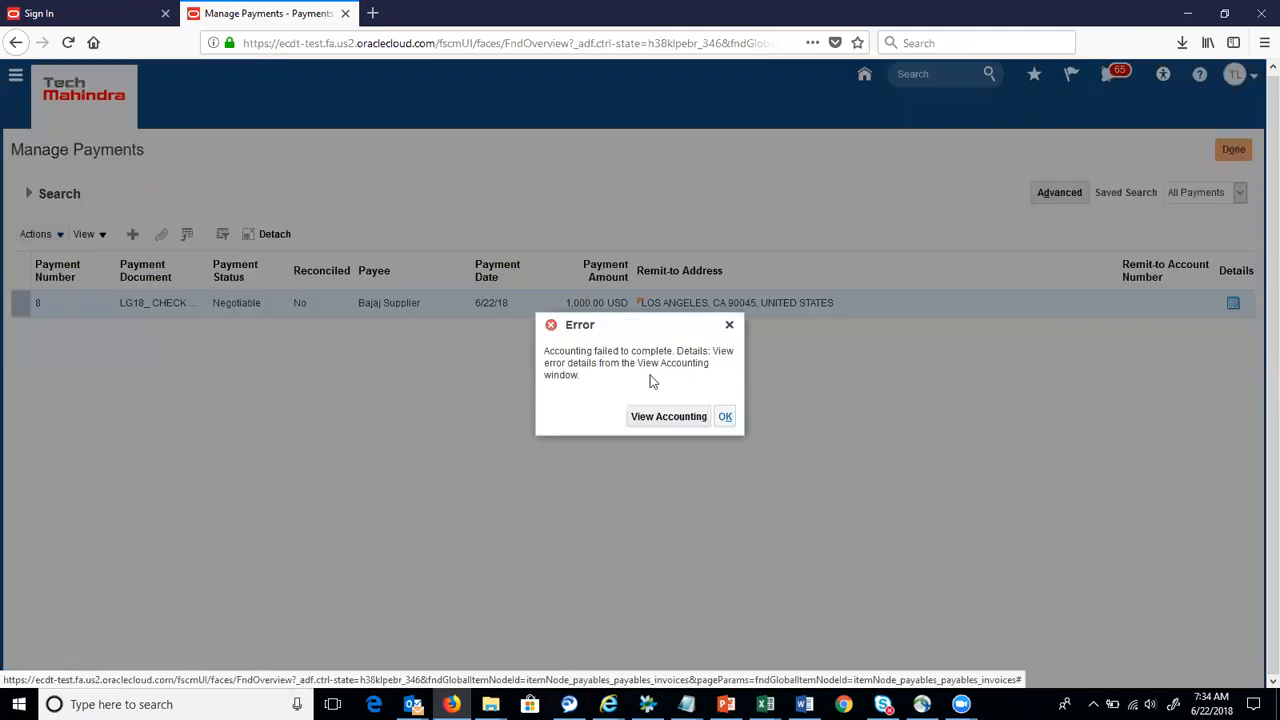
{"action": "left_click", "coordinate": [686, 420]}
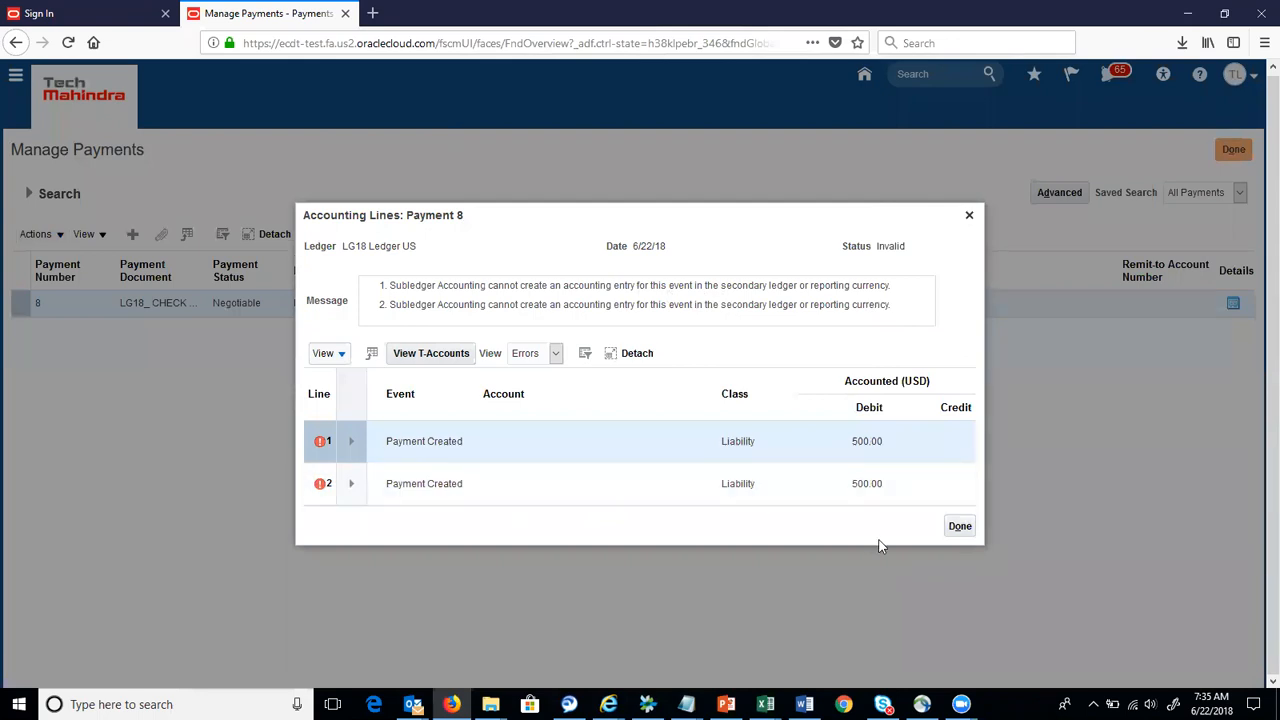
{"action": "left_click", "coordinate": [960, 527]}
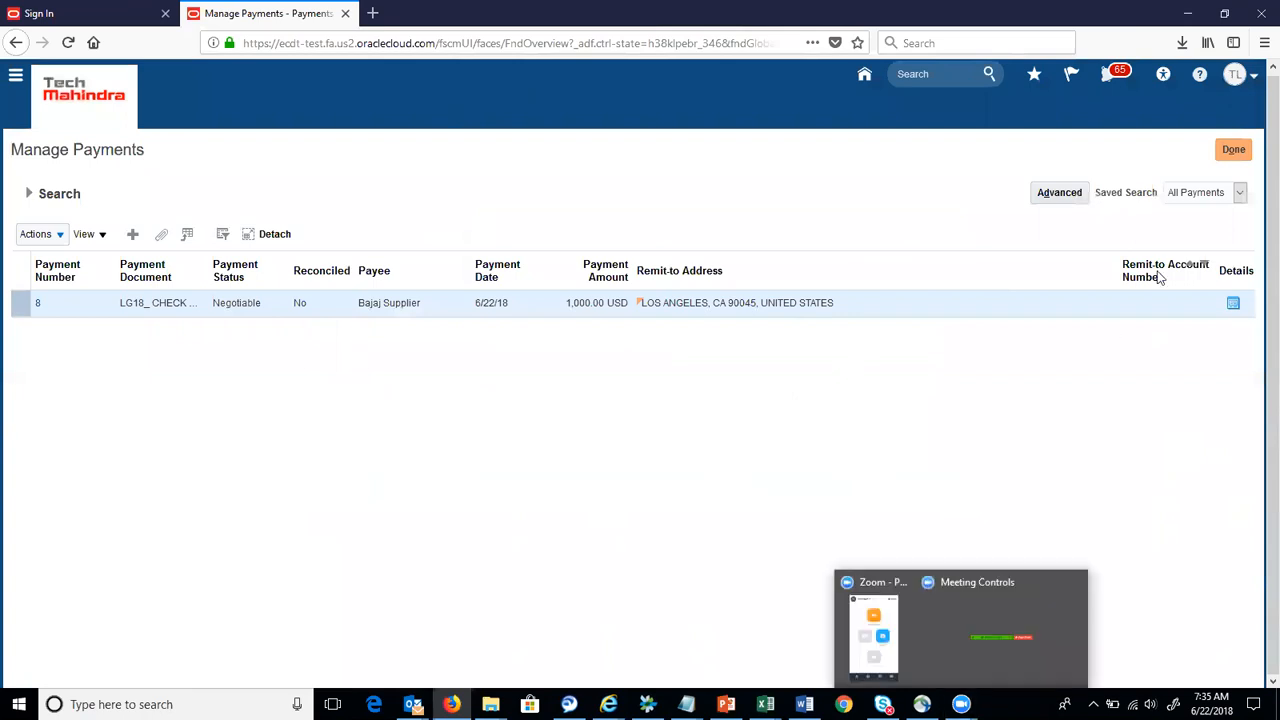
{"action": "left_click", "coordinate": [1234, 150]}
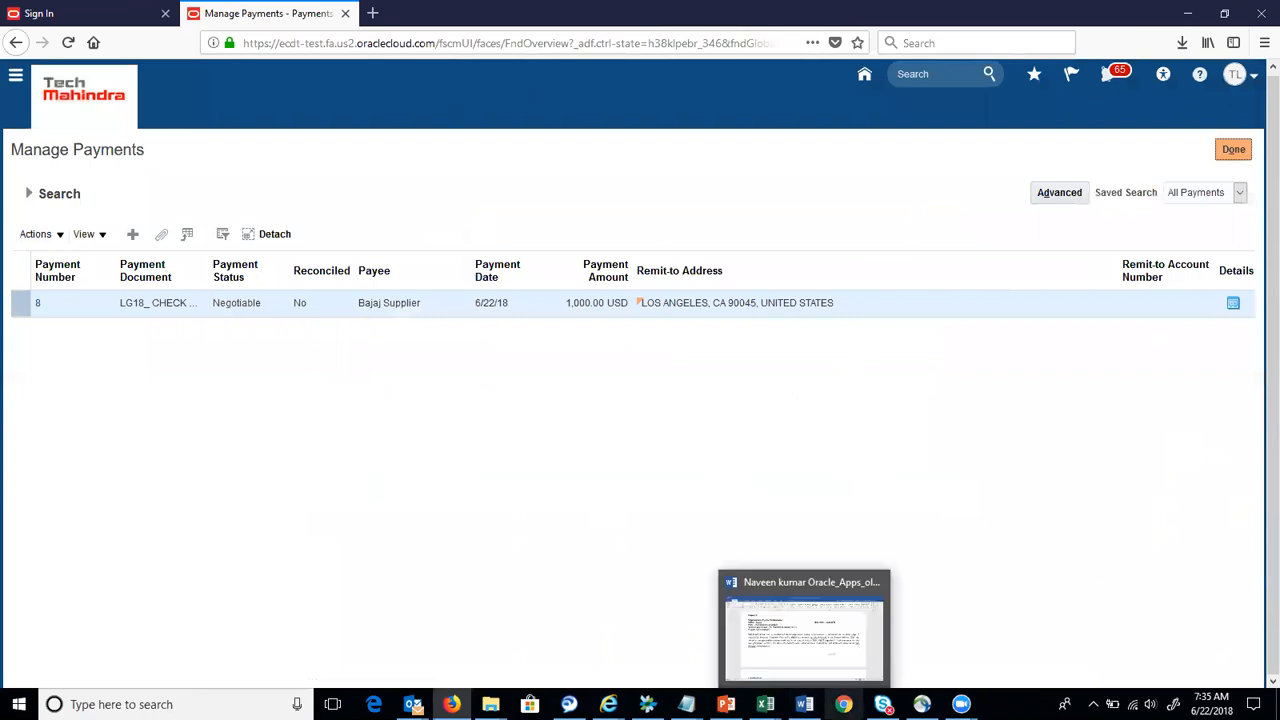
Switch to the PowerPoint slide show and review the Manual Payment & Refund Process slide
{"action": "mouse_move", "coordinate": [726, 704]}
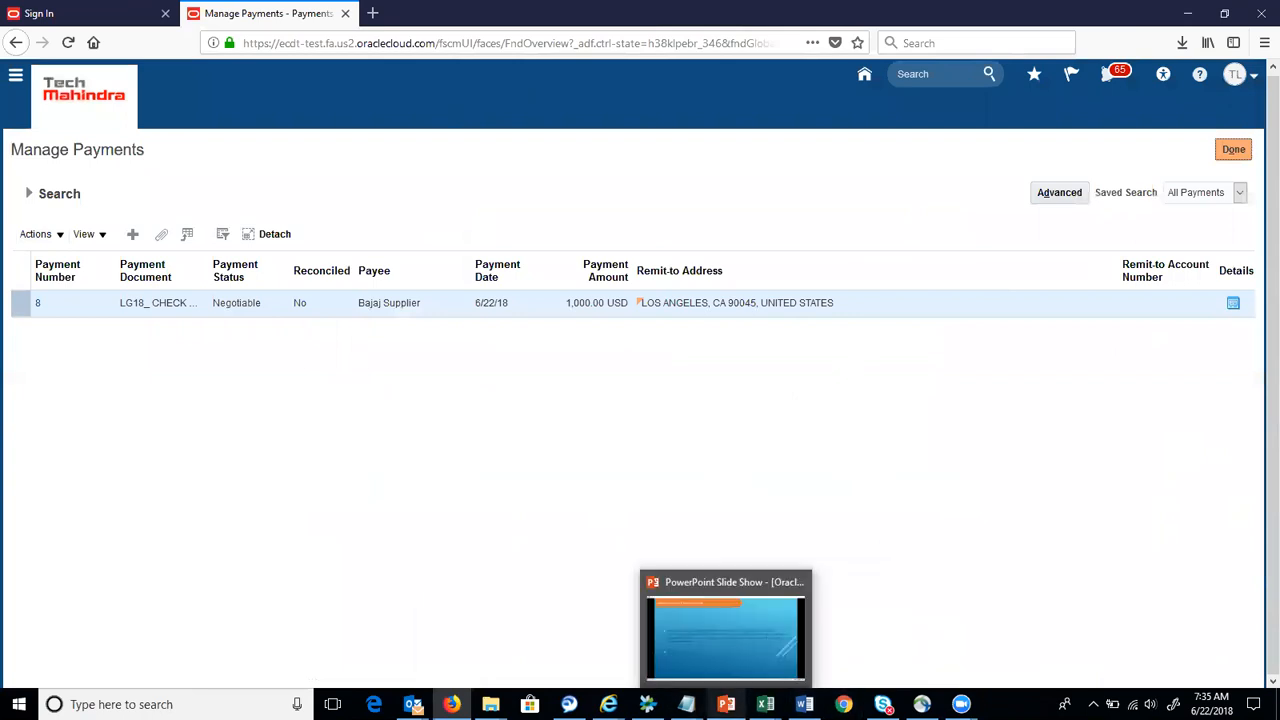
{"action": "left_click", "coordinate": [726, 638]}
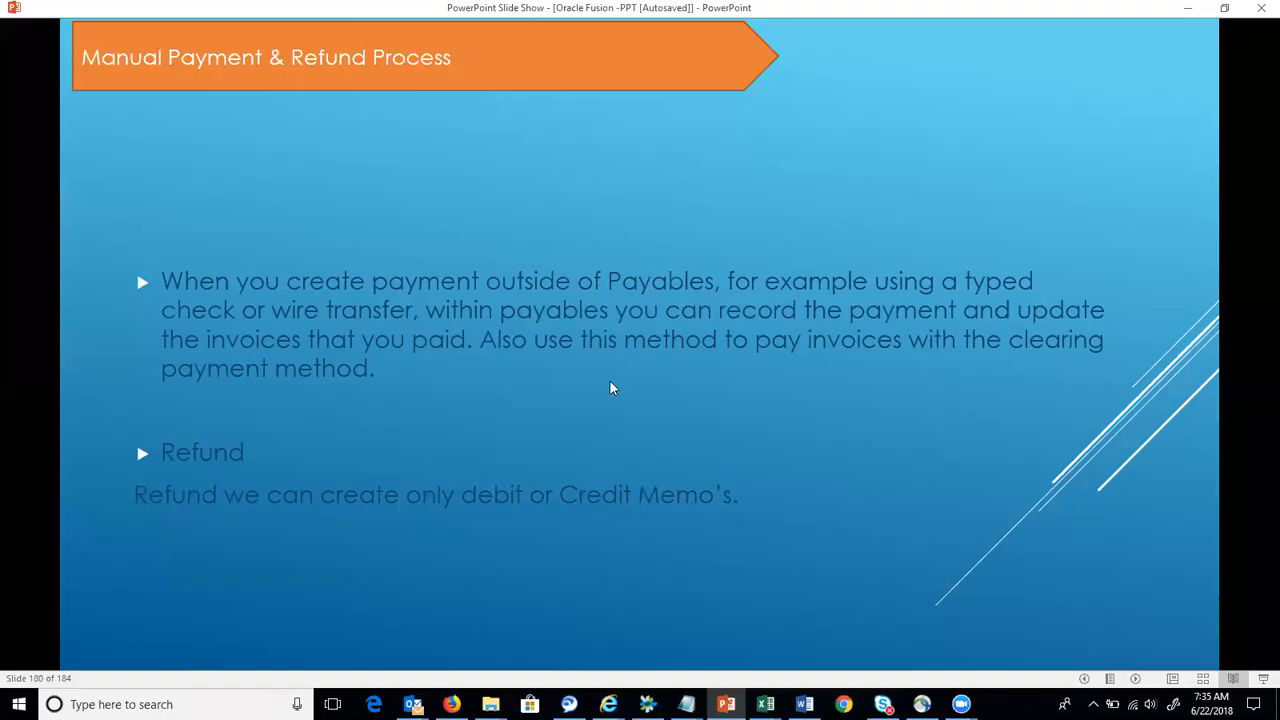
{"action": "left_click", "coordinate": [608, 382]}
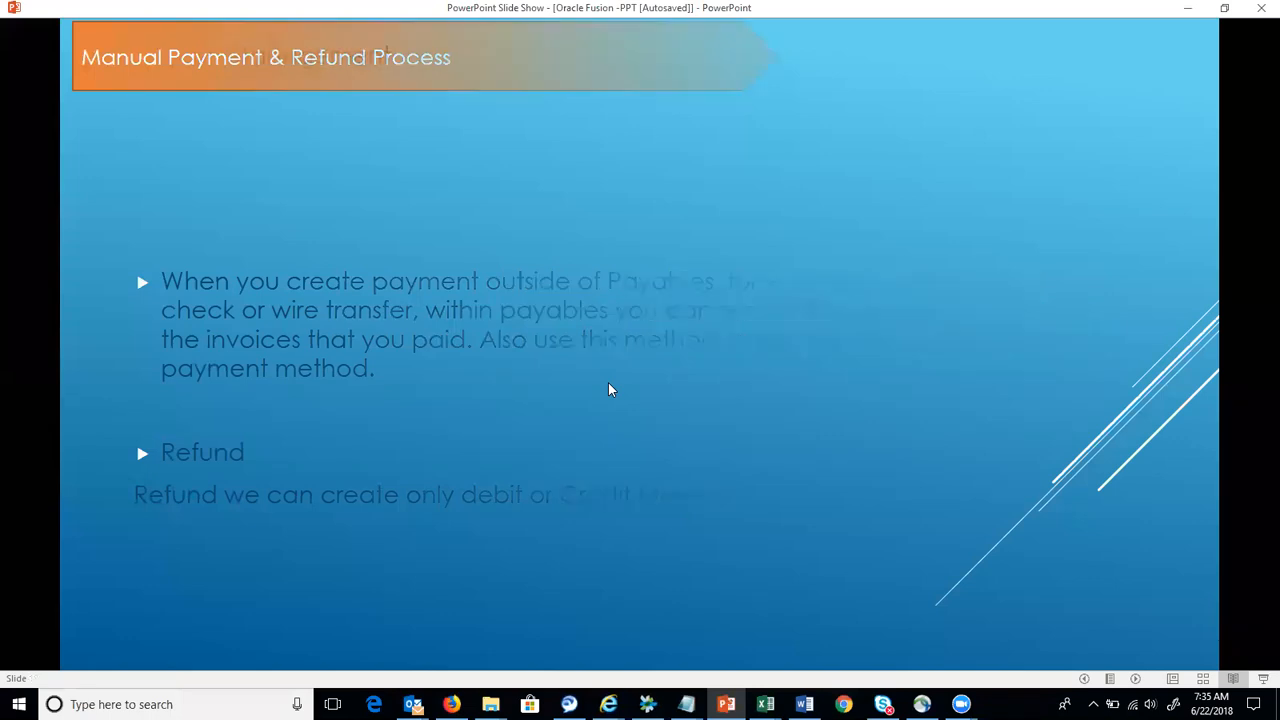
{"action": "key", "text": "Left"}
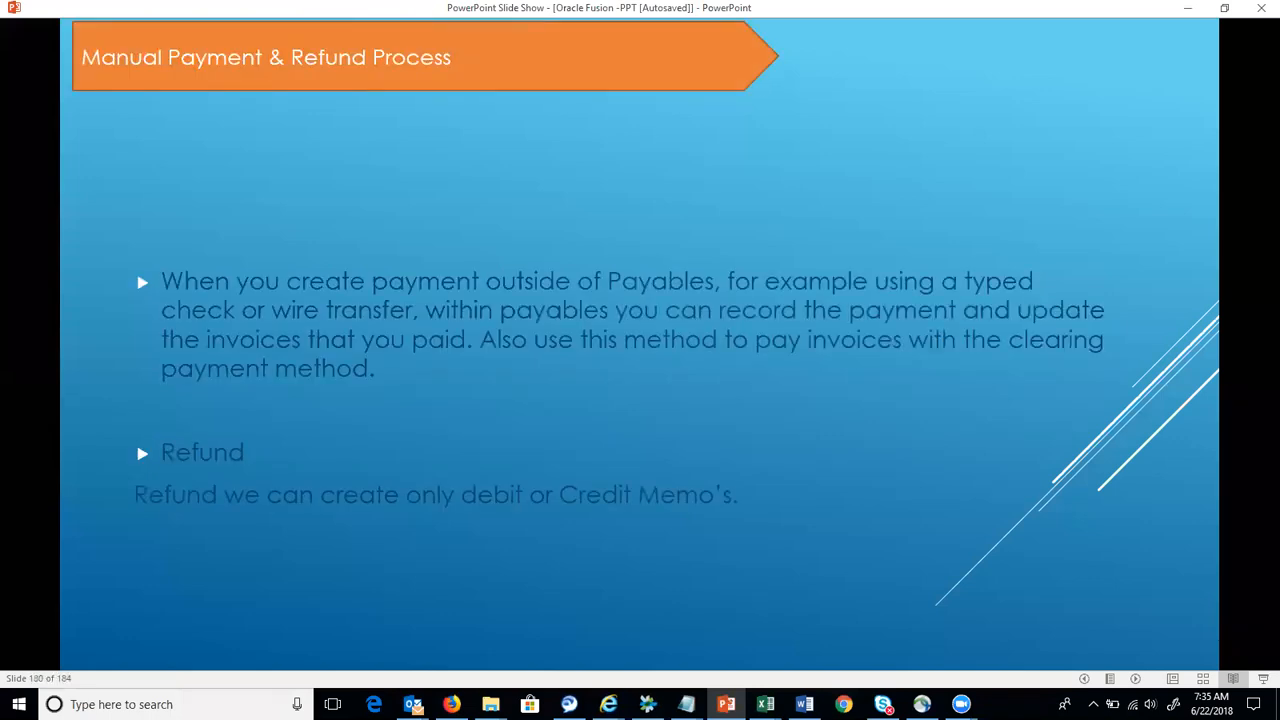
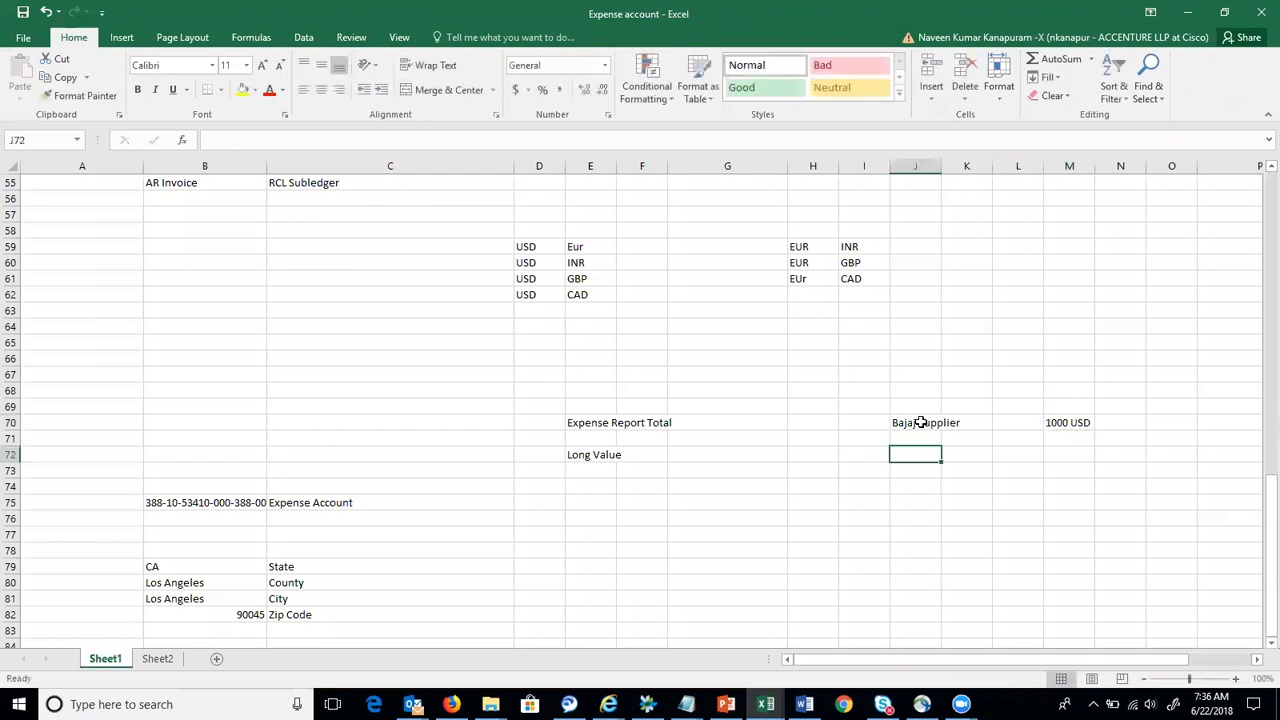
Enter Goods in cell J72 and 900 USD in cell M72, below the Bajaj Supplier row
{"action": "type", "text": "Goods"}
{"action": "key", "text": "Tab"}
{"action": "key", "text": "Tab"}
{"action": "key", "text": "Tab"}
{"action": "type", "text": "900 USD"}
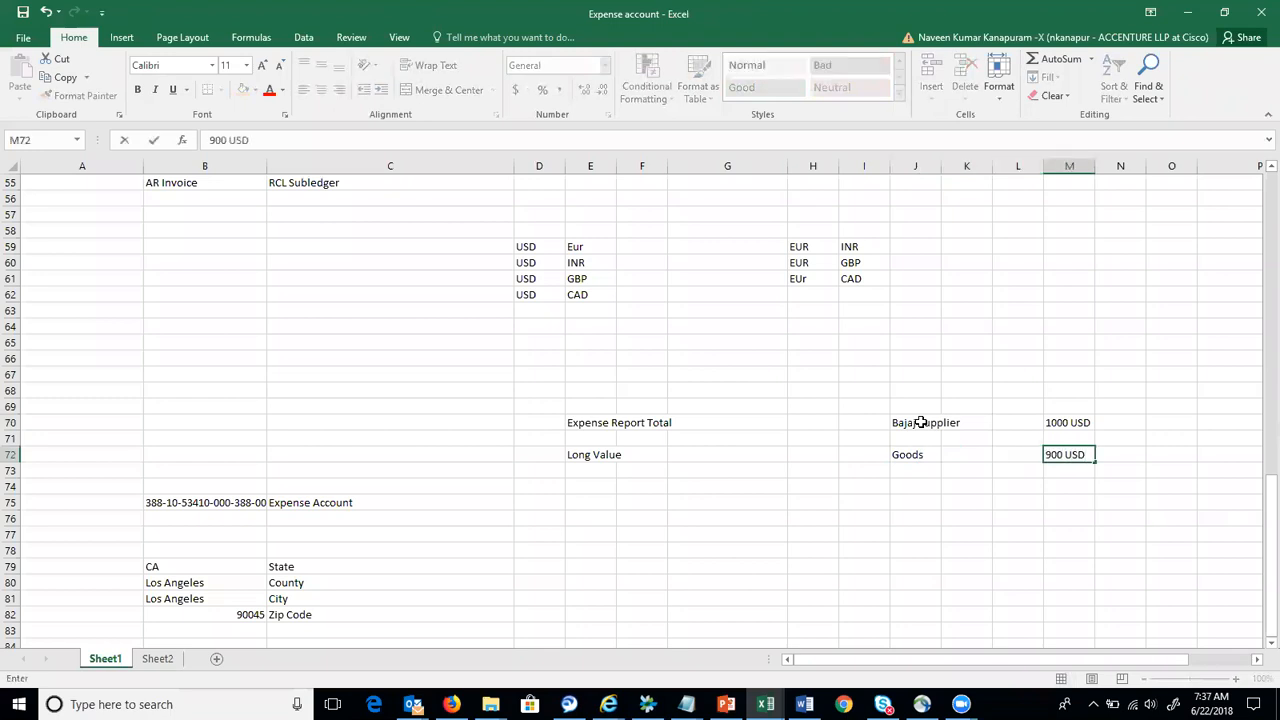
{"action": "key", "text": "Return"}
{"action": "key", "text": "Right"}
{"action": "key", "text": "Down"}
{"action": "key", "text": "Right"}
{"action": "key", "text": "Right"}
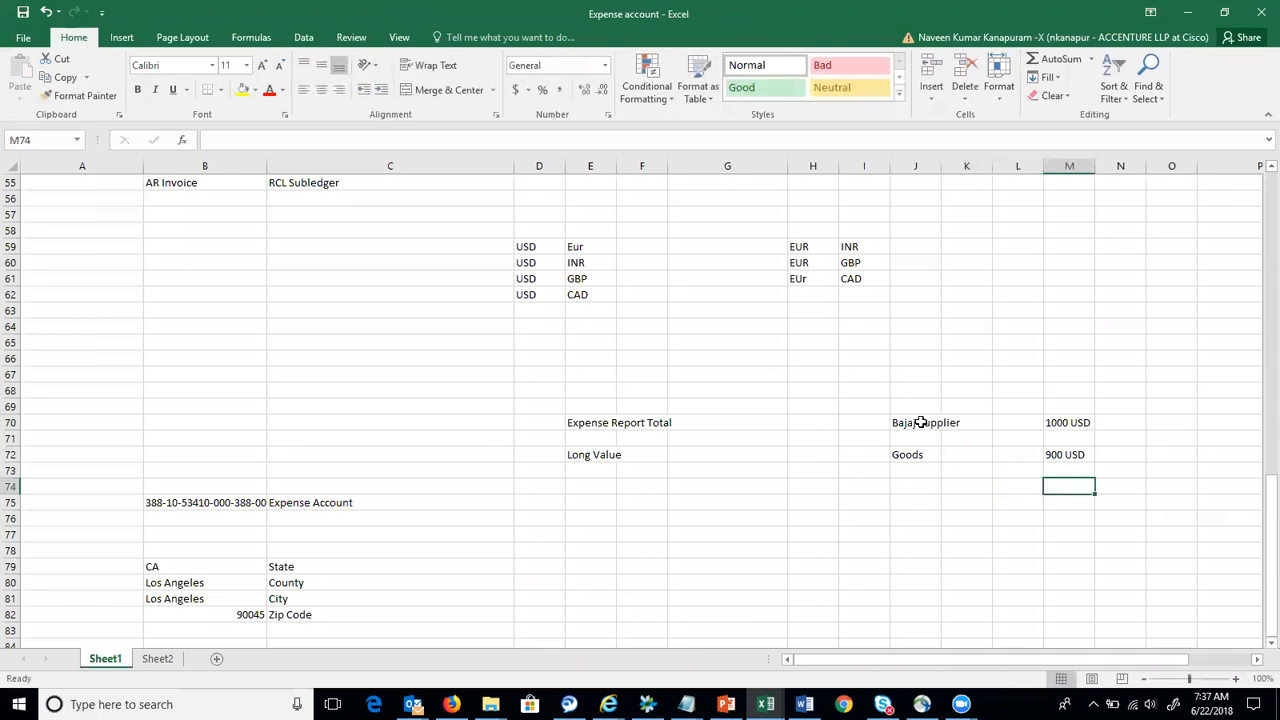
{"action": "key", "text": "Left"}
{"action": "key", "text": "Left"}
{"action": "key", "text": "Left"}
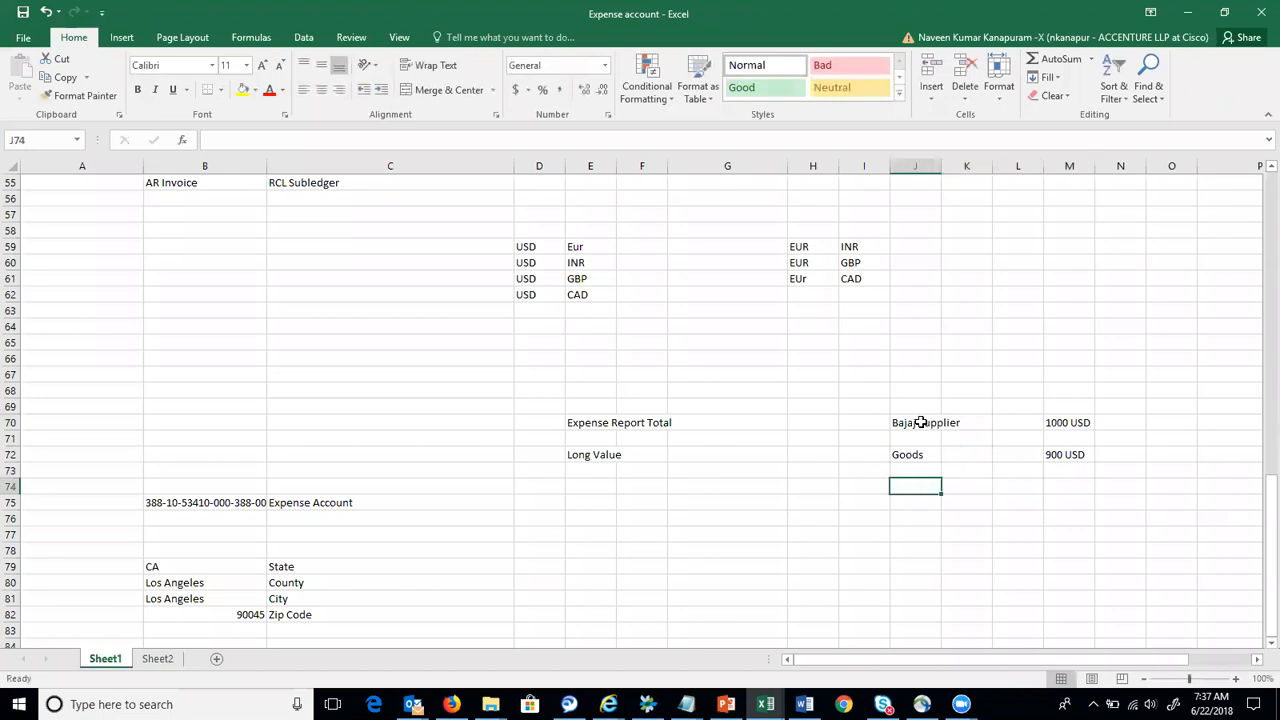
{"action": "key", "text": "Up"}
{"action": "key", "text": "Up"}
{"action": "key", "text": "Up"}
{"action": "key", "text": "Up"}
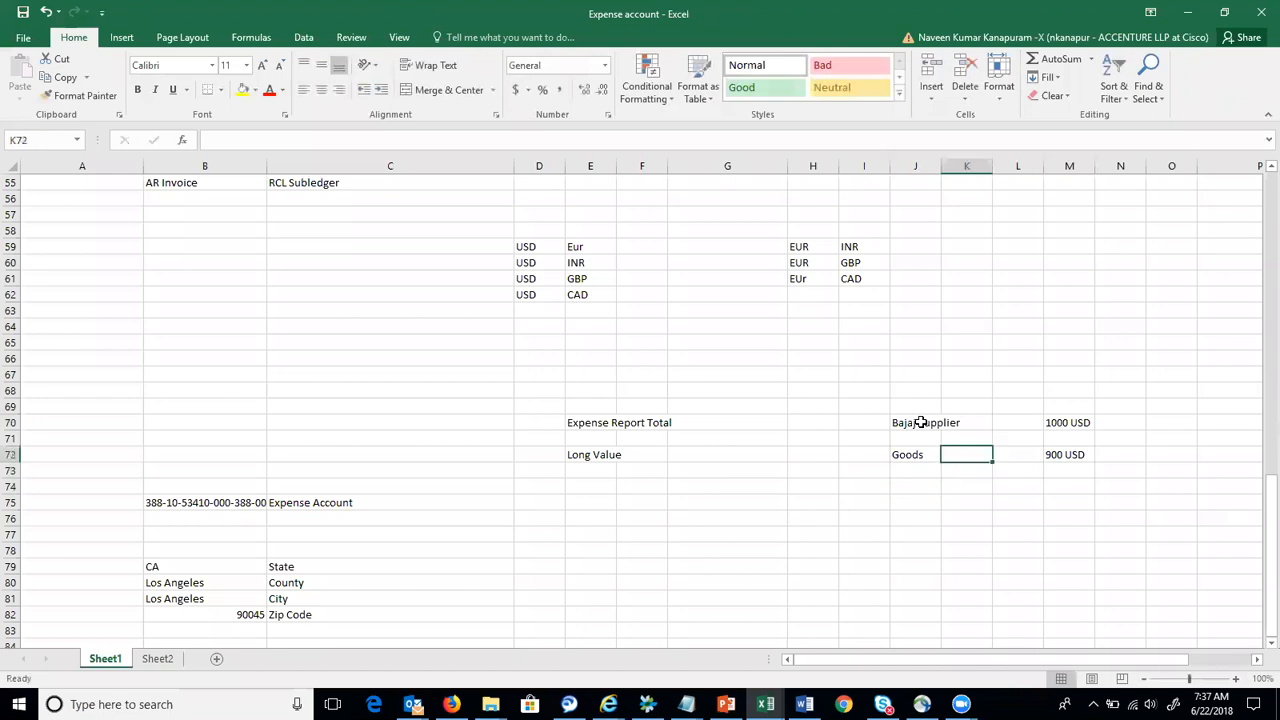
{"action": "key", "text": "Right"}
{"action": "key", "text": "Right"}
{"action": "key", "text": "Right"}
{"action": "key", "text": "Right"}
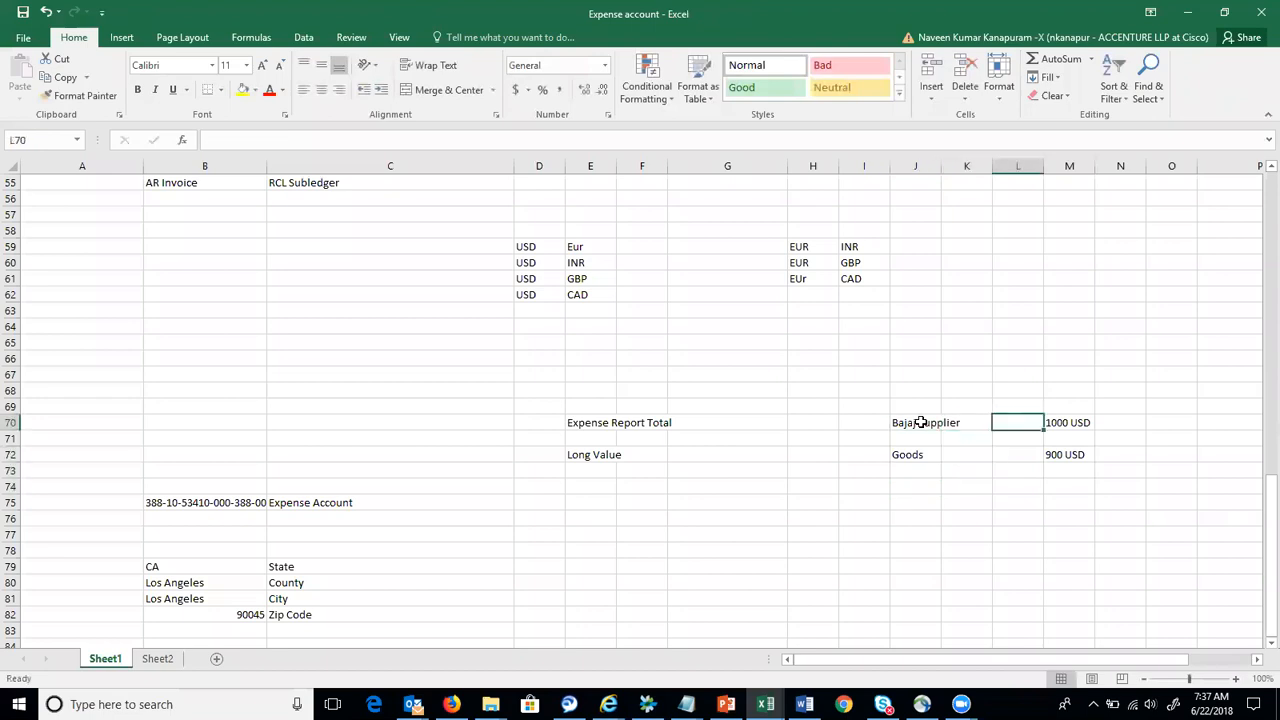
Enter 100 USD in cell M74, two rows below the Goods amount
{"action": "key", "text": "Down"}
{"action": "key", "text": "Down"}
{"action": "key", "text": "Down"}
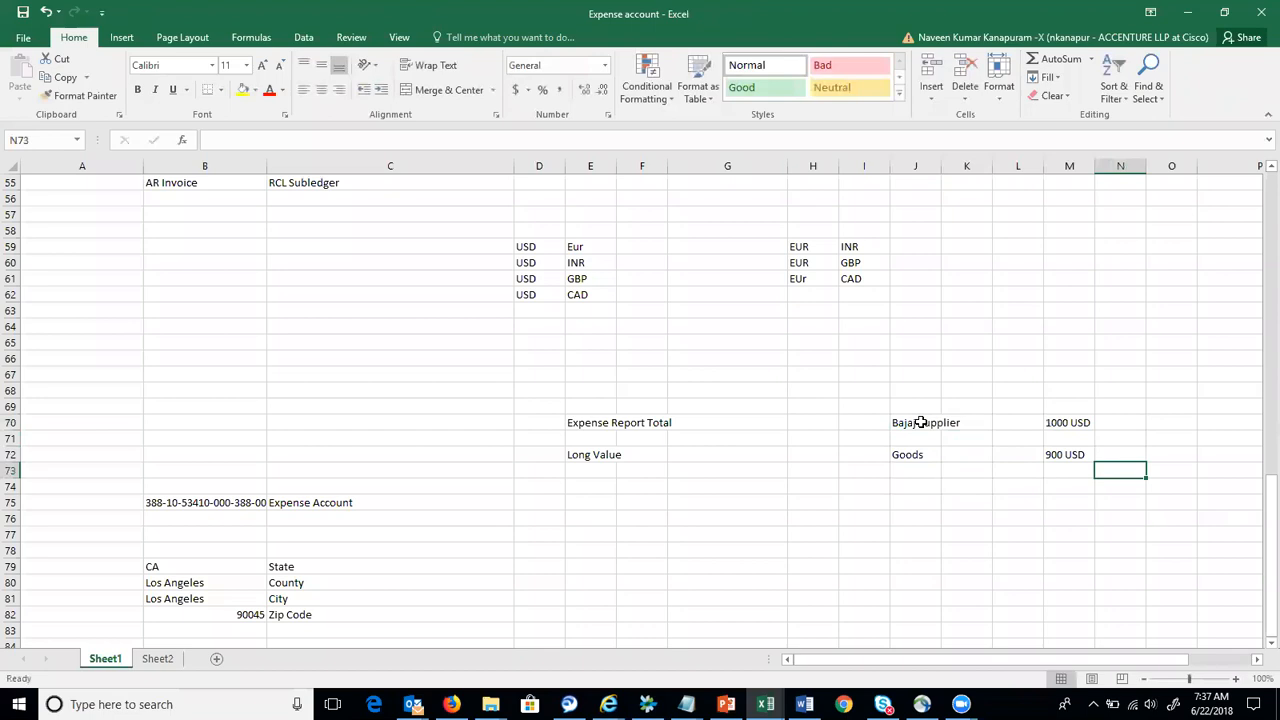
{"action": "key", "text": "Down"}
{"action": "key", "text": "Left"}
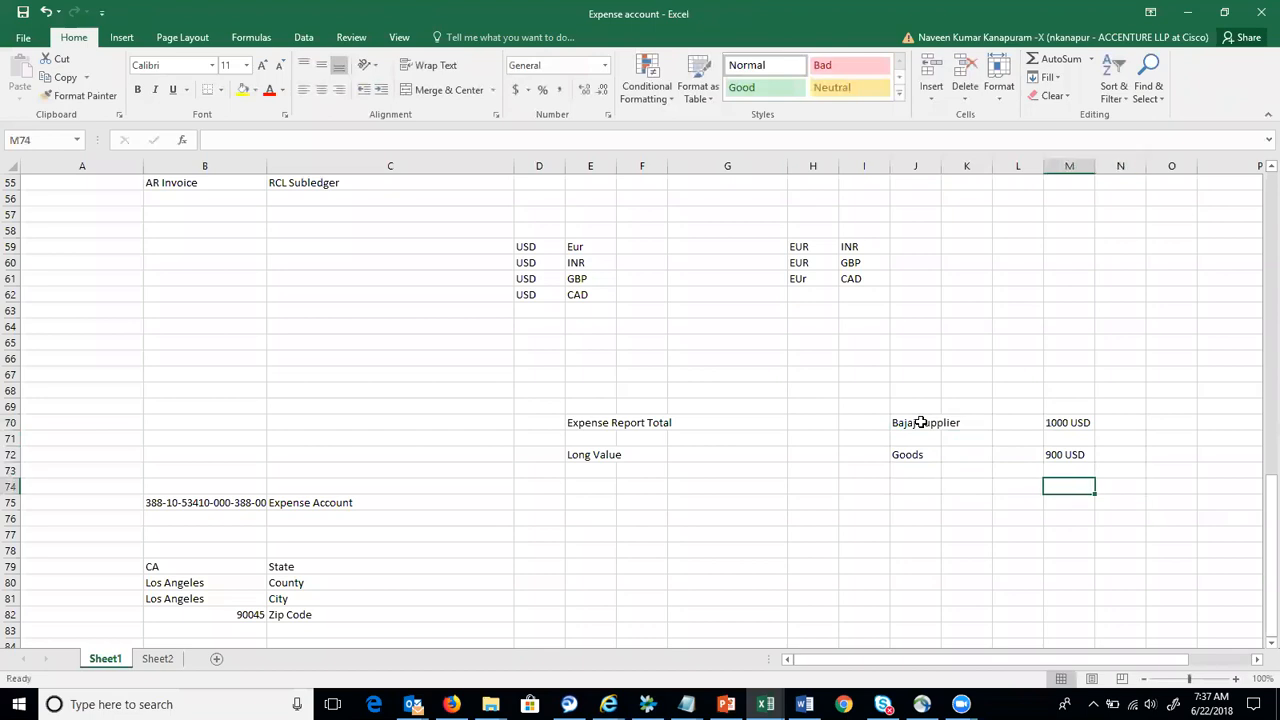
{"action": "type", "text": "100 USD"}
{"action": "key", "text": "Return"}
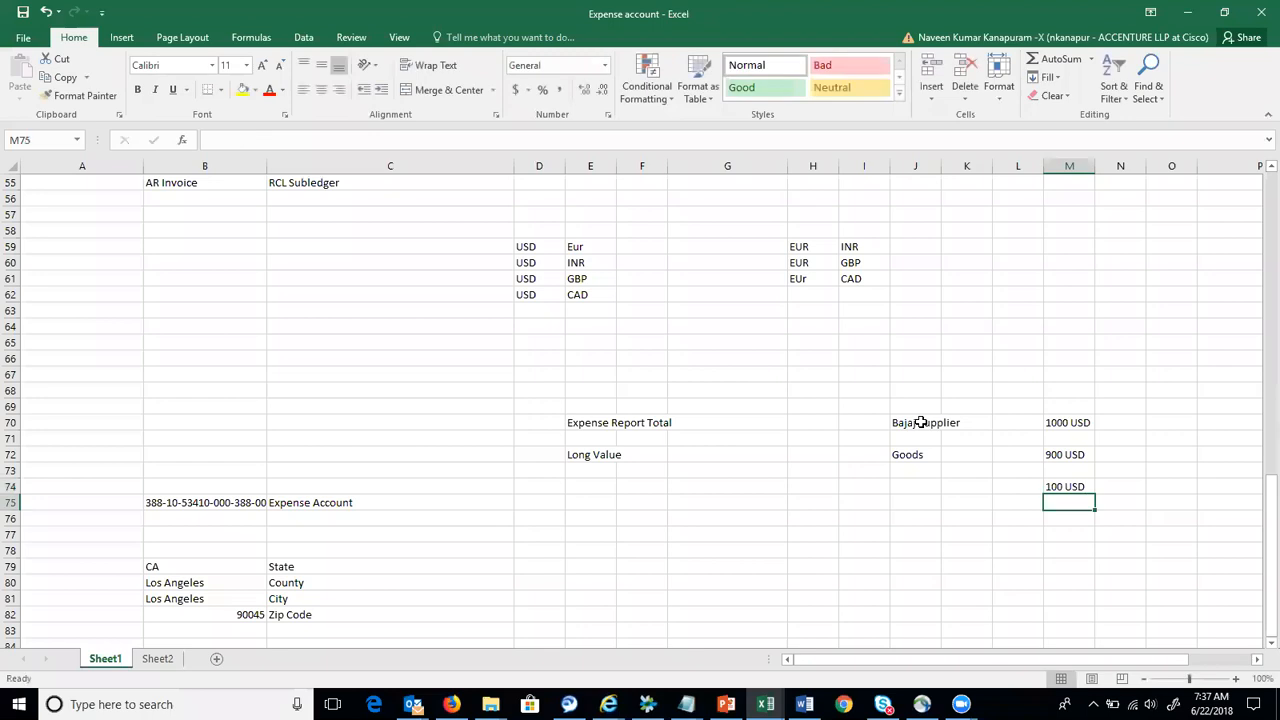
Label the 100 USD row as DM in cell J74
{"action": "key", "text": "Up"}
{"action": "key", "text": "Up"}
{"action": "key", "text": "Down"}
{"action": "key", "text": "Left"}
{"action": "key", "text": "Left"}
{"action": "key", "text": "Left"}
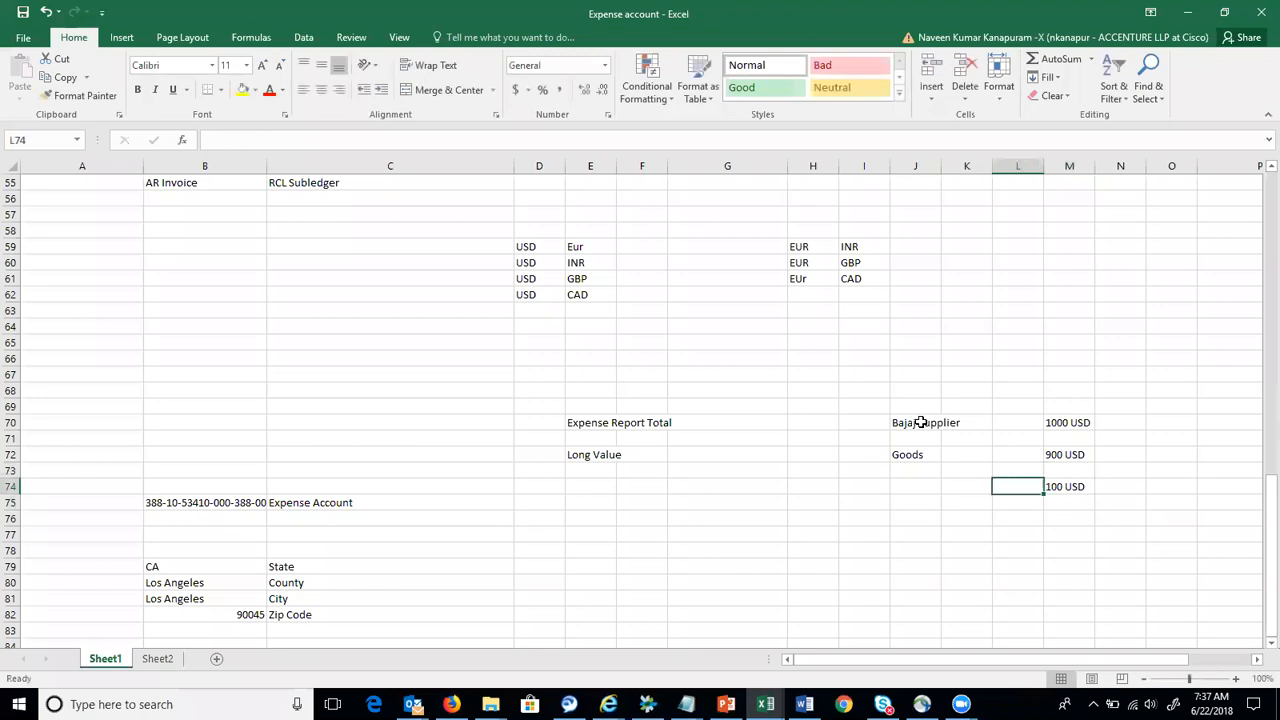
{"action": "type", "text": "DM"}
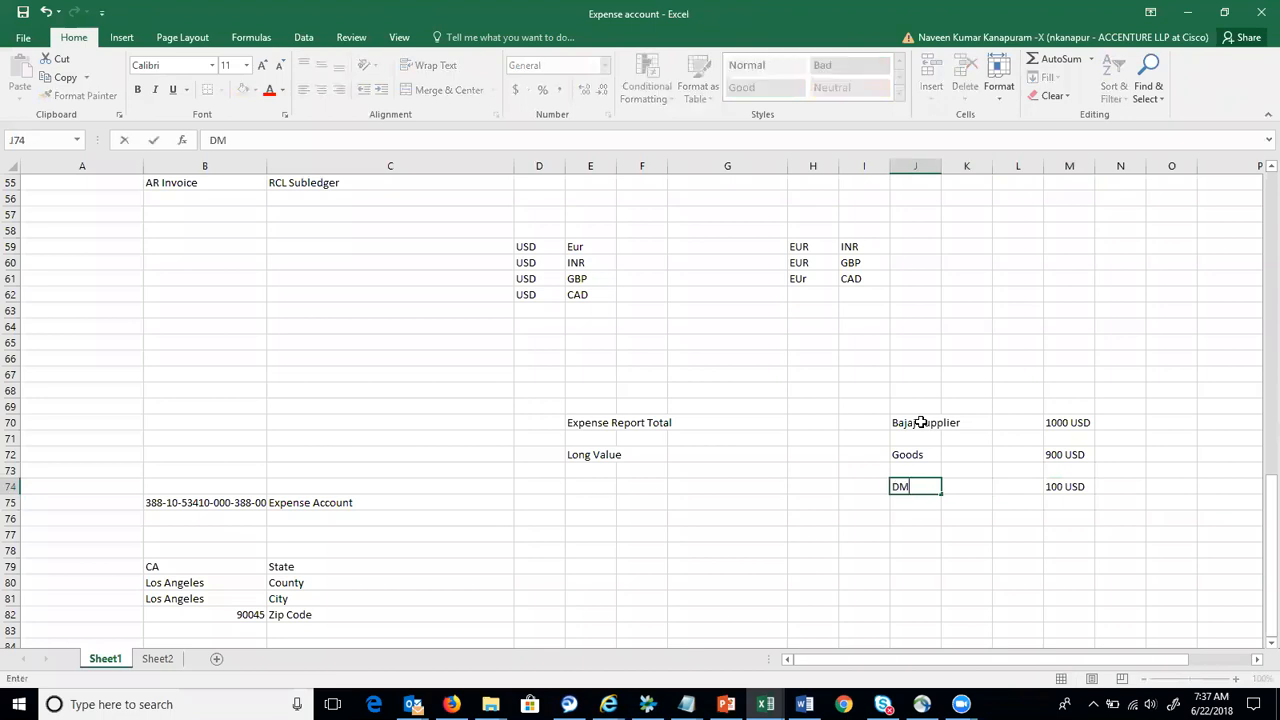
{"action": "key", "text": "Return"}
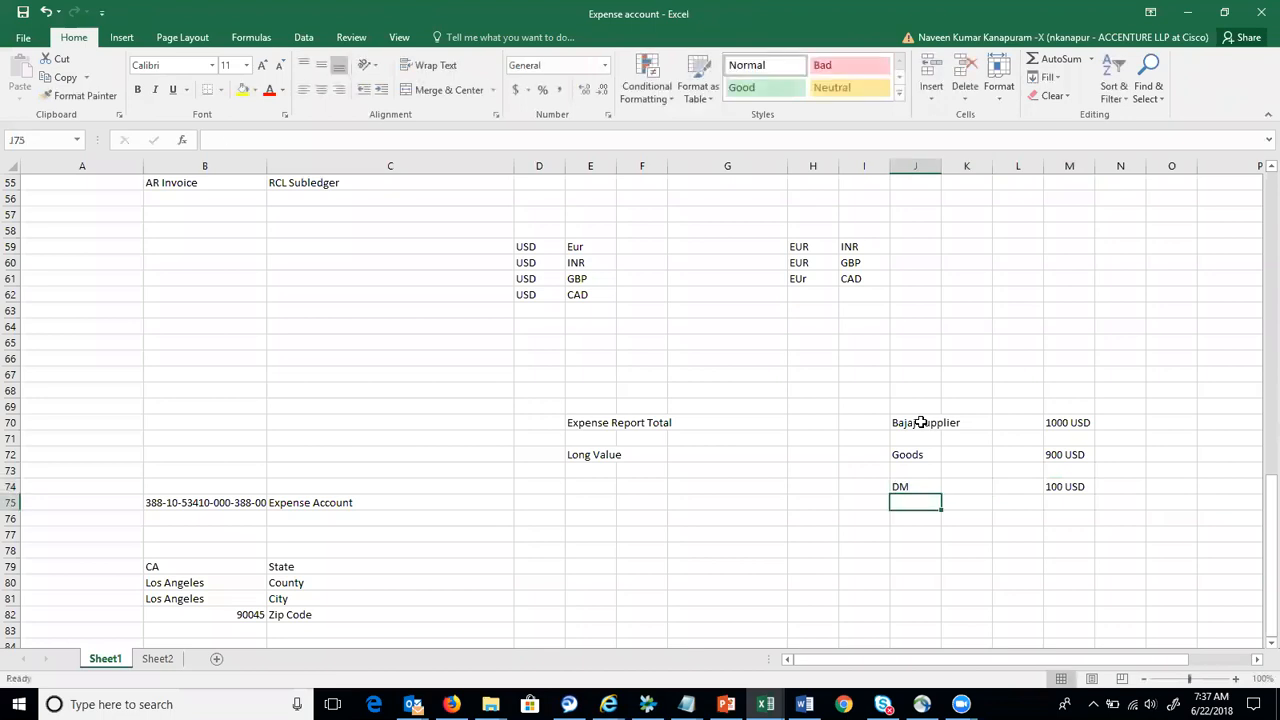
Enter Payment in cell J76 and Refund in cell M76
{"action": "key", "text": "Down"}
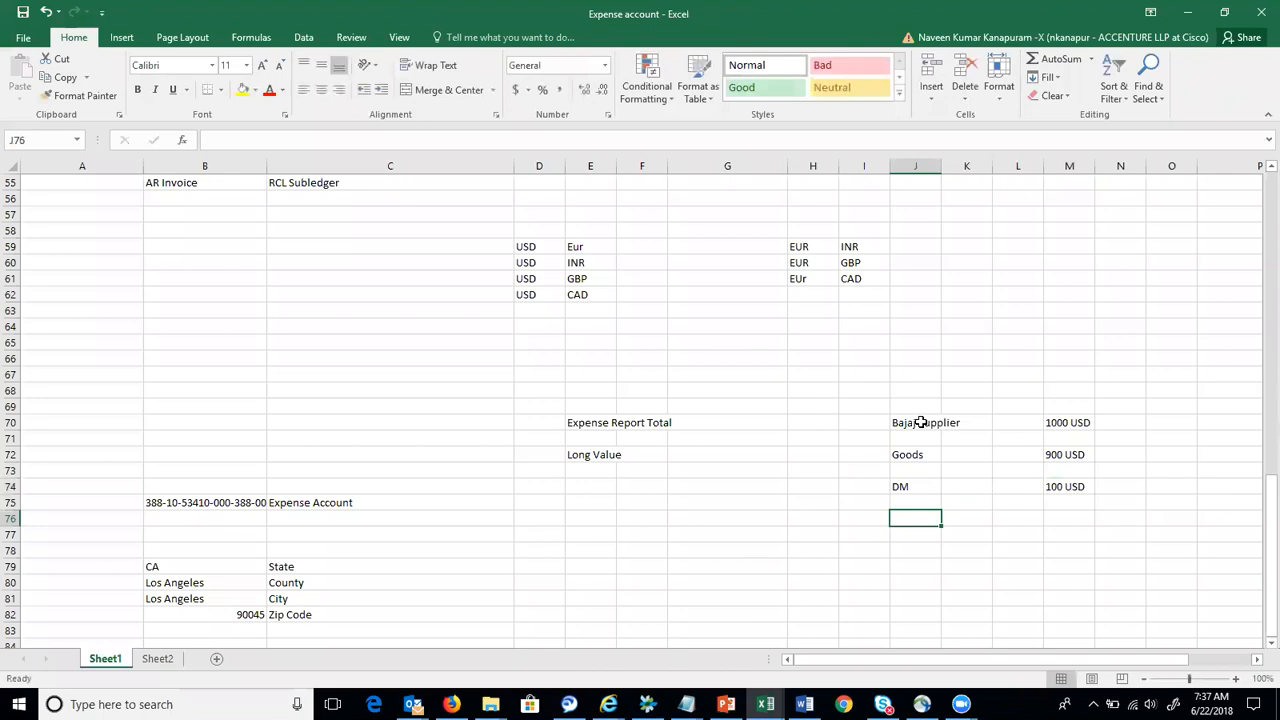
{"action": "type", "text": "Payment"}
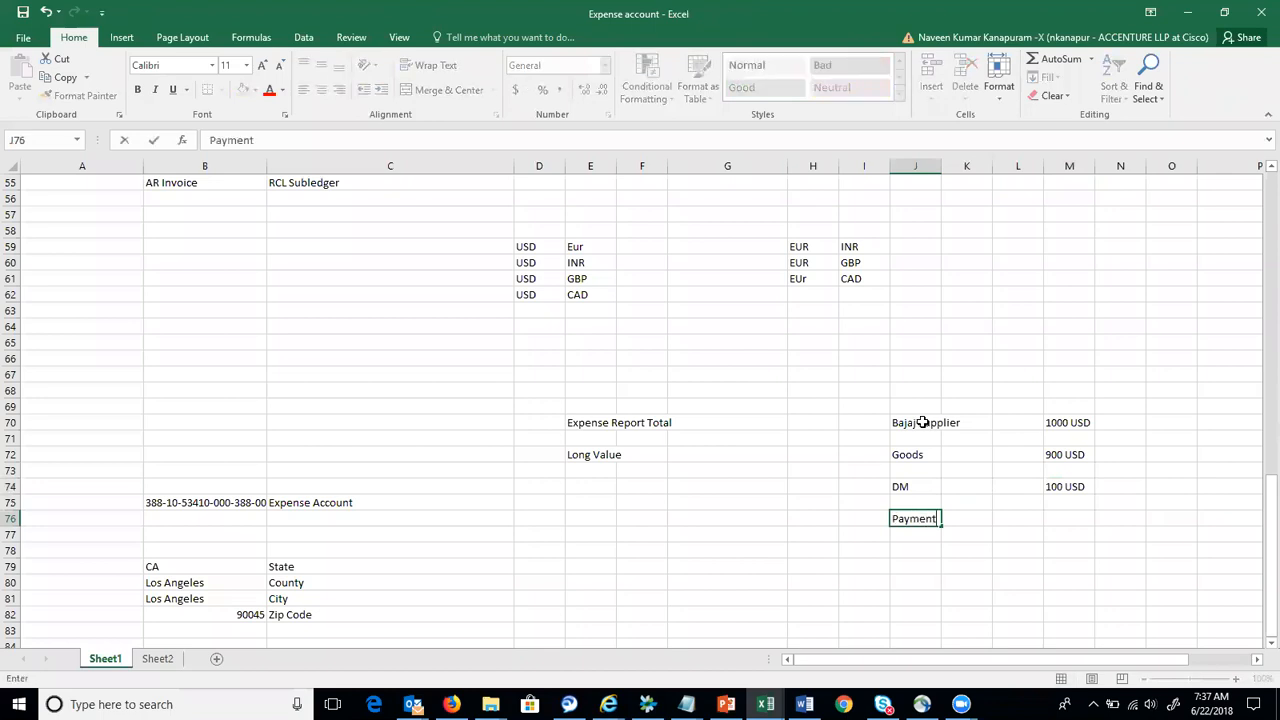
{"action": "key", "text": "Right"}
{"action": "key", "text": "Right"}
{"action": "key", "text": "Right"}
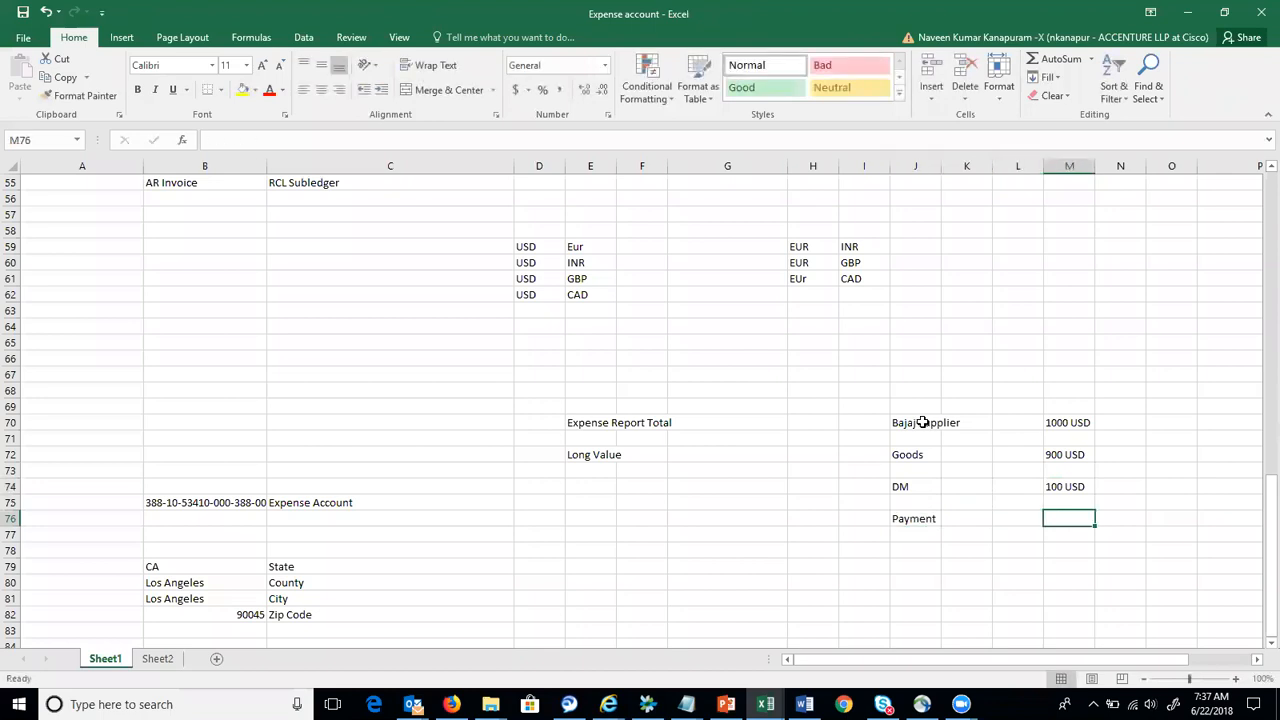
{"action": "type", "text": "Refund"}
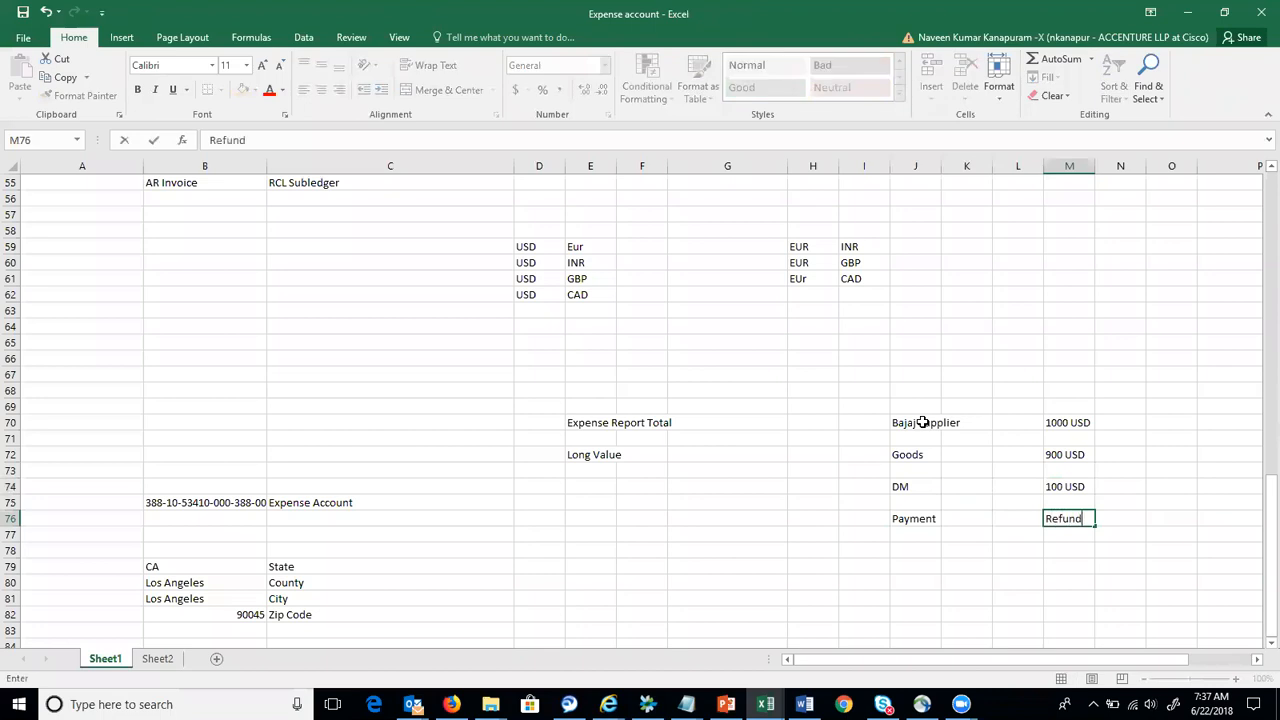
{"action": "key", "text": "Return"}
{"action": "key", "text": "Up"}
{"action": "key", "text": "Up"}
{"action": "key", "text": "Up"}
{"action": "key", "text": "Right"}
{"action": "key", "text": "Right"}
{"action": "key", "text": "Right"}
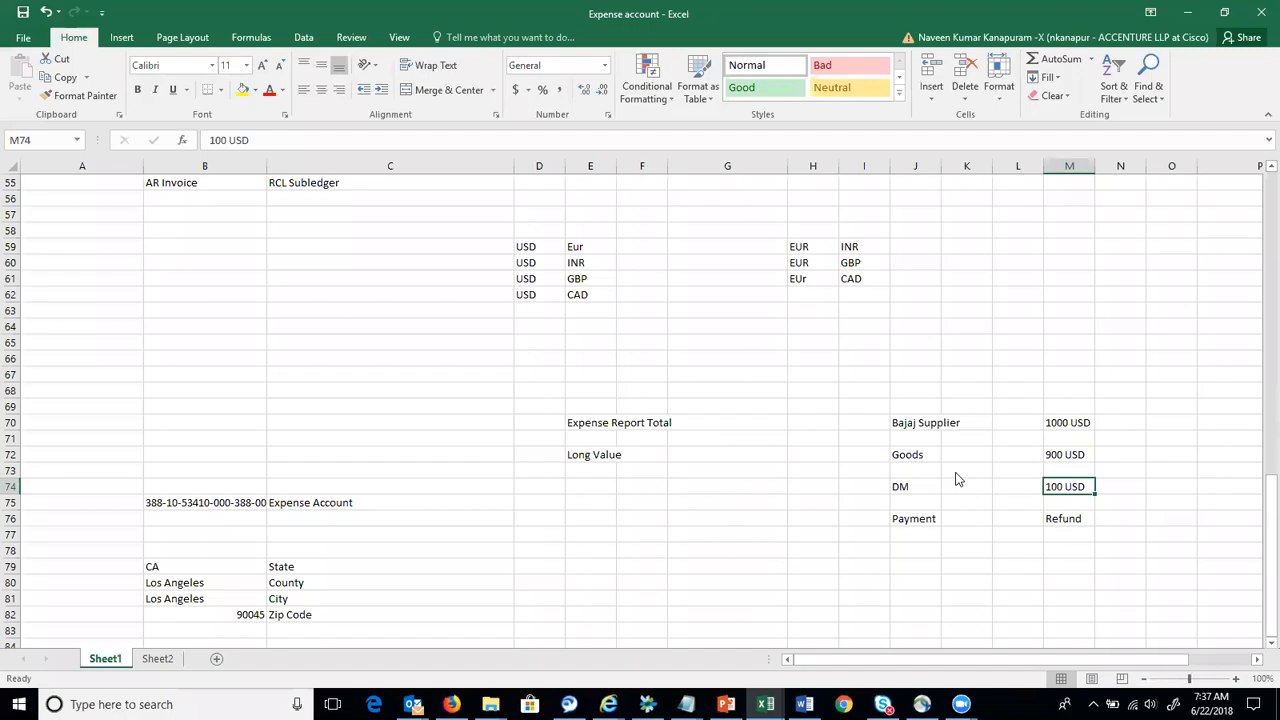
Switch to Oracle Applications in Firefox and start creating a new payables invoice
{"action": "key", "text": "alt+Tab"}
{"action": "key", "text": "alt+Tab"}
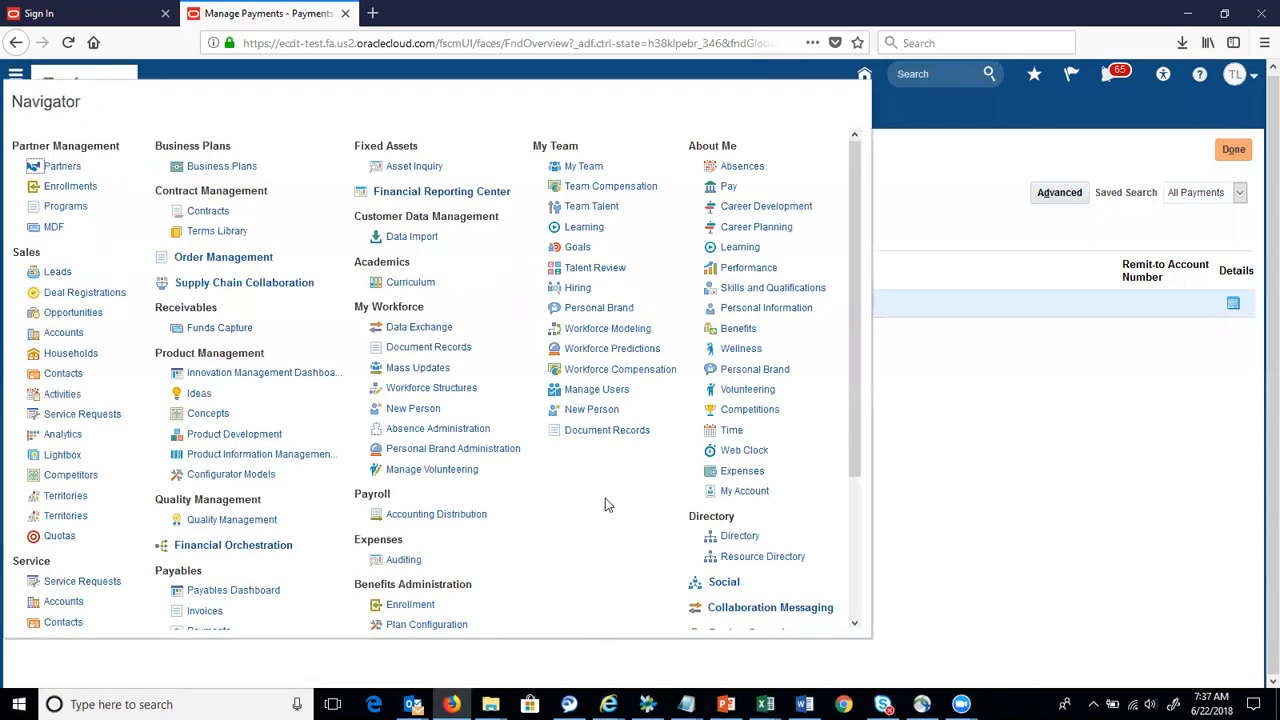
{"action": "left_click", "coordinate": [206, 613]}
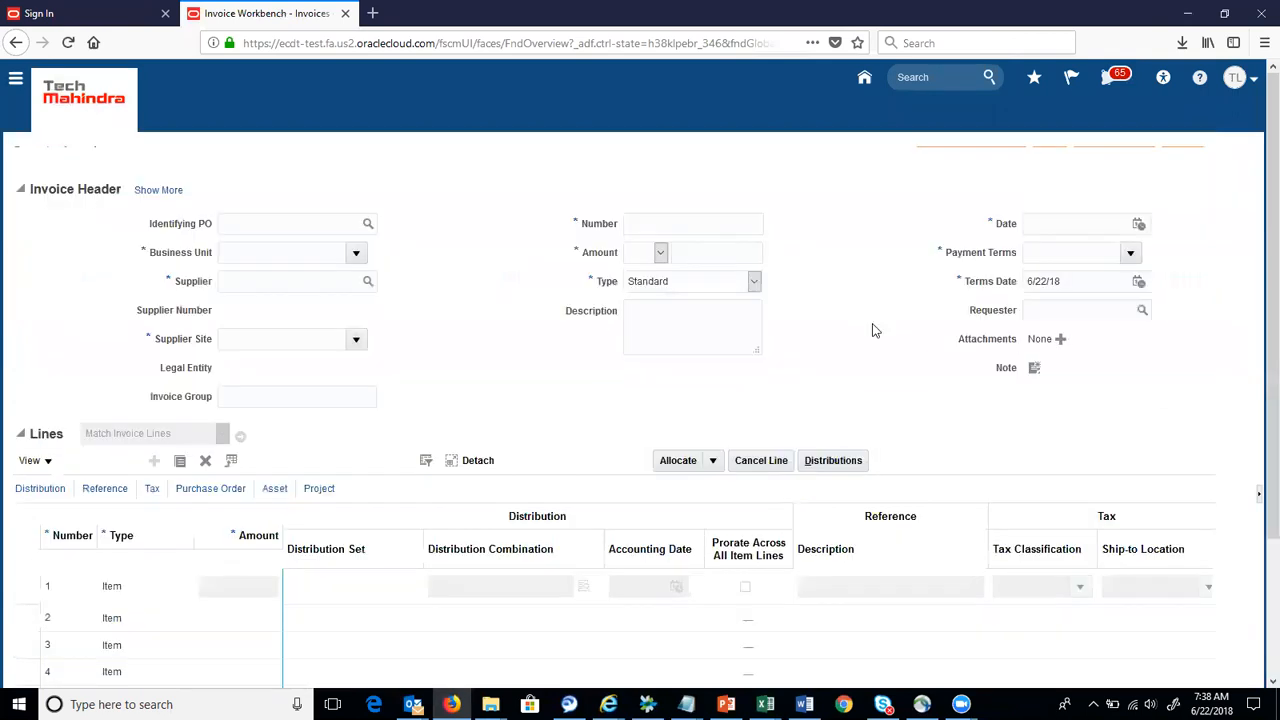
Set the invoice's business unit to LG18 BU1
{"action": "left_click", "coordinate": [350, 280]}
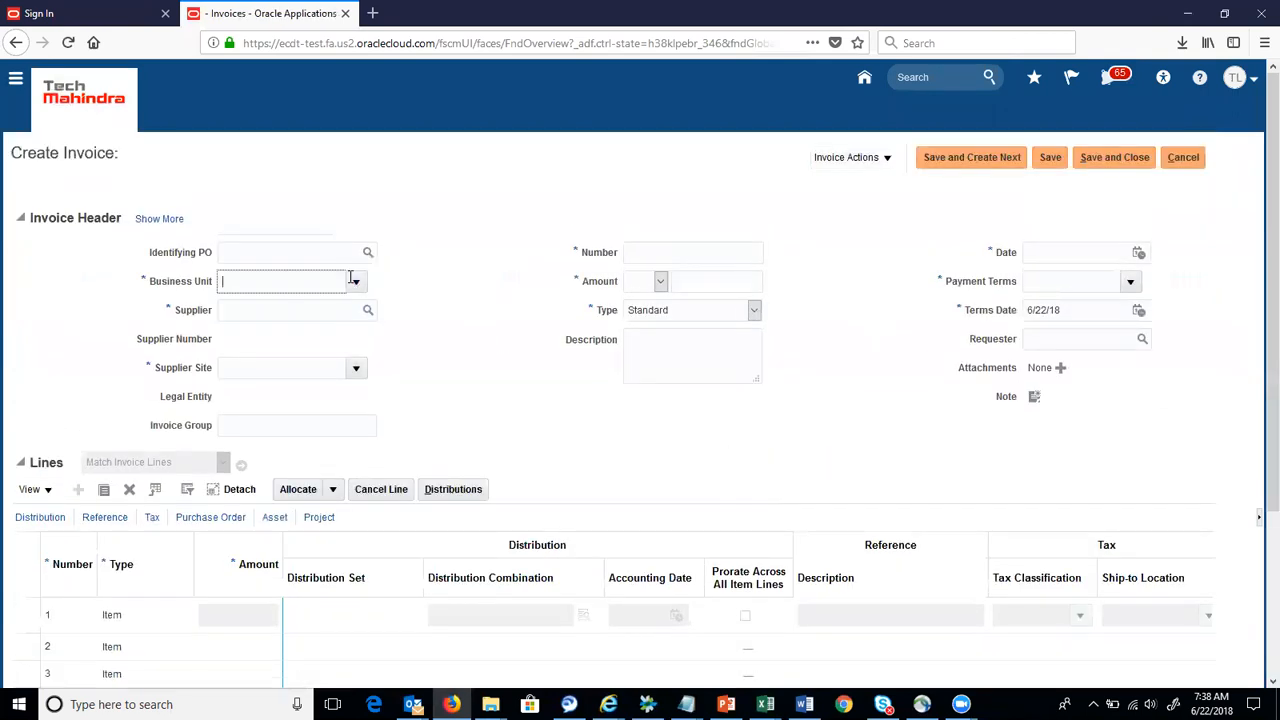
{"action": "type", "text": "LG"}
{"action": "key", "text": "Tab"}
{"action": "left_click", "coordinate": [552, 424]}
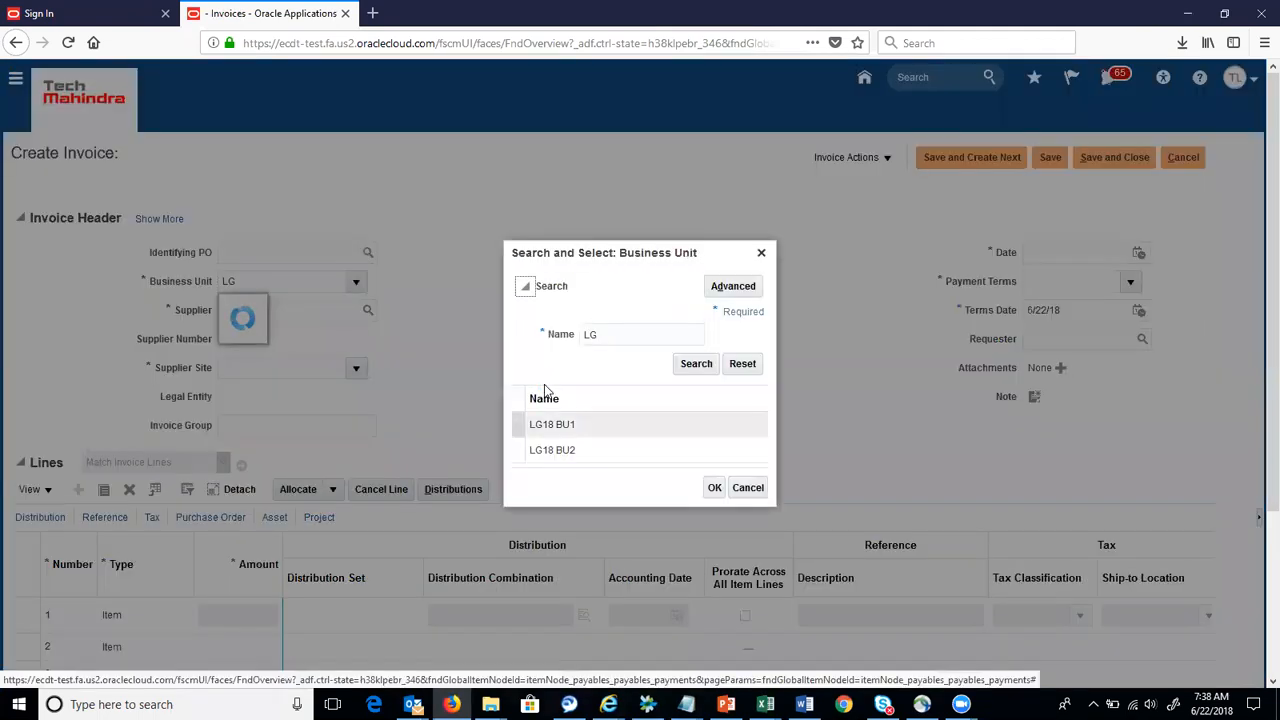
{"action": "left_click", "coordinate": [715, 488]}
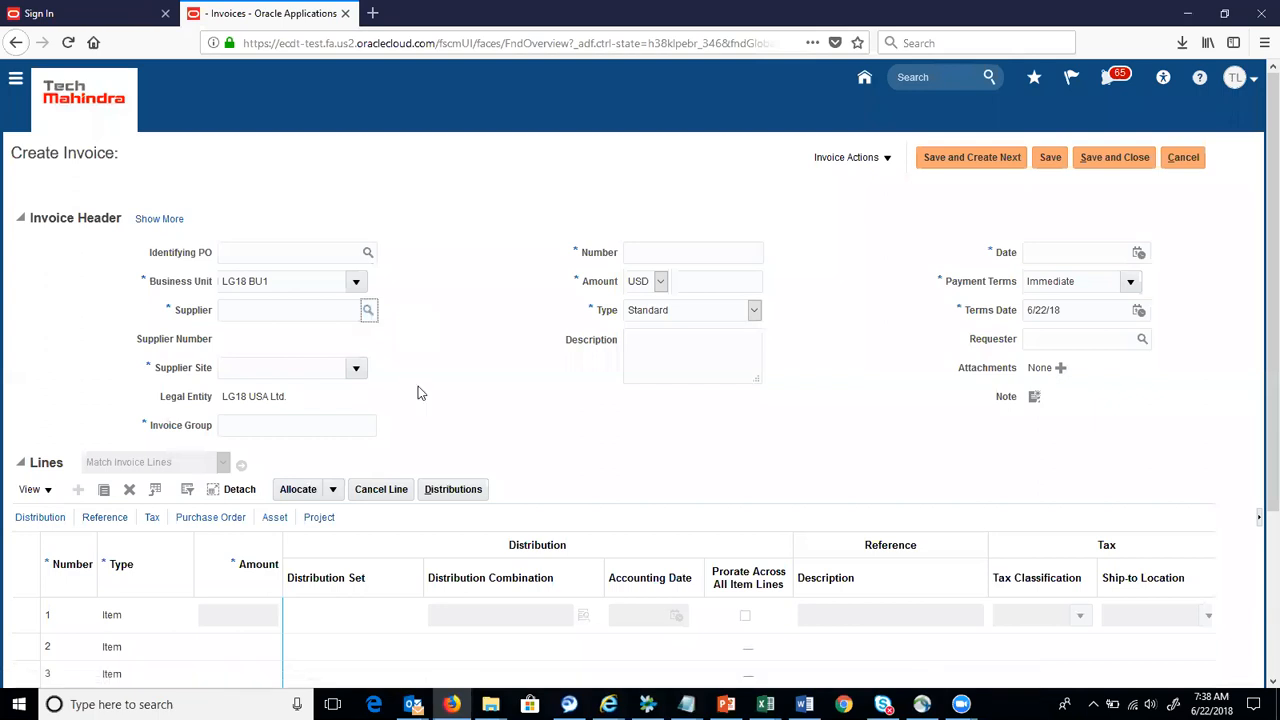
Search for Bajaj and select Bajaj Supplier as the invoice's supplier
{"action": "type", "text": "Bajaj"}
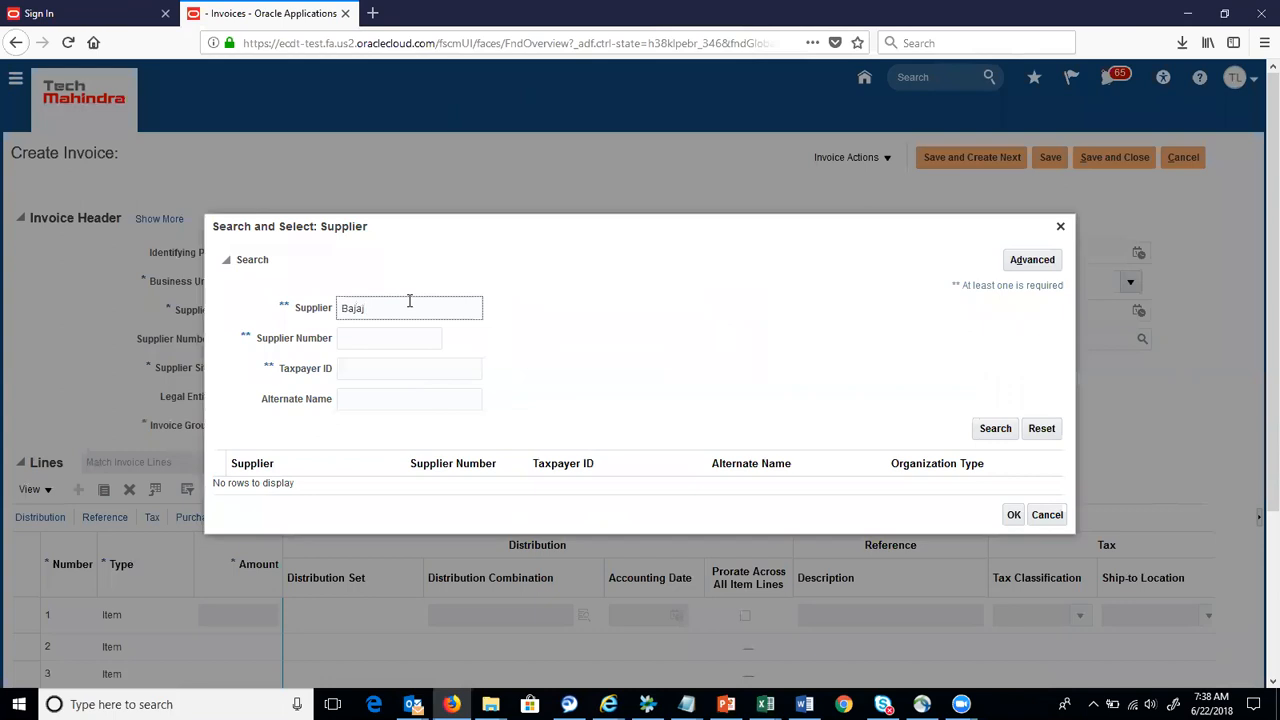
{"action": "key", "text": "Return"}
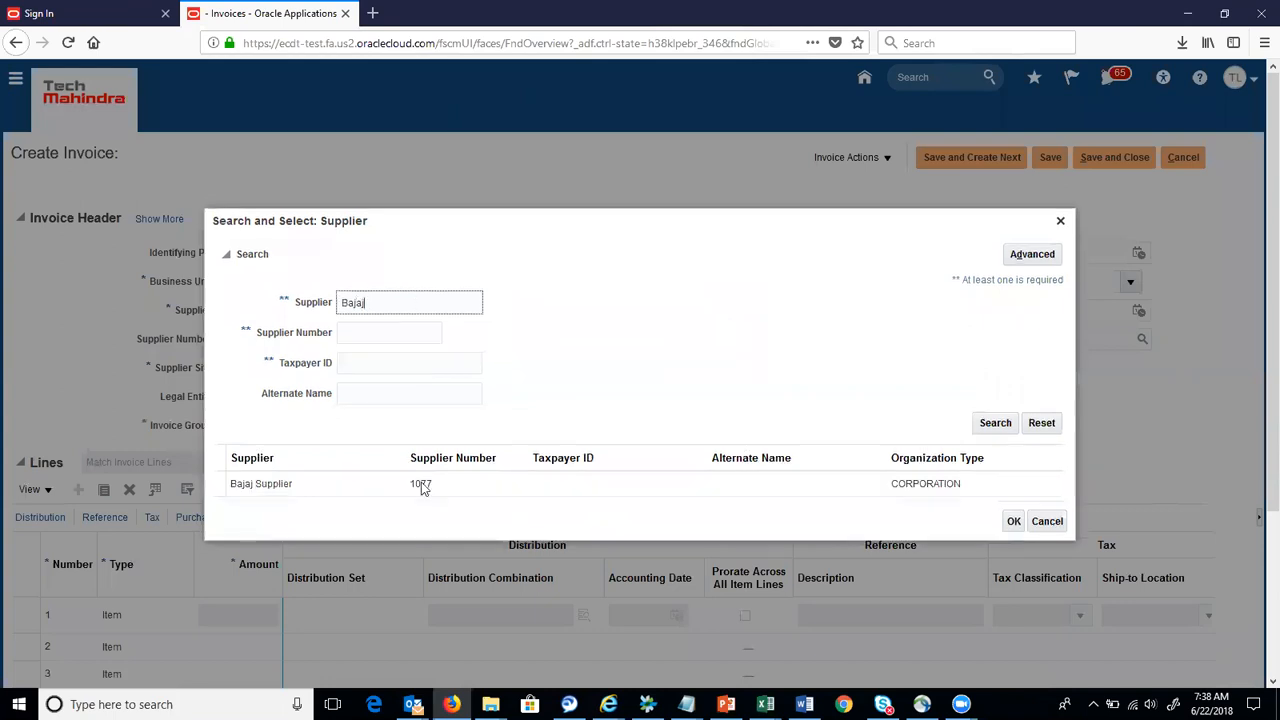
{"action": "left_click", "coordinate": [350, 488]}
{"action": "left_click", "coordinate": [1013, 521]}
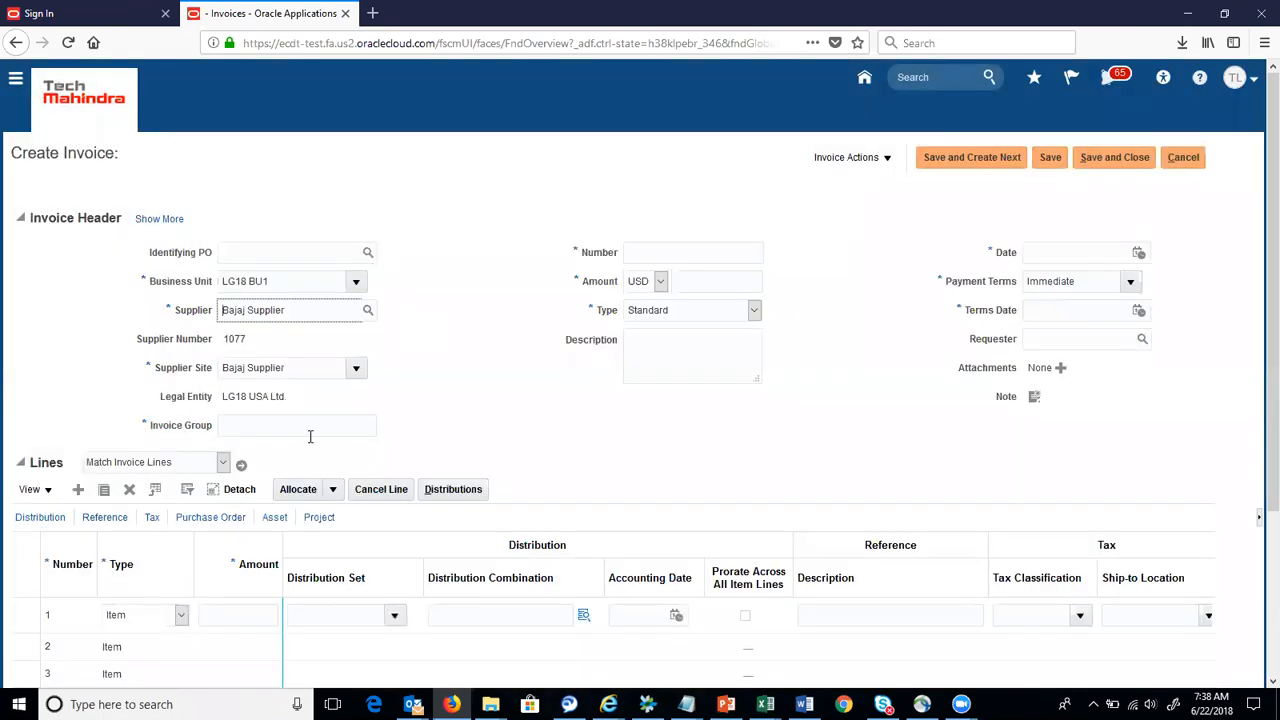
Set the invoice group to 768
{"action": "left_click", "coordinate": [310, 436]}
{"action": "type", "text": "768"}
{"action": "key", "text": "Tab"}
{"action": "key", "text": "Return"}
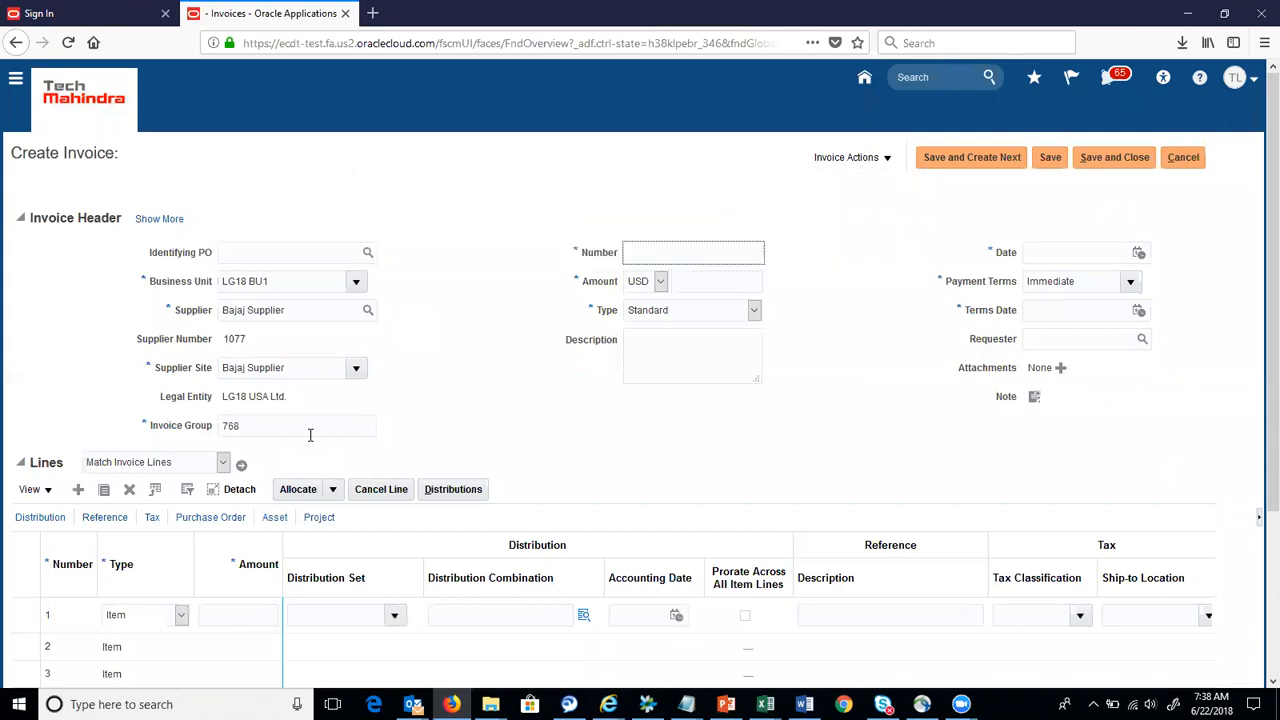
Set the invoice number to 210 and the invoice amount to 1,200 USD
{"action": "type", "text": "210"}
{"action": "key", "text": "Tab"}
{"action": "key", "text": "Tab"}
{"action": "type", "text": "1"}
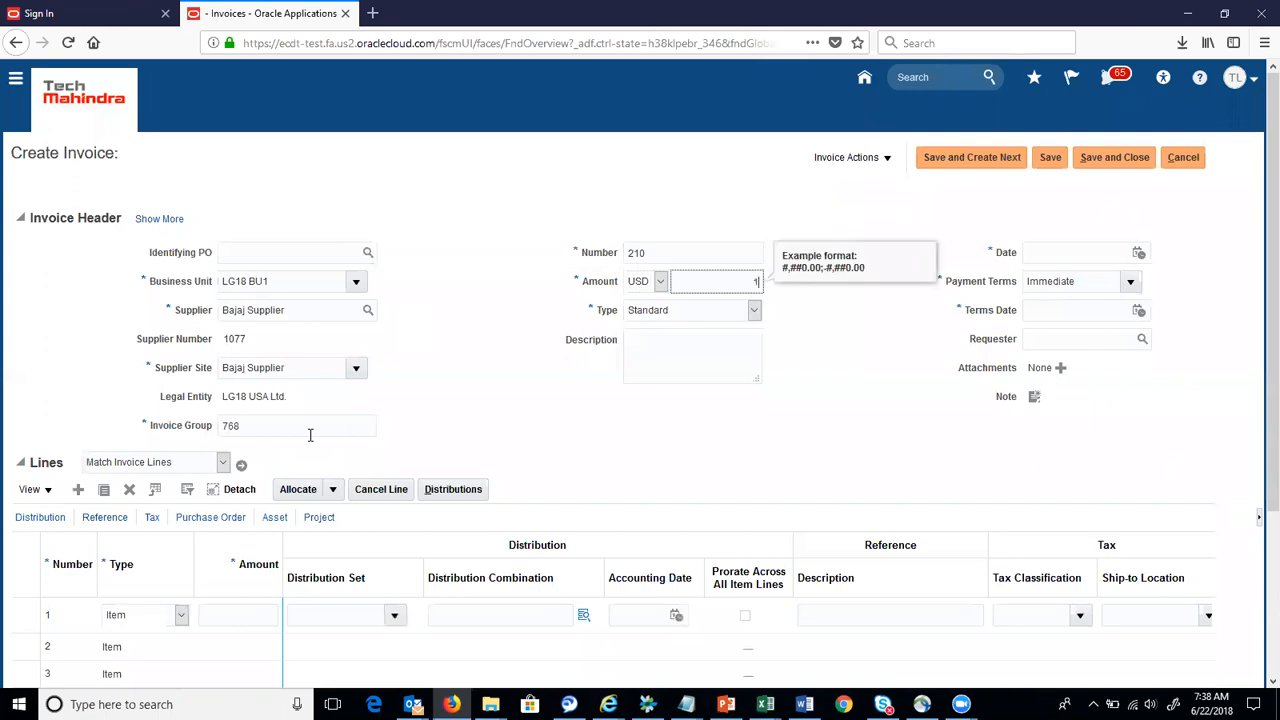
{"action": "type", "text": ",200"}
{"action": "key", "text": "Tab"}
{"action": "key", "text": "Tab"}
{"action": "key", "text": "Tab"}
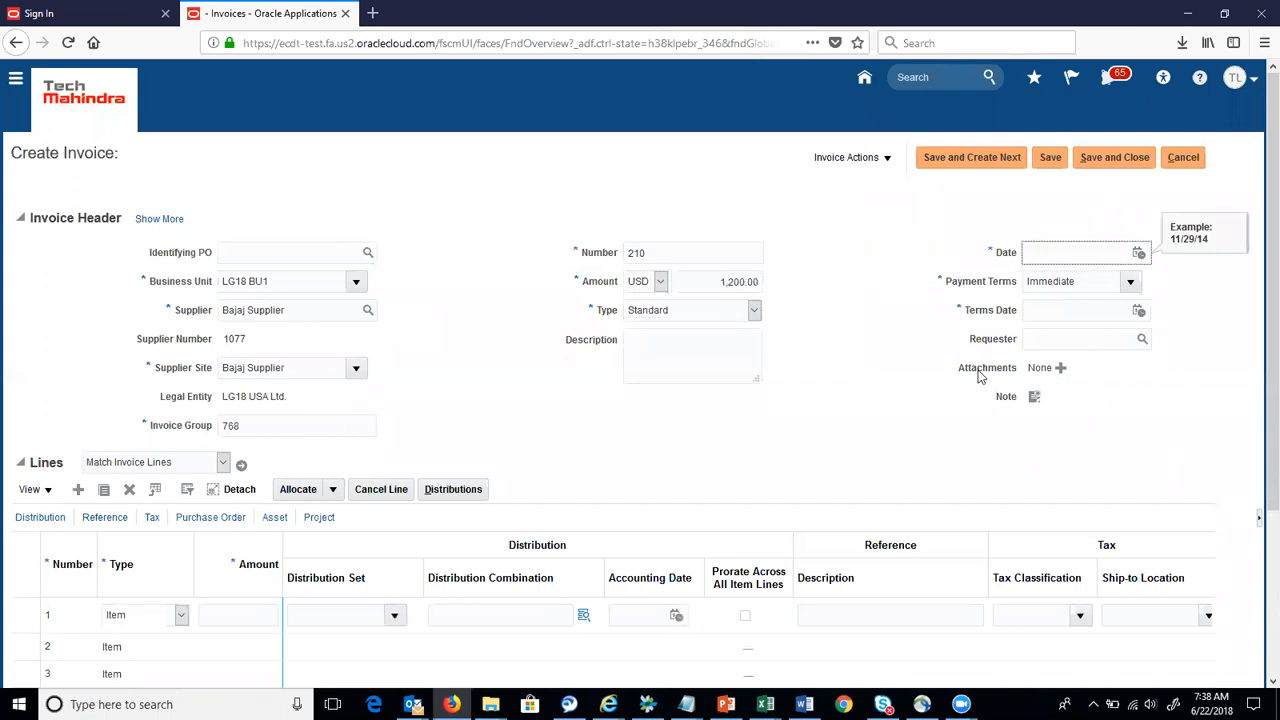
Set the invoice date and terms date to 6/22/18, with LG18_Immediate as the payment terms
{"action": "left_click", "coordinate": [1140, 254]}
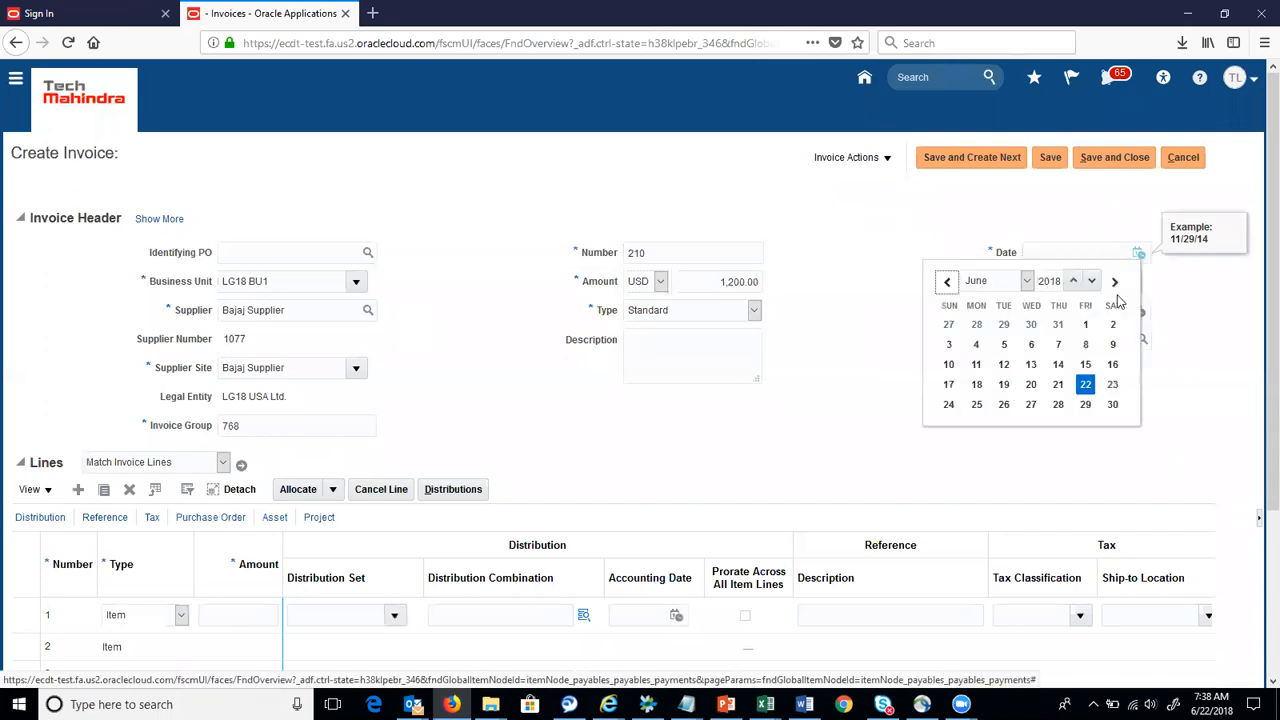
{"action": "left_click", "coordinate": [1087, 384]}
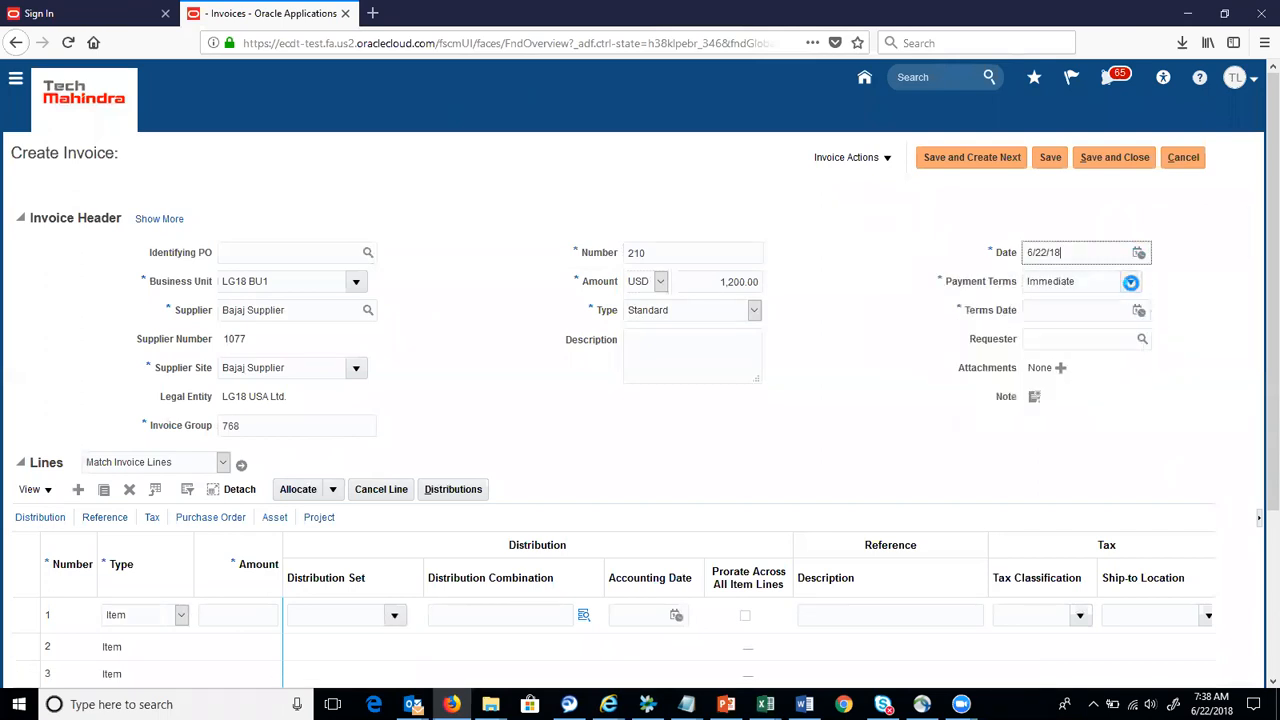
{"action": "left_click", "coordinate": [1130, 302]}
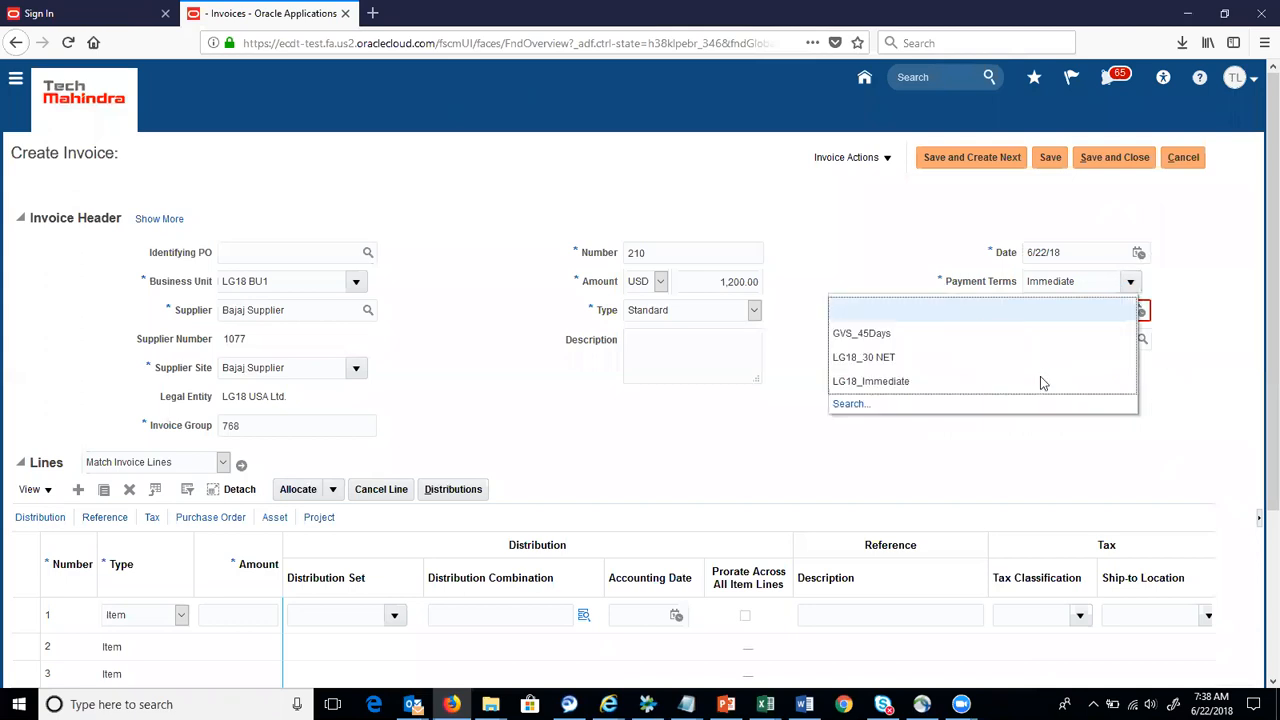
{"action": "left_click", "coordinate": [1043, 372]}
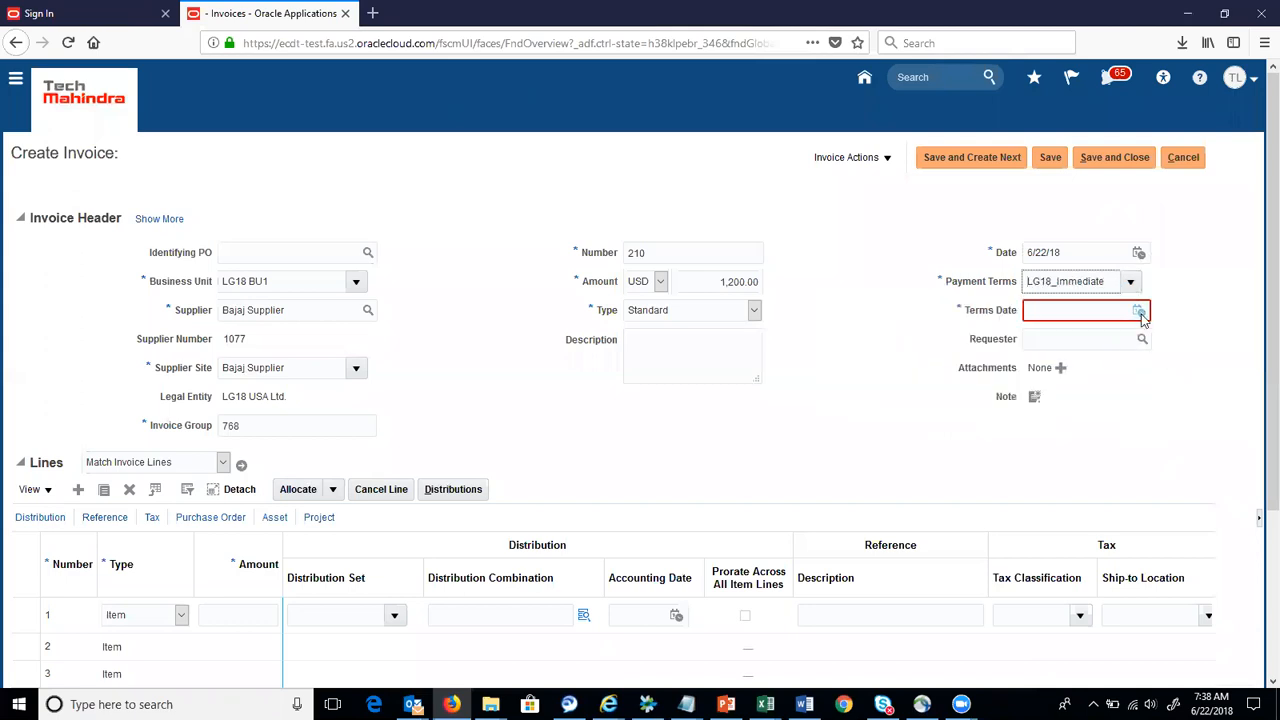
{"action": "left_click", "coordinate": [1139, 311]}
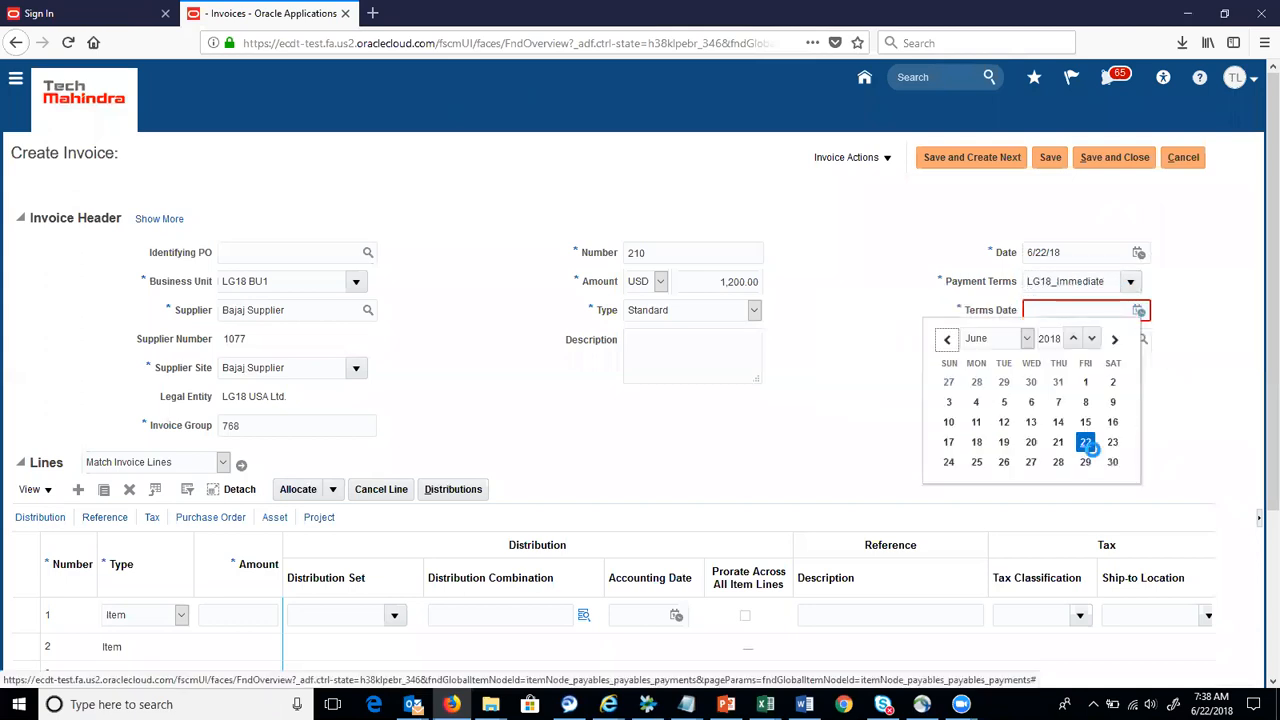
{"action": "left_click", "coordinate": [1085, 442]}
Give invoice line 1 an amount of 1,200 and the LG18_Expense Dist SET distribution set
{"action": "left_click", "coordinate": [249, 614]}
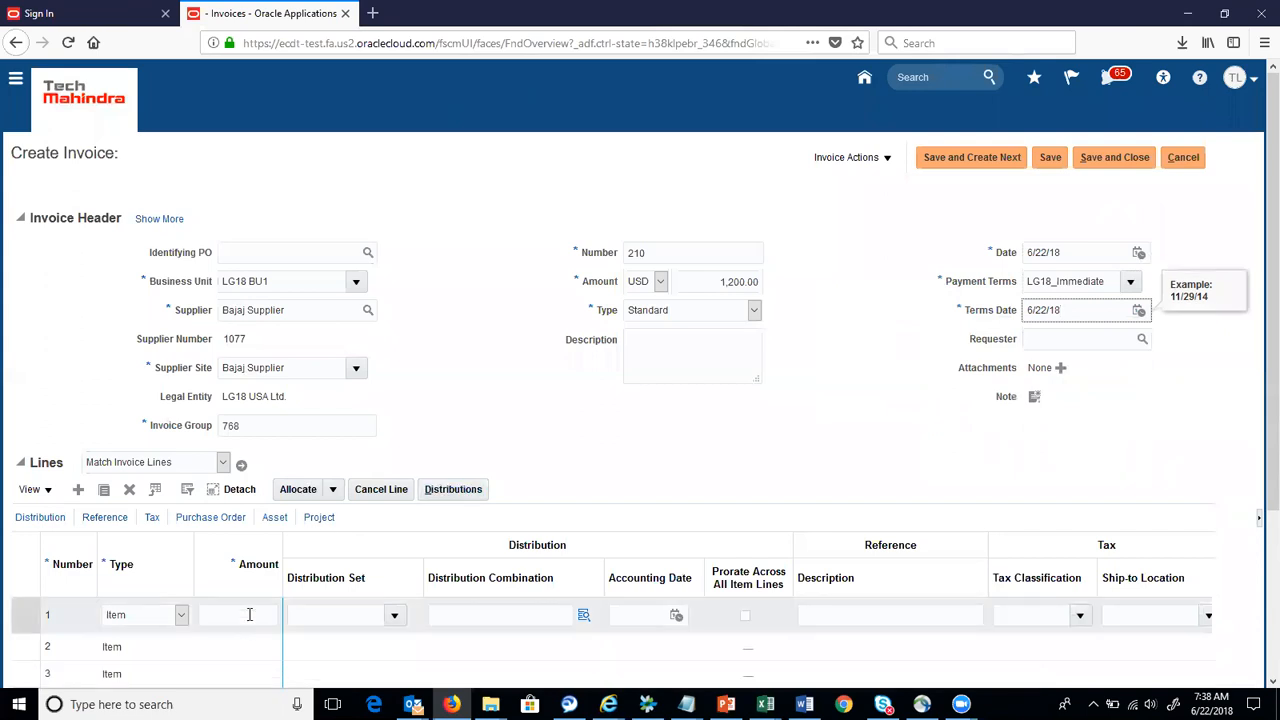
{"action": "type", "text": "1200"}
{"action": "key", "text": "Tab"}
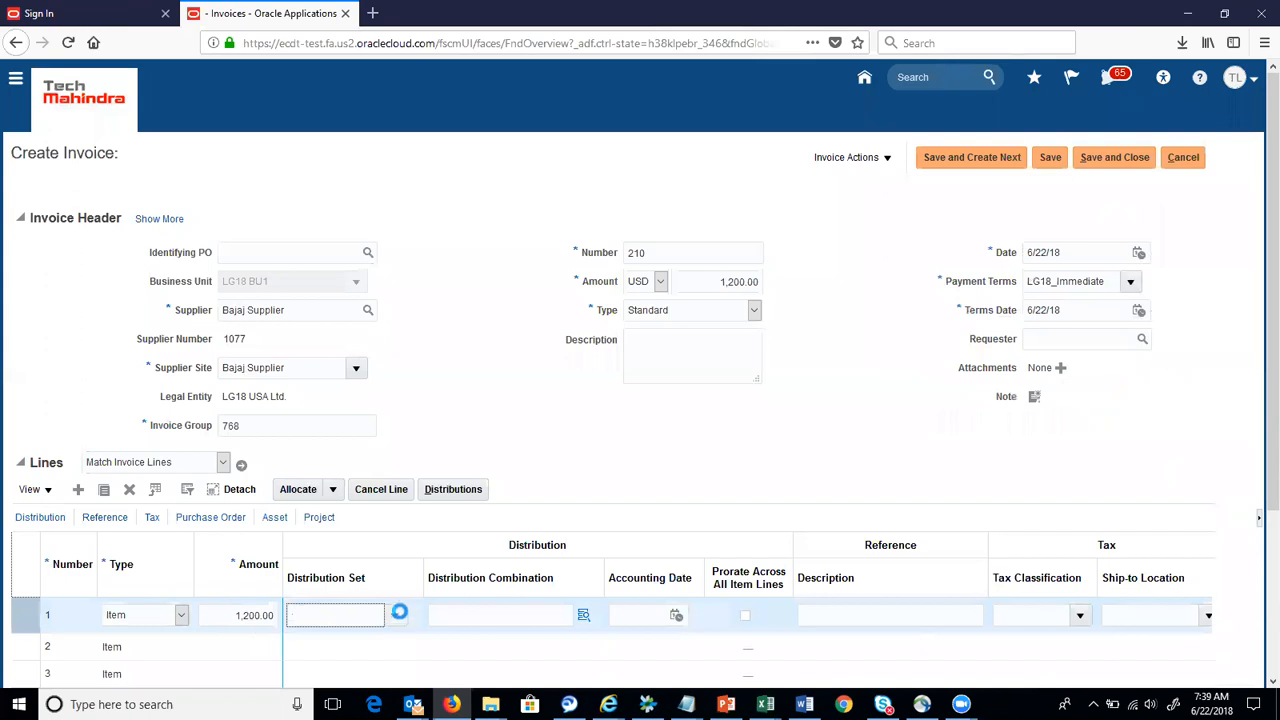
{"action": "left_click", "coordinate": [397, 614]}
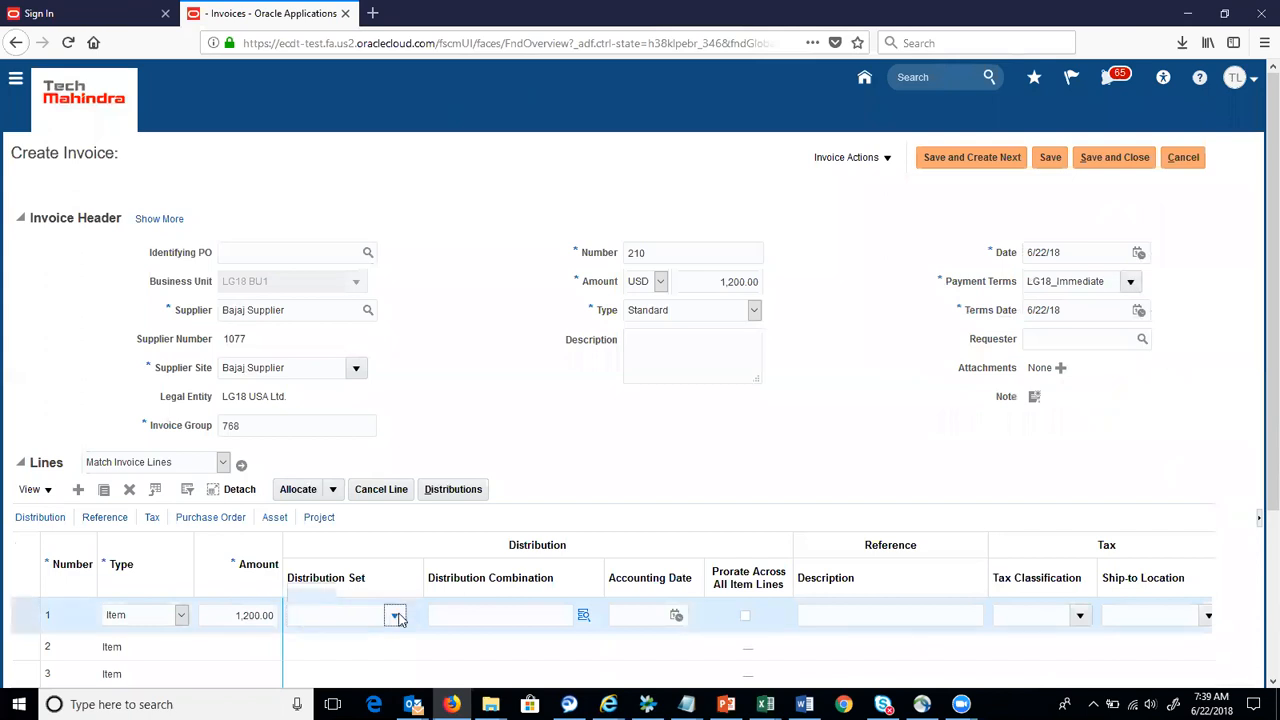
{"action": "left_click", "coordinate": [398, 567]}
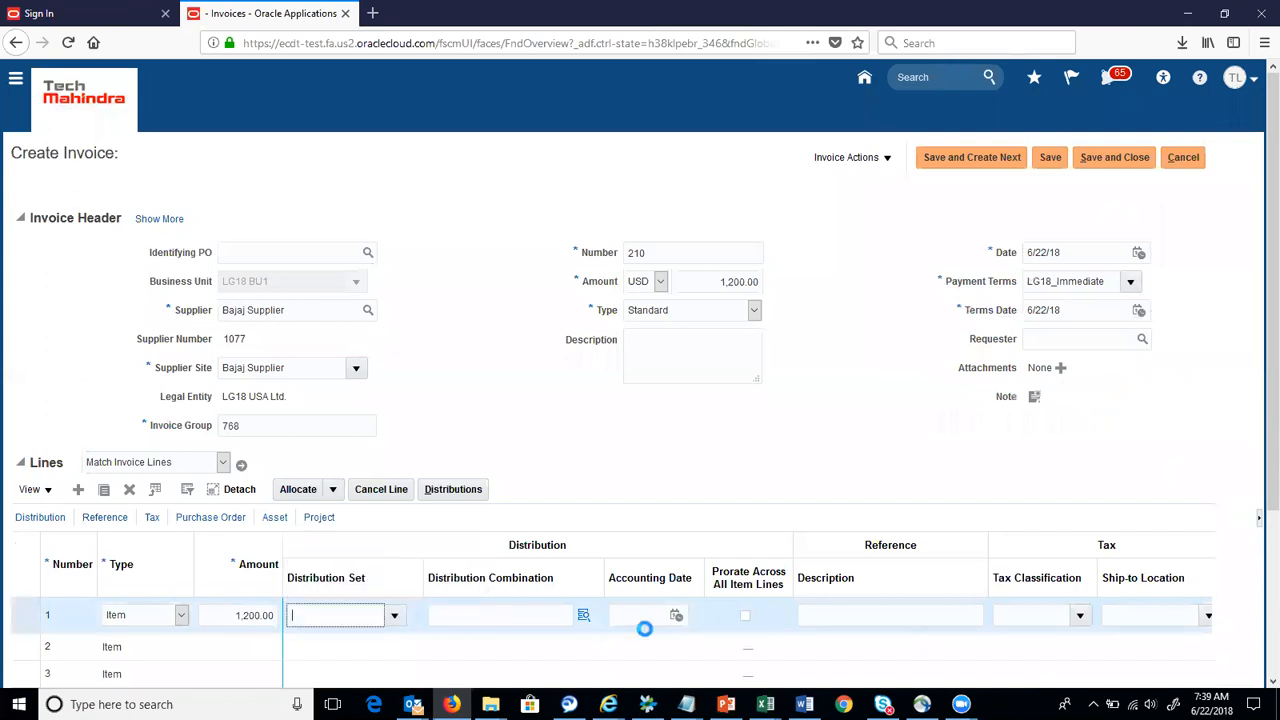
Set the accounting date of invoice line 1 to 6/22/18
{"action": "left_click", "coordinate": [668, 615]}
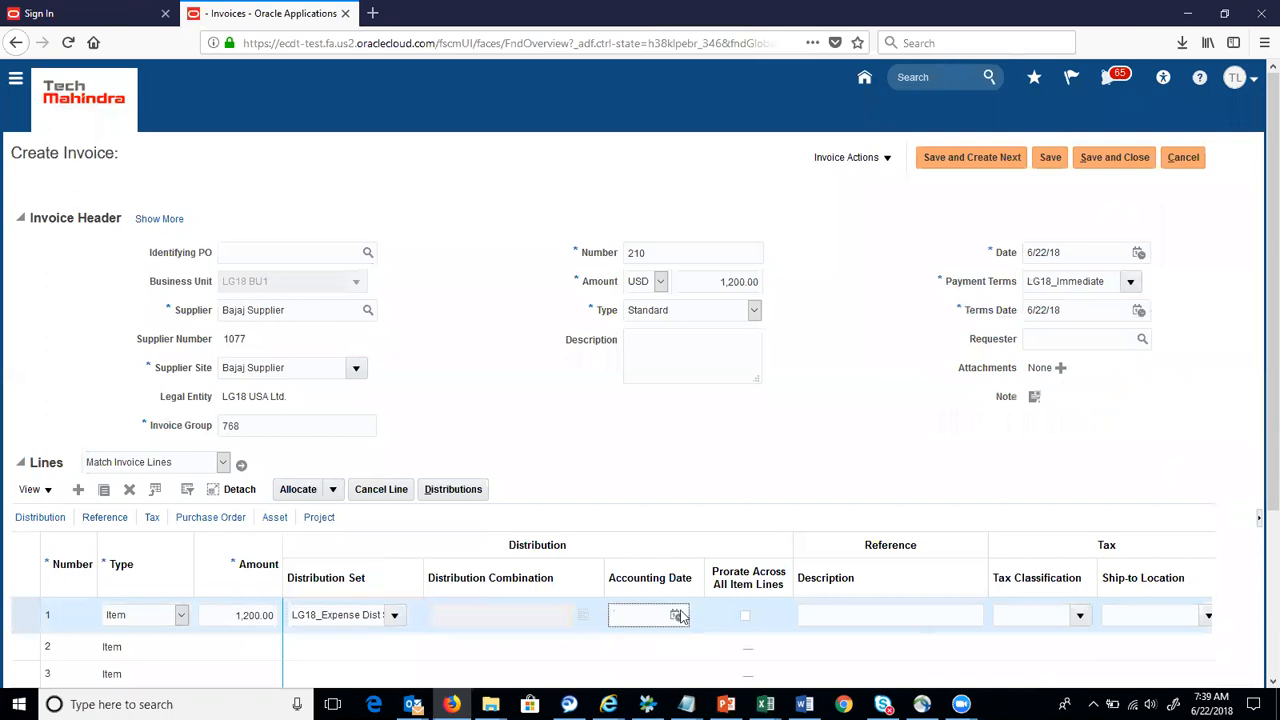
{"action": "left_click", "coordinate": [676, 615]}
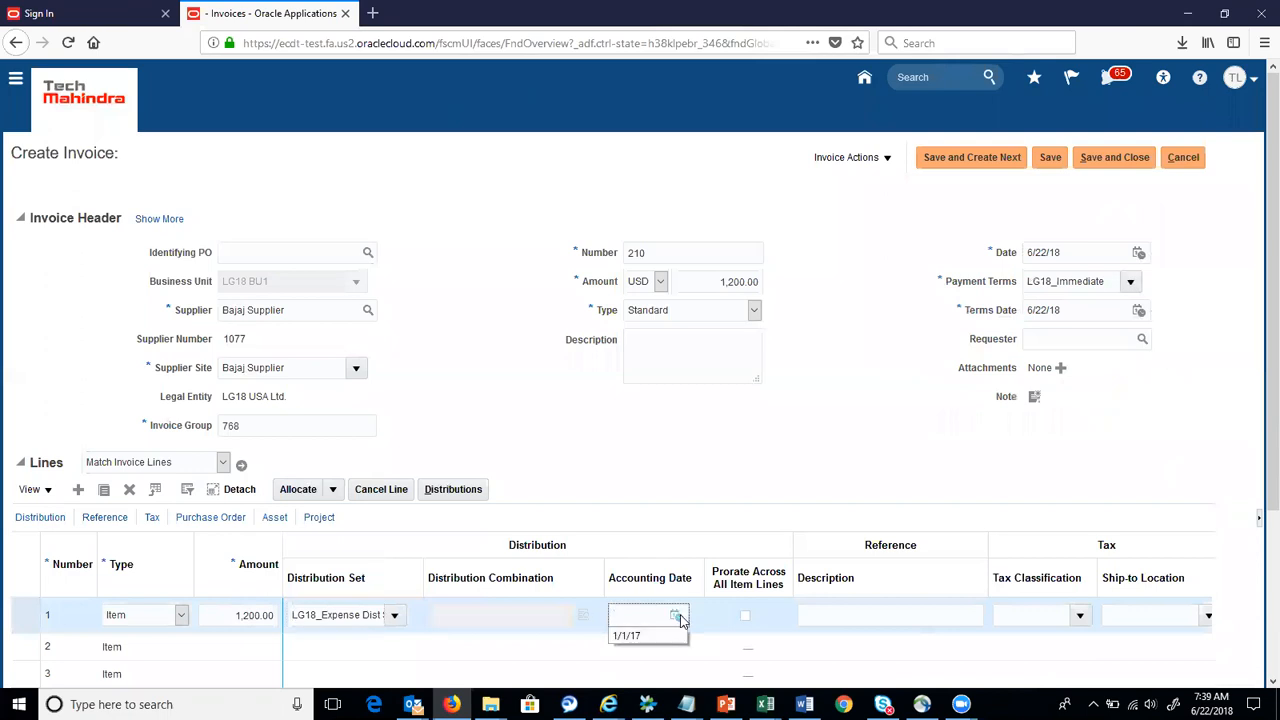
{"action": "left_click", "coordinate": [676, 615]}
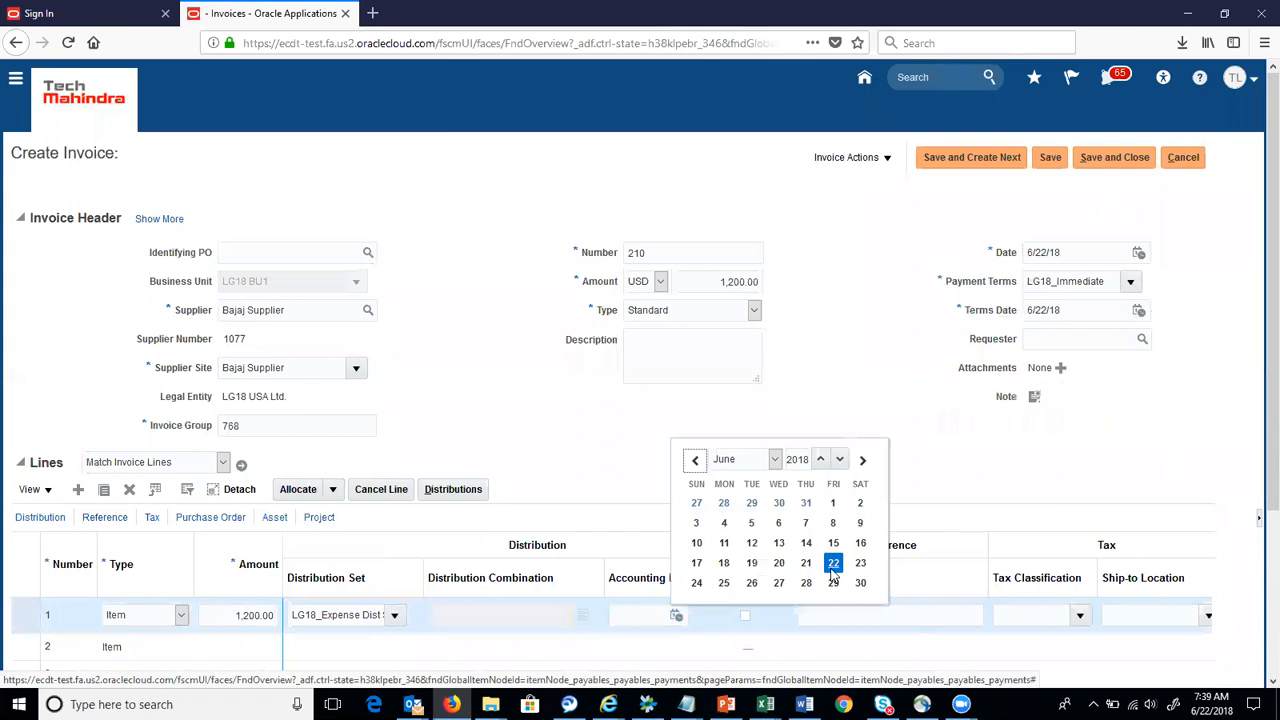
{"action": "left_click", "coordinate": [833, 563]}
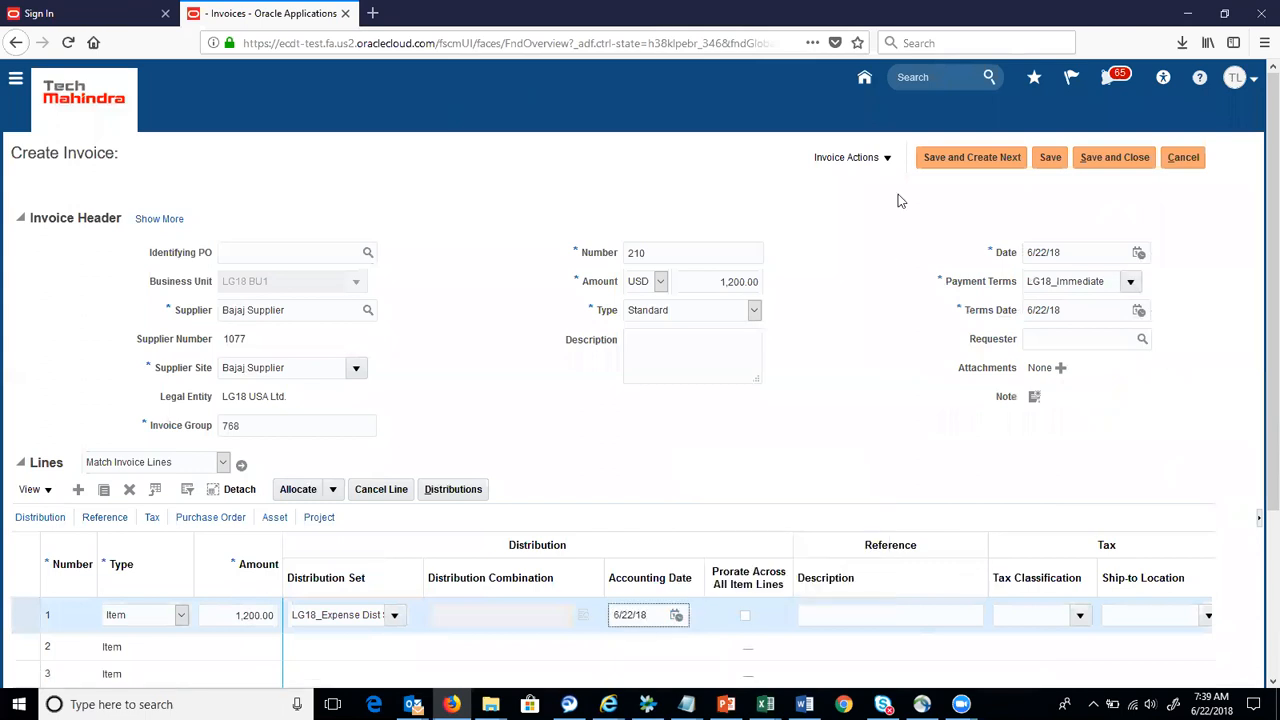
Save invoice 210 and start creating the next invoice
{"action": "left_click", "coordinate": [1052, 160]}
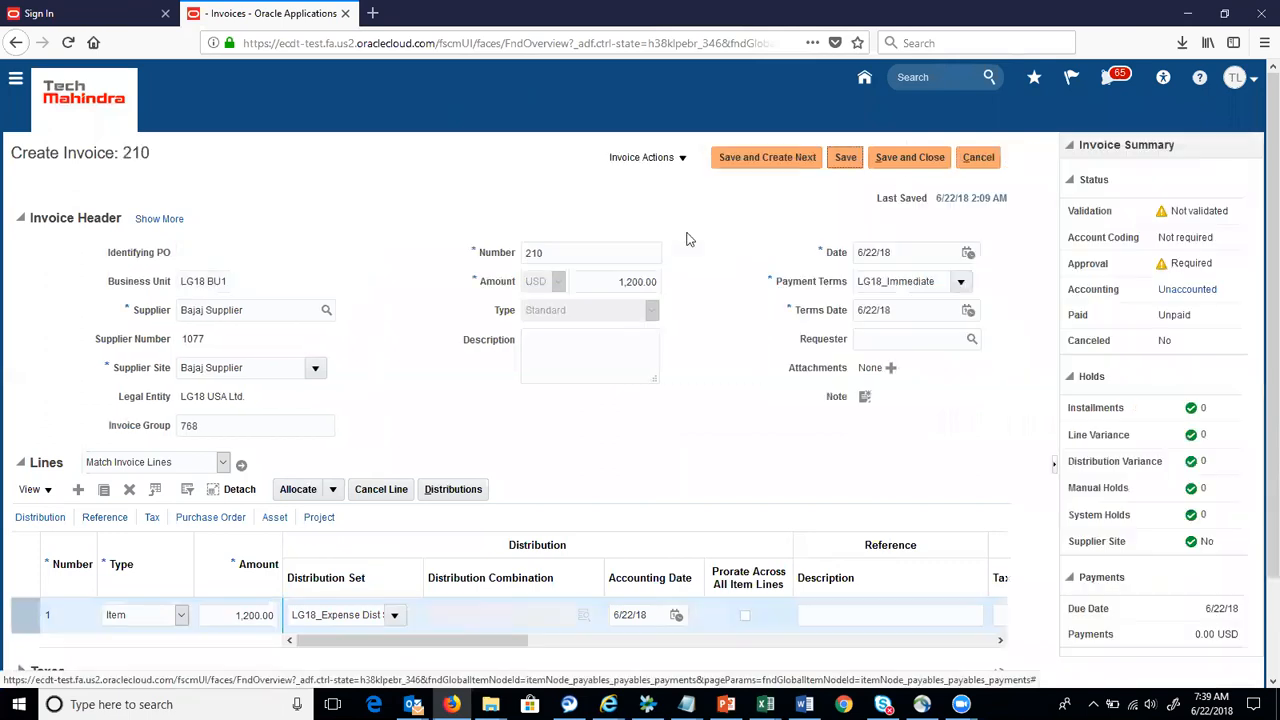
{"action": "left_click", "coordinate": [686, 168]}
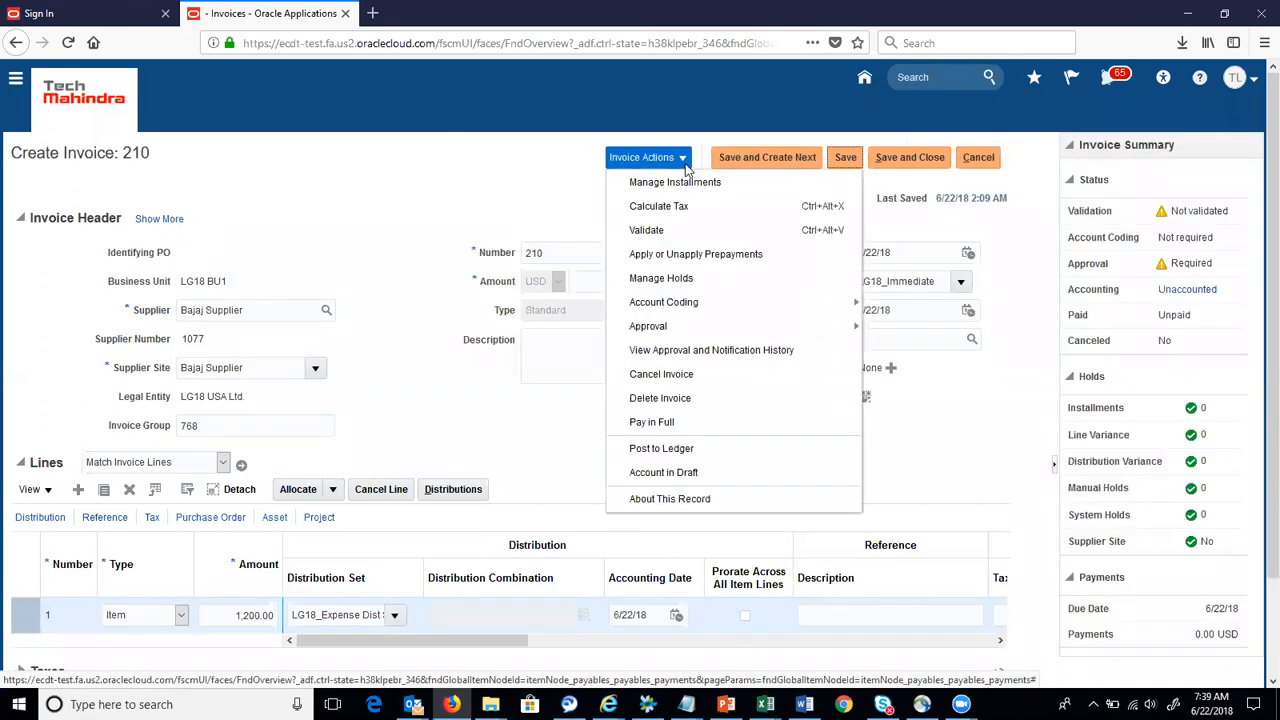
{"action": "left_click", "coordinate": [514, 194]}
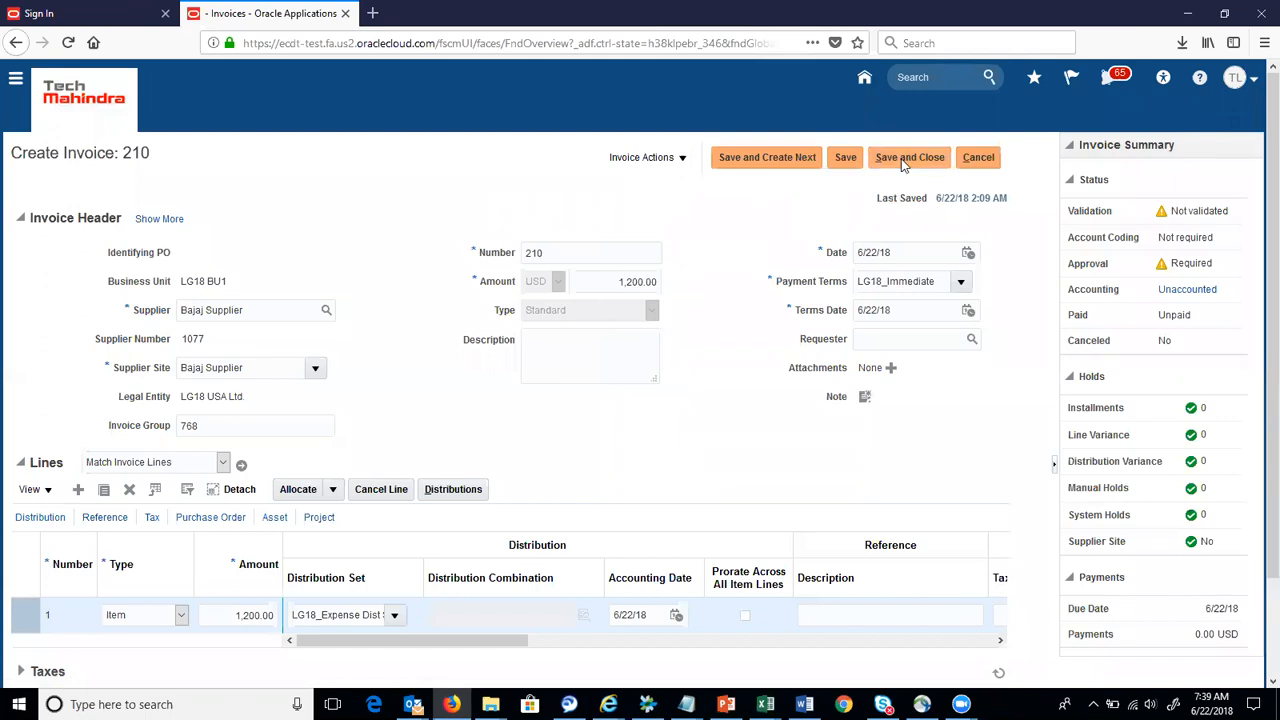
{"action": "left_click", "coordinate": [760, 161]}
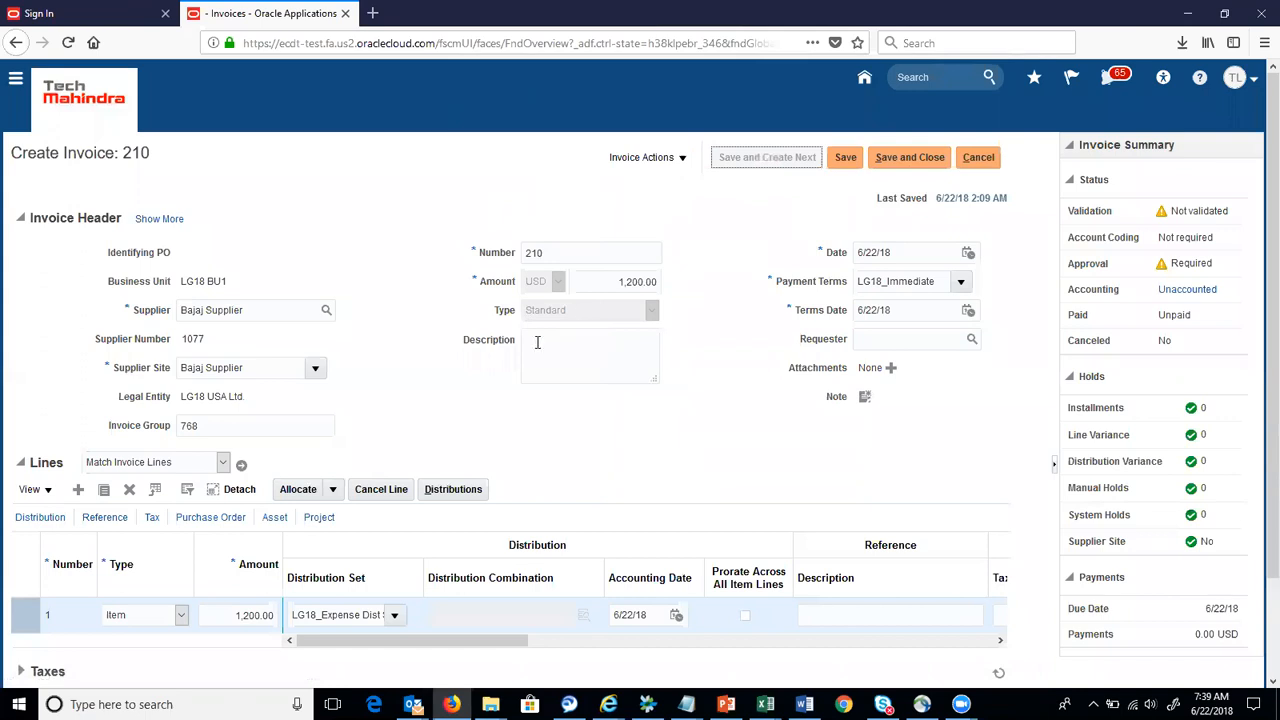
Enter BAJ as the new invoice's supplier, choose the Bajaj Supplier suggestion, and dismiss the error
{"action": "left_click", "coordinate": [361, 289]}
{"action": "left_click", "coordinate": [341, 309]}
{"action": "left_click", "coordinate": [337, 309]}
{"action": "type", "text": "BAJ"}
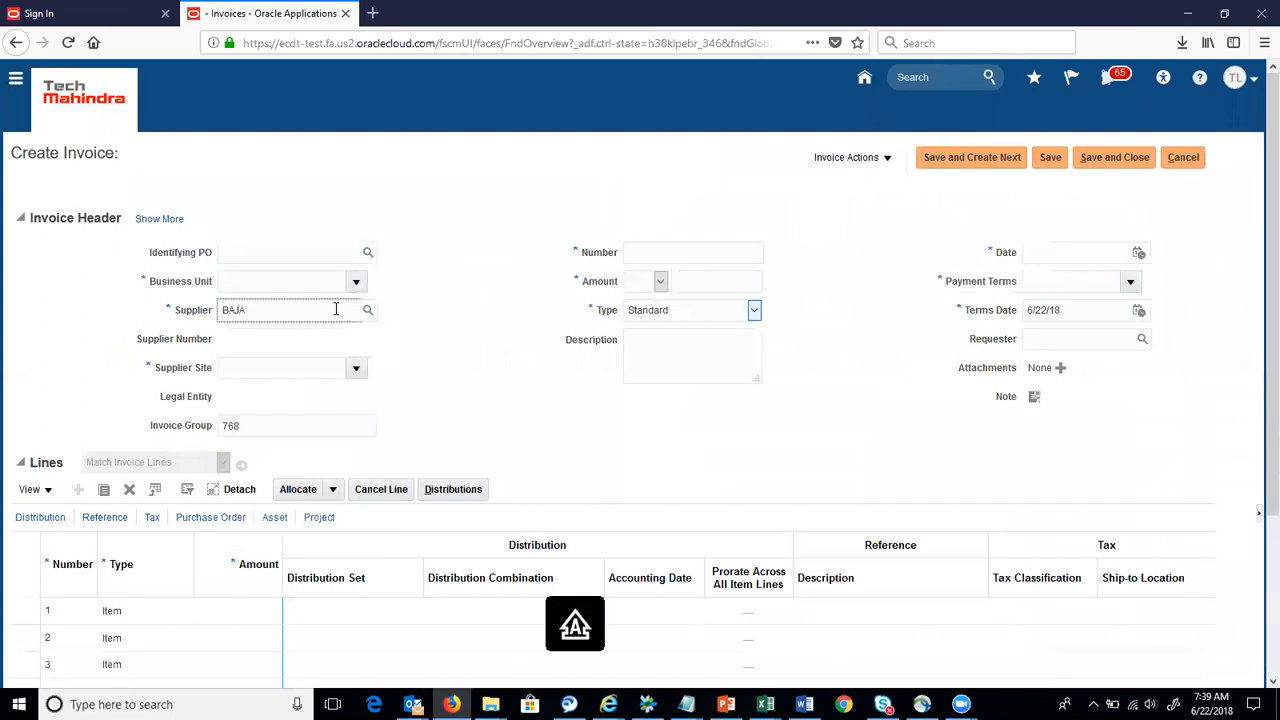
{"action": "type", "text": "A"}
{"action": "key", "text": "BackSpace"}
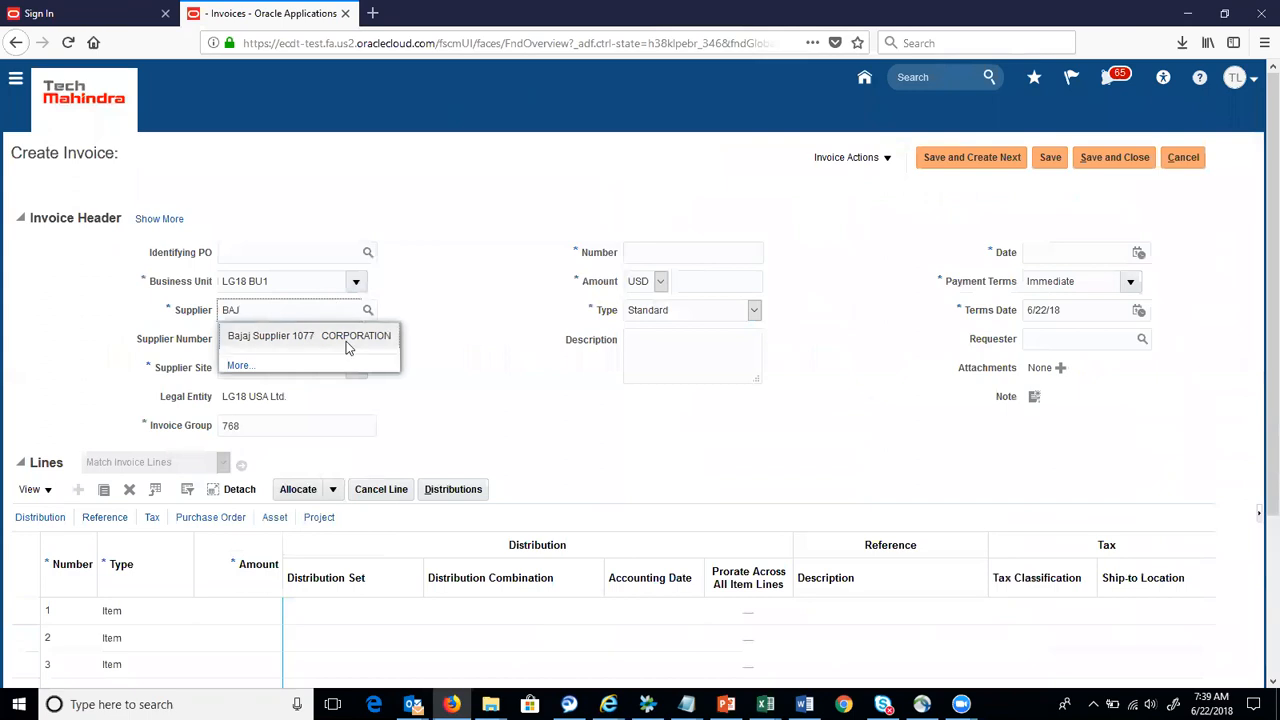
{"action": "left_click", "coordinate": [345, 337]}
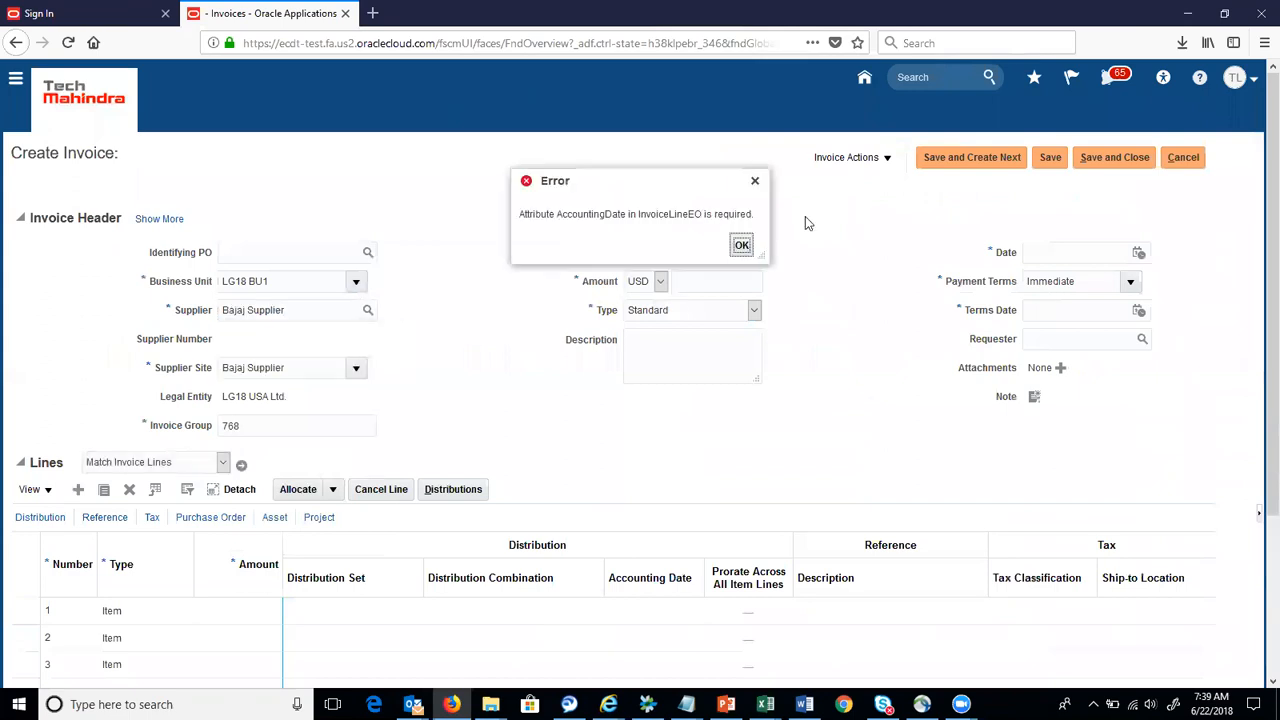
{"action": "left_click", "coordinate": [741, 246]}
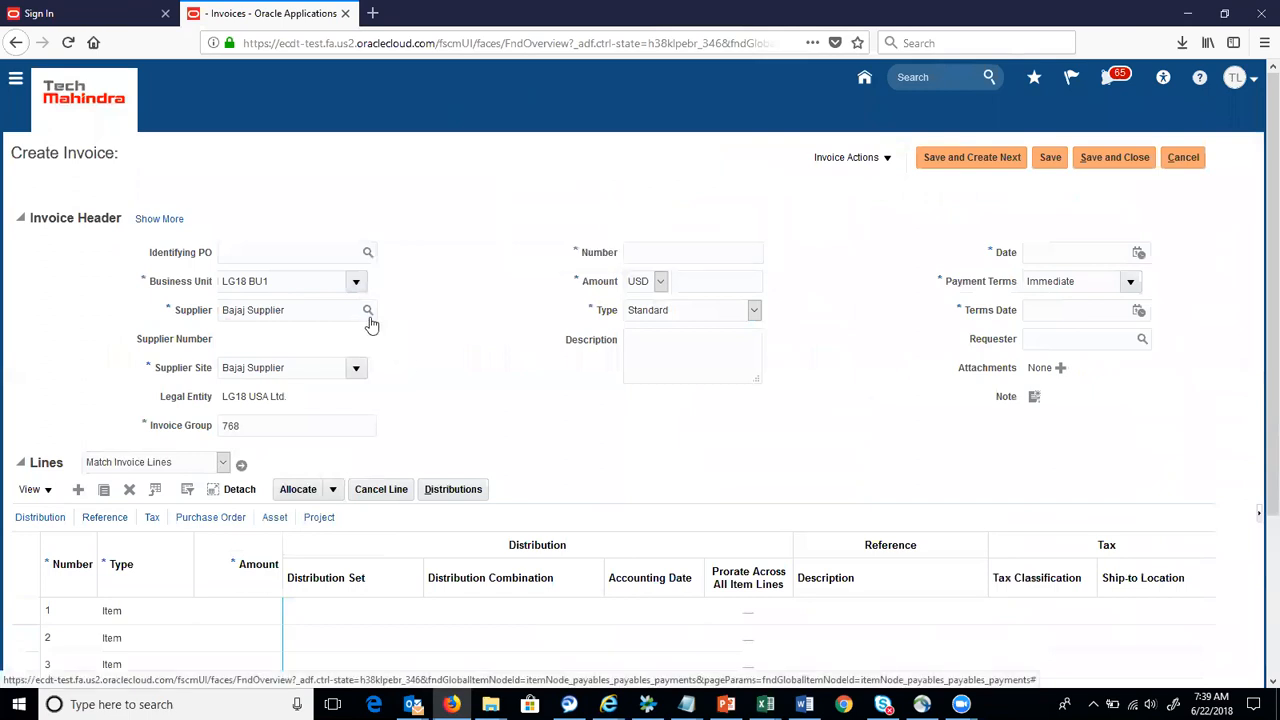
Look up Bajaj Supplier in the supplier search and select it for the new invoice
{"action": "left_click", "coordinate": [369, 313]}
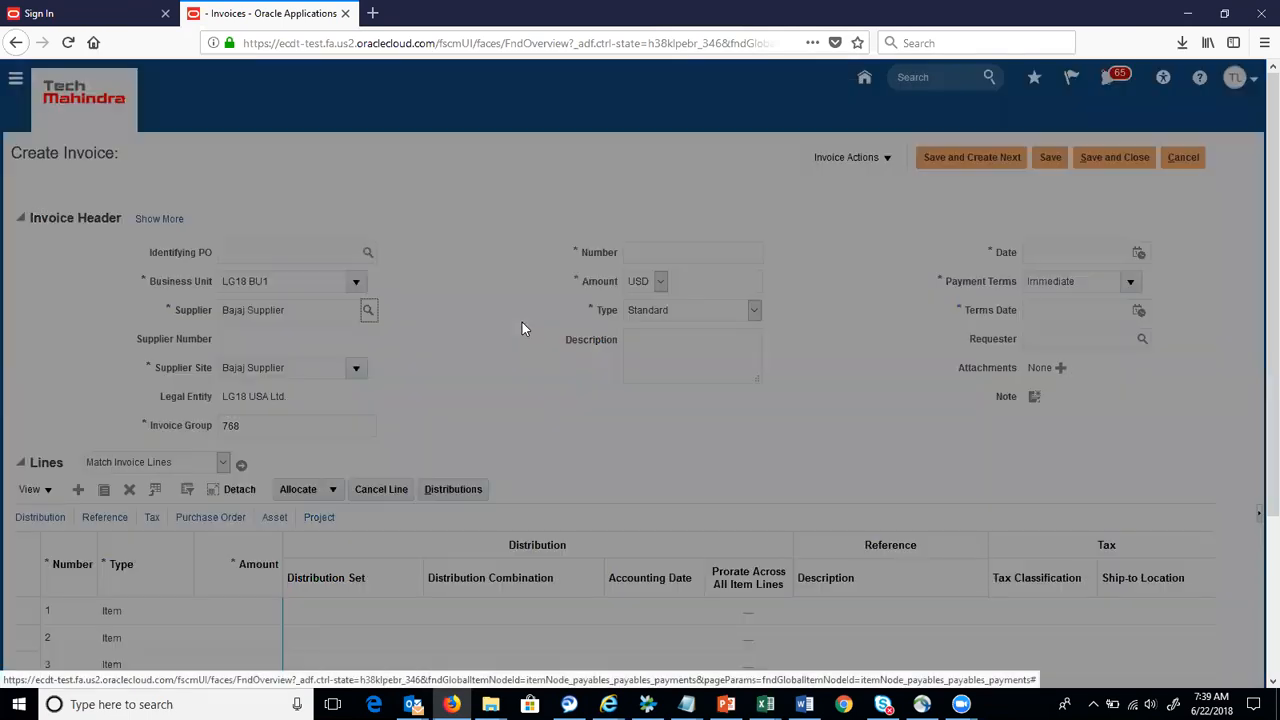
{"action": "left_click", "coordinate": [996, 429]}
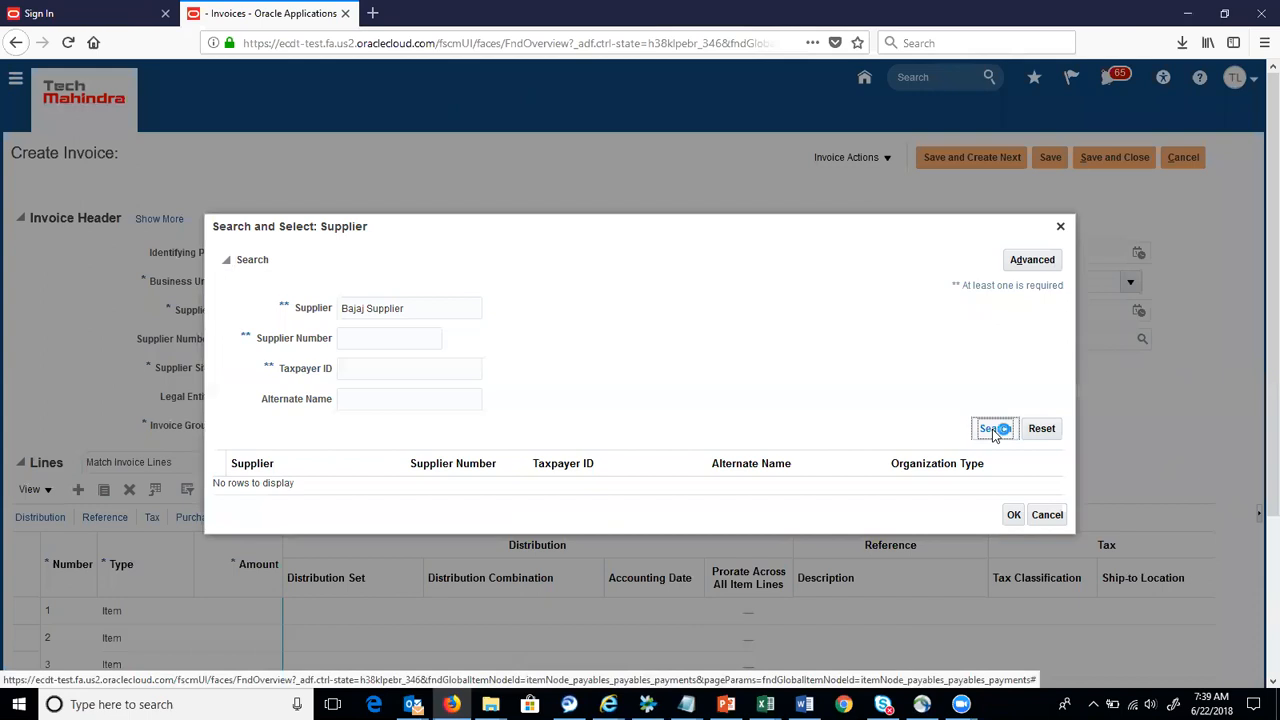
{"action": "left_click", "coordinate": [645, 486]}
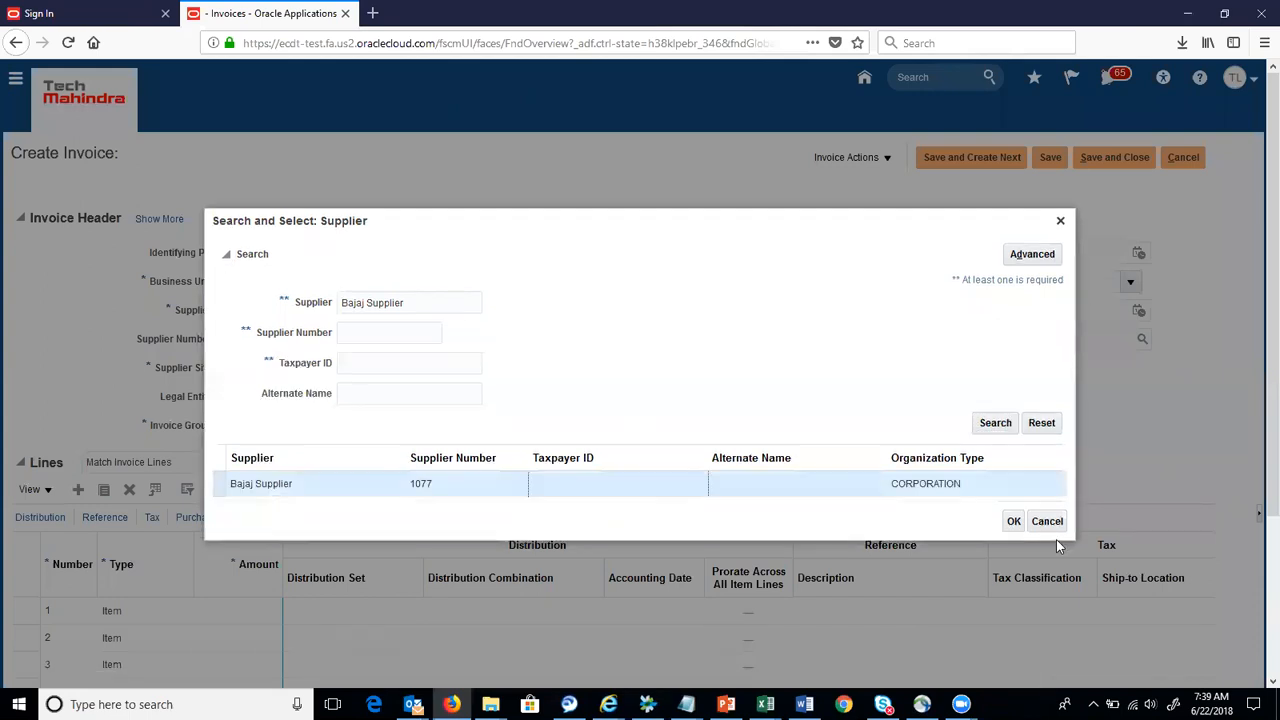
{"action": "left_click", "coordinate": [1010, 521]}
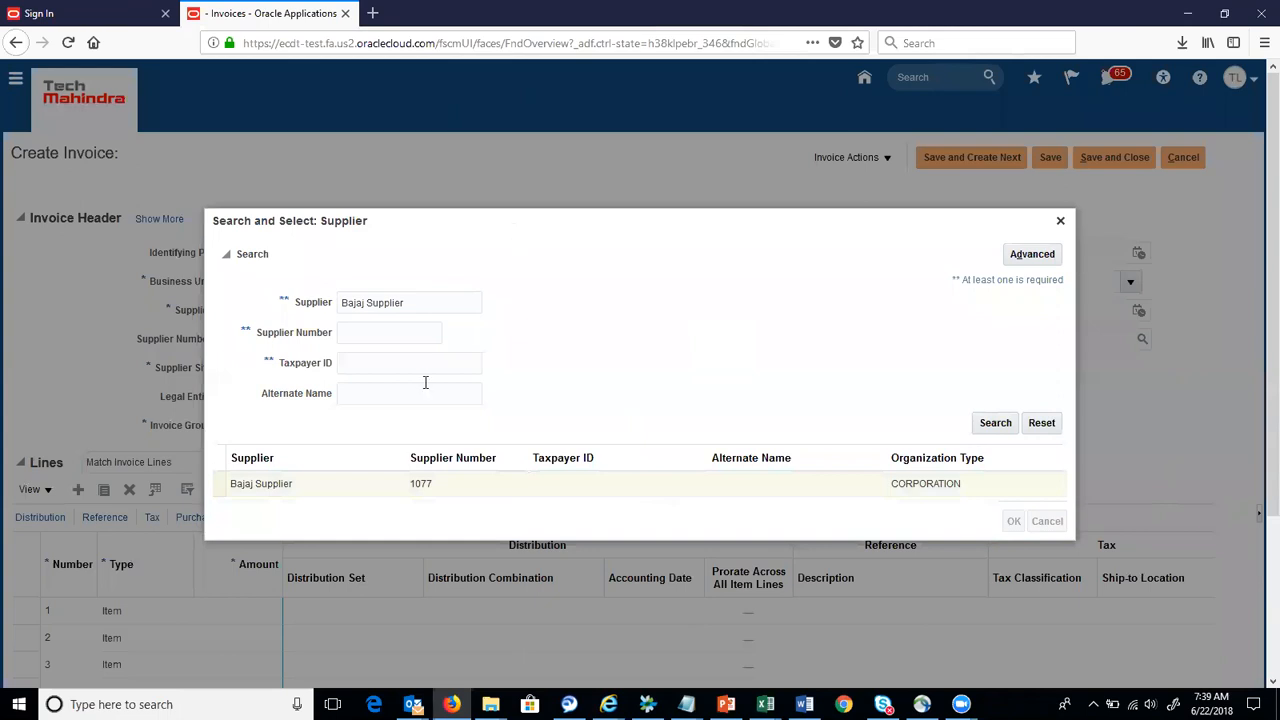
{"action": "key", "text": "Tab"}
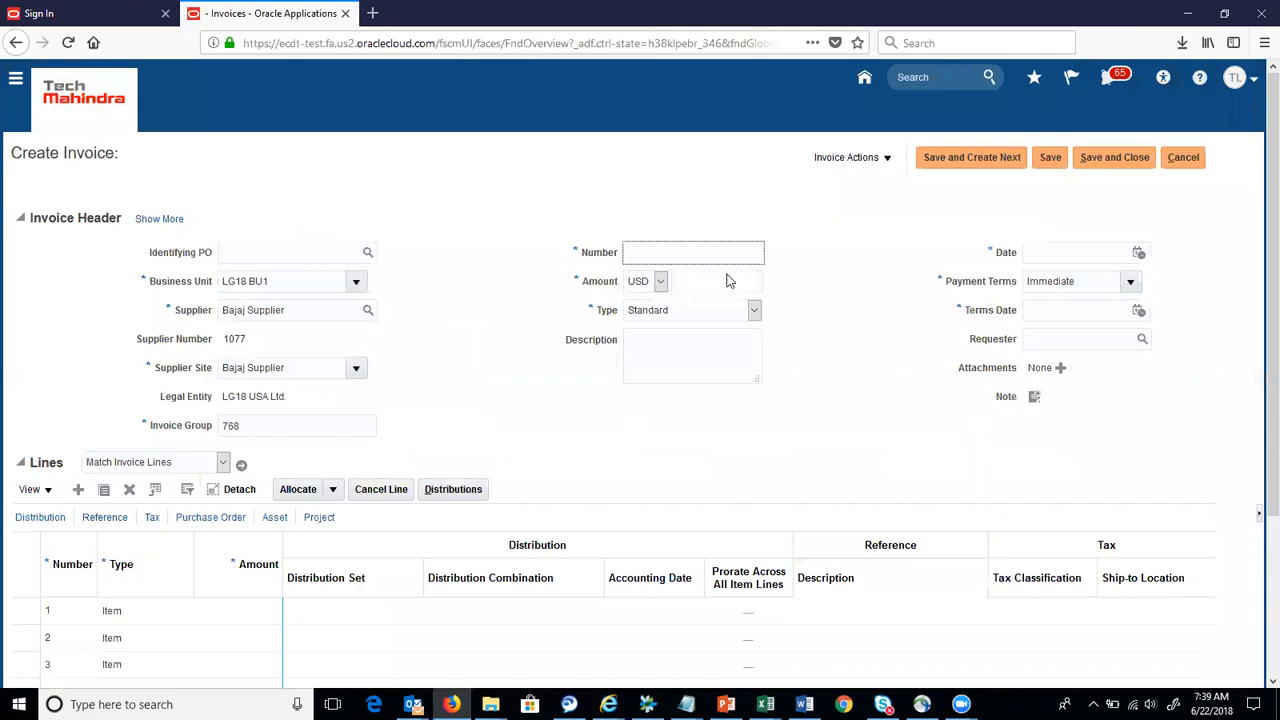
Set the new invoice's number to 211 and its amount to -1,200 USD
{"action": "left_click", "coordinate": [715, 263]}
{"action": "type", "text": "211"}
{"action": "key", "text": "Tab"}
{"action": "type", "text": "-1200"}
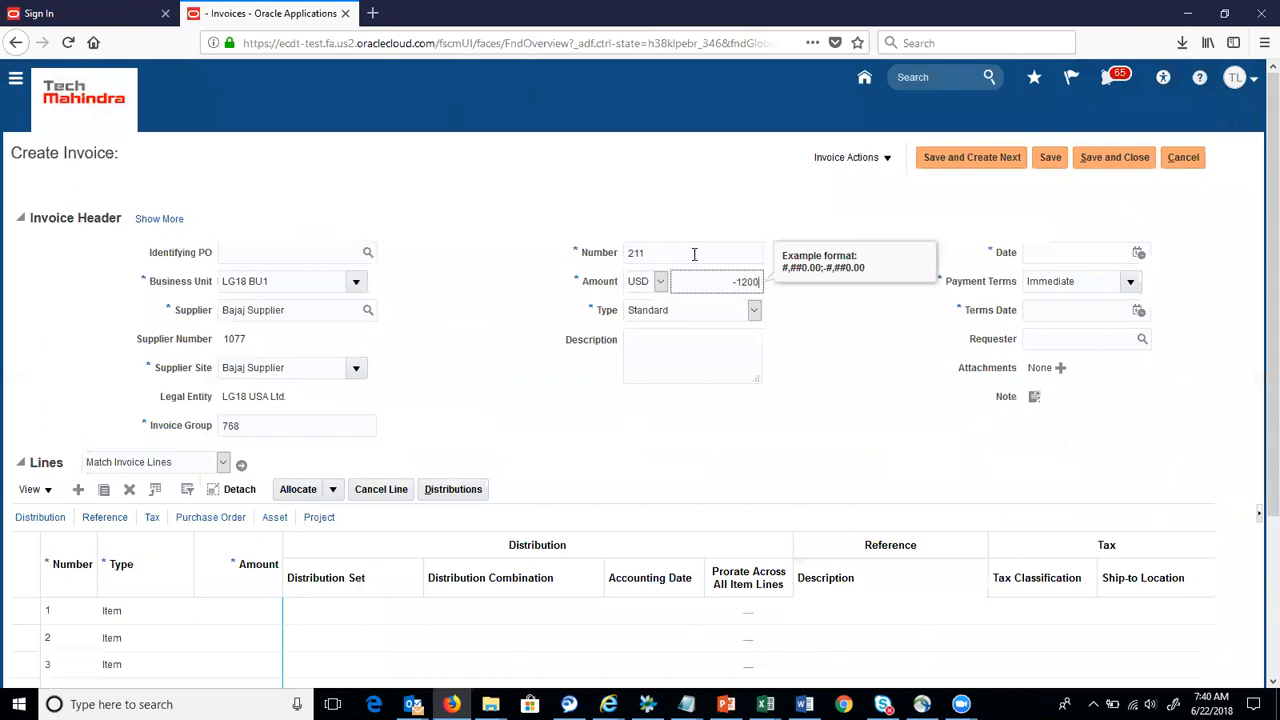
Set the invoice type to Debit memo and dismiss the error
{"action": "key", "text": "Tab"}
{"action": "key", "text": "d"}
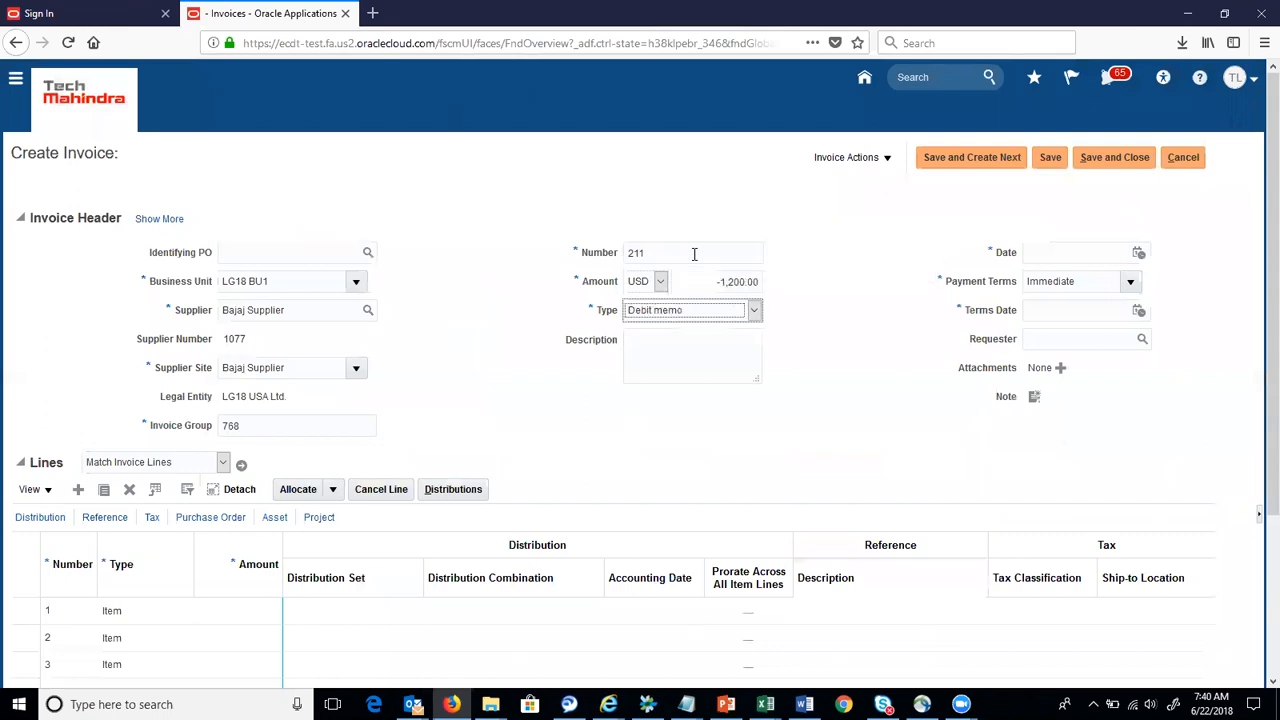
{"action": "key", "text": "Tab"}
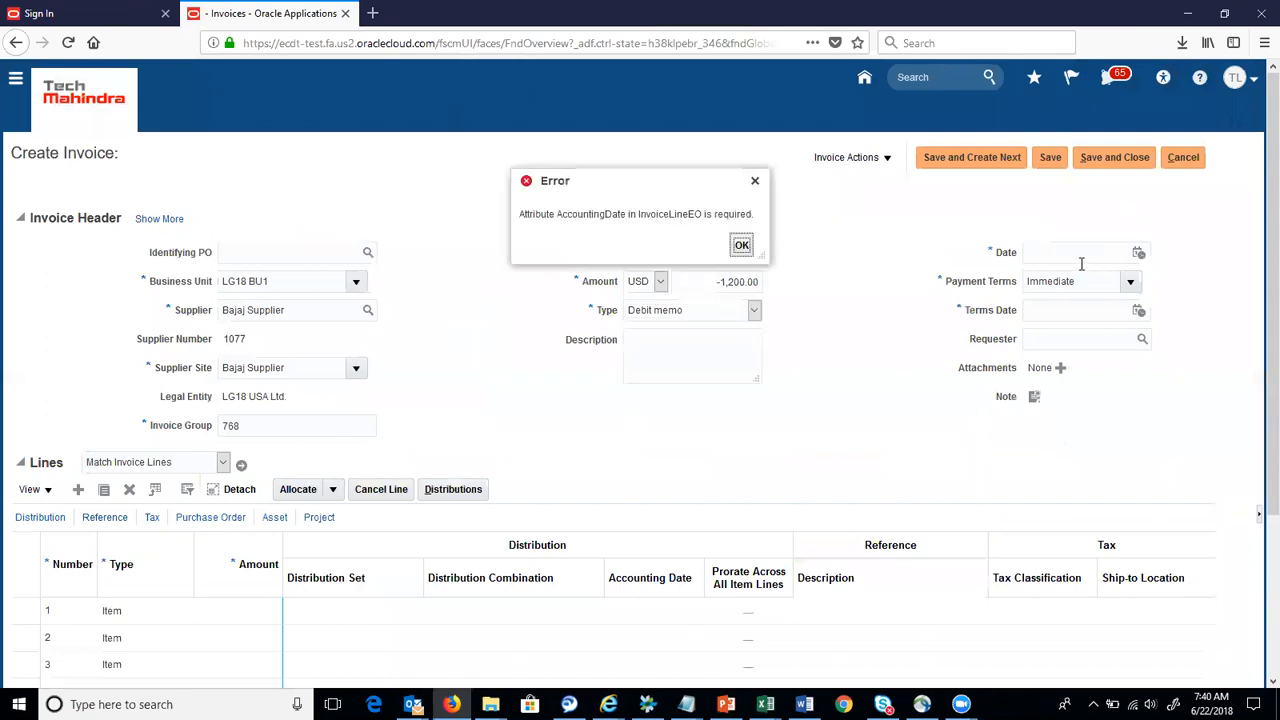
{"action": "left_click", "coordinate": [741, 246]}
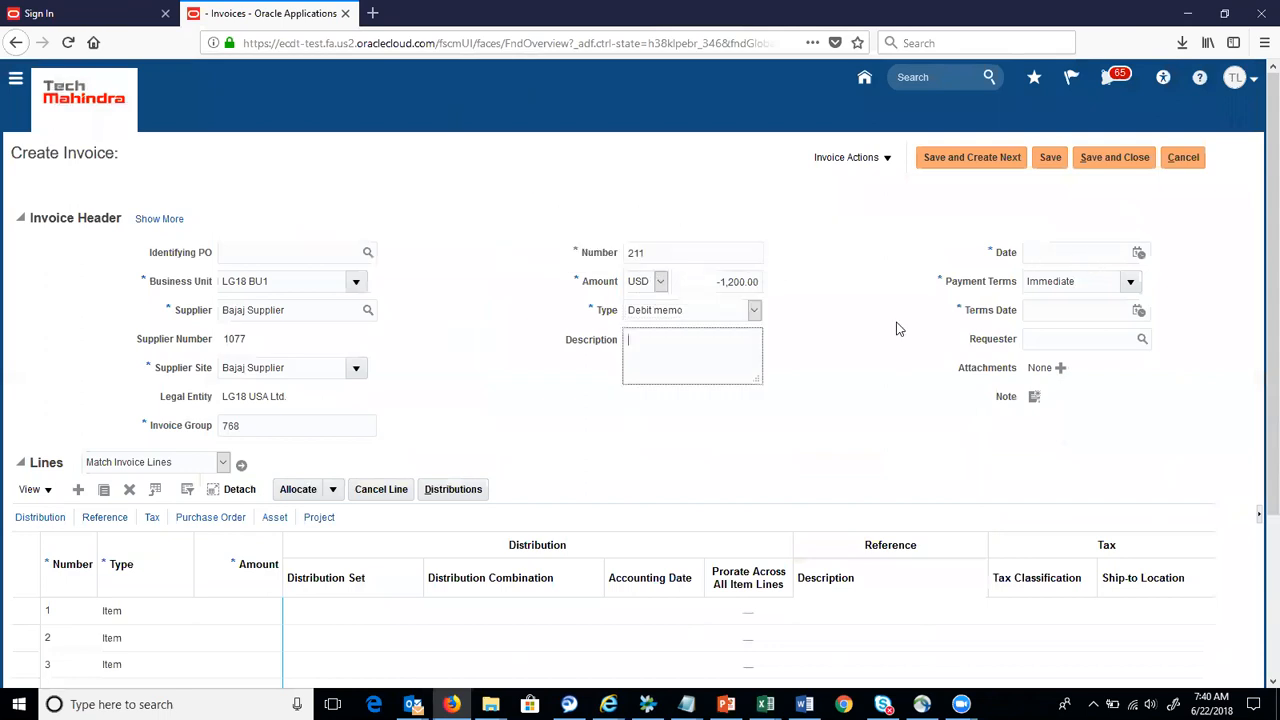
Set the debit memo's invoice date and terms date to 6/22/18, with LG18_Immediate as the payment terms
{"action": "left_click", "coordinate": [1139, 254]}
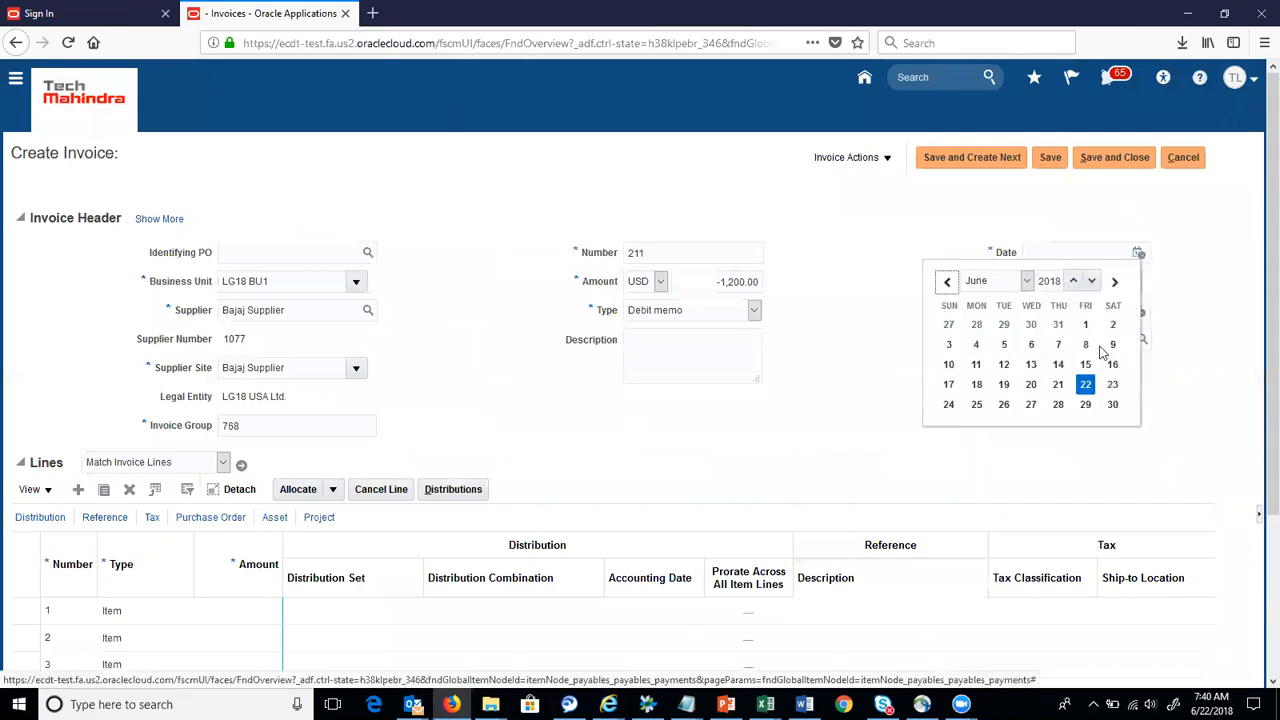
{"action": "left_click", "coordinate": [1096, 386]}
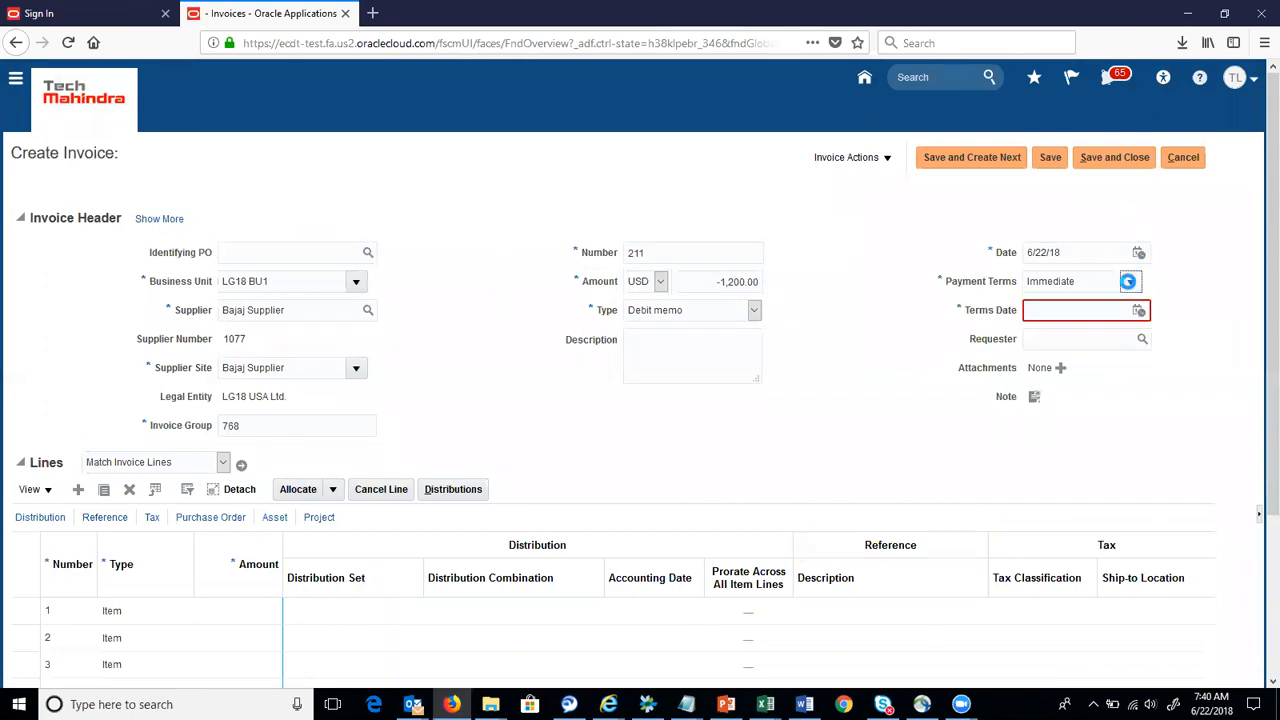
{"action": "left_click", "coordinate": [1128, 281]}
{"action": "left_click", "coordinate": [1069, 379]}
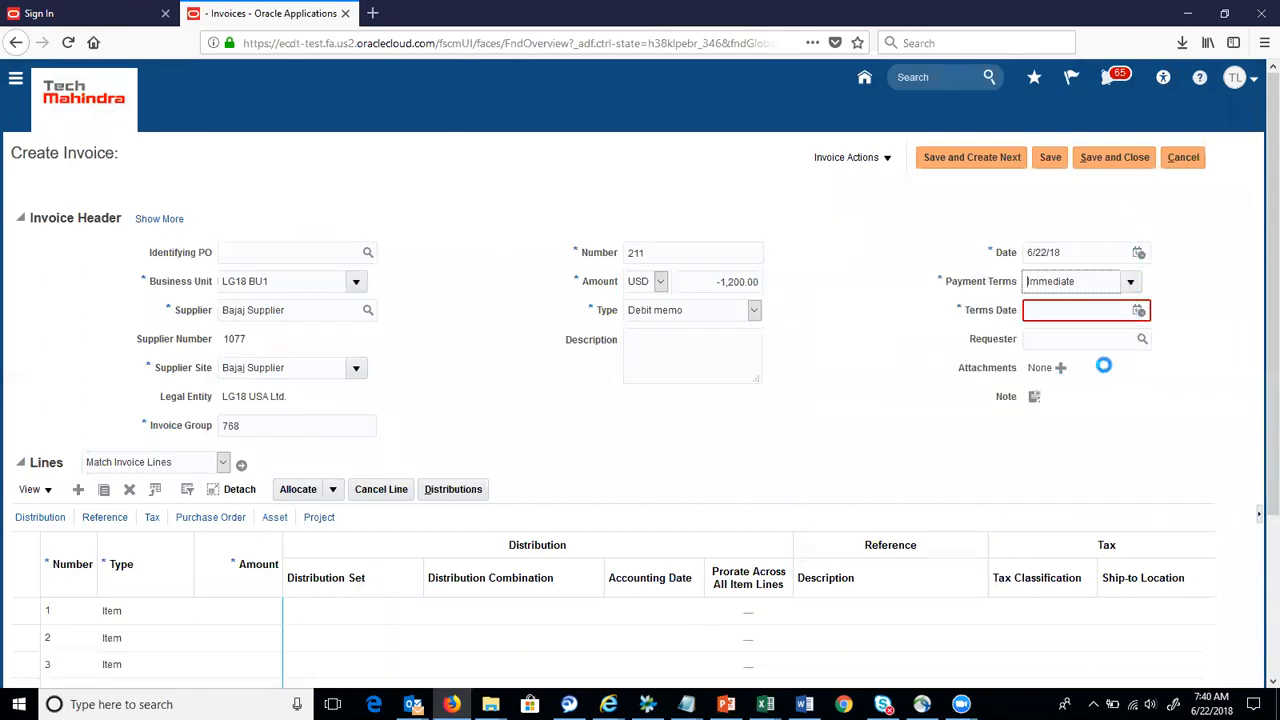
{"action": "left_click", "coordinate": [1139, 310]}
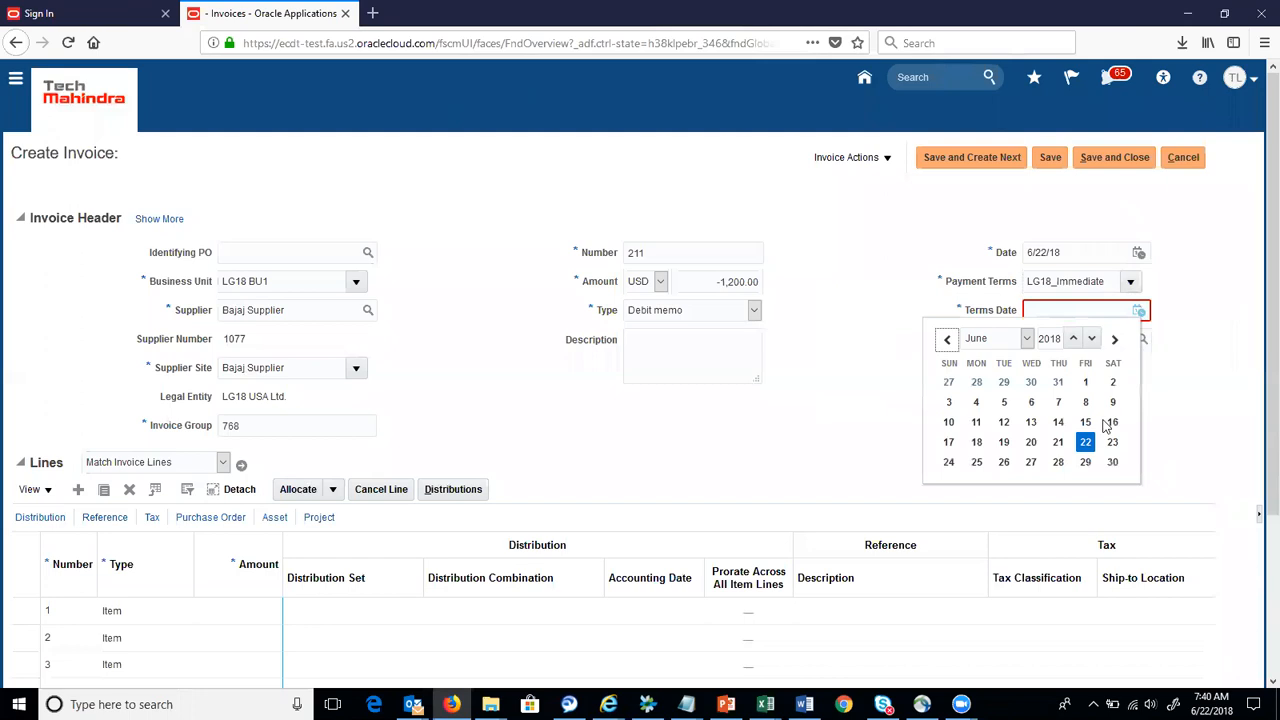
{"action": "left_click", "coordinate": [1086, 443]}
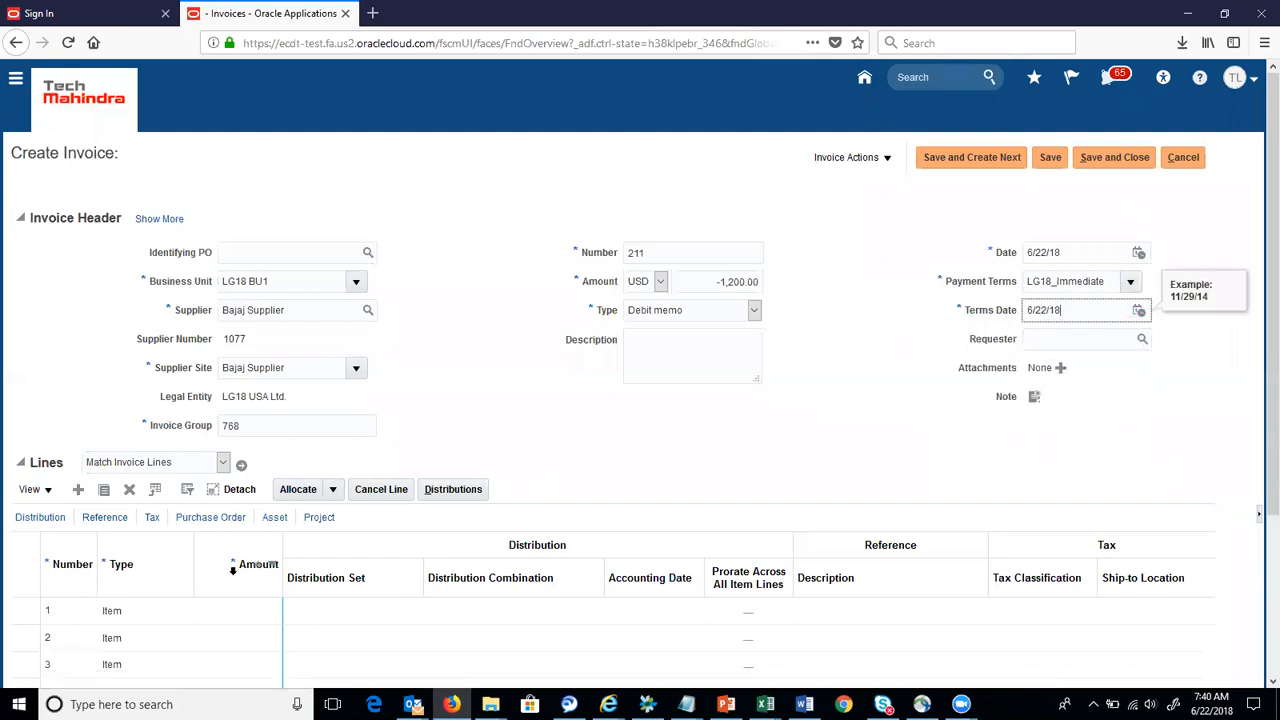
Fill in debit memo line 1 with amount -1,200, distribution set LG18_Expense Dist SET and accounting date 6/22/18
{"action": "left_click", "coordinate": [236, 610]}
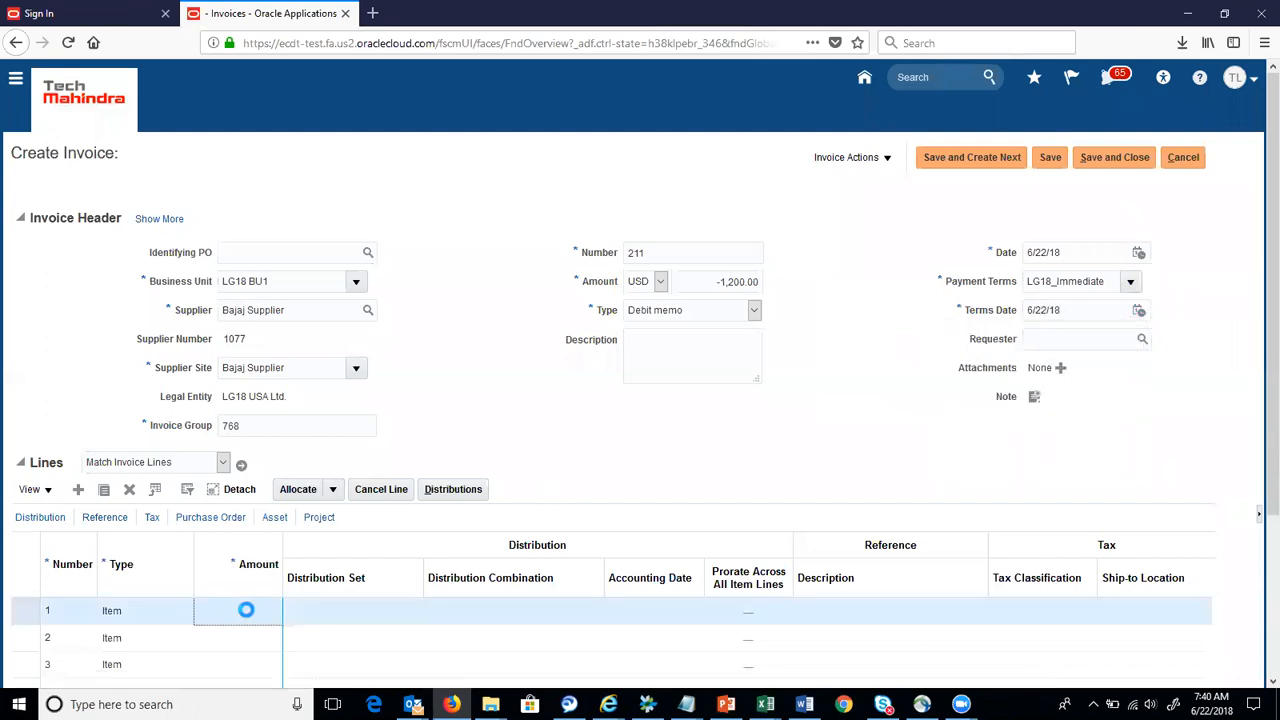
{"action": "type", "text": "-1,200"}
{"action": "key", "text": "Tab"}
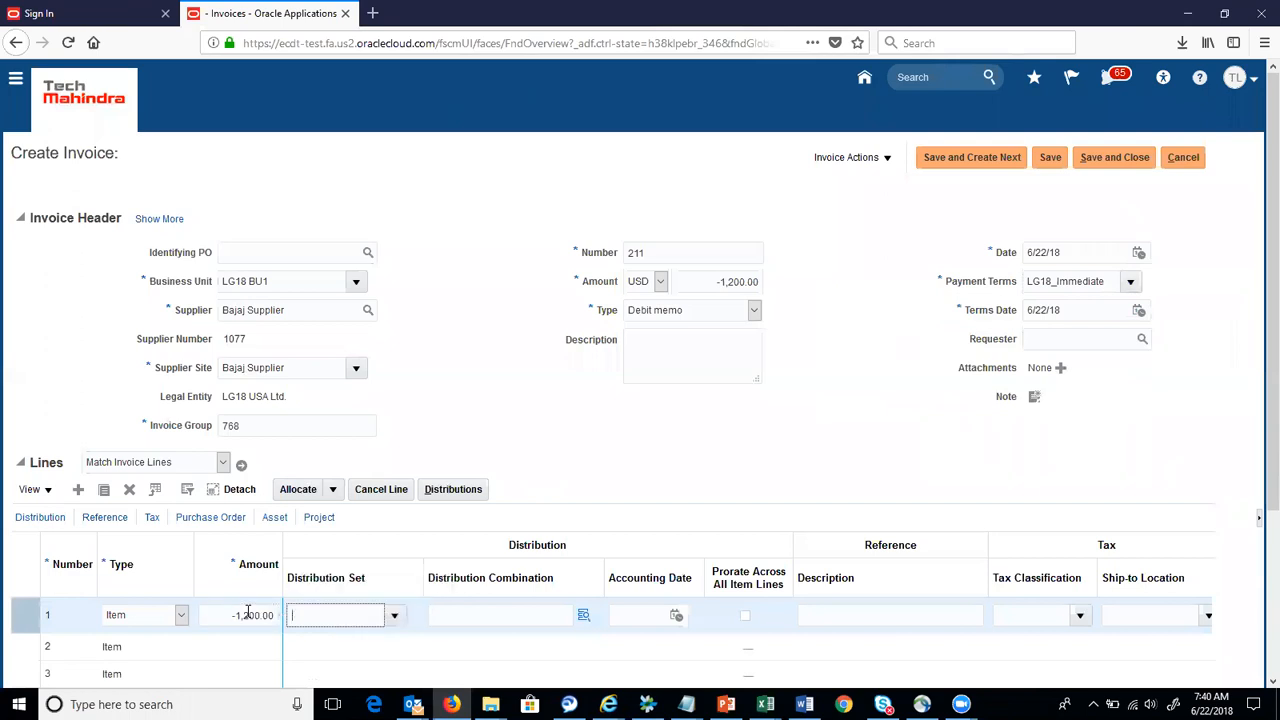
{"action": "left_click", "coordinate": [396, 615]}
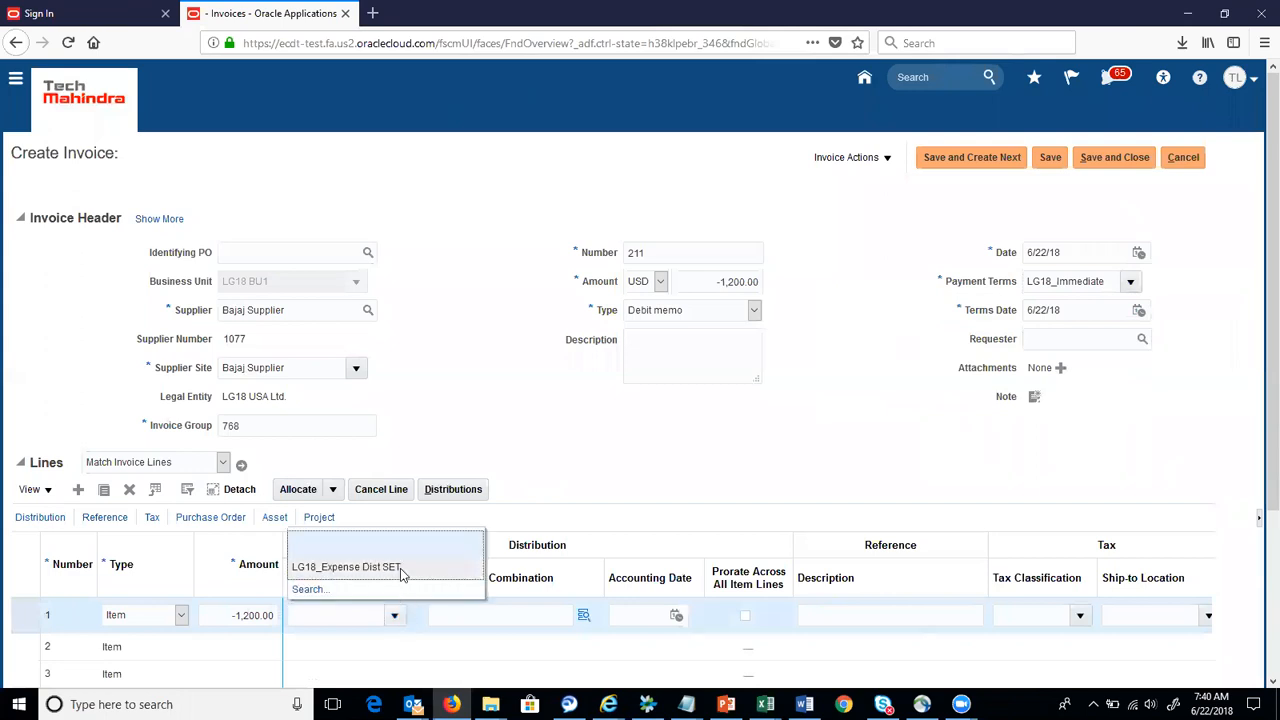
{"action": "left_click", "coordinate": [401, 567]}
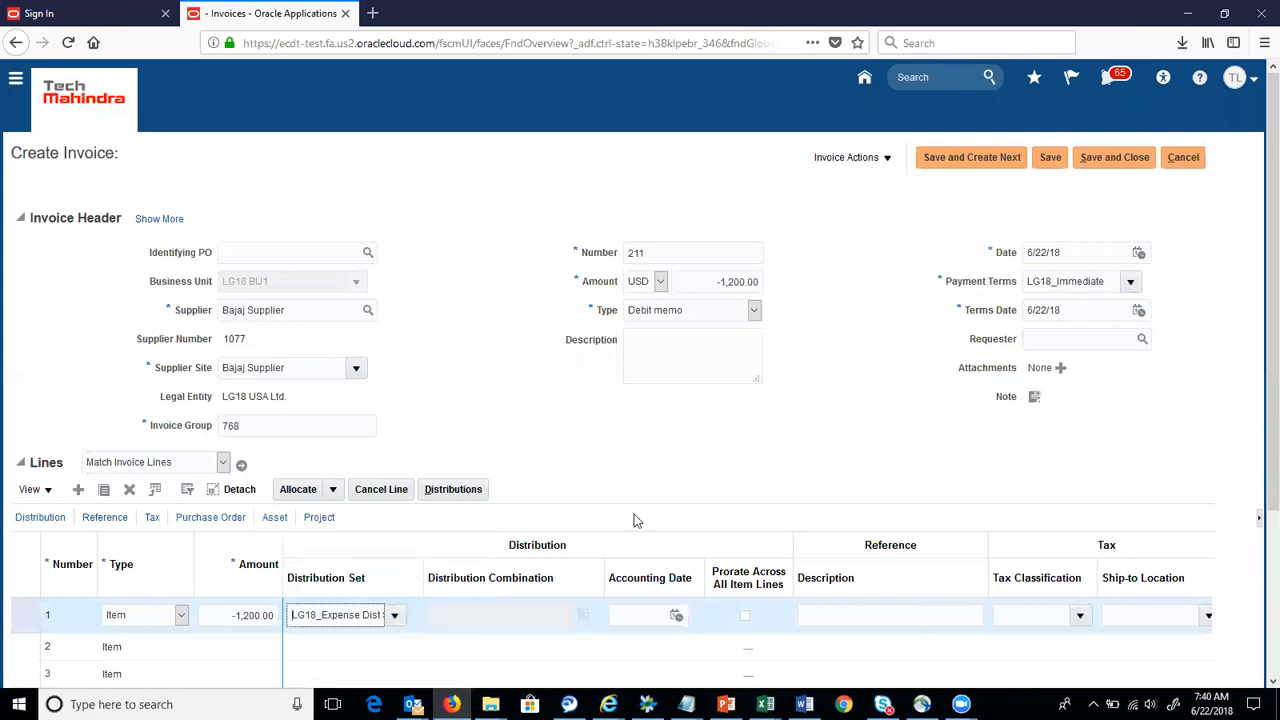
{"action": "left_click", "coordinate": [680, 620]}
{"action": "left_click", "coordinate": [831, 566]}
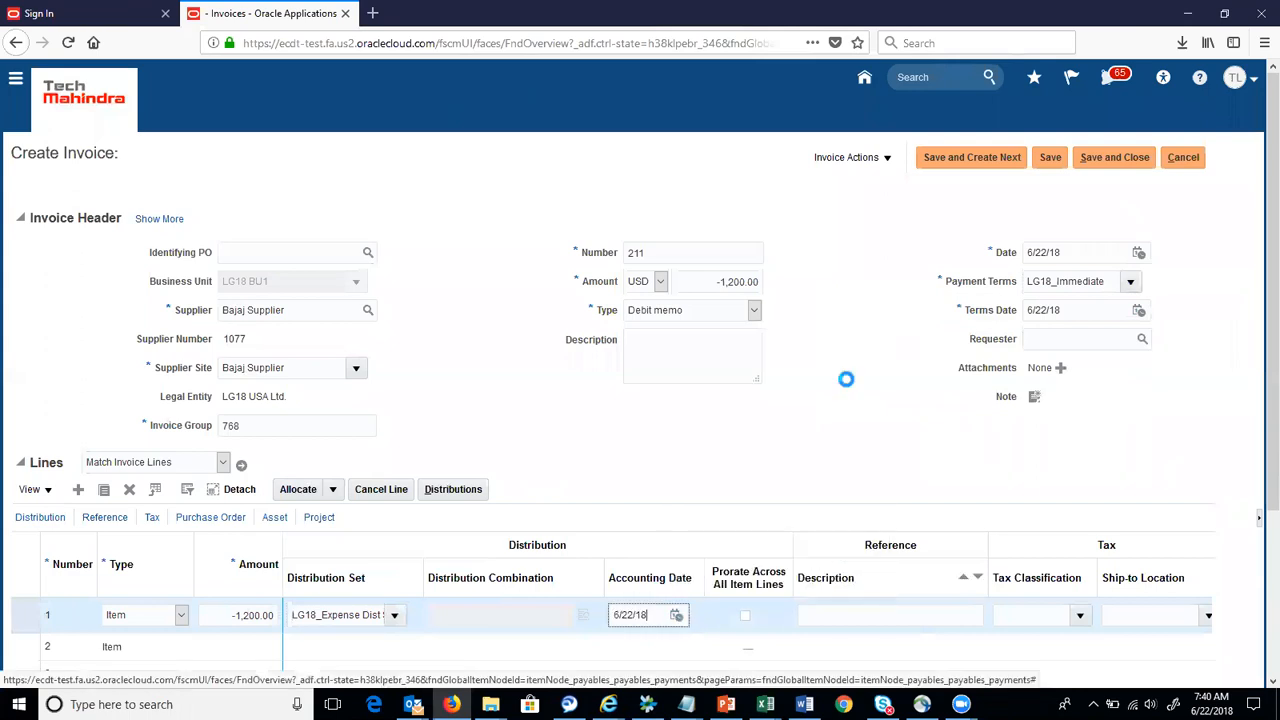
Save debit memo 211 and validate it
{"action": "left_click", "coordinate": [1050, 160]}
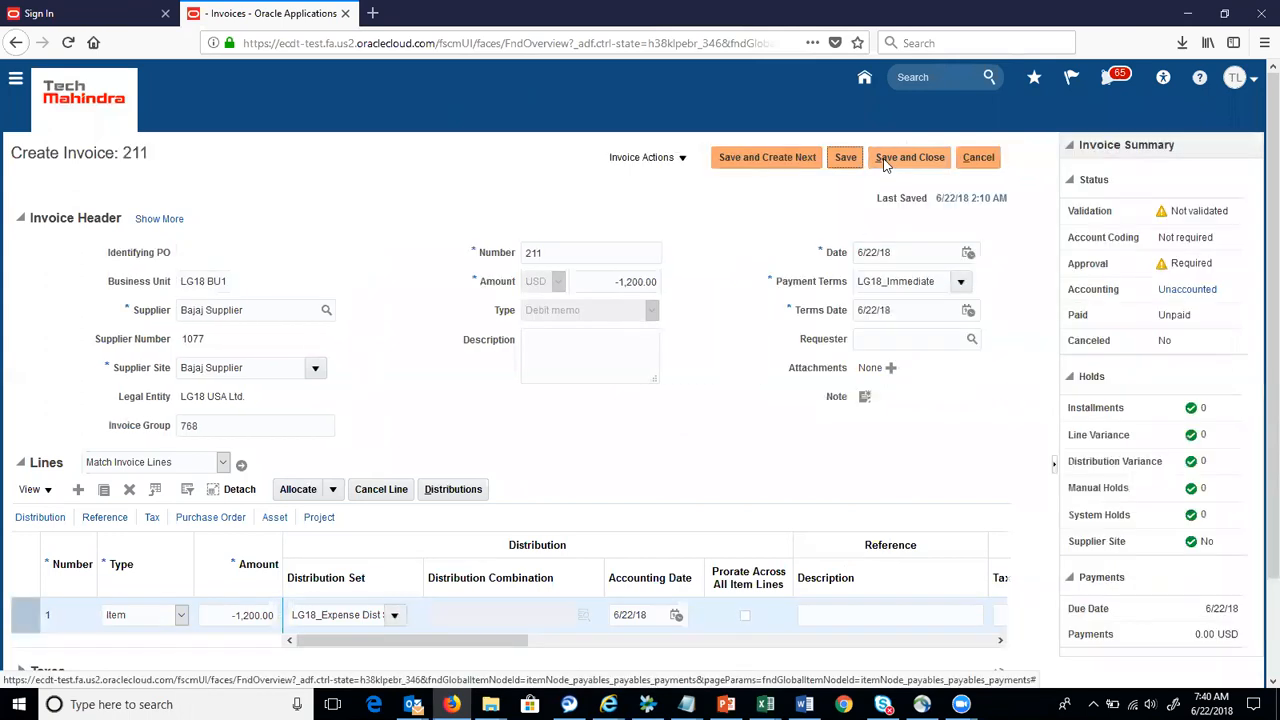
{"action": "left_click", "coordinate": [683, 160]}
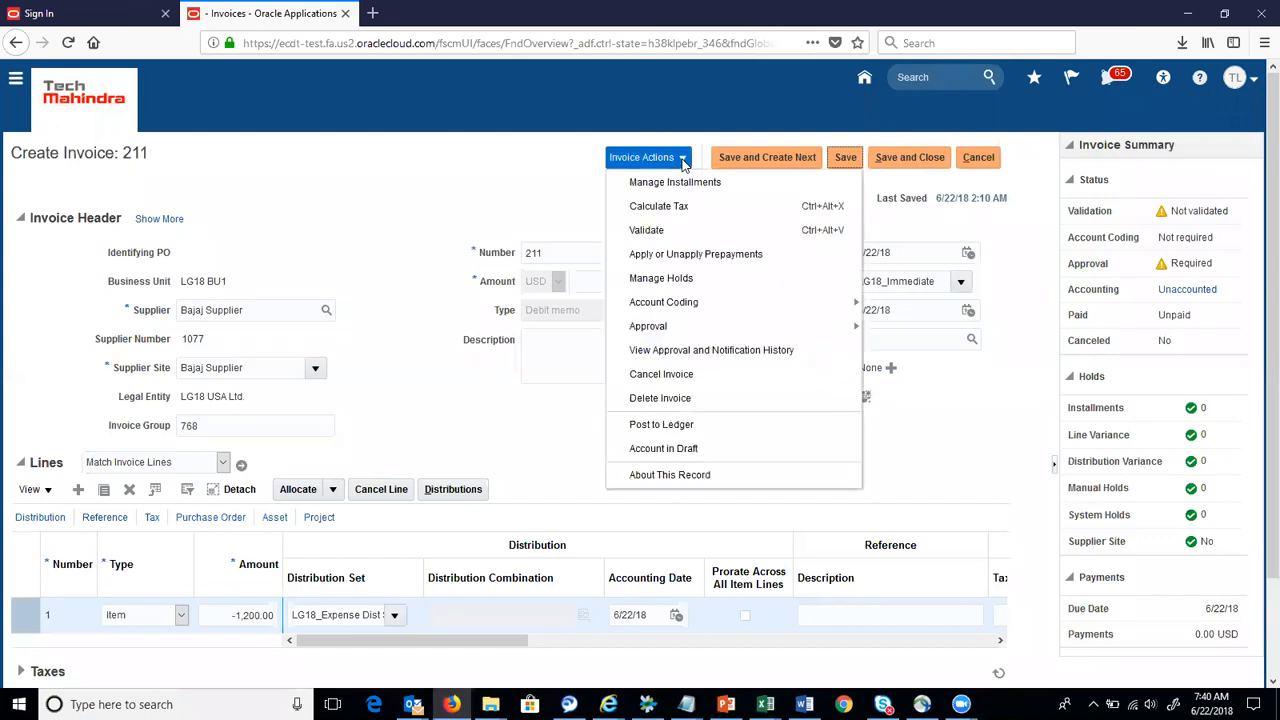
{"action": "left_click", "coordinate": [699, 230]}
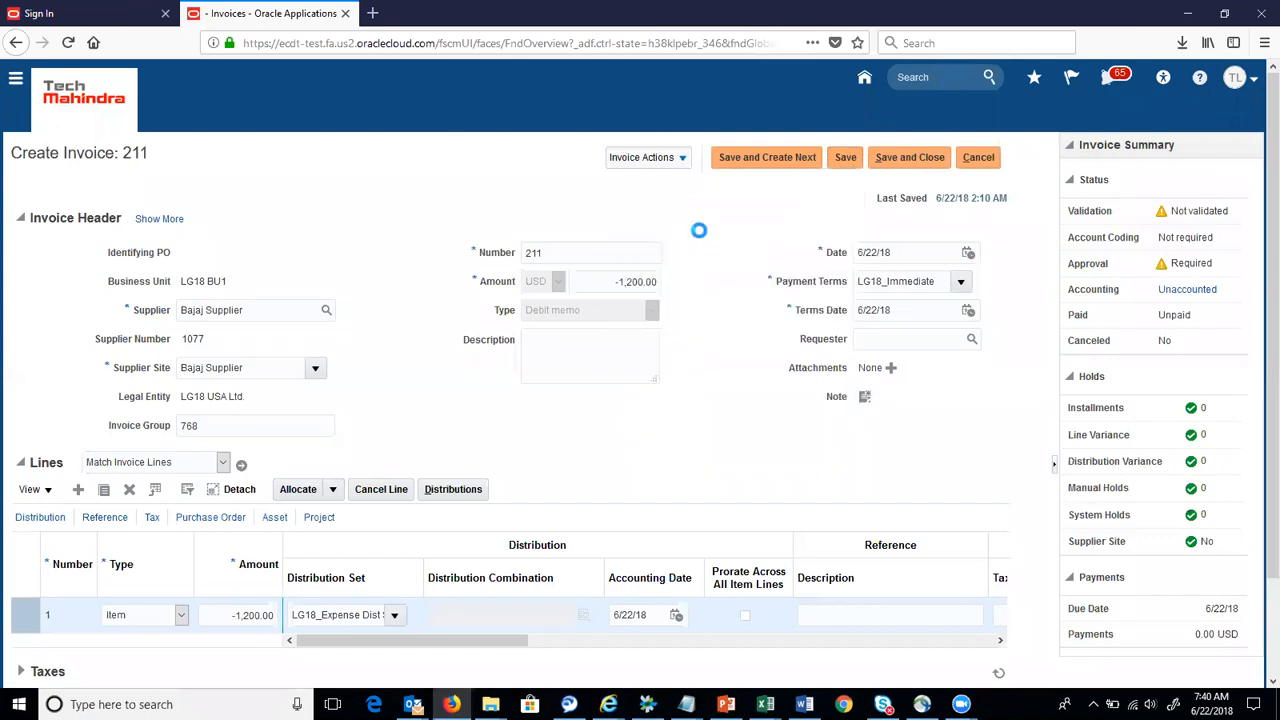
Release the debit memo's Matching required hold with the release name Validated and save the change
{"action": "left_click", "coordinate": [682, 160]}
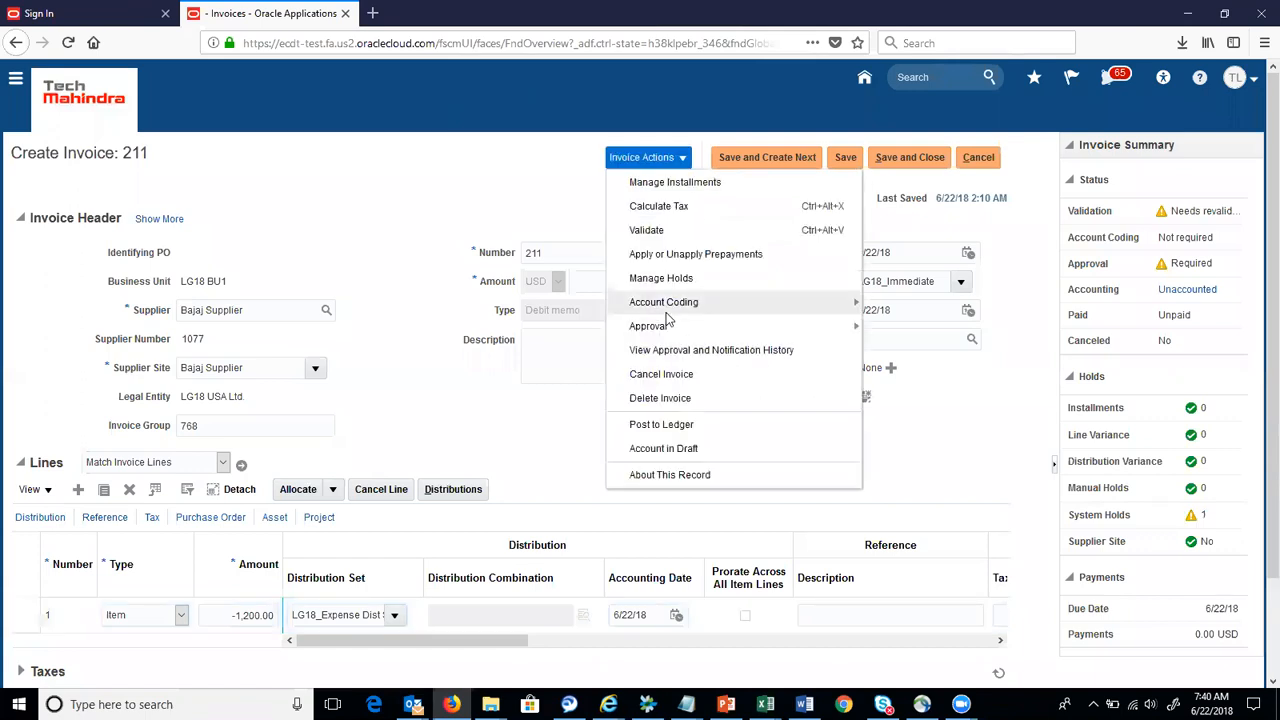
{"action": "left_click", "coordinate": [684, 280]}
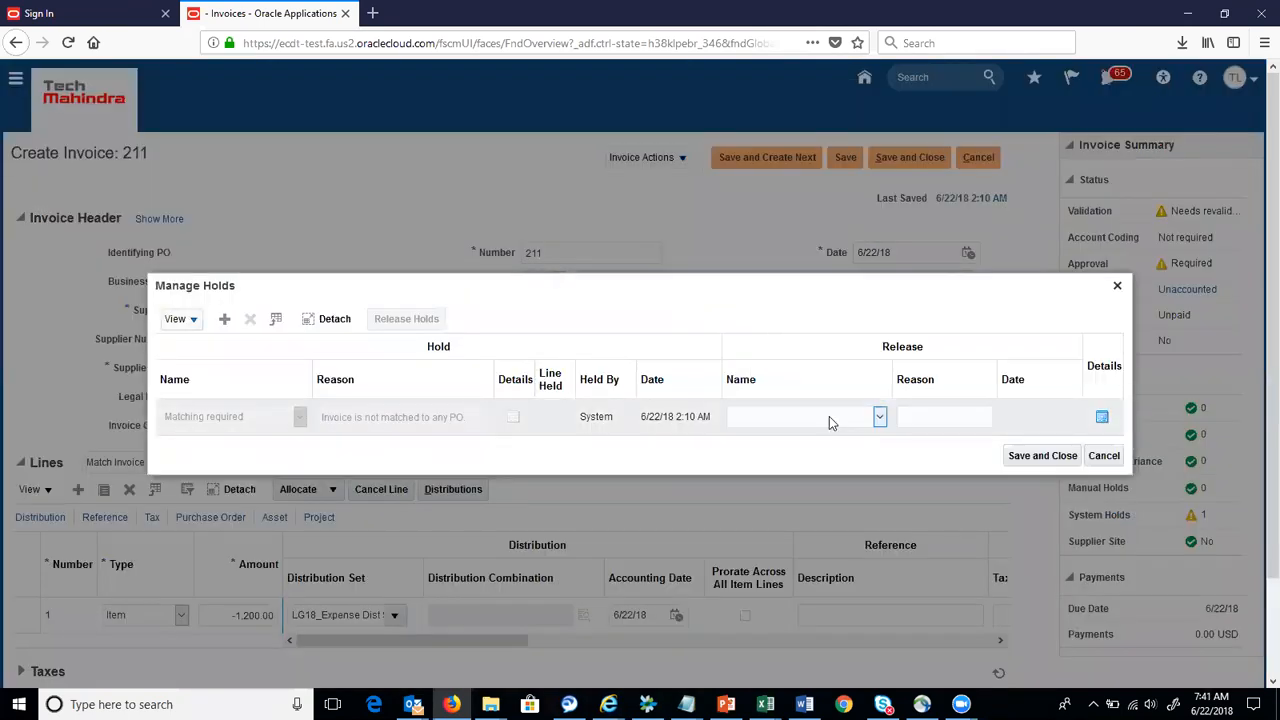
{"action": "left_click", "coordinate": [829, 416]}
{"action": "left_click", "coordinate": [824, 360]}
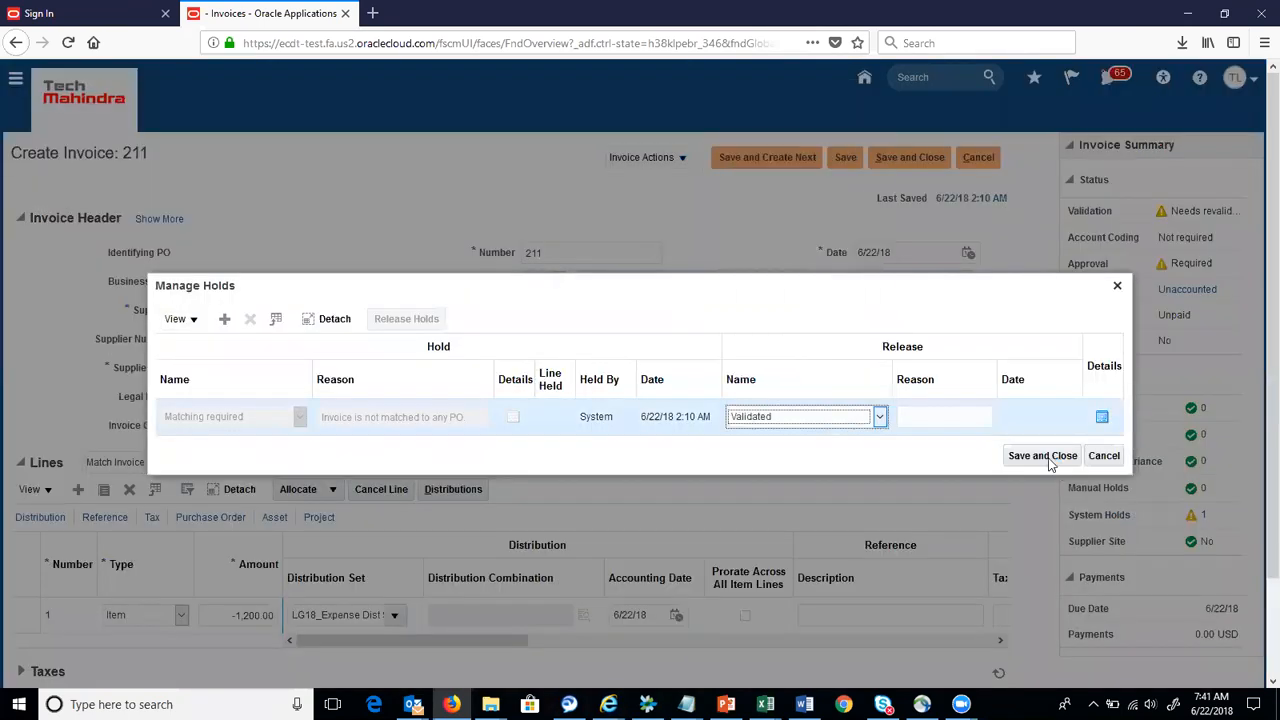
{"action": "left_click", "coordinate": [1050, 463]}
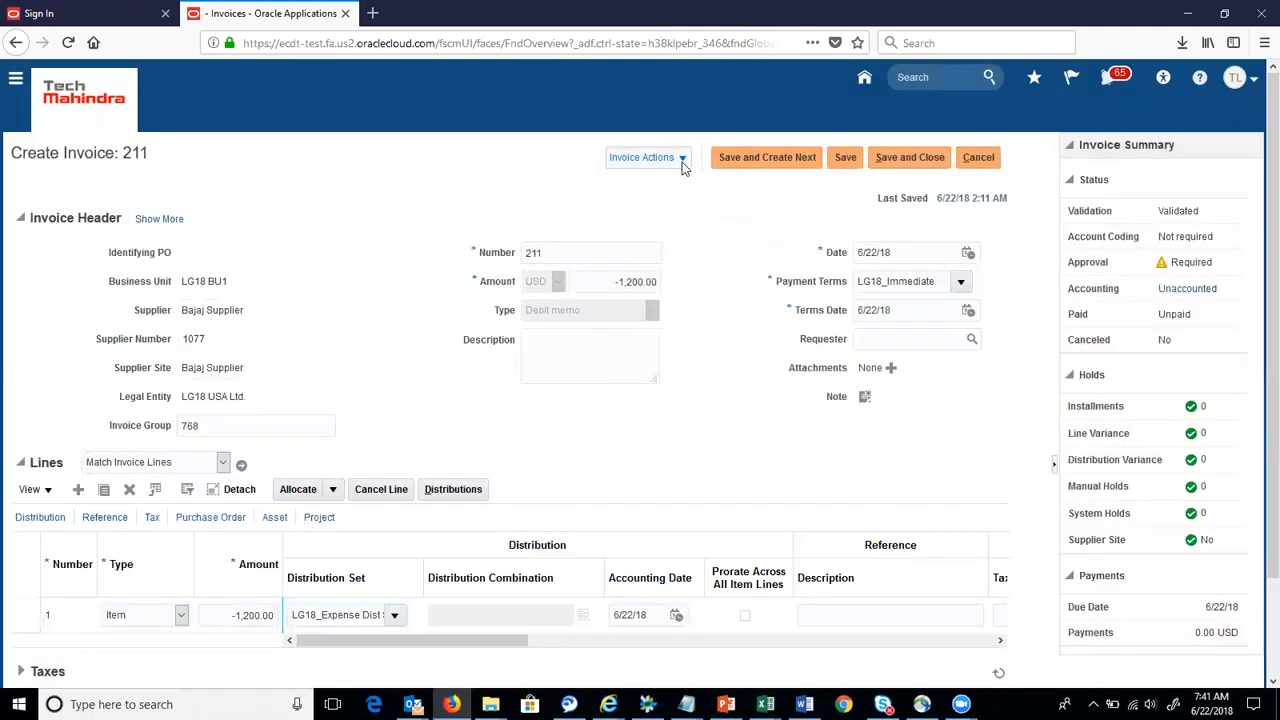
Force approve debit memo 211
{"action": "left_click", "coordinate": [682, 163]}
{"action": "mouse_move", "coordinate": [733, 329]}
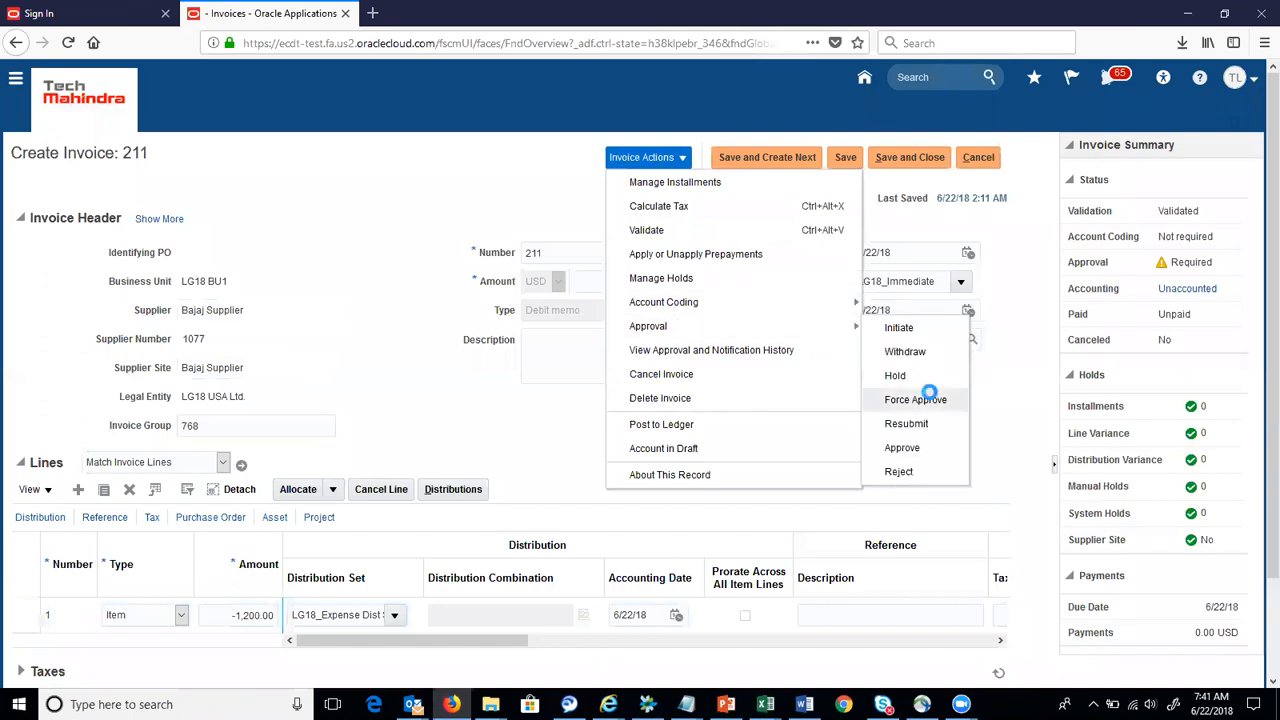
{"action": "left_click", "coordinate": [929, 396]}
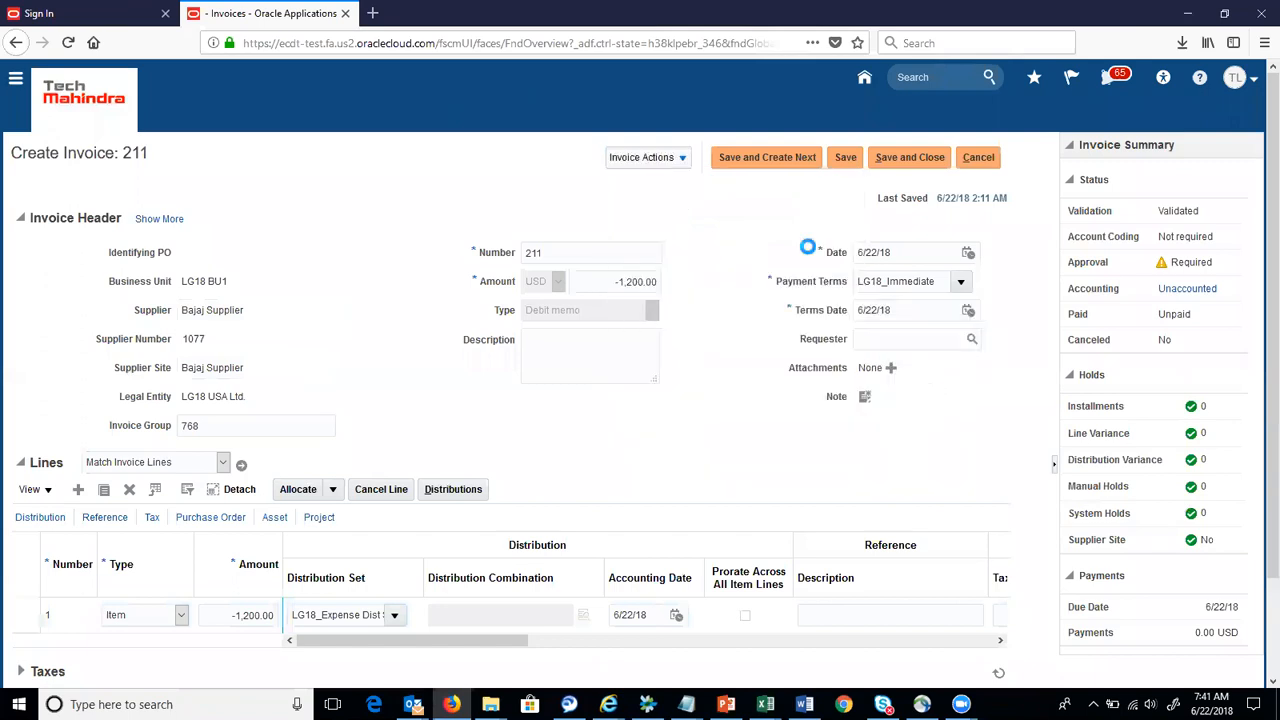
Account the debit memo in draft and post it to the ledger, dismissing both confirmations
{"action": "left_click", "coordinate": [683, 160]}
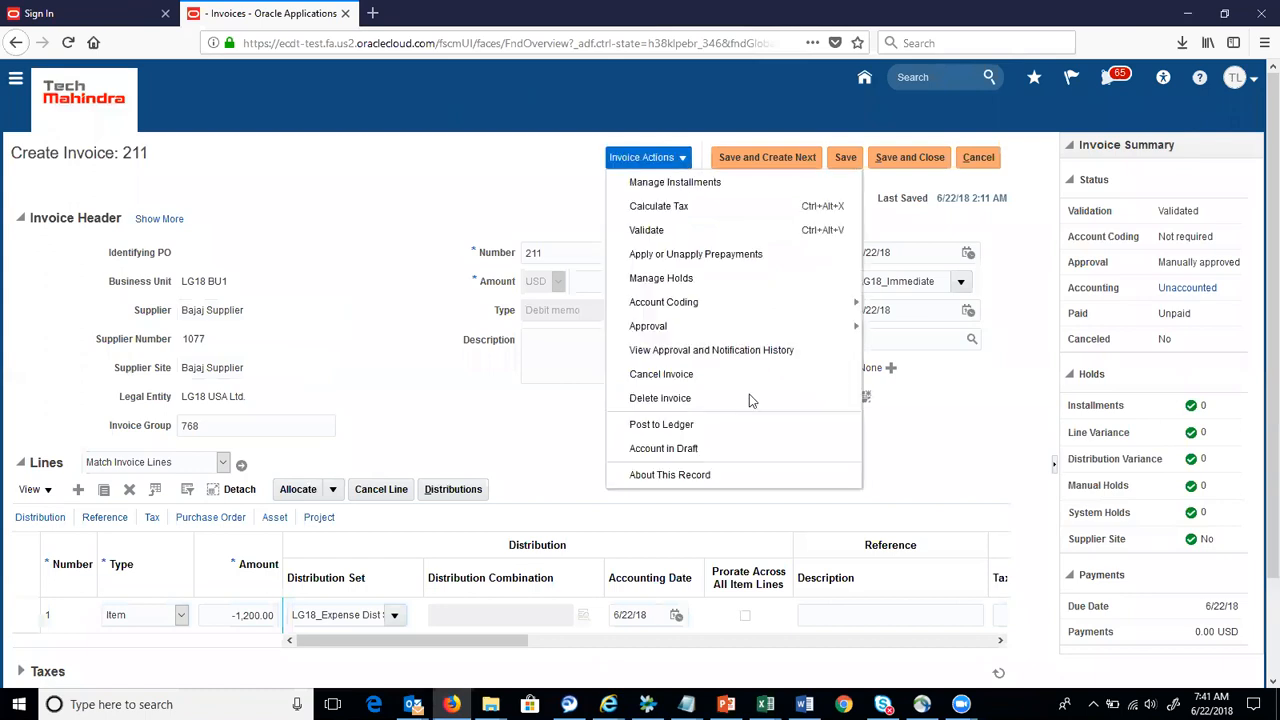
{"action": "left_click", "coordinate": [760, 442]}
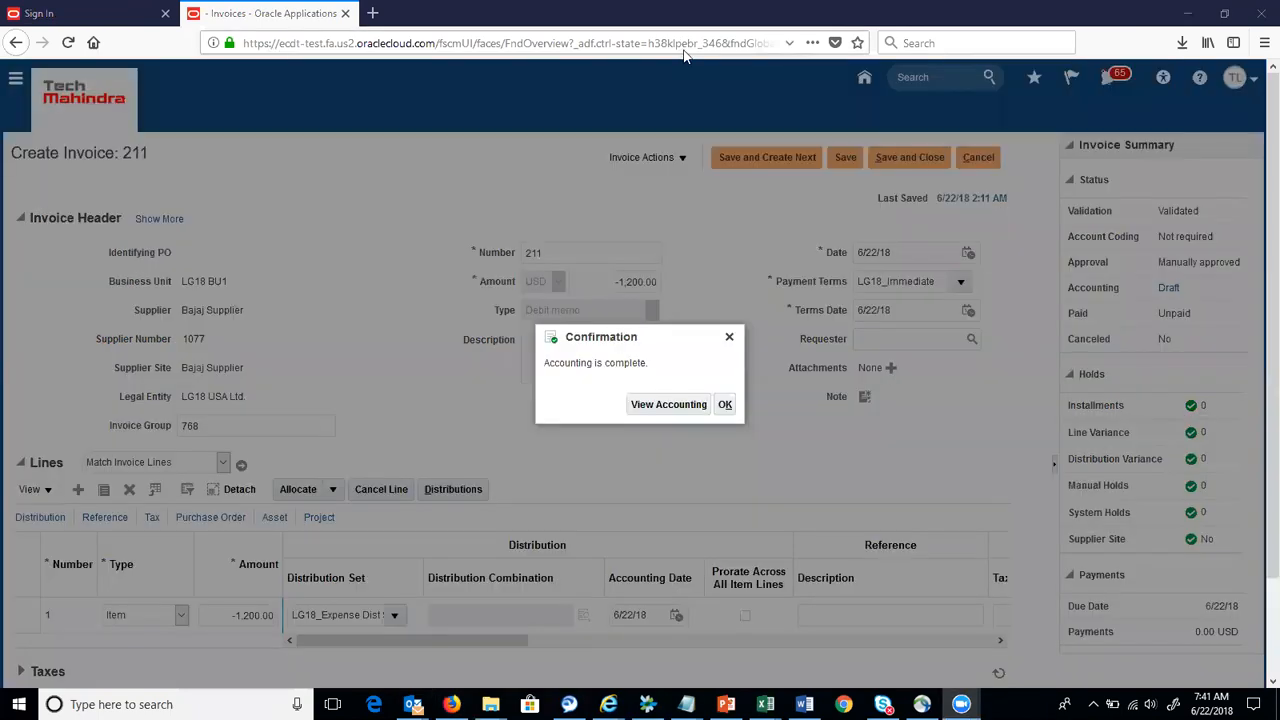
{"action": "left_click", "coordinate": [725, 404]}
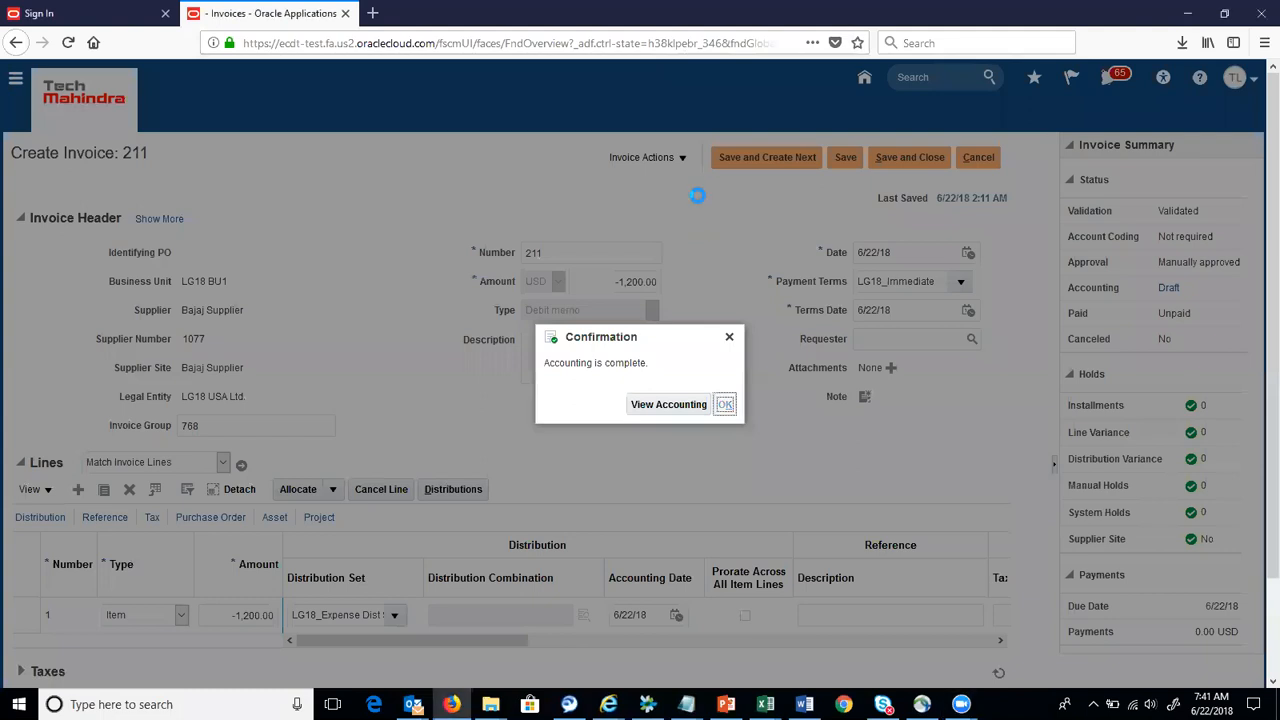
{"action": "left_click", "coordinate": [683, 160]}
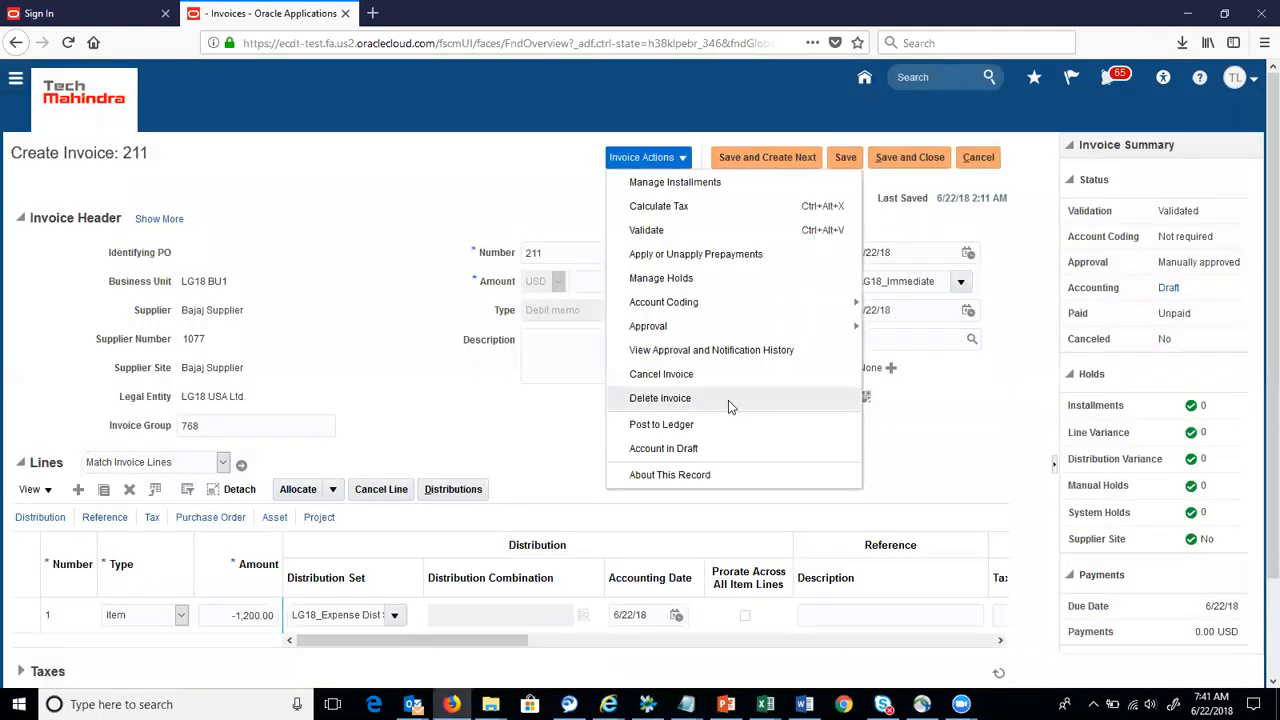
{"action": "left_click", "coordinate": [729, 424]}
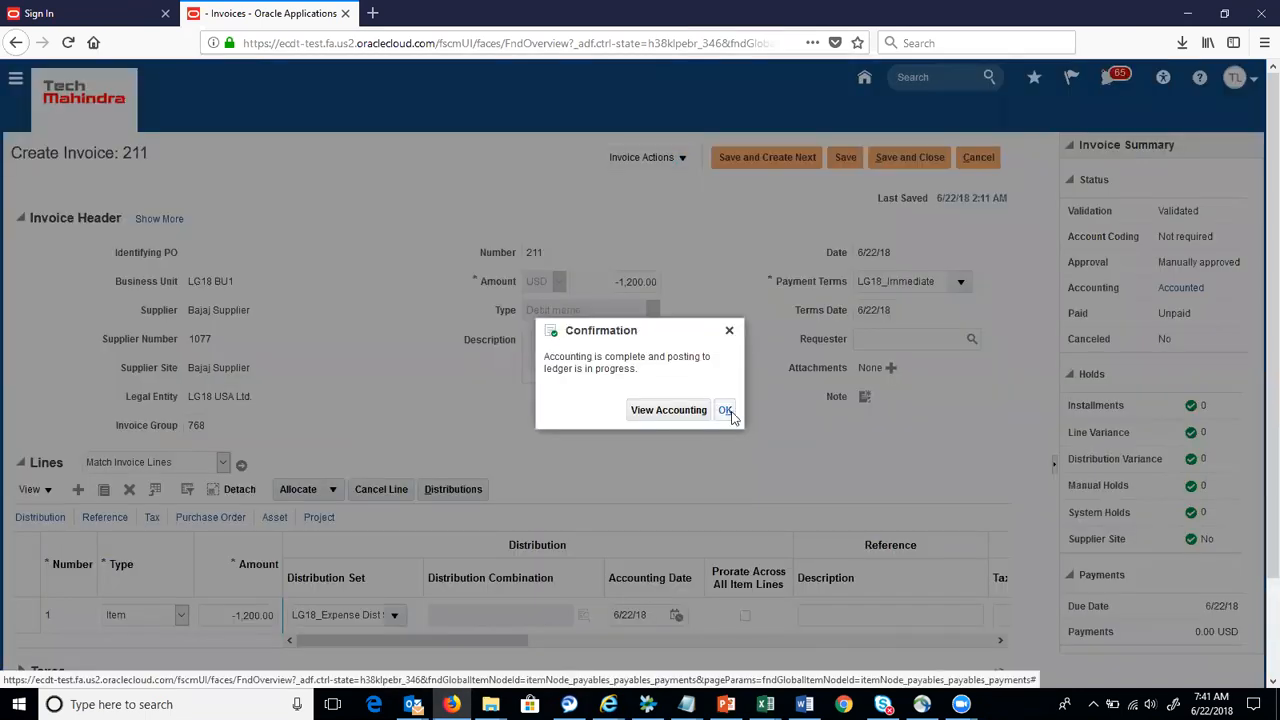
{"action": "left_click", "coordinate": [726, 411]}
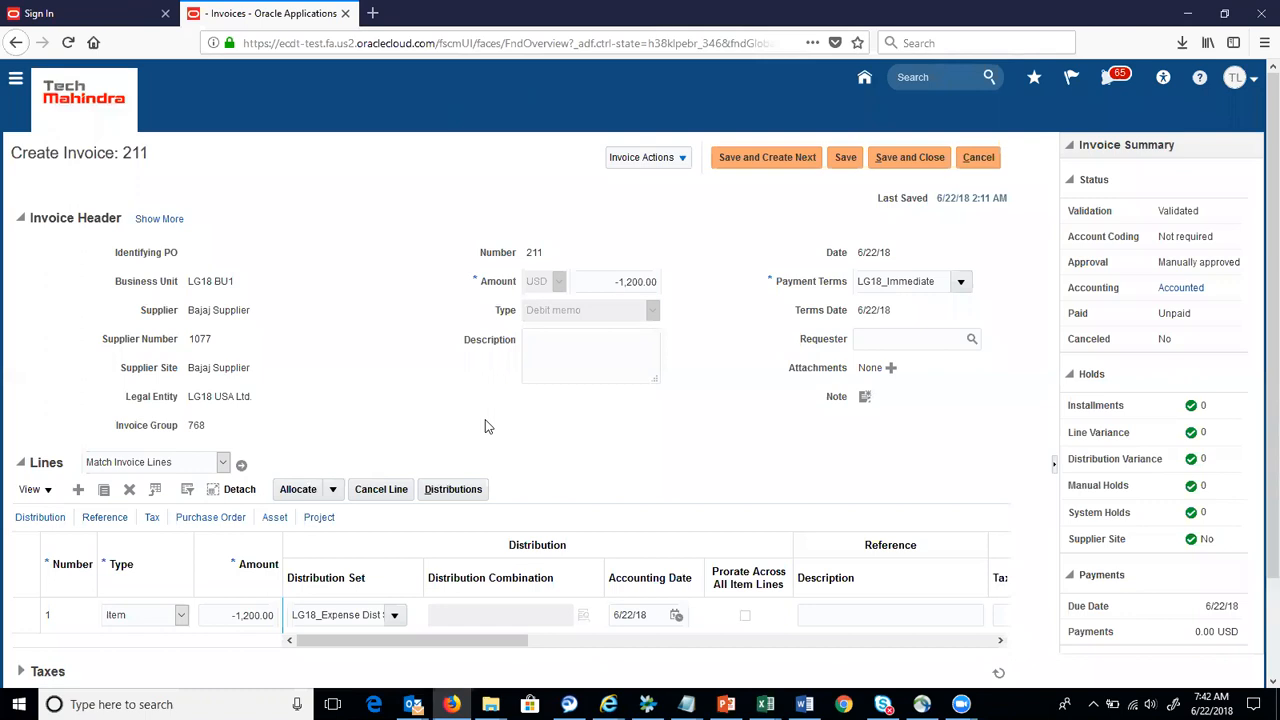
Leave the invoice page and start creating a new payment in the Payments work area
{"action": "left_click", "coordinate": [984, 163]}
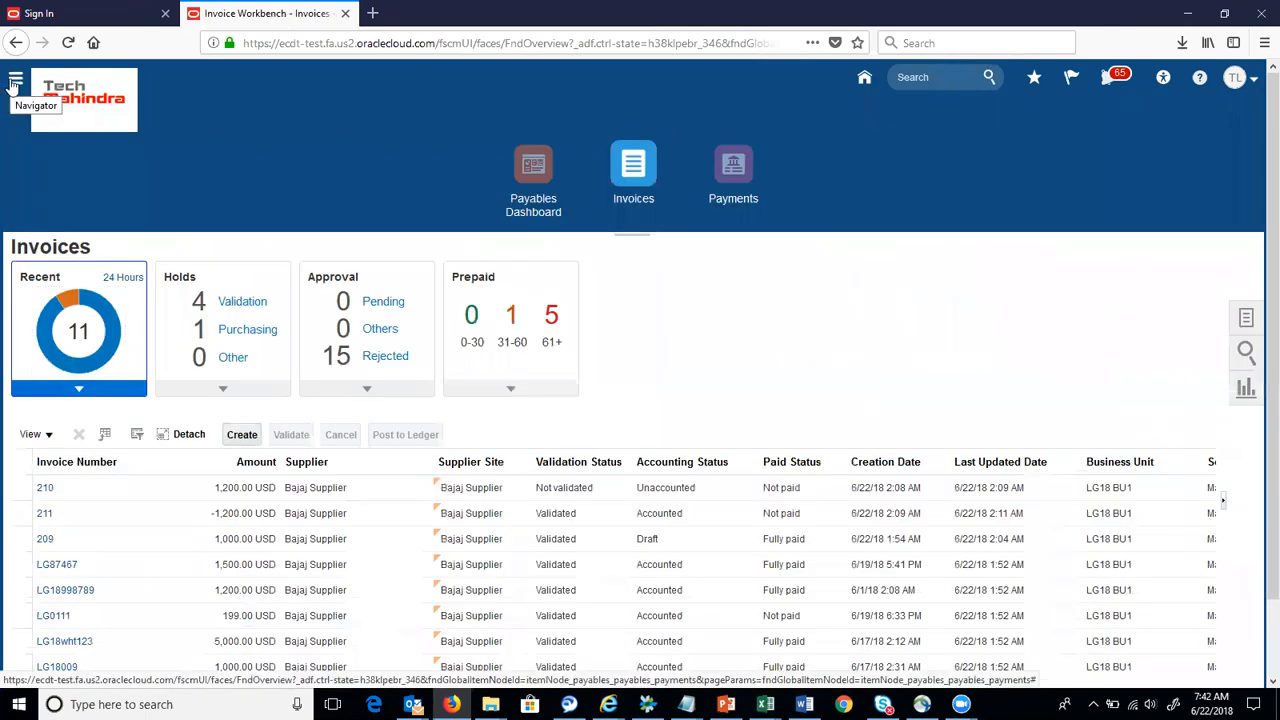
{"action": "left_click", "coordinate": [15, 80]}
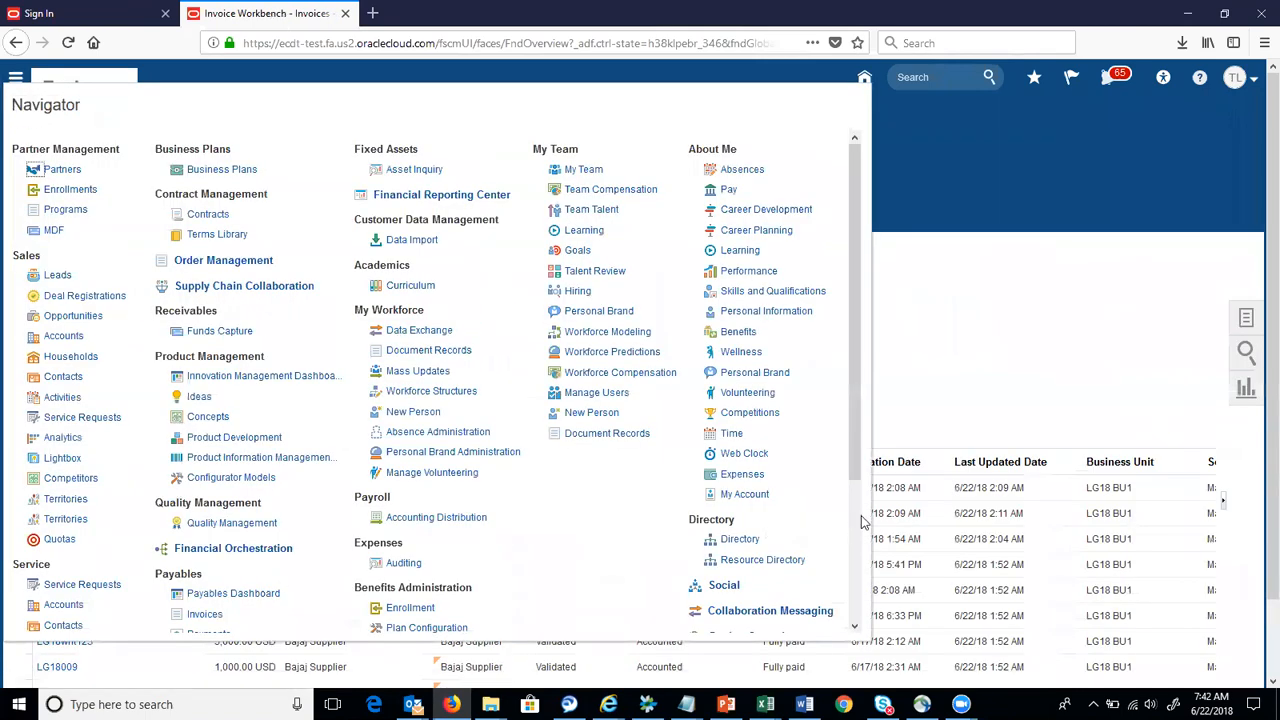
{"action": "scroll", "coordinate": [854, 520], "scroll_direction": "down", "scroll_amount": 1}
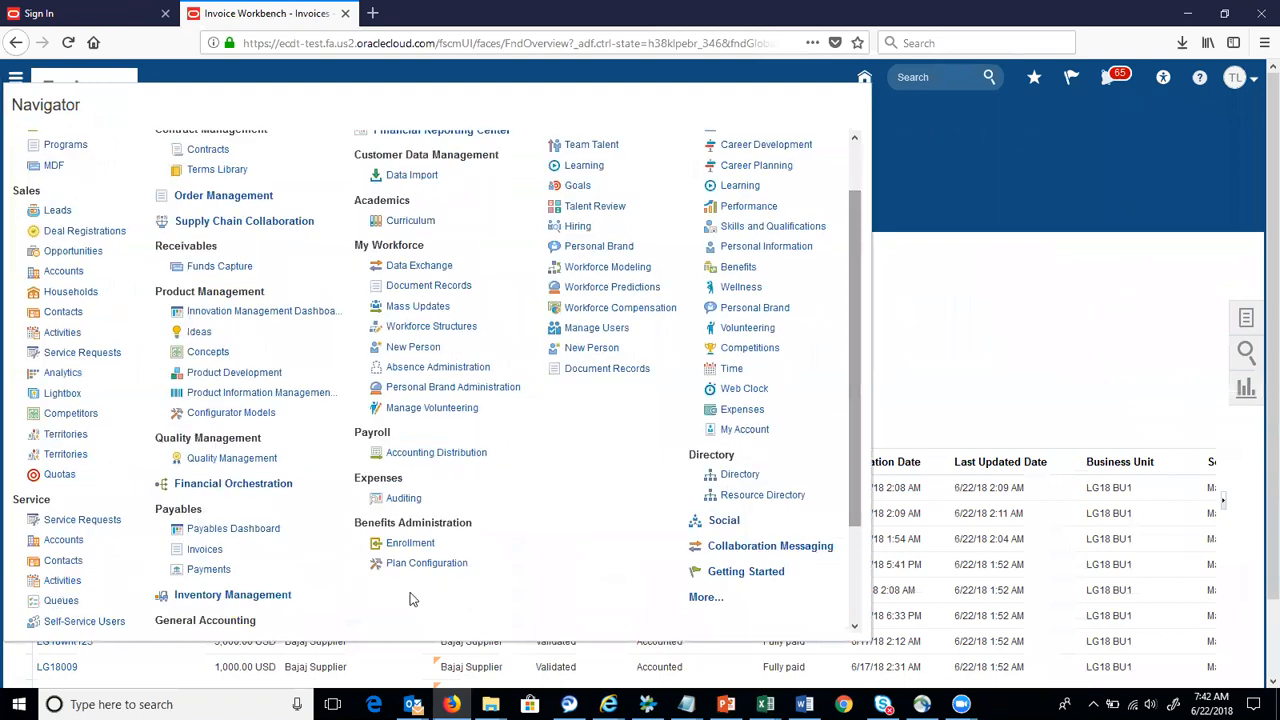
{"action": "left_click", "coordinate": [224, 574]}
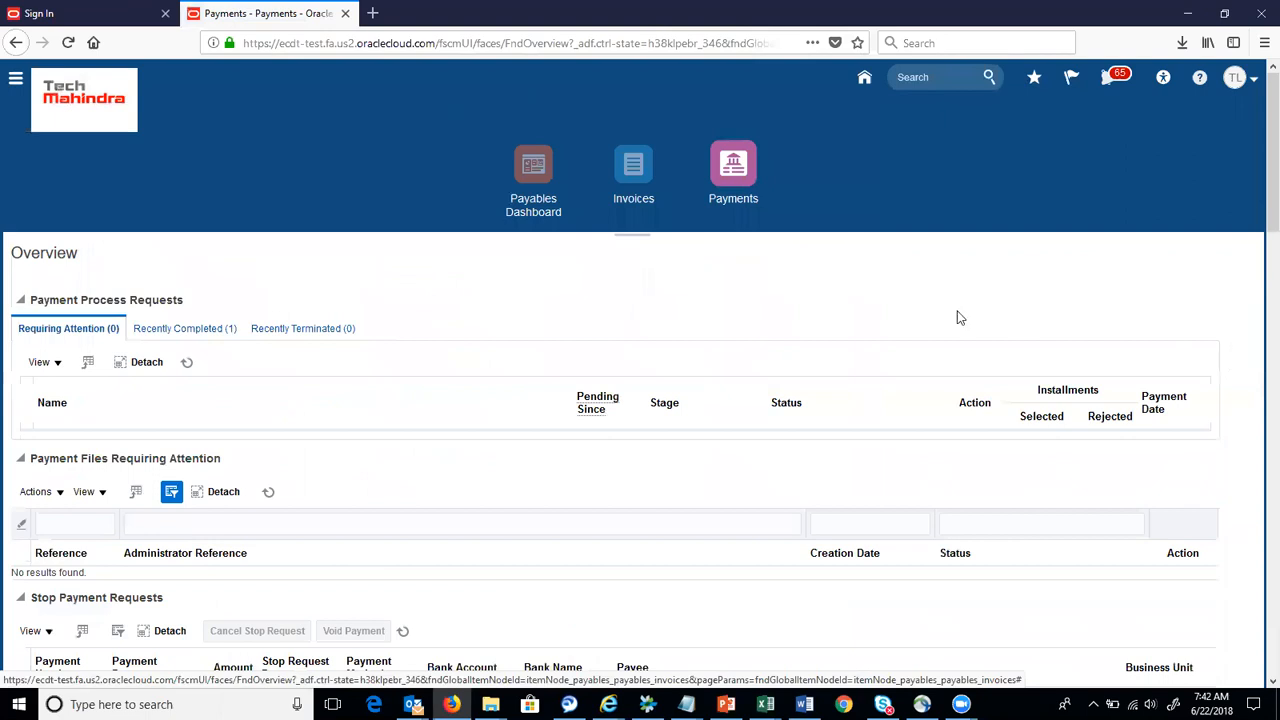
{"action": "left_click", "coordinate": [1068, 326]}
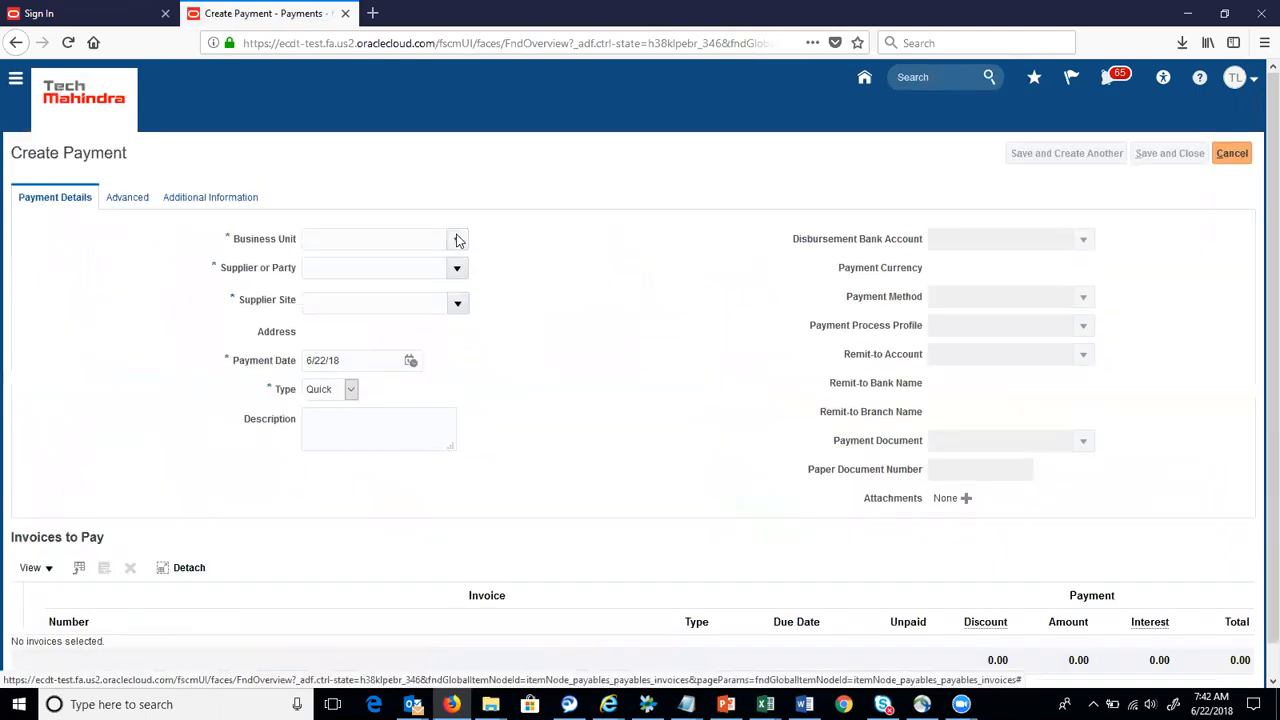
Set the payment's business unit to LG18 BU1, the supplier to Bajaj Supplier and the type to Refund
{"action": "left_click", "coordinate": [405, 246]}
{"action": "type", "text": "Ig"}
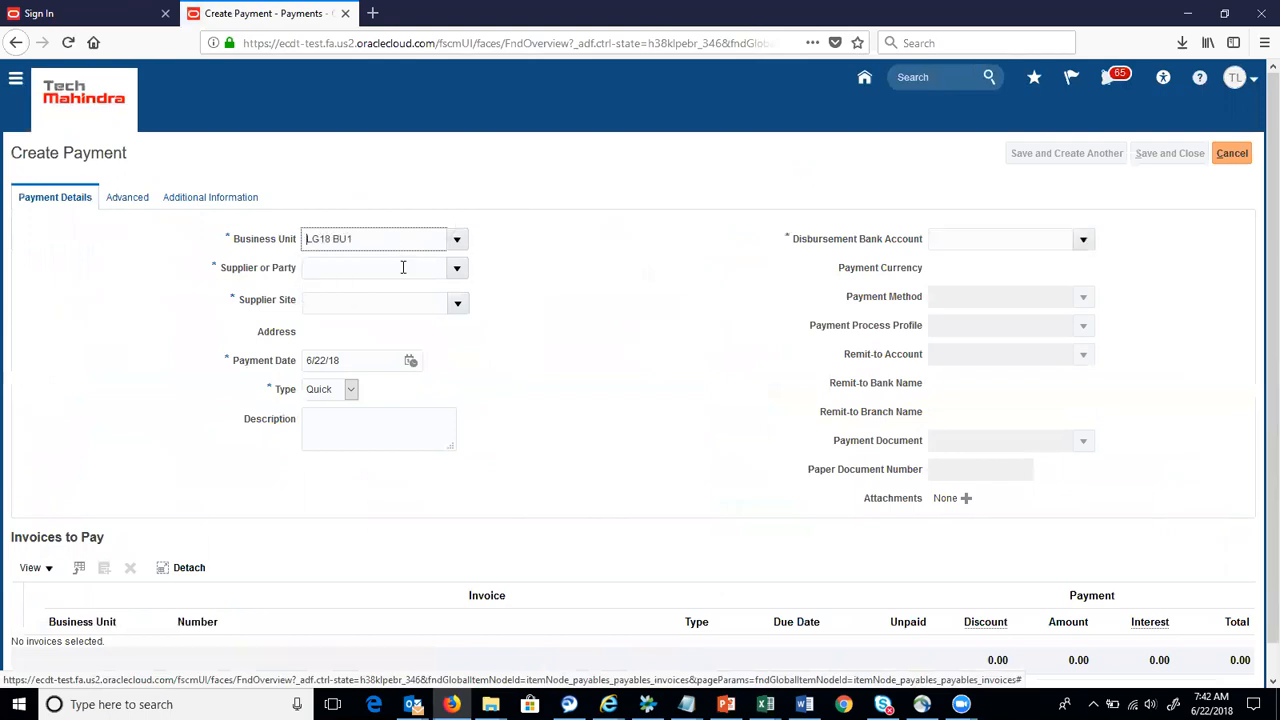
{"action": "left_click", "coordinate": [443, 268]}
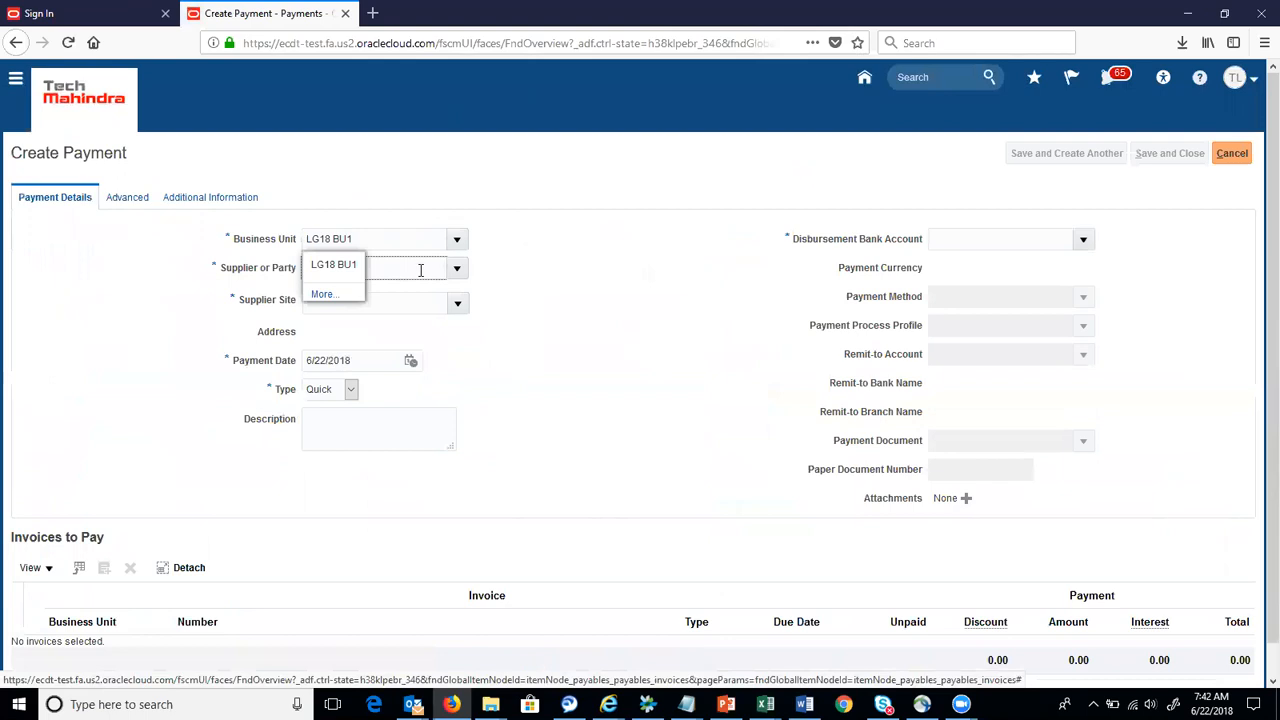
{"action": "left_click", "coordinate": [421, 270]}
{"action": "type", "text": "bAJA"}
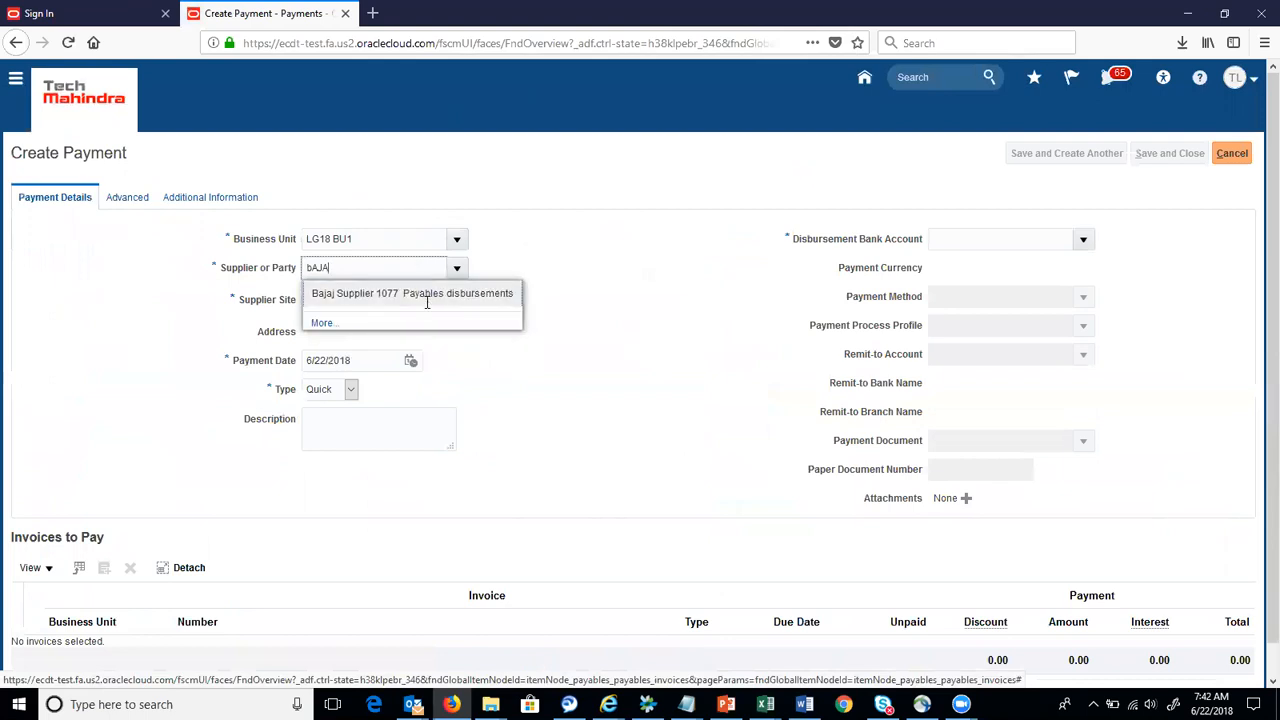
{"action": "left_click", "coordinate": [428, 302]}
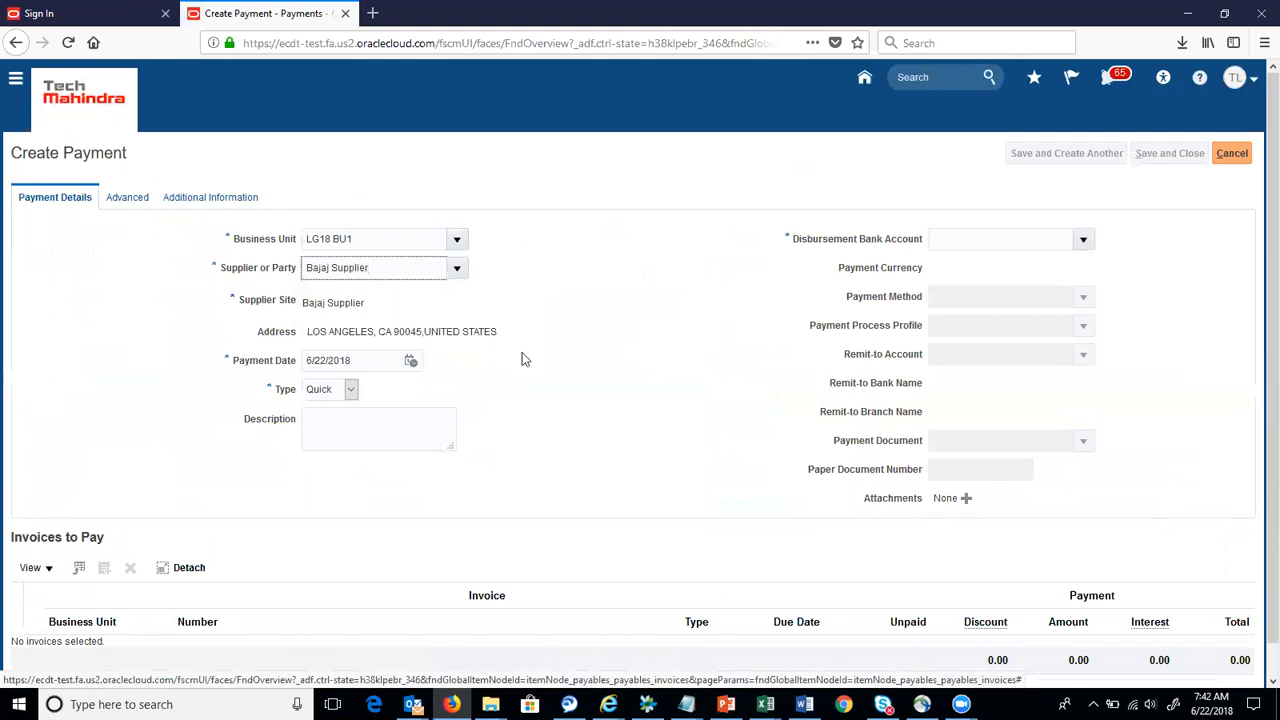
{"action": "left_click", "coordinate": [352, 390]}
{"action": "left_click", "coordinate": [322, 450]}
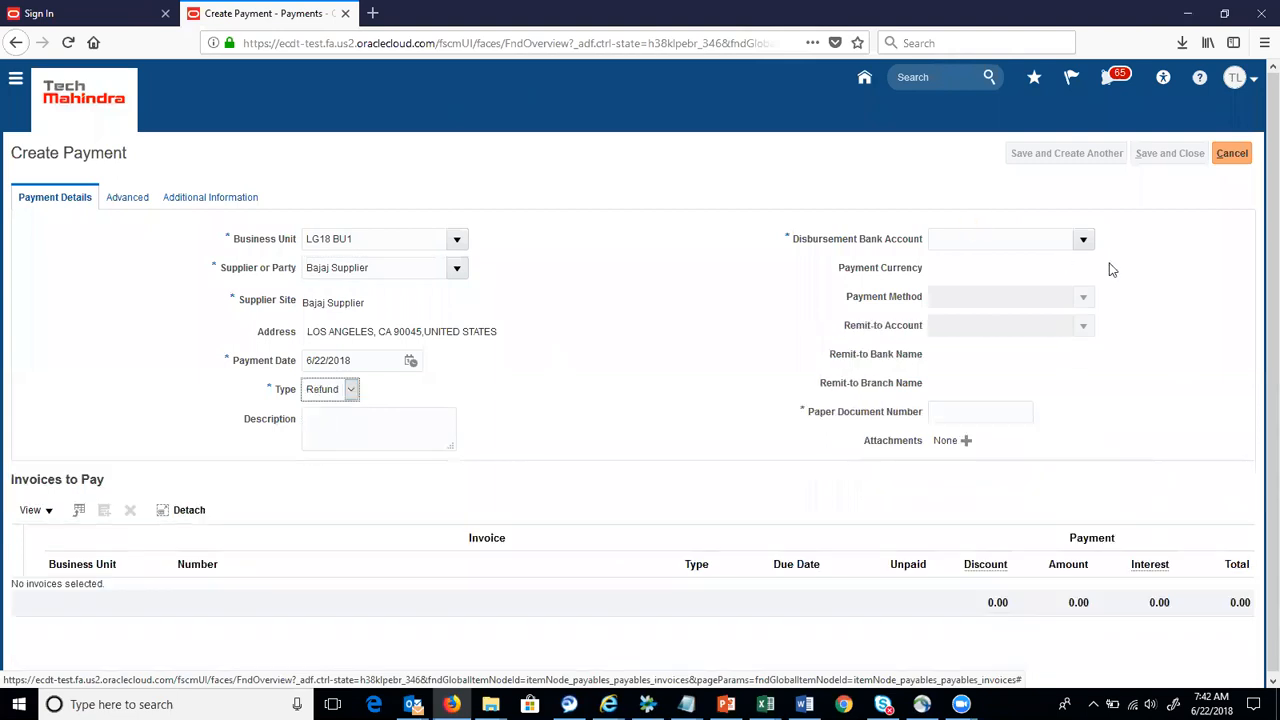
Switch the payment type to Quick to compare its fields, and return it to Refund
{"action": "left_click", "coordinate": [355, 395]}
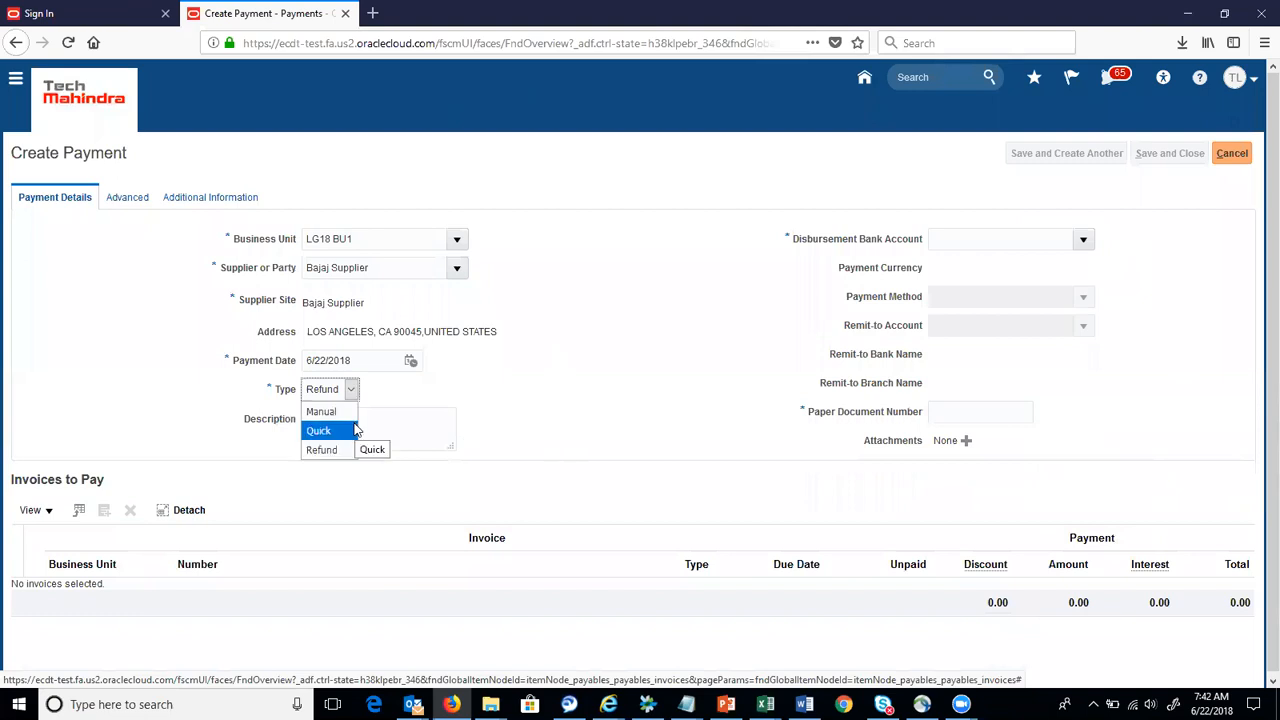
{"action": "left_click", "coordinate": [320, 430]}
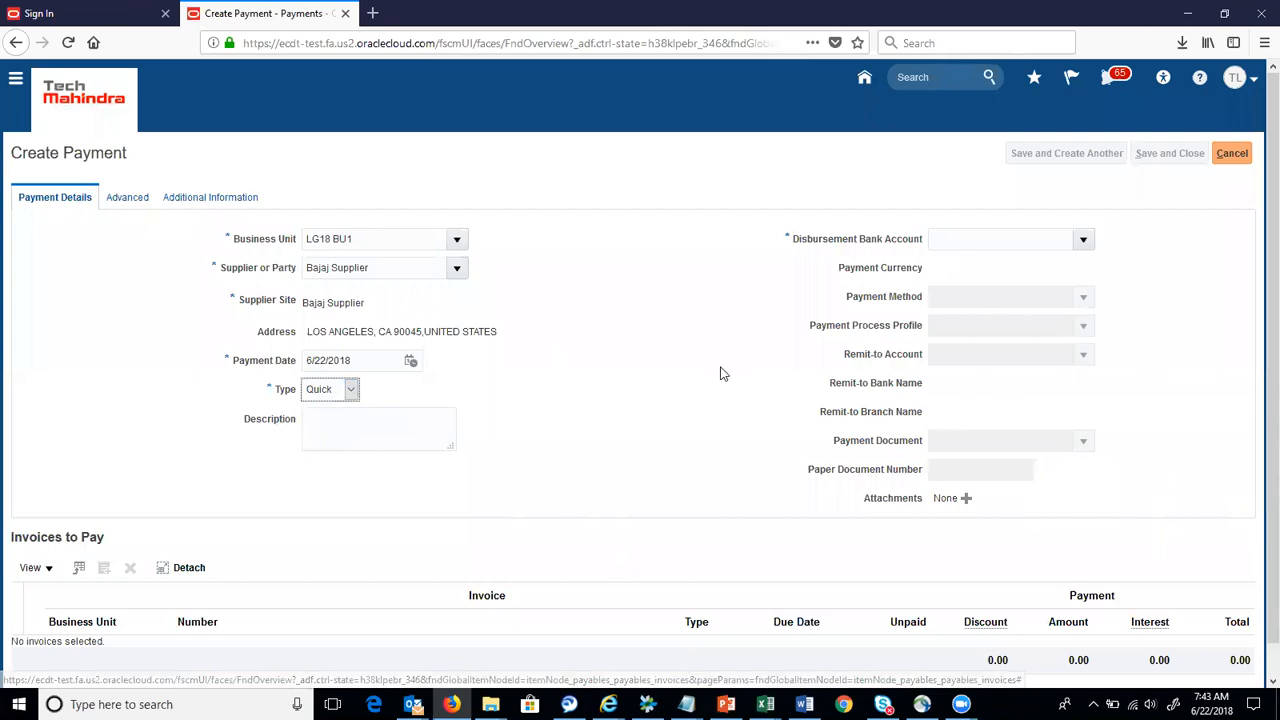
{"action": "left_click", "coordinate": [351, 390]}
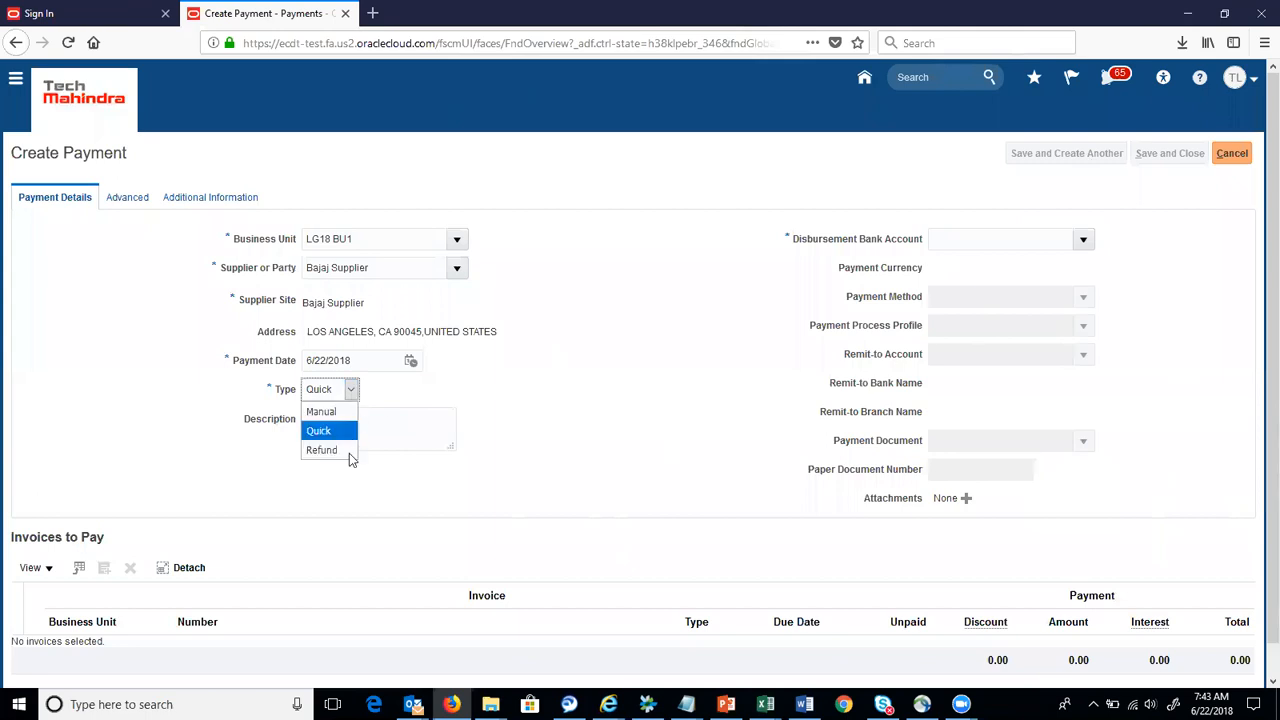
{"action": "left_click", "coordinate": [349, 453]}
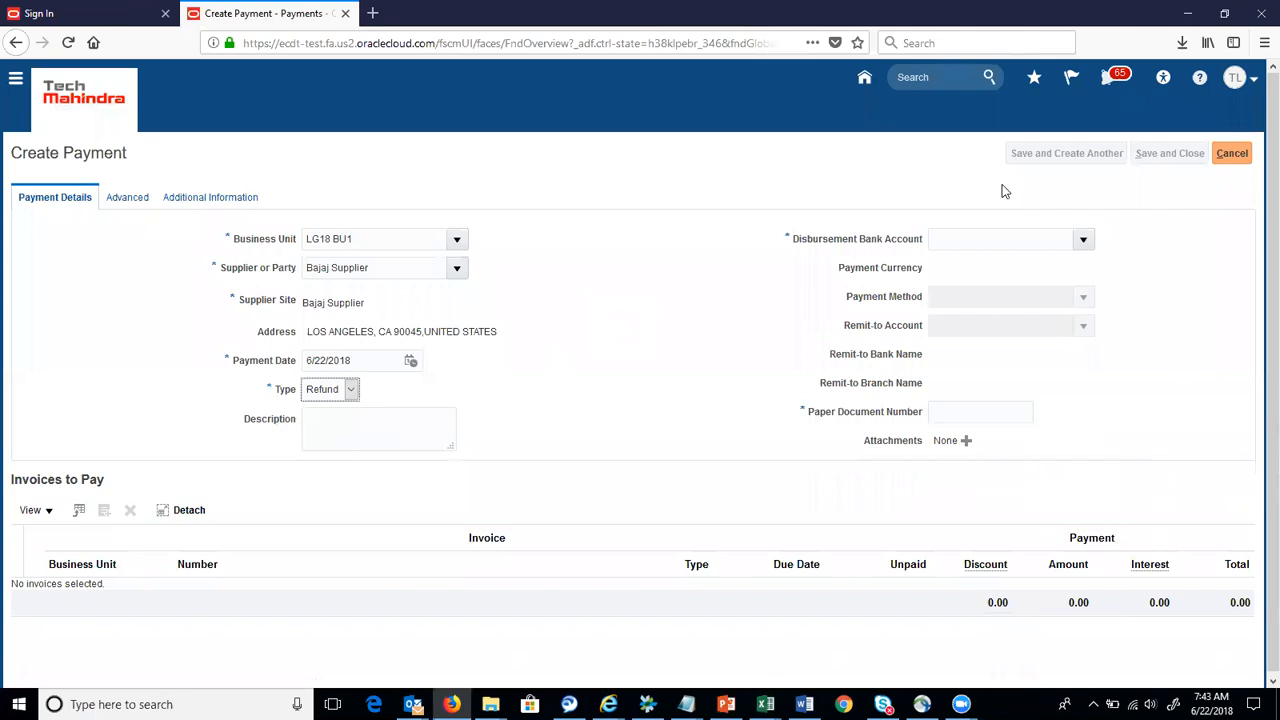
Choose LG18_JP Morgon Bank Account as the disbursement bank account and LG18_CHECK as the payment method
{"action": "left_click", "coordinate": [1084, 240]}
{"action": "left_click", "coordinate": [1047, 265]}
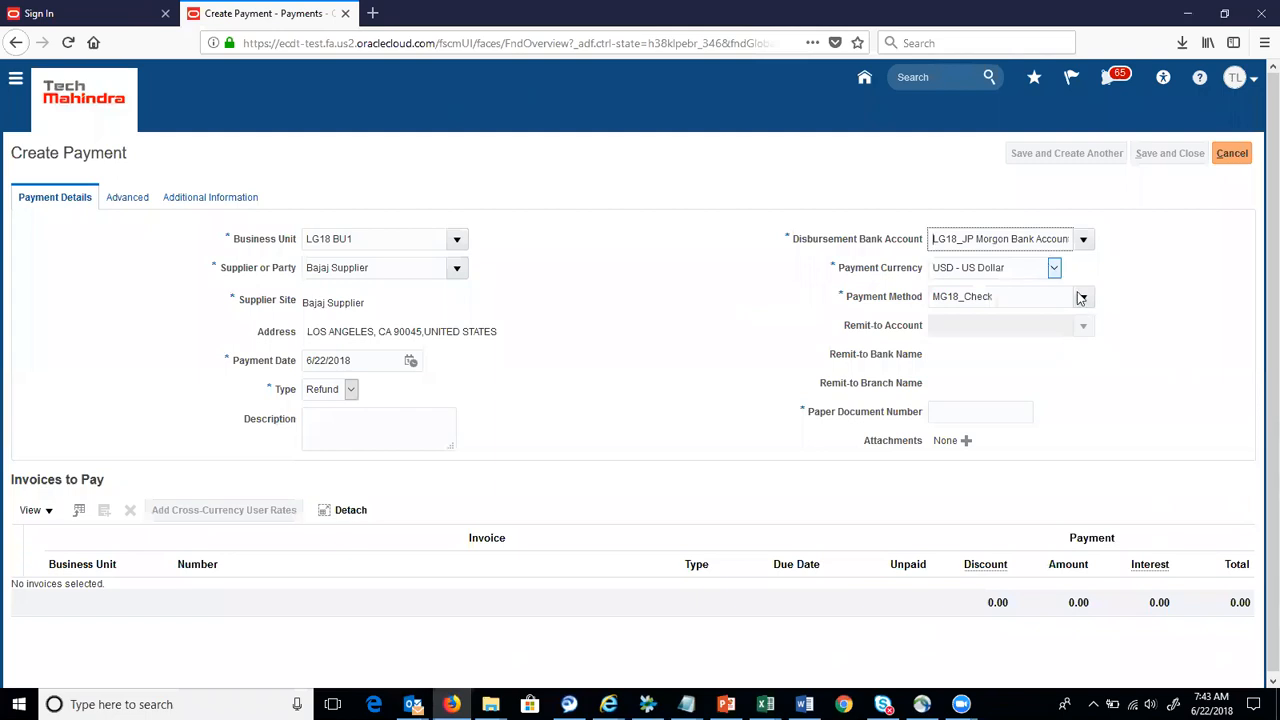
{"action": "left_click", "coordinate": [1084, 298]}
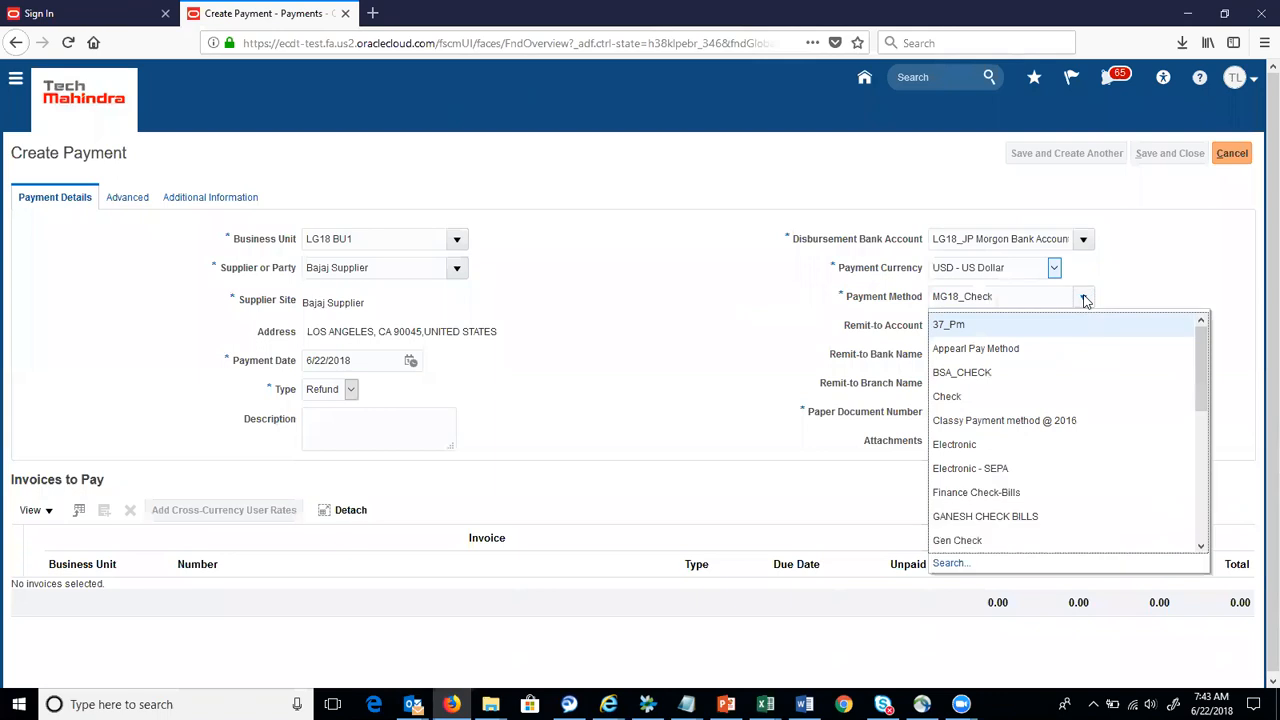
{"action": "scroll", "coordinate": [1200, 455], "scroll_direction": "down", "scroll_amount": 3}
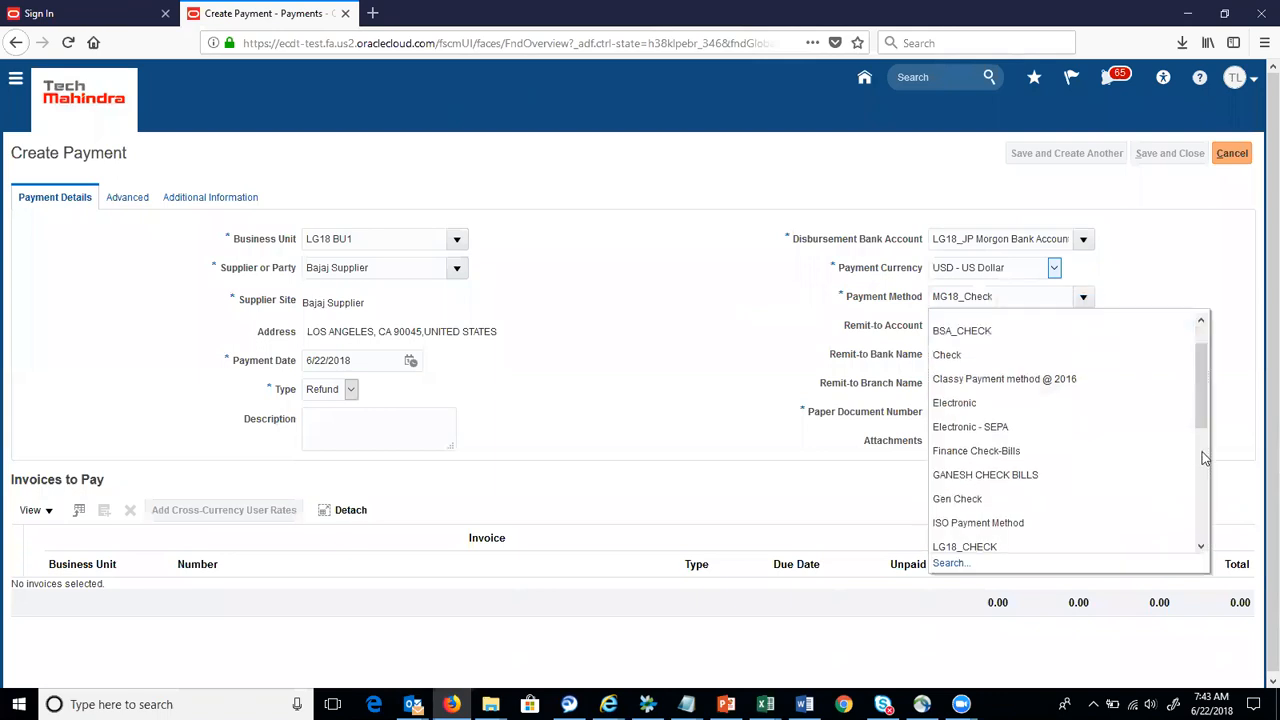
{"action": "left_click", "coordinate": [1097, 371]}
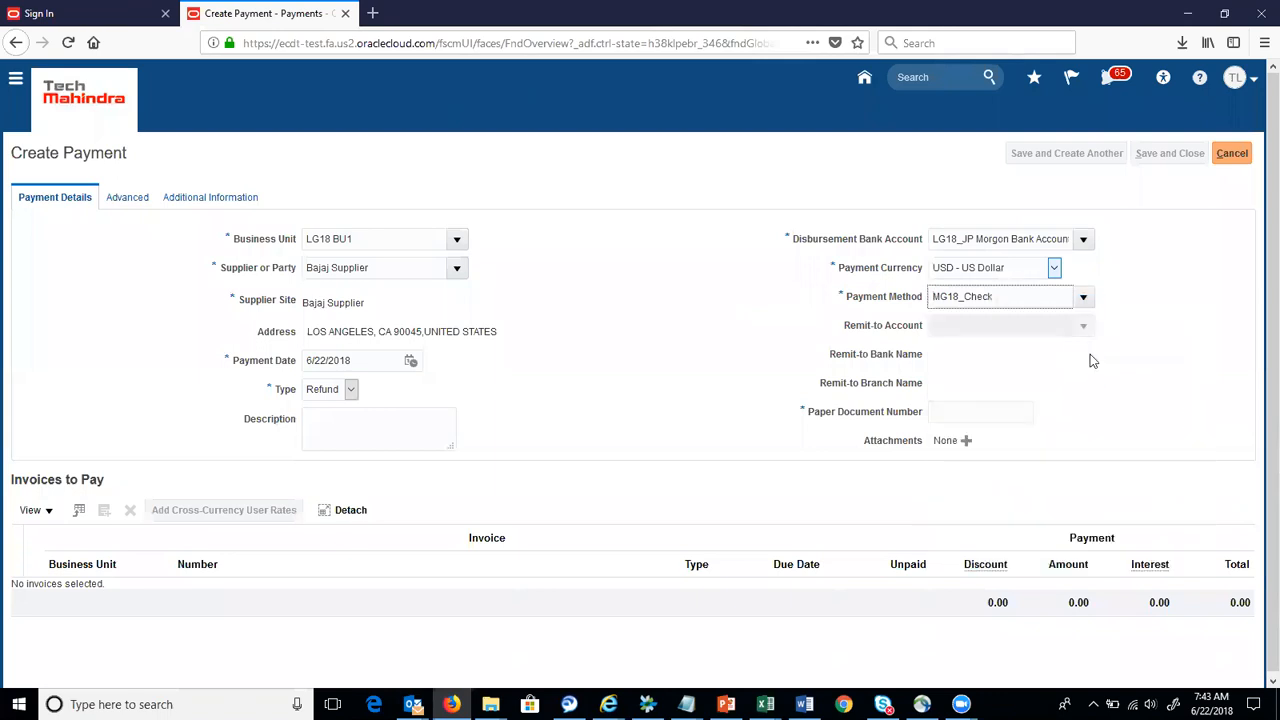
Set the refund's paper document number to 1
{"action": "left_click", "coordinate": [1024, 403]}
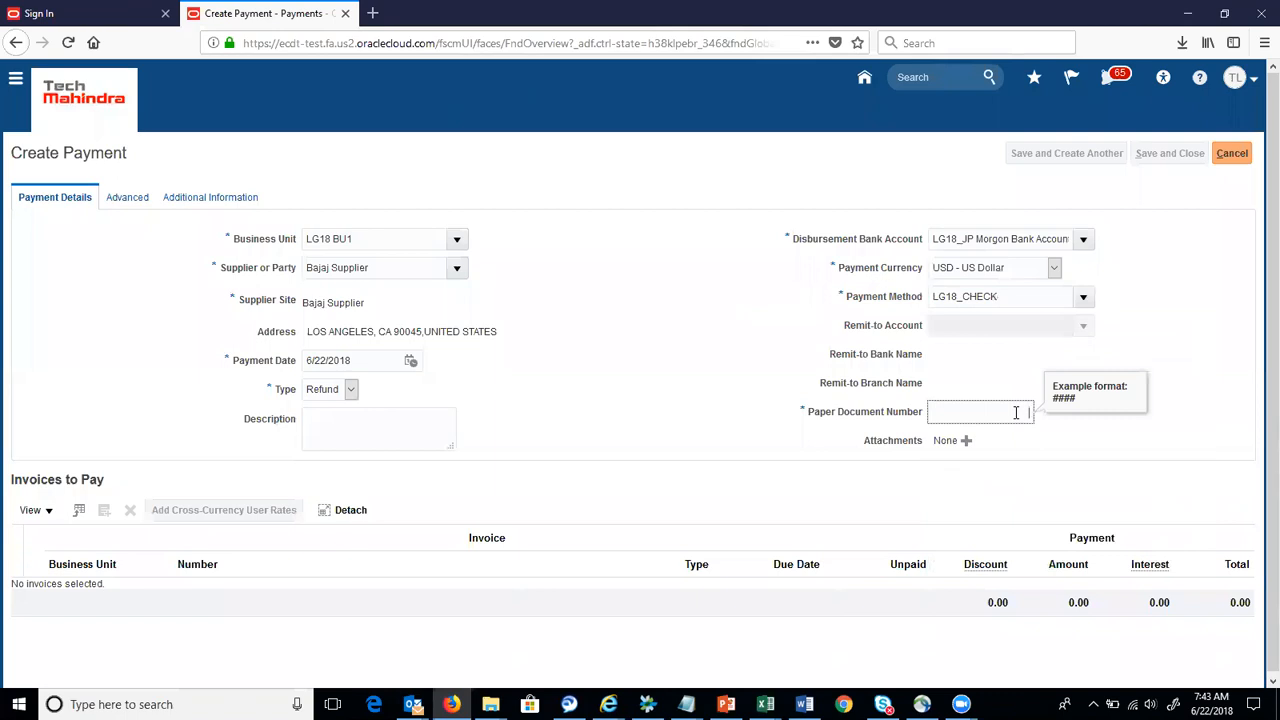
{"action": "type", "text": "1"}
{"action": "key", "text": "Tab"}
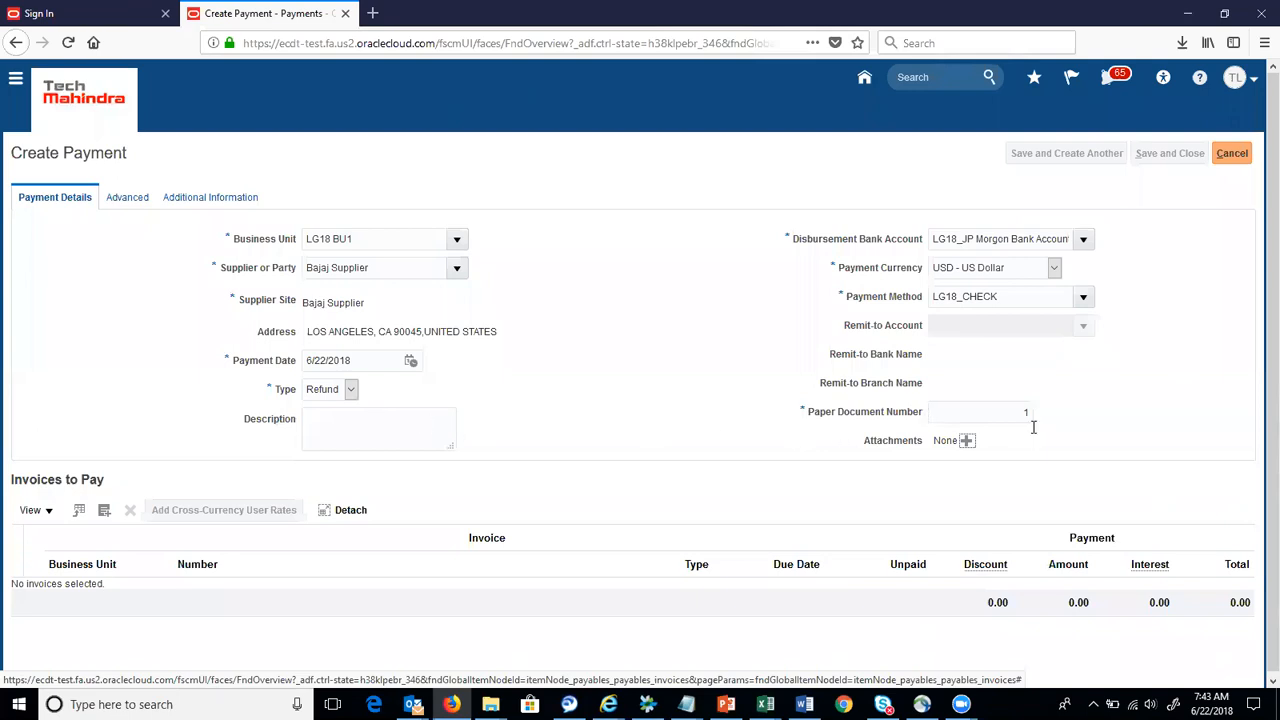
Add debit memo 211 to the refund's invoices to pay, and save and close the payment
{"action": "left_click", "coordinate": [106, 514]}
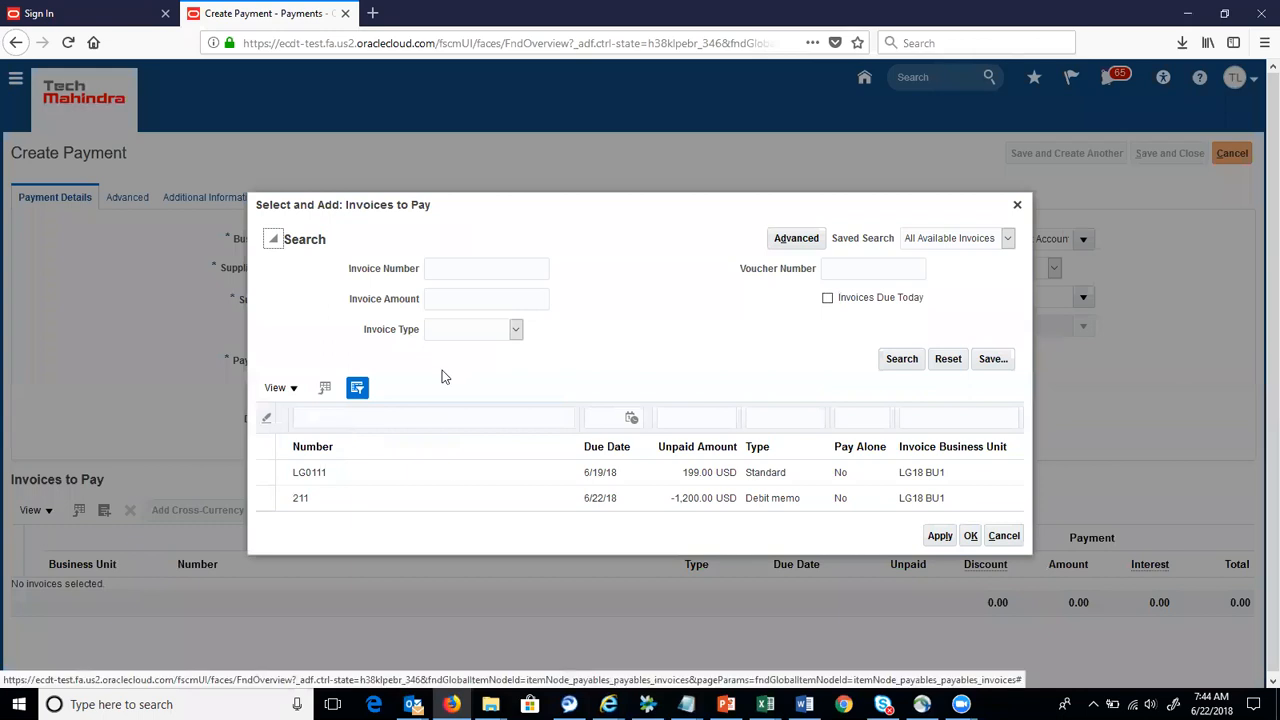
{"action": "left_click", "coordinate": [455, 508]}
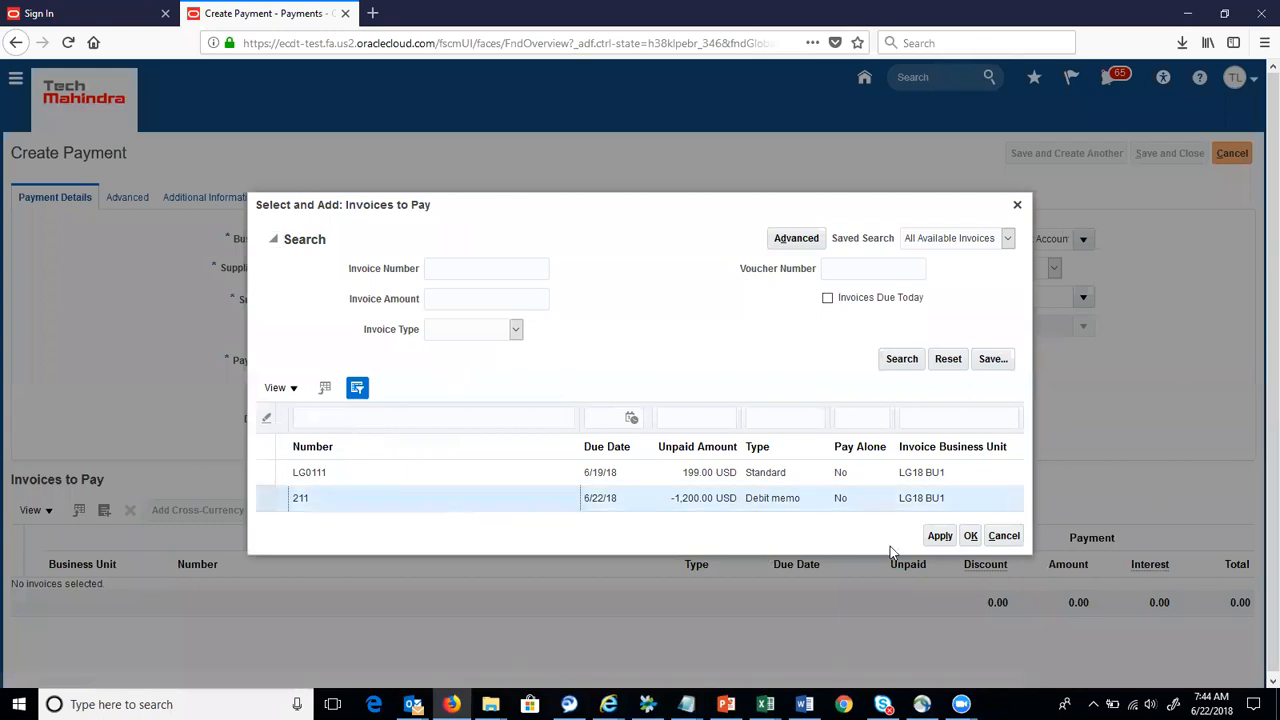
{"action": "left_click", "coordinate": [935, 539]}
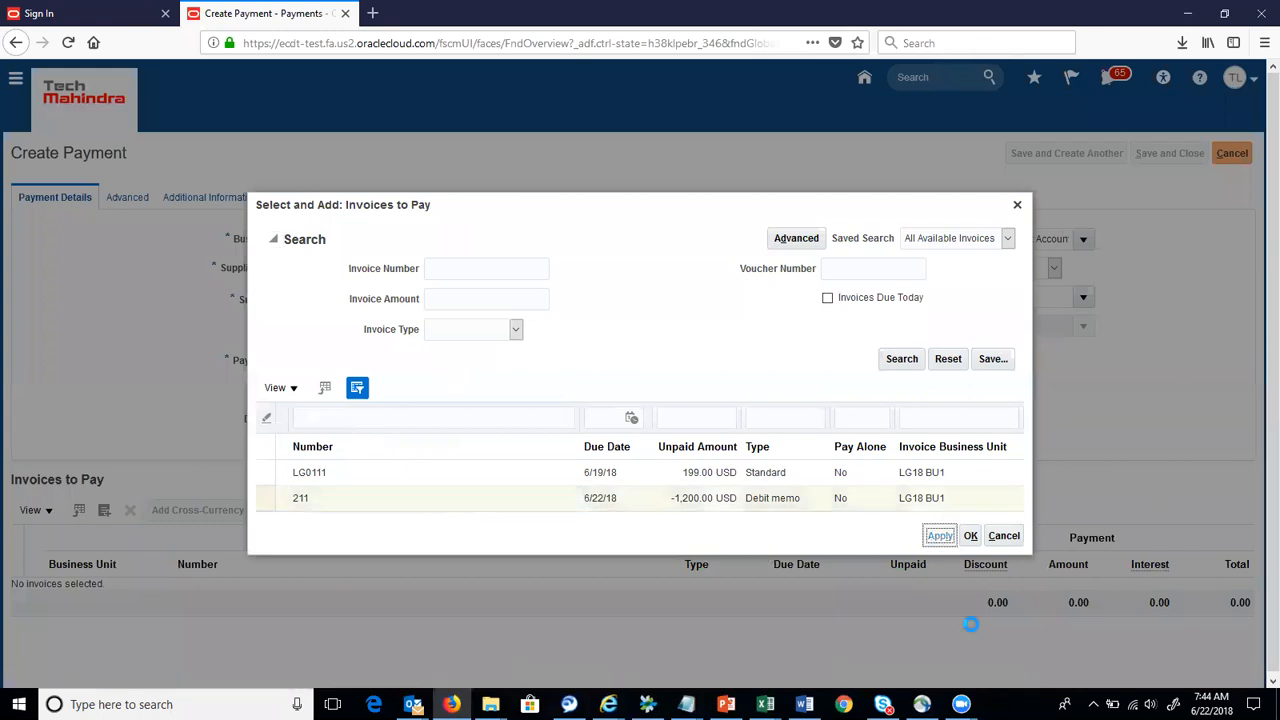
{"action": "left_click", "coordinate": [969, 524]}
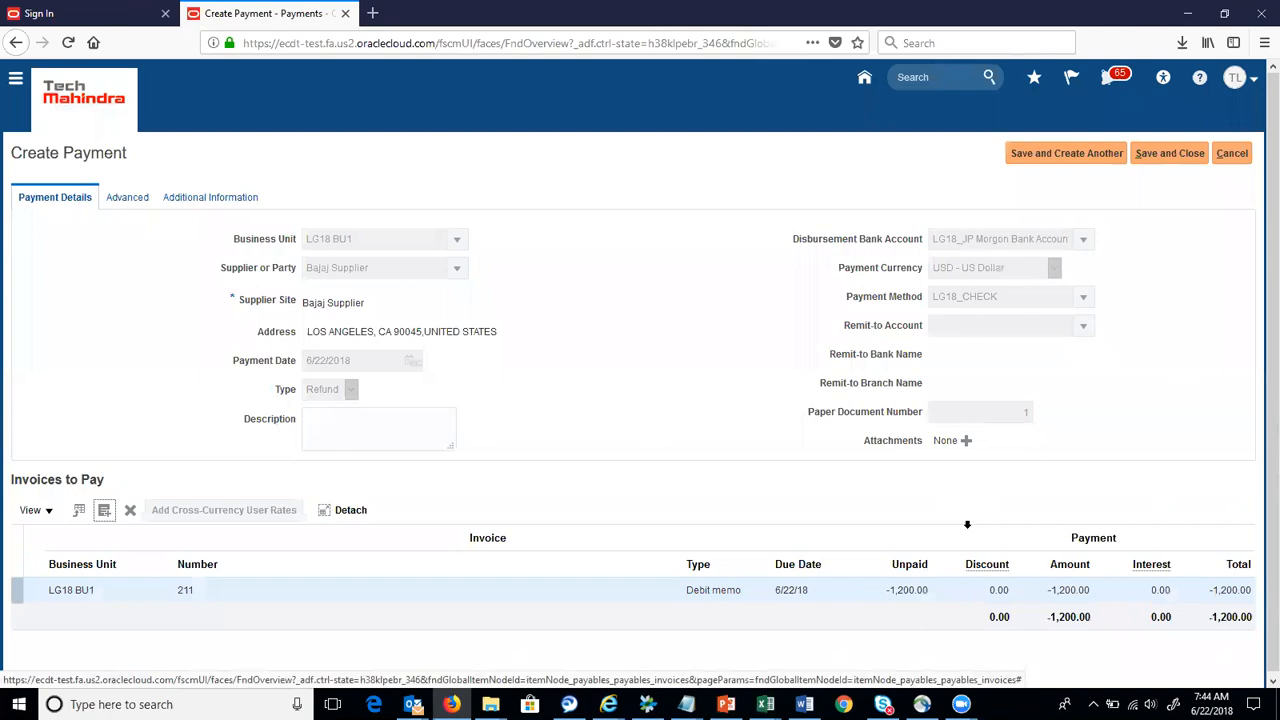
{"action": "left_click", "coordinate": [1170, 153]}
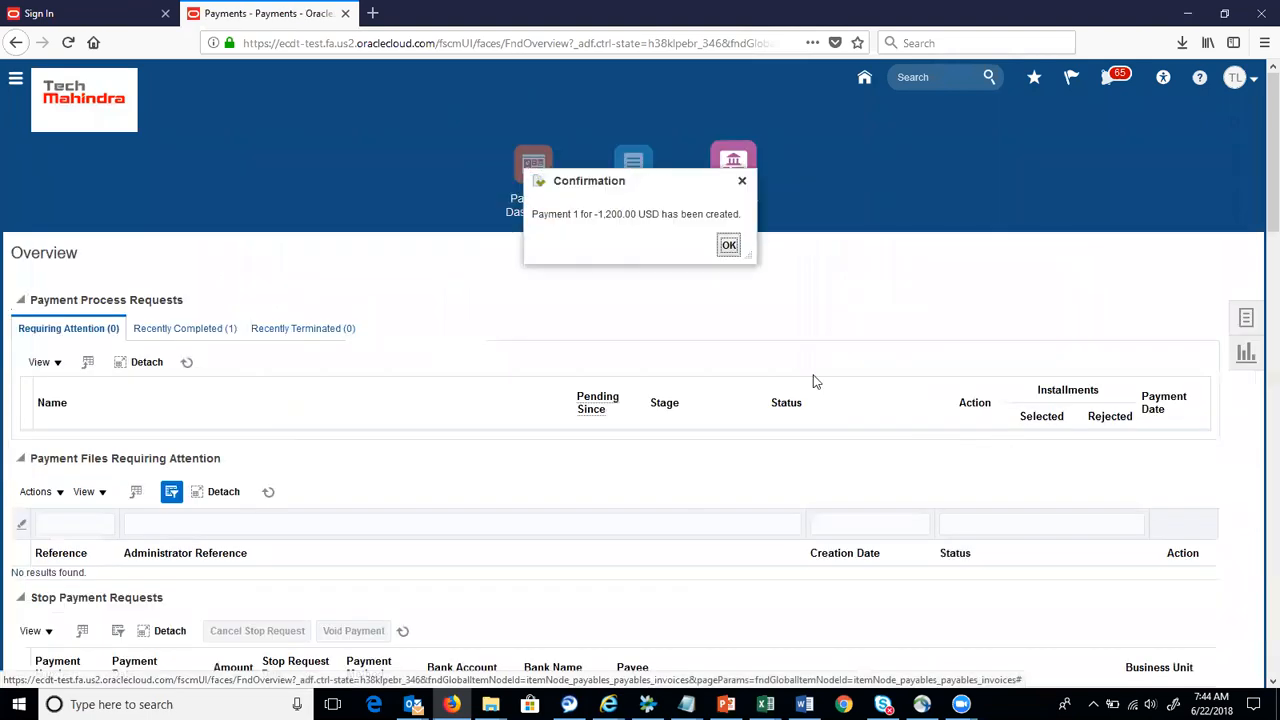
{"action": "left_click", "coordinate": [729, 245]}
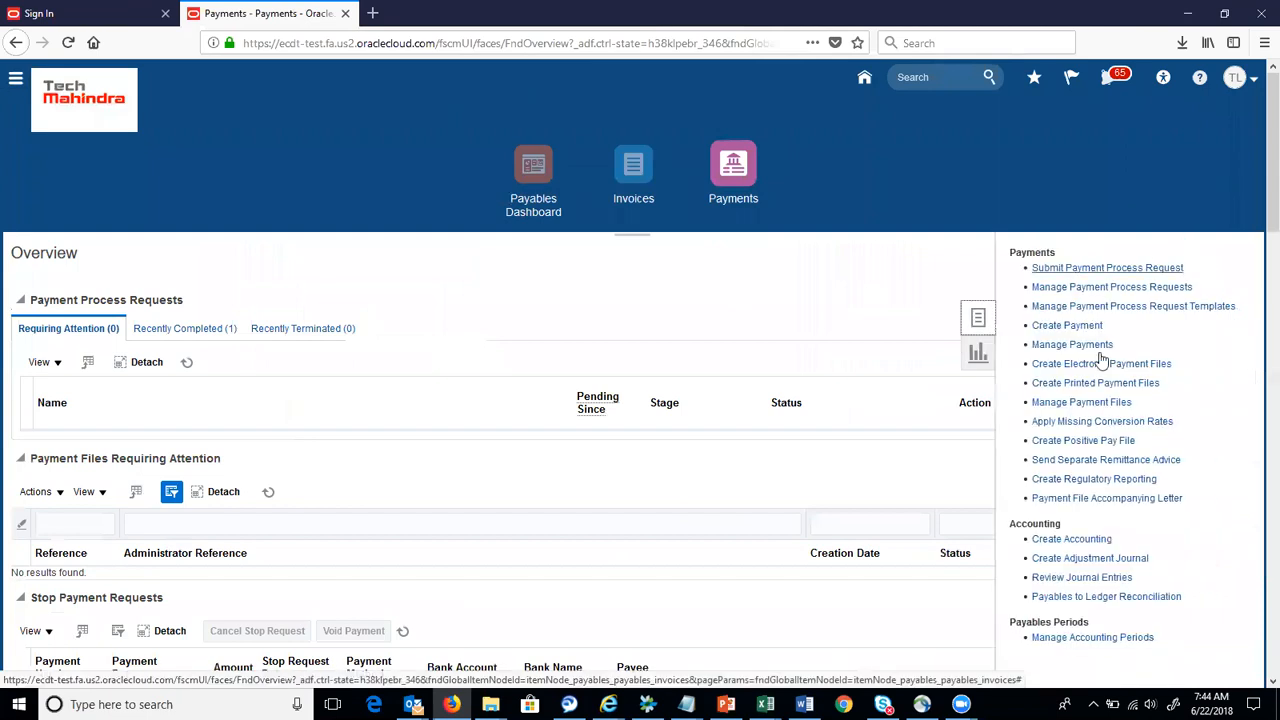
Open Manage Payments and search for payments dated 6/22/18
{"action": "left_click", "coordinate": [1098, 346]}
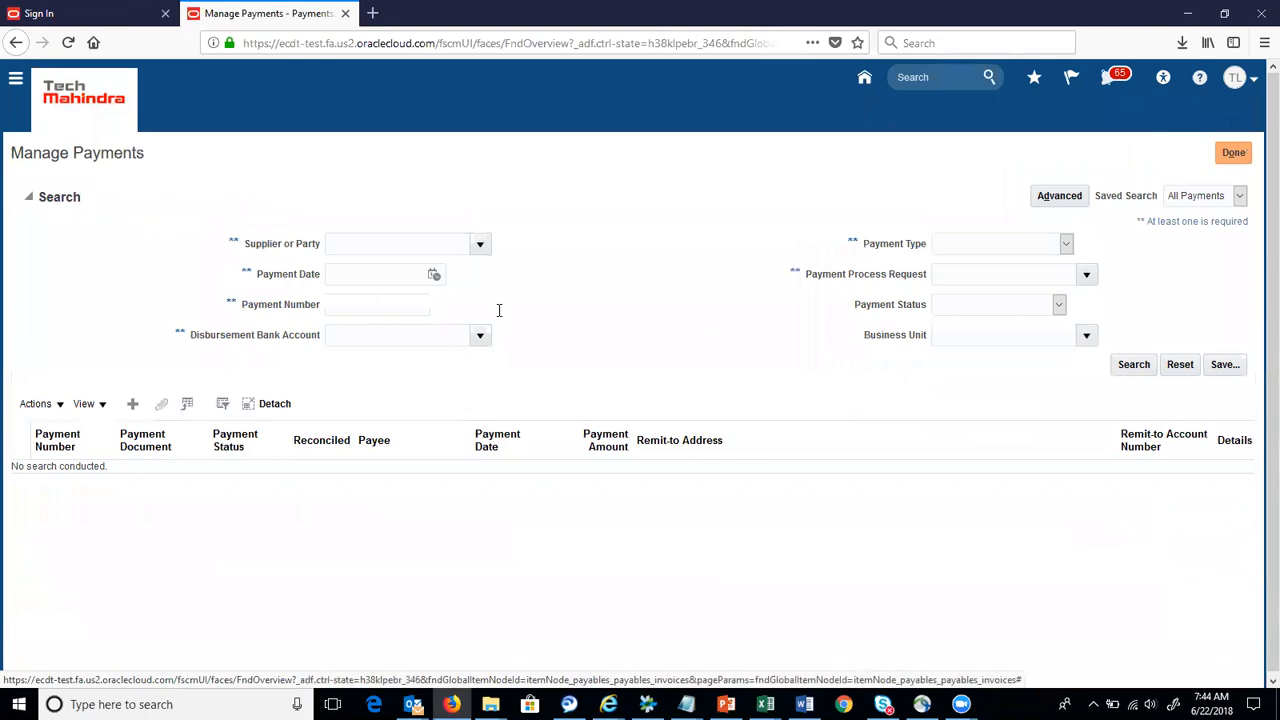
{"action": "left_click", "coordinate": [434, 275]}
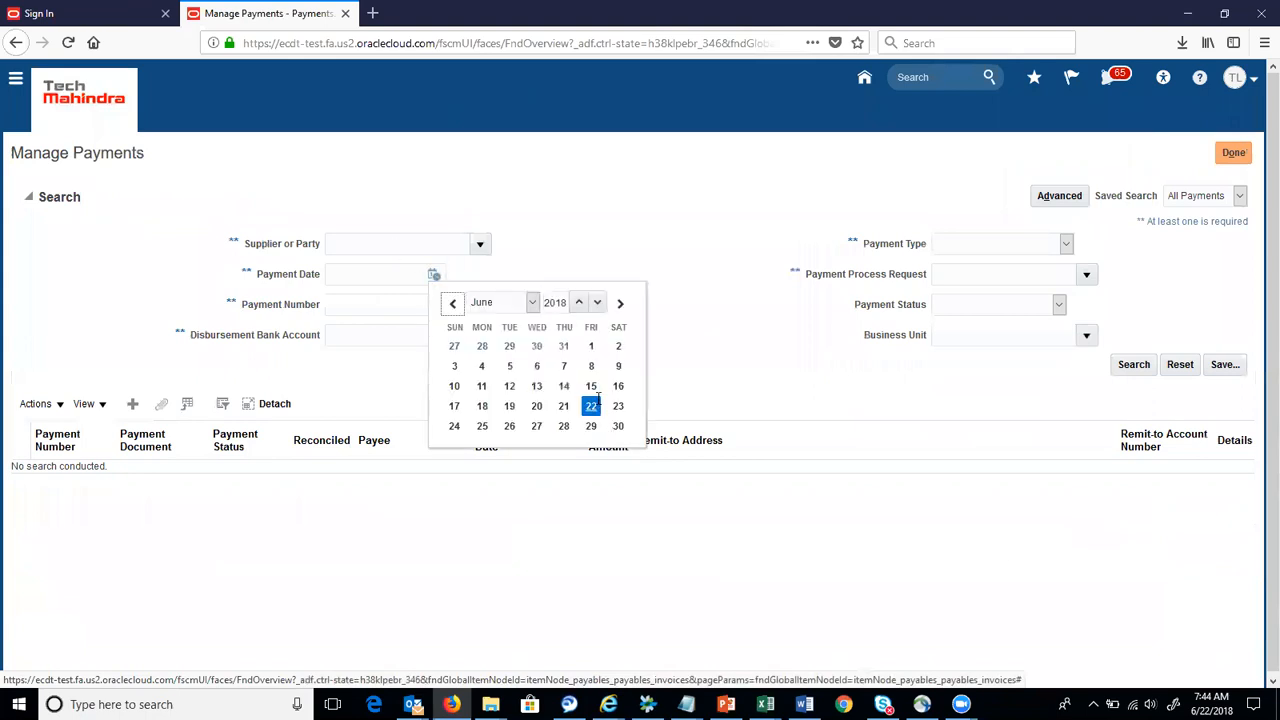
{"action": "left_click", "coordinate": [597, 407]}
{"action": "left_click", "coordinate": [1140, 365]}
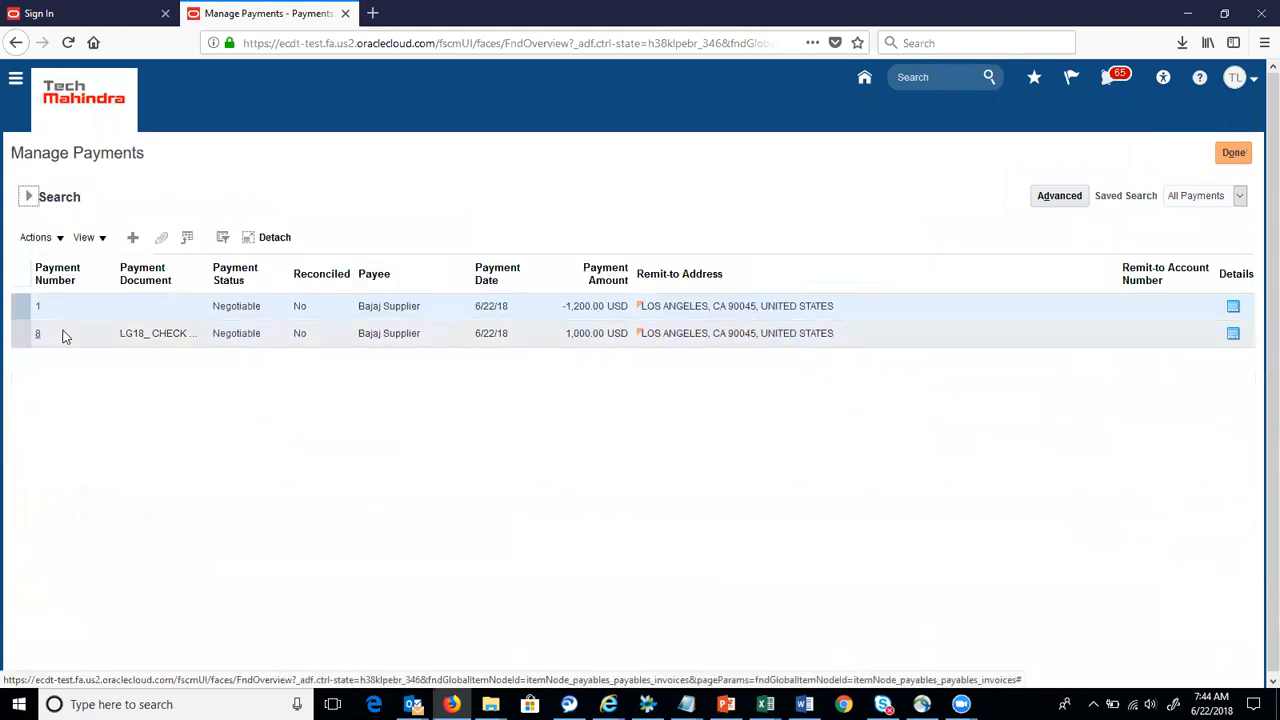
Post the -1,200.00 USD refund payment to the ledger and review its accounting lines
{"action": "left_click", "coordinate": [141, 310]}
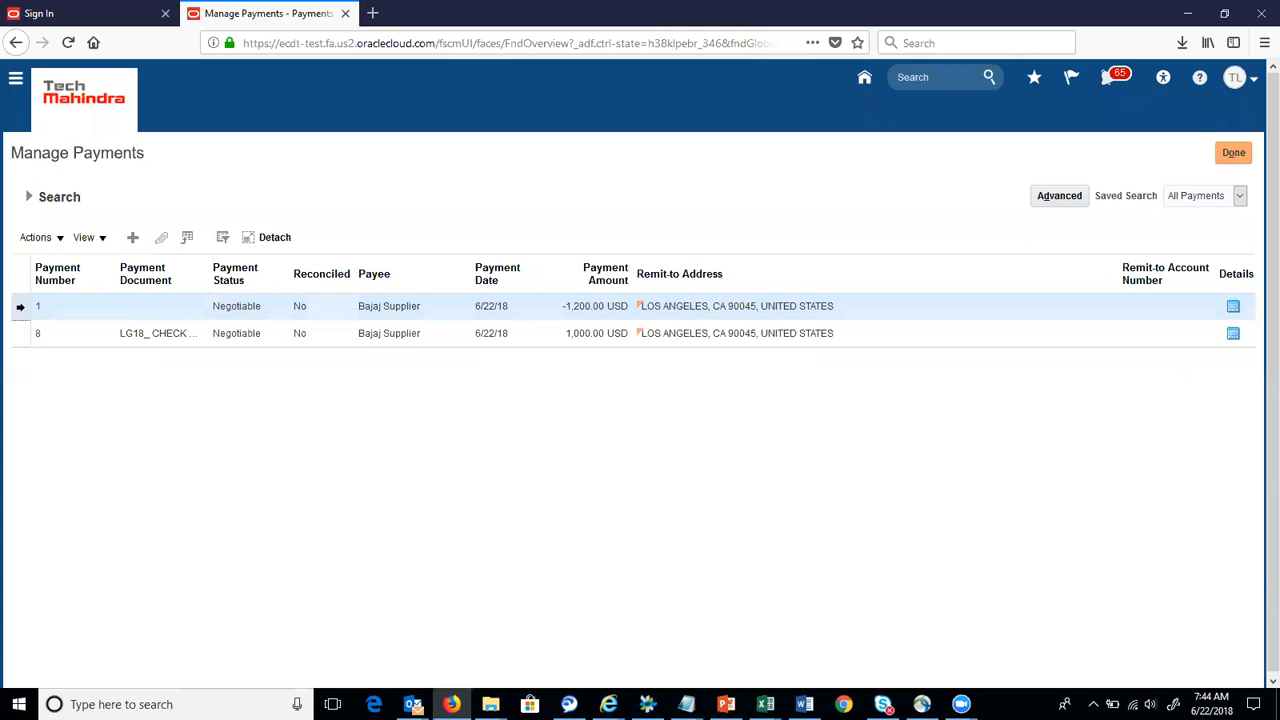
{"action": "left_click", "coordinate": [60, 240]}
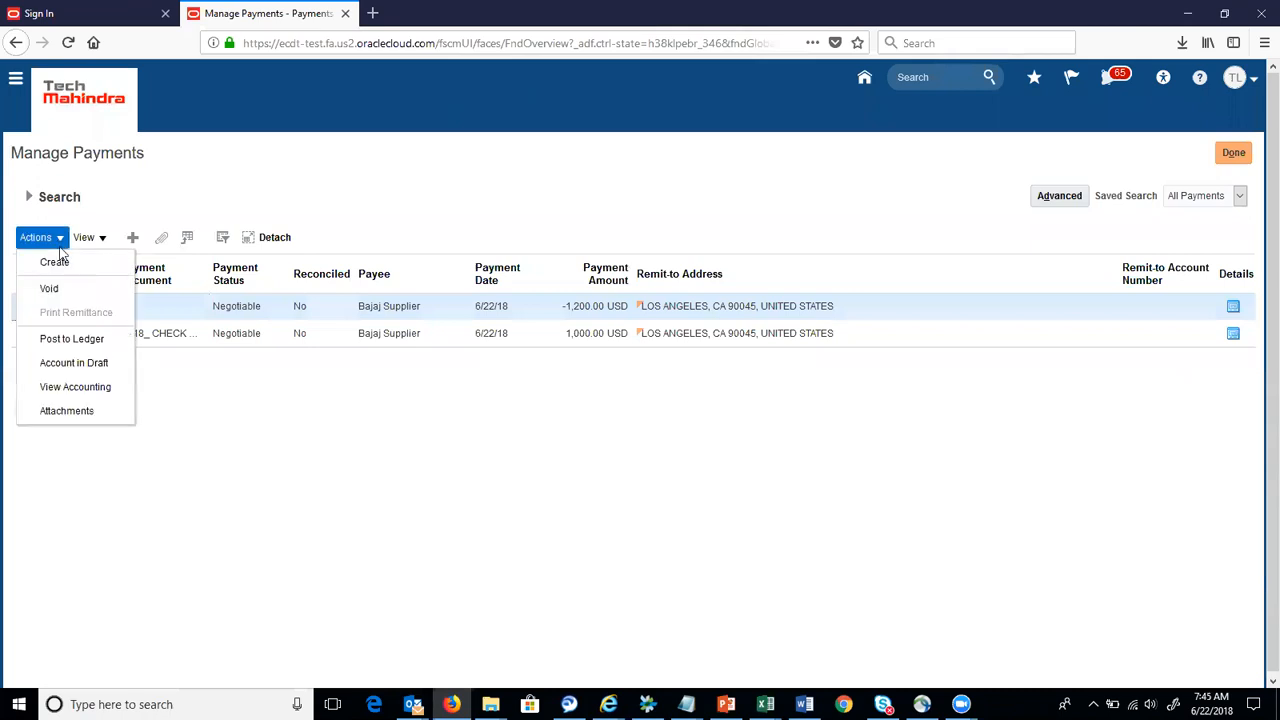
{"action": "left_click", "coordinate": [80, 340]}
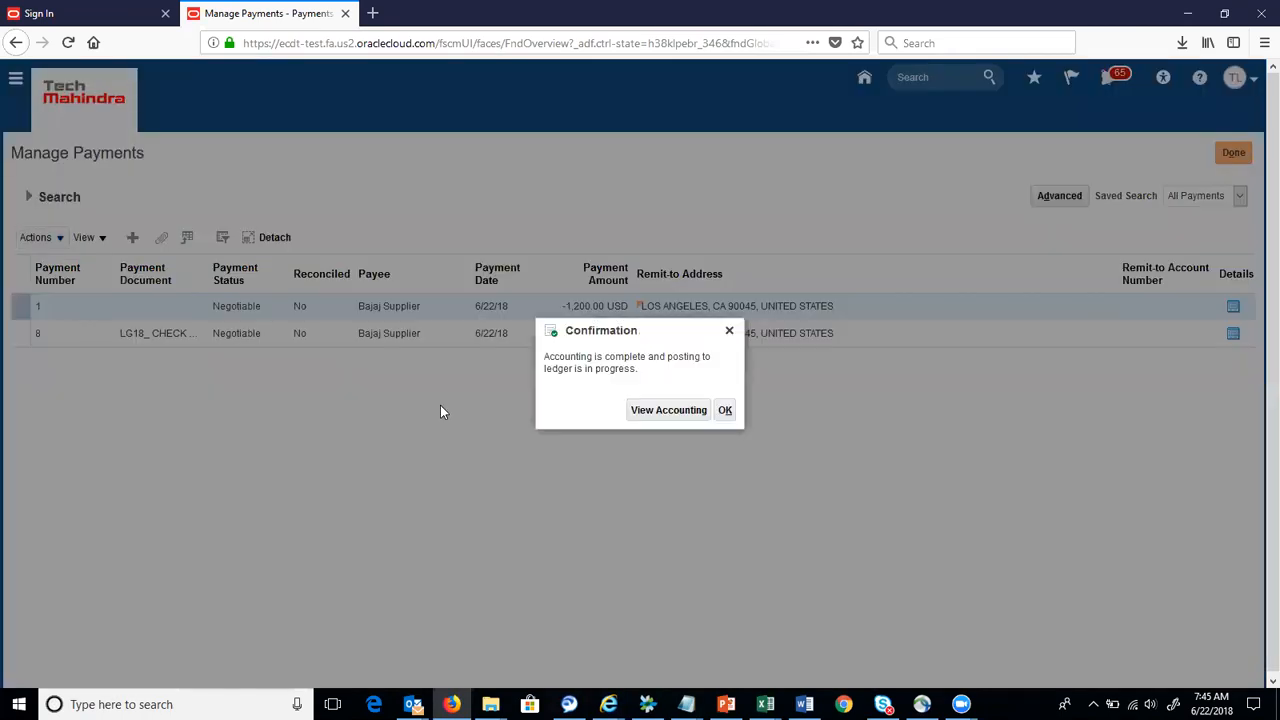
{"action": "left_click", "coordinate": [674, 414]}
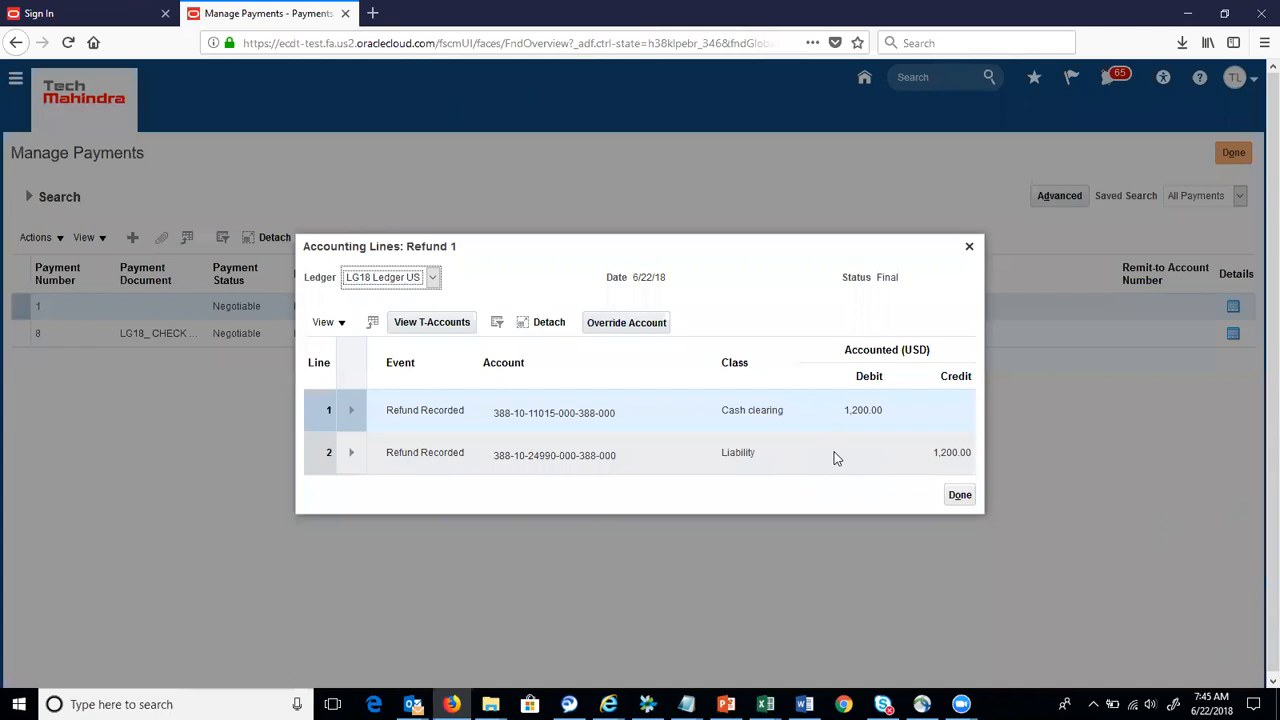
{"action": "left_click", "coordinate": [959, 498]}
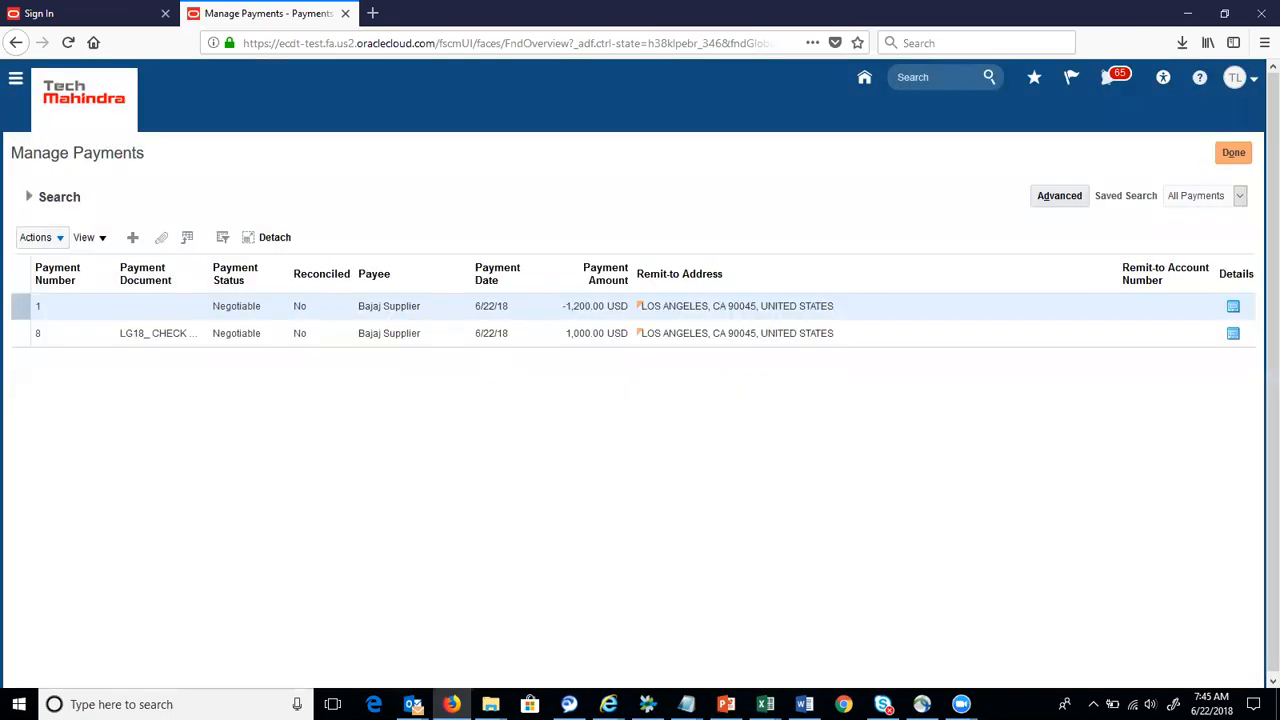
Switch to PowerPoint to check the Manual Payment & Refund Process slide, and return to Firefox
{"action": "mouse_move", "coordinate": [608, 704]}
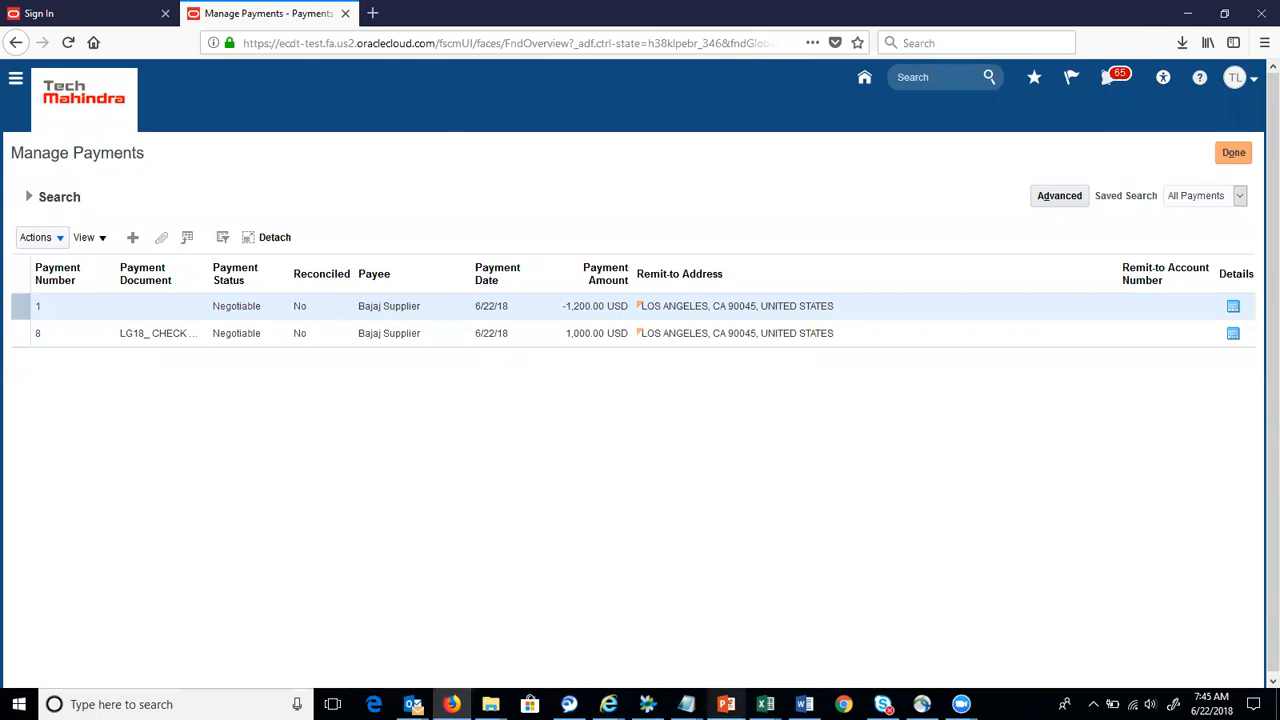
{"action": "left_click", "coordinate": [727, 704]}
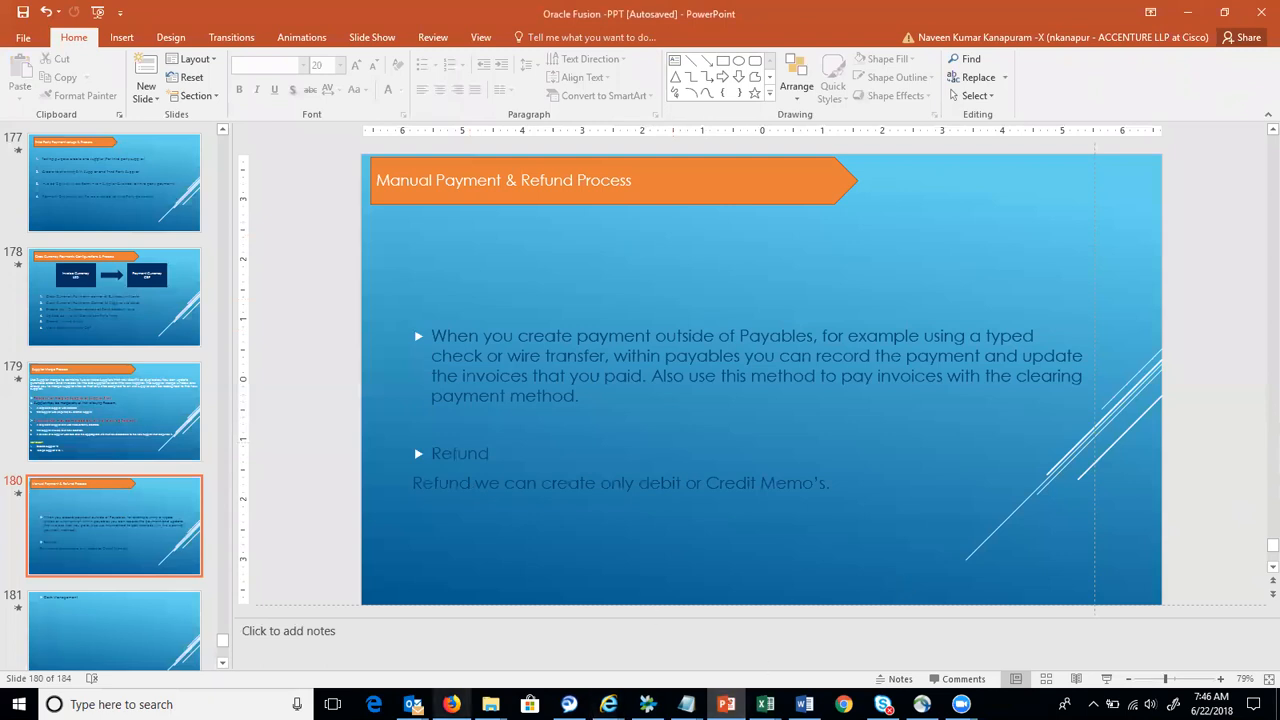
{"action": "left_click", "coordinate": [452, 704]}
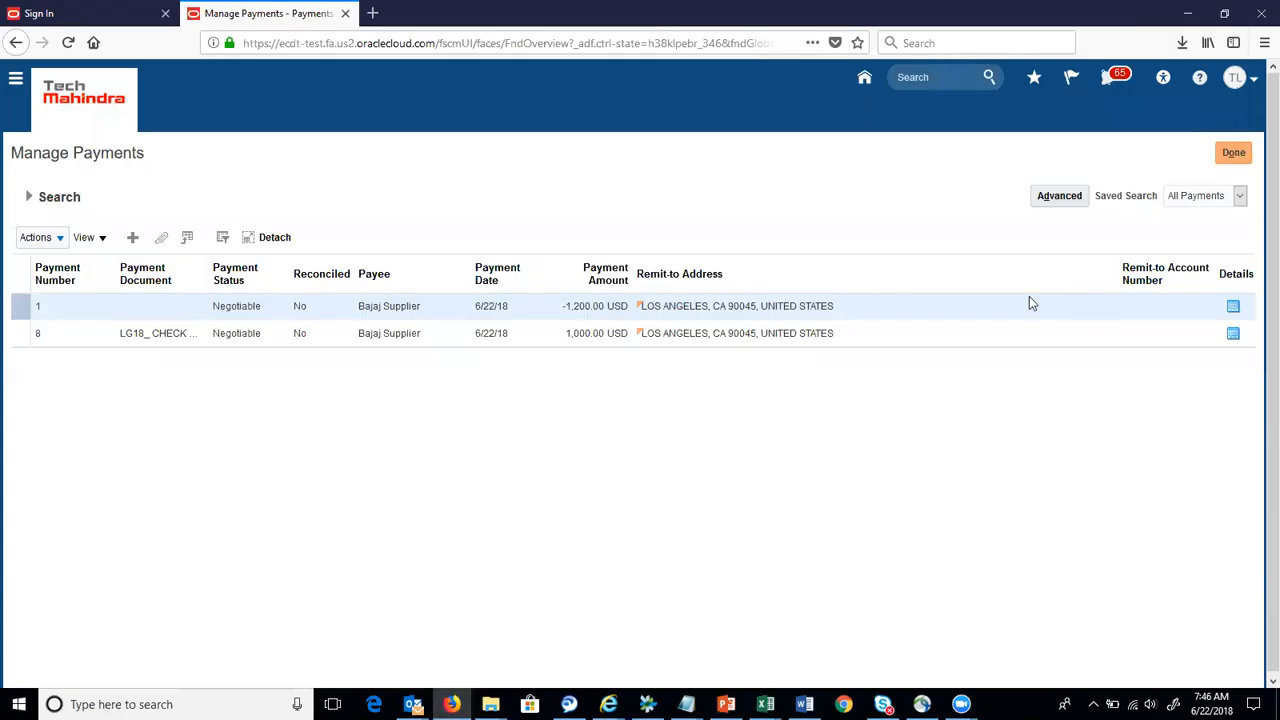
Leave Manage Payments and start a Send Separate Remittance Advice request for payment file 36125 with the Separate Remittance Advice Format
{"action": "left_click", "coordinate": [1232, 155]}
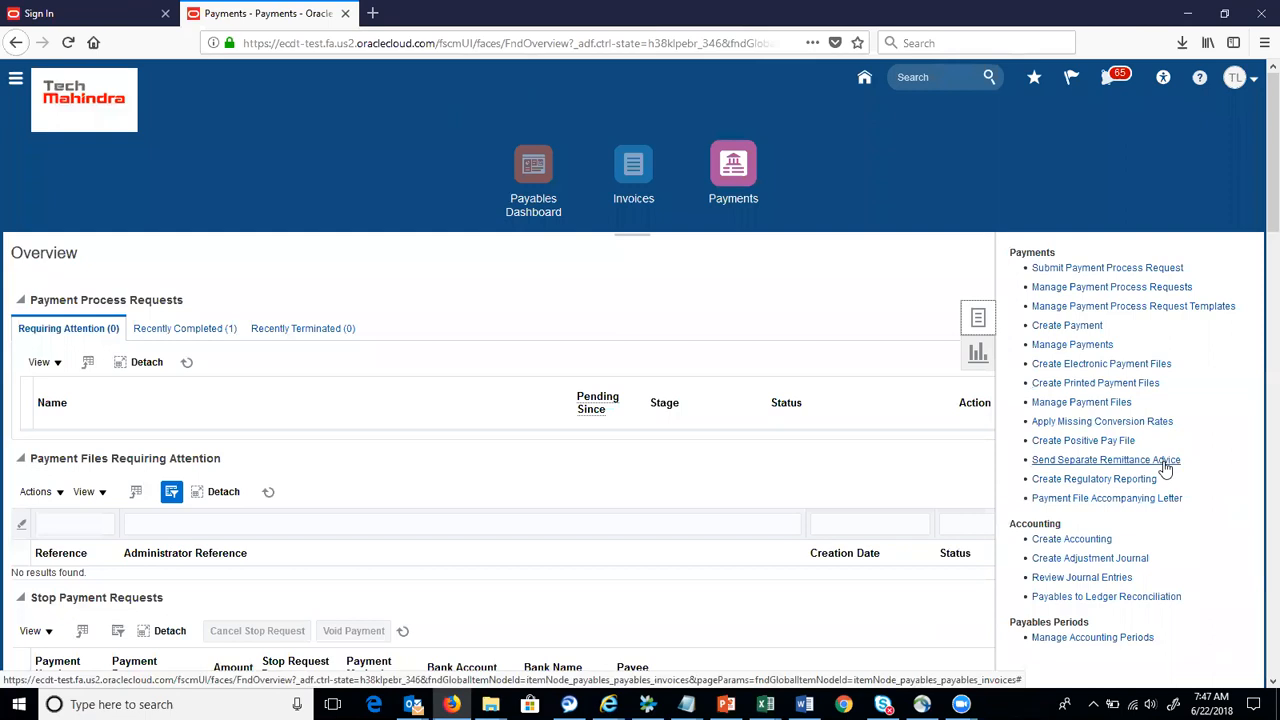
{"action": "left_click", "coordinate": [1163, 463]}
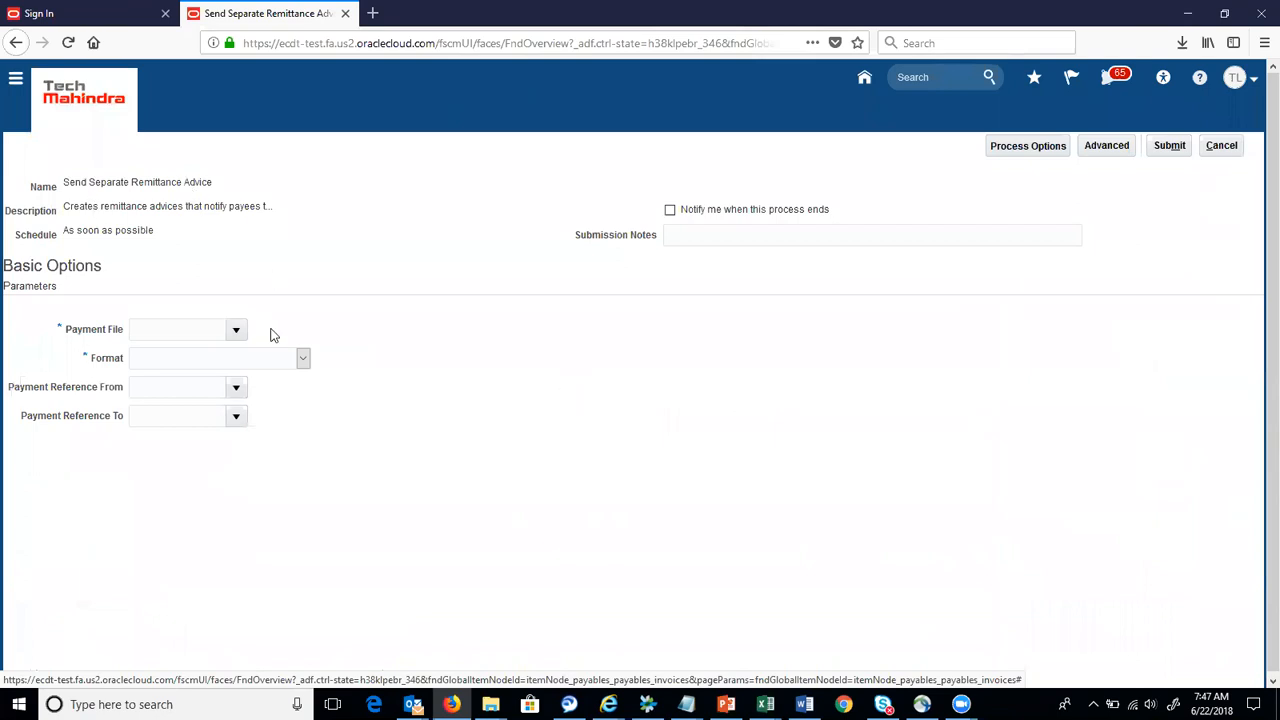
{"action": "left_click", "coordinate": [236, 330]}
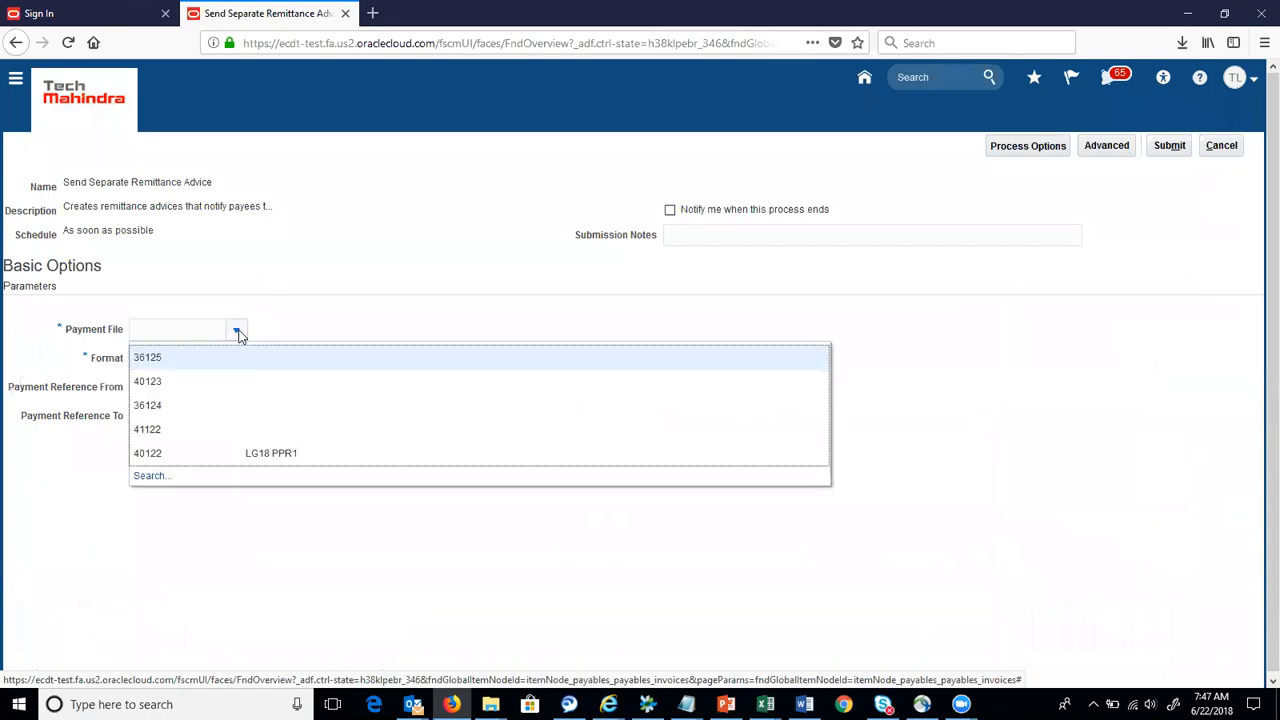
{"action": "left_click", "coordinate": [250, 365]}
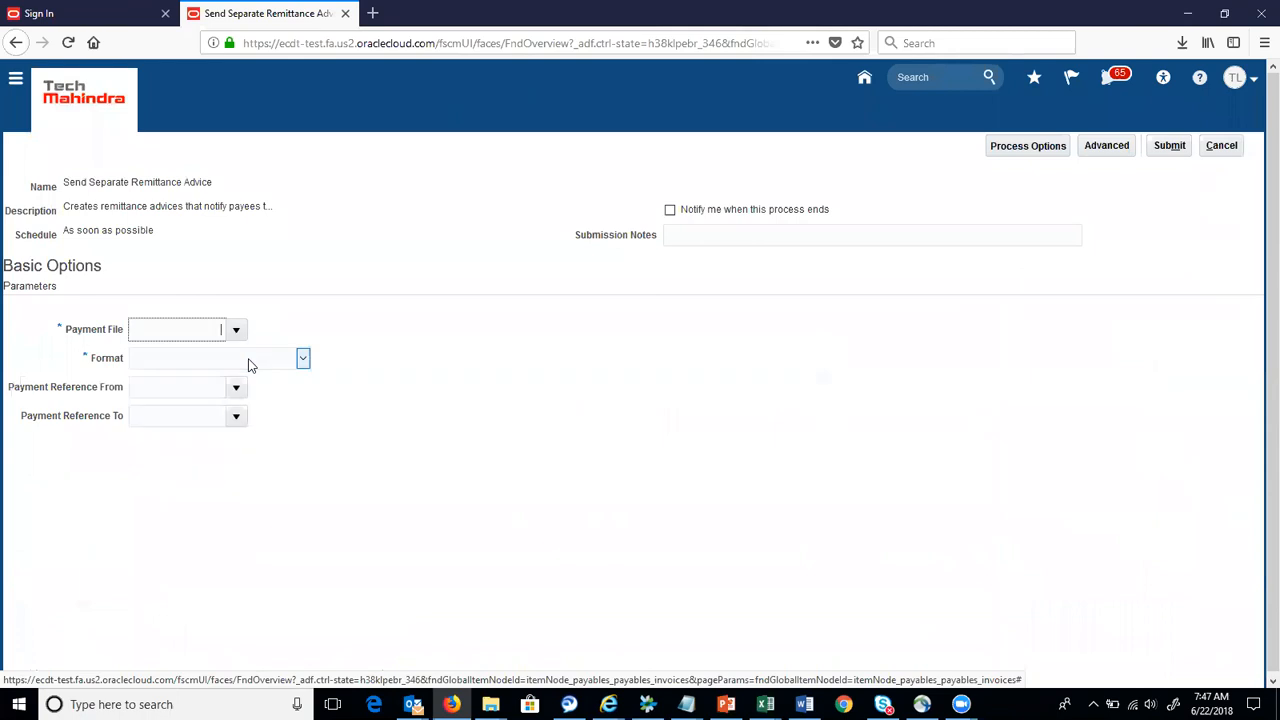
{"action": "left_click", "coordinate": [303, 361]}
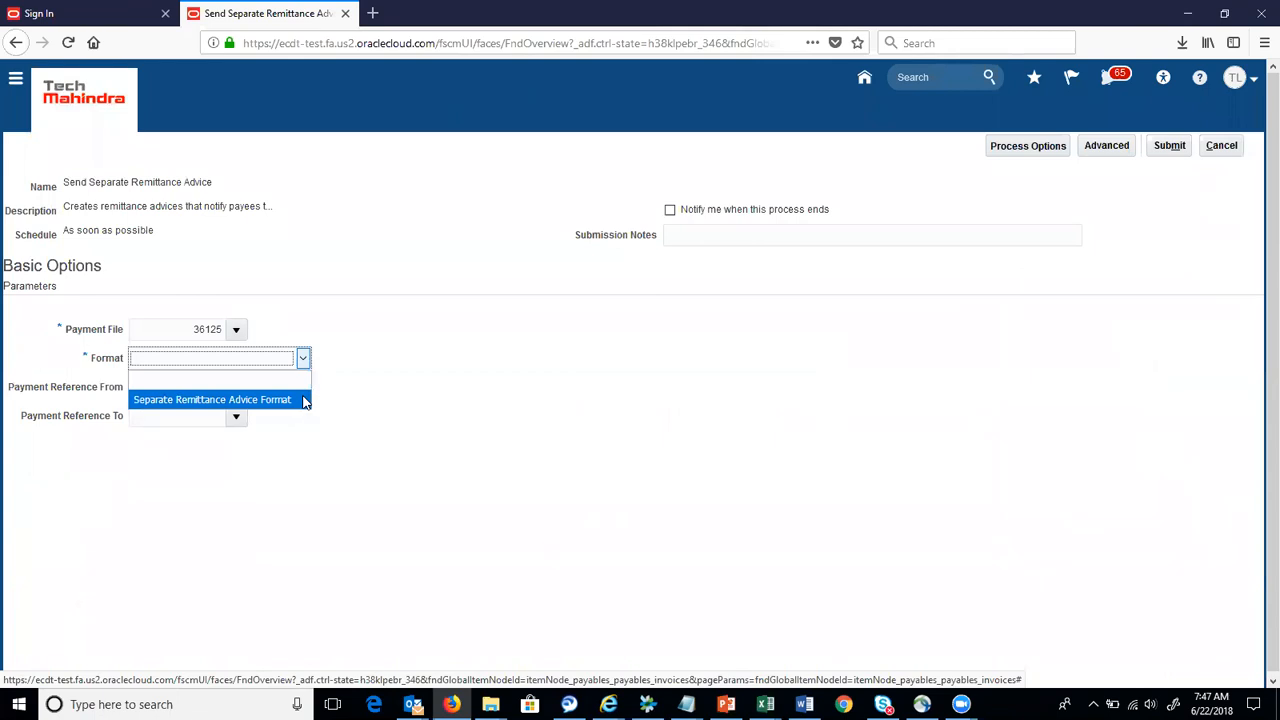
{"action": "left_click", "coordinate": [305, 400]}
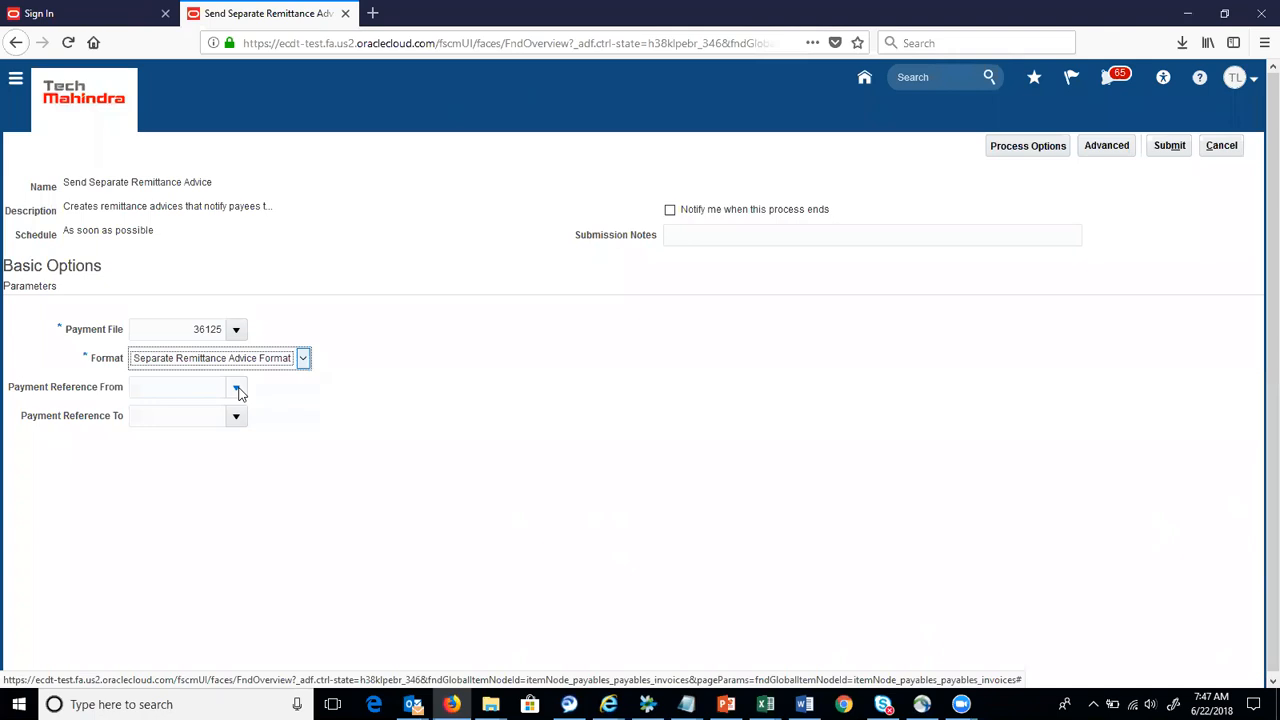
Set the starting payment reference to 102, look at the ending reference choices, and cancel the remittance advice request
{"action": "left_click", "coordinate": [238, 389]}
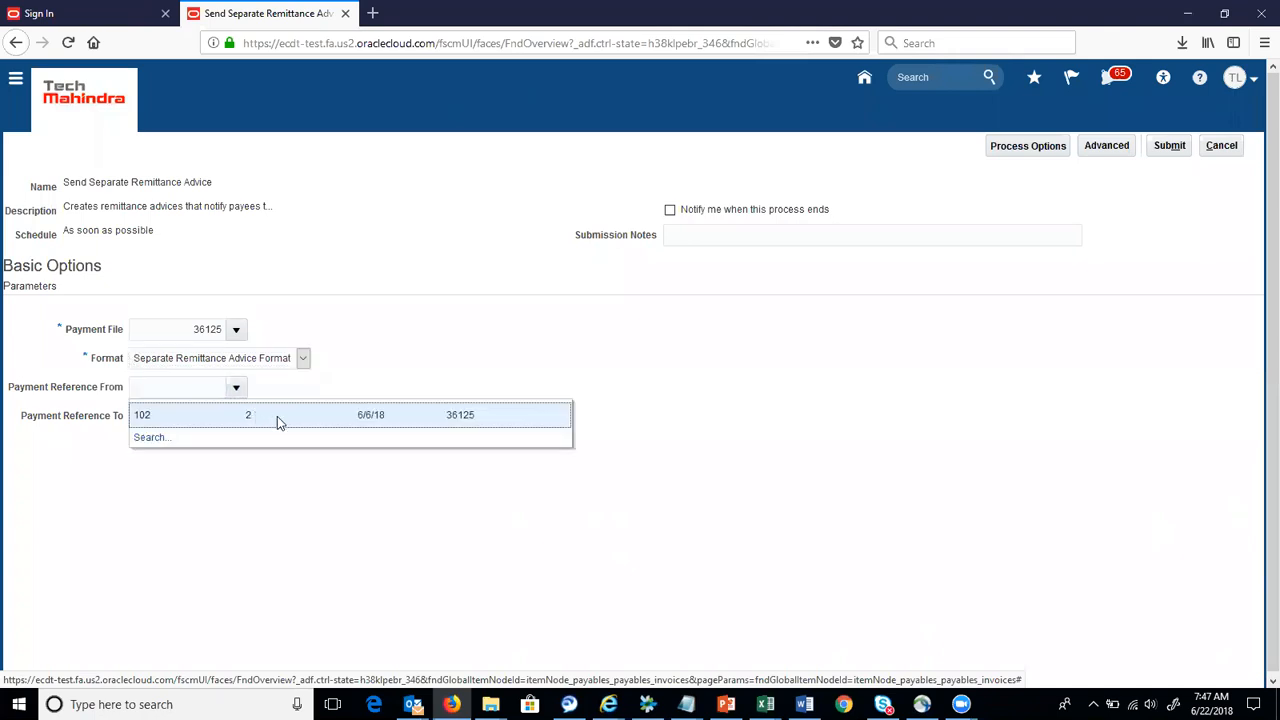
{"action": "left_click", "coordinate": [277, 416]}
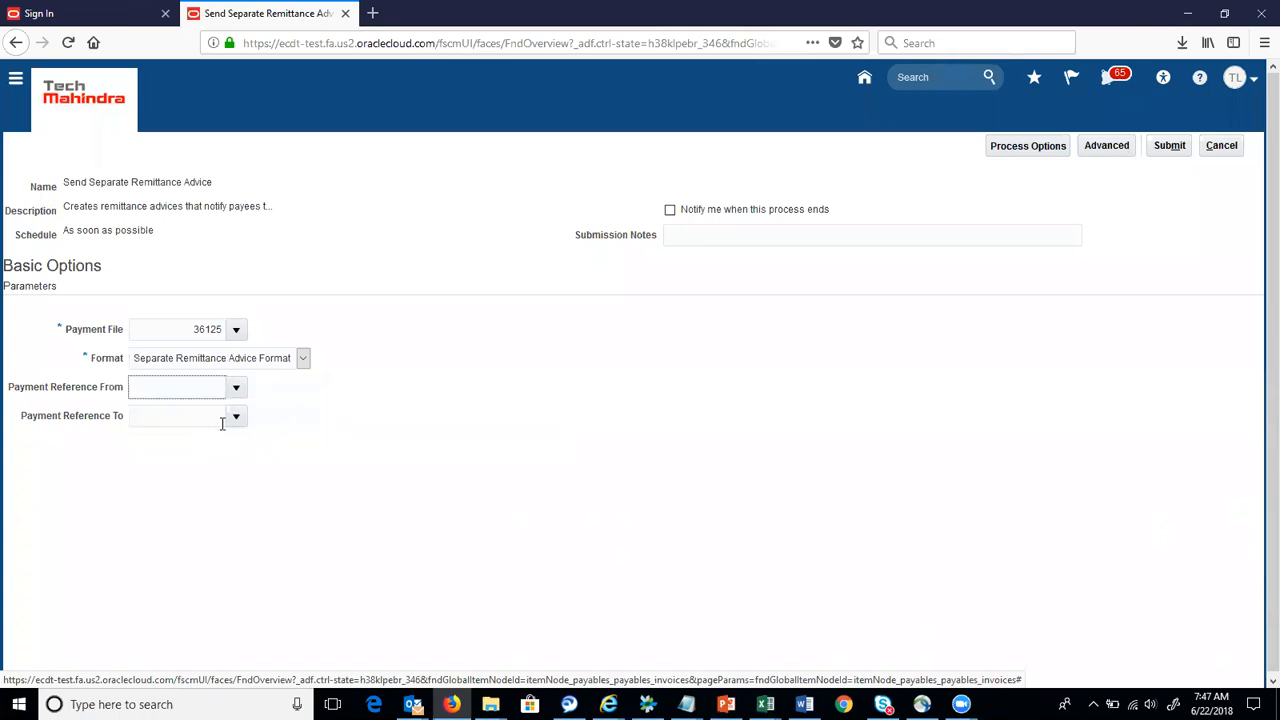
{"action": "left_click", "coordinate": [238, 418]}
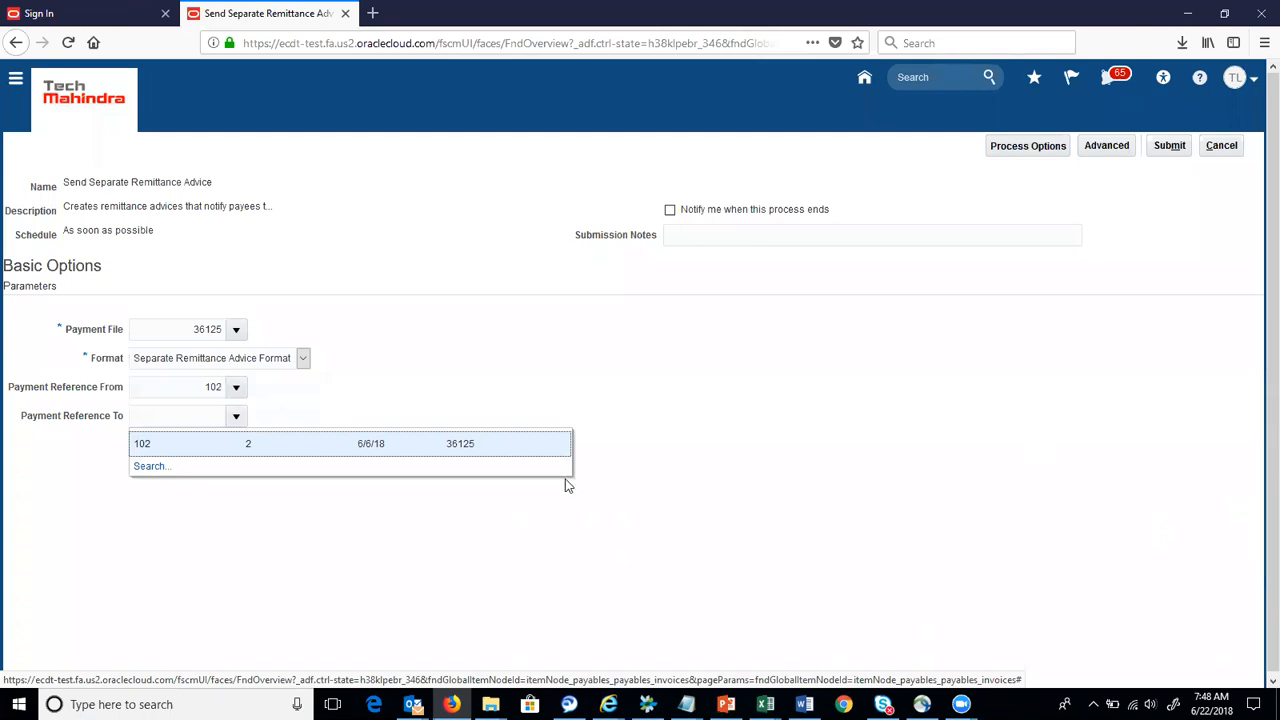
{"action": "left_click", "coordinate": [824, 349]}
{"action": "left_click", "coordinate": [1222, 146]}
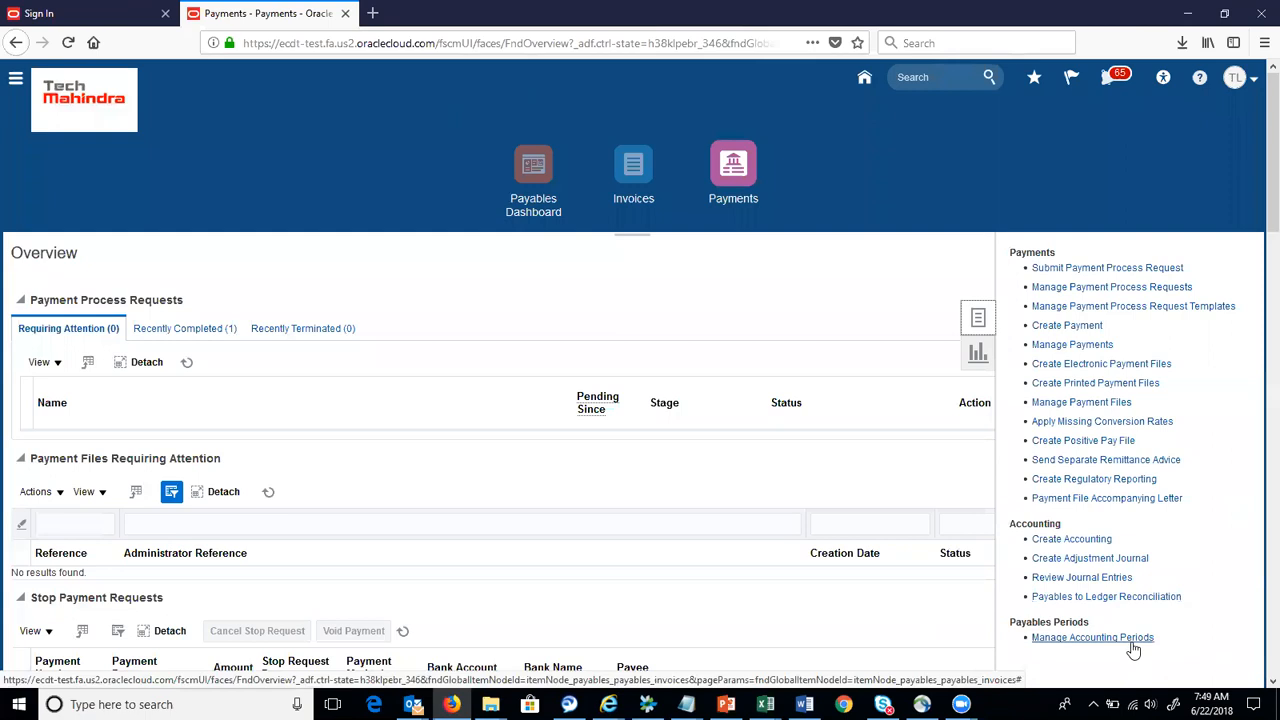
Open the Create Accounting request, set its subledger application to Payables, and review the remaining parameters
{"action": "left_click", "coordinate": [1110, 541]}
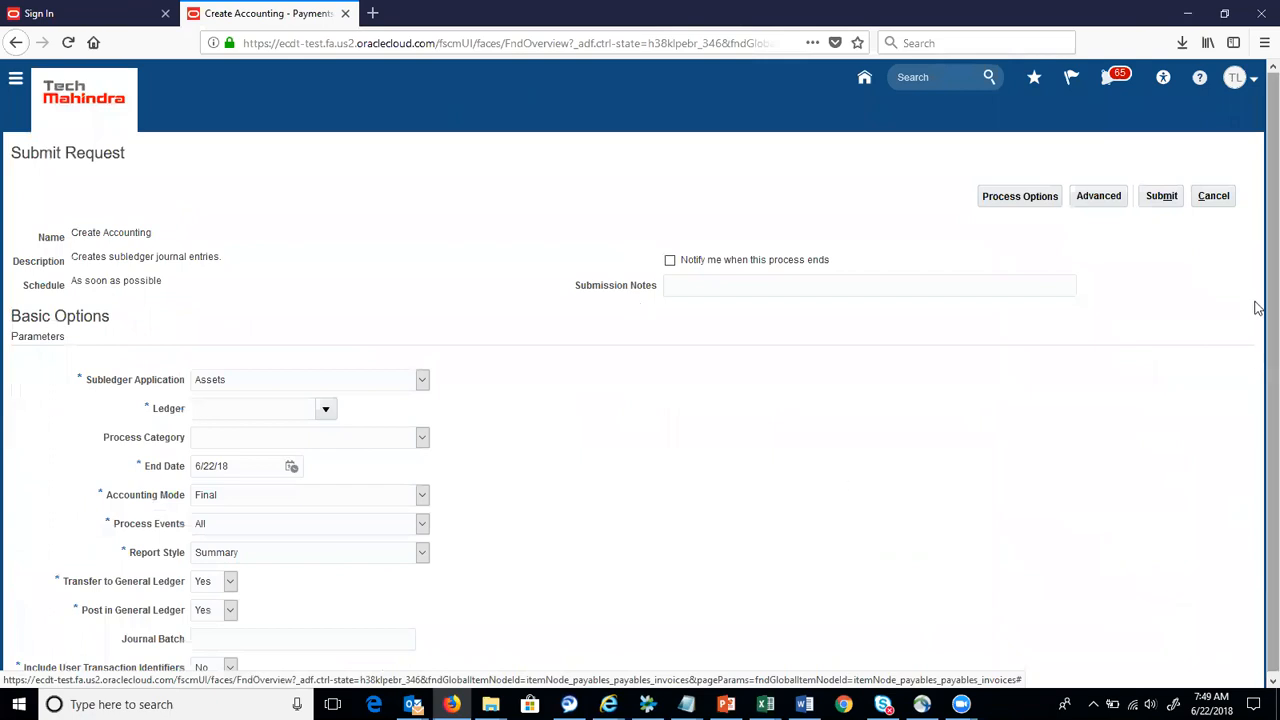
{"action": "left_click", "coordinate": [422, 381]}
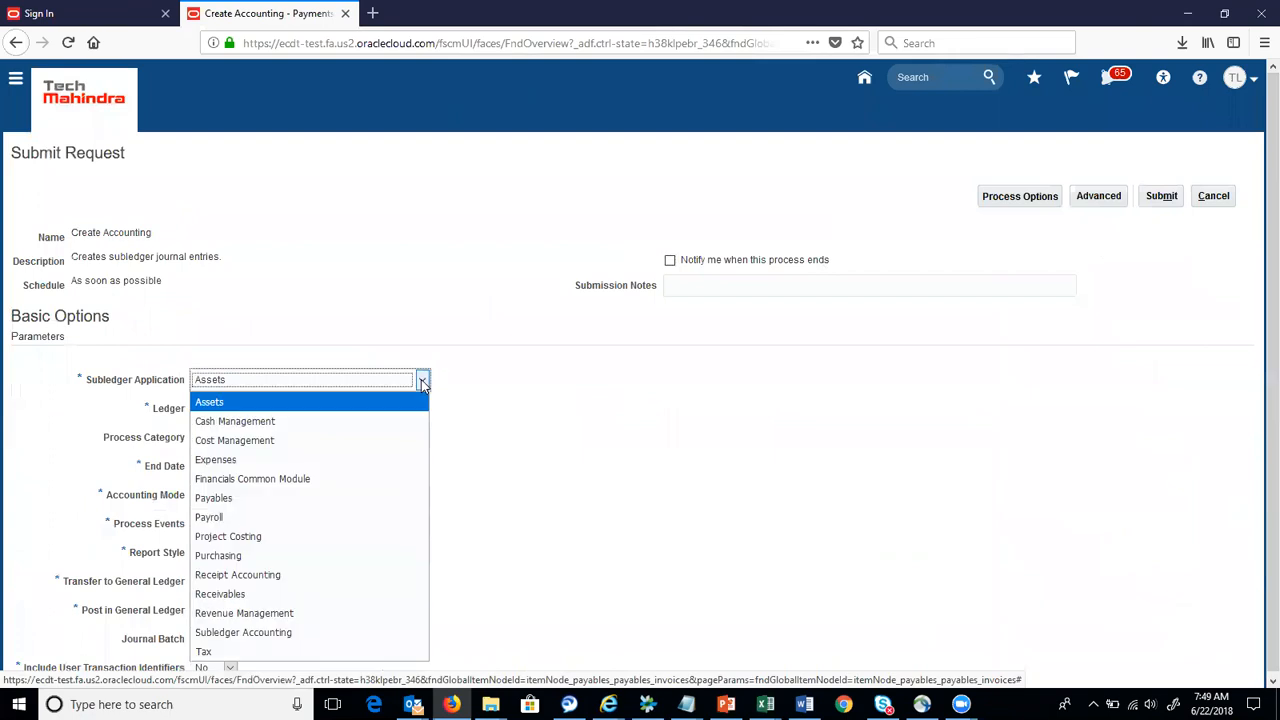
{"action": "key", "text": "p"}
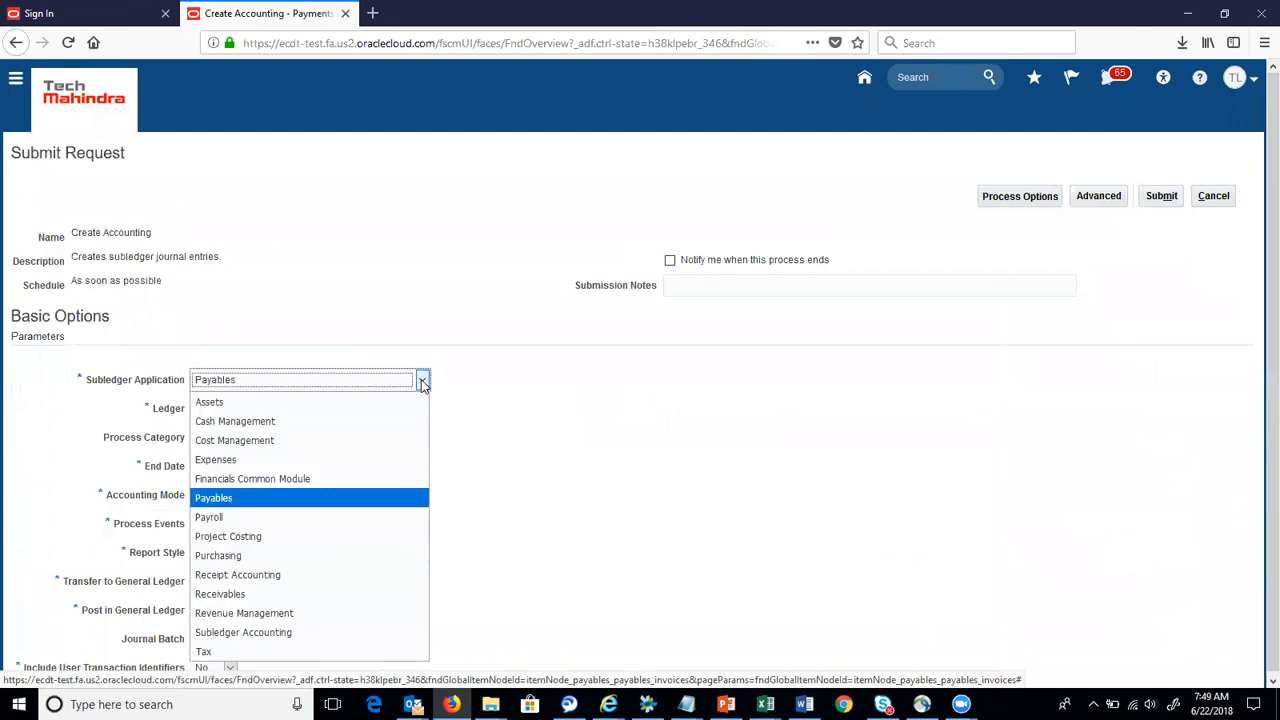
{"action": "left_click", "coordinate": [392, 496]}
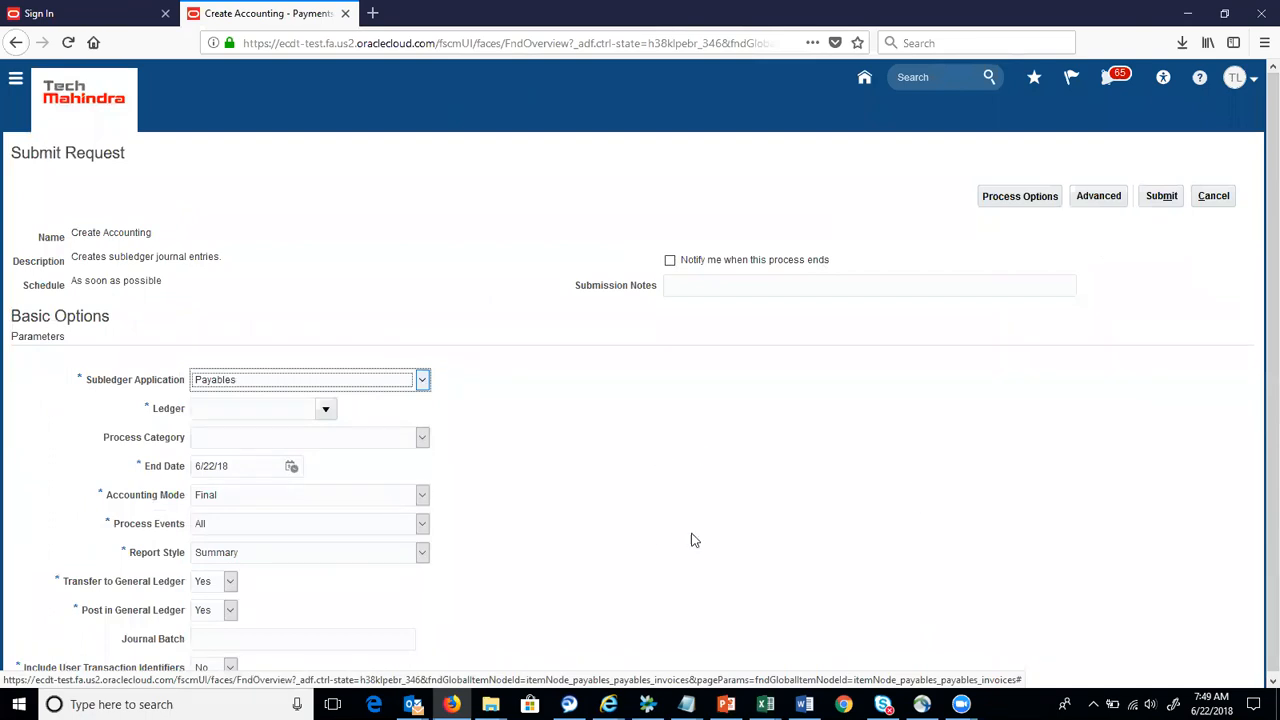
{"action": "scroll", "coordinate": [1258, 432], "scroll_direction": "down", "scroll_amount": 1}
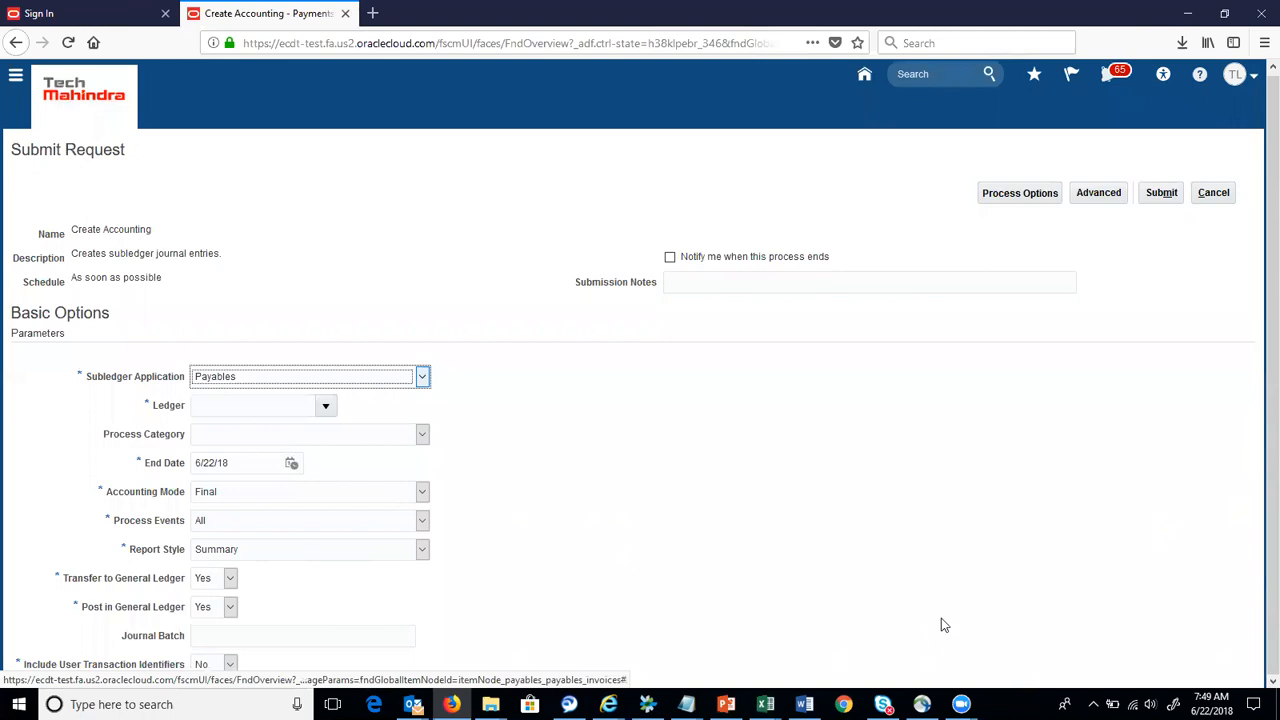
Switch to PowerPoint and go back through the slides to the Prepayment Invoice accounting entries on slide 169
{"action": "left_click", "coordinate": [726, 704]}
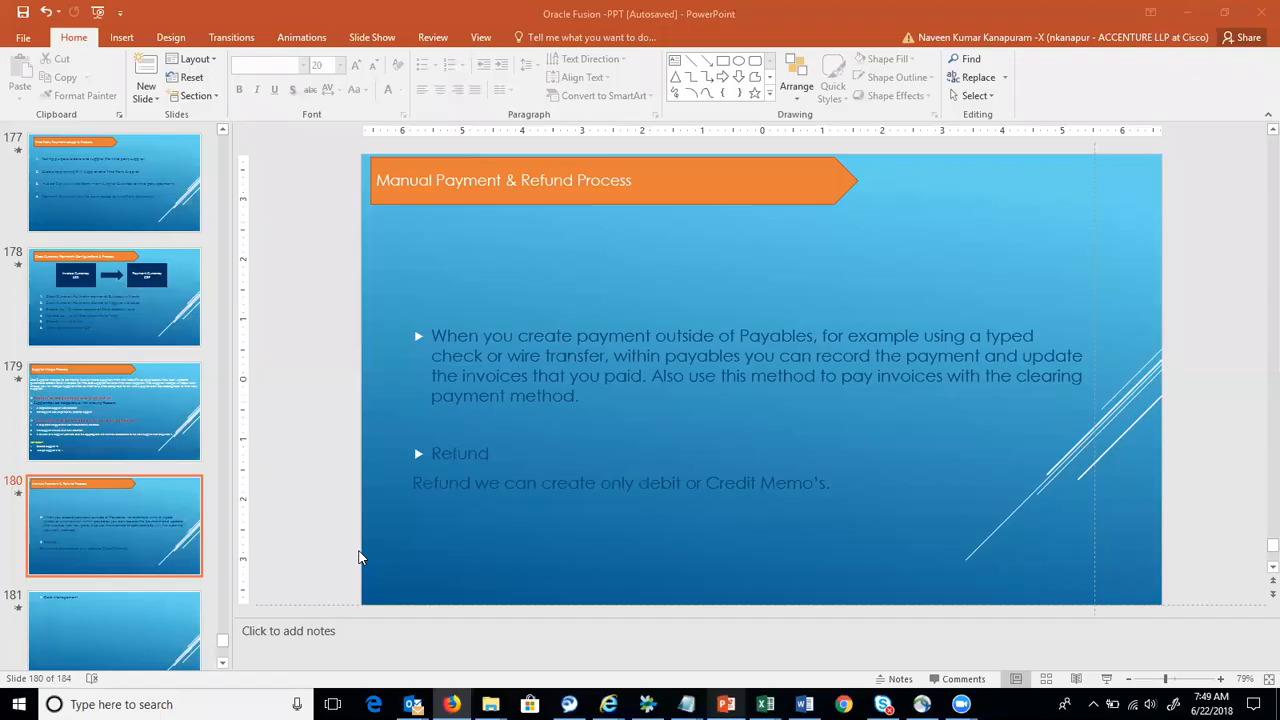
{"action": "left_click", "coordinate": [118, 226]}
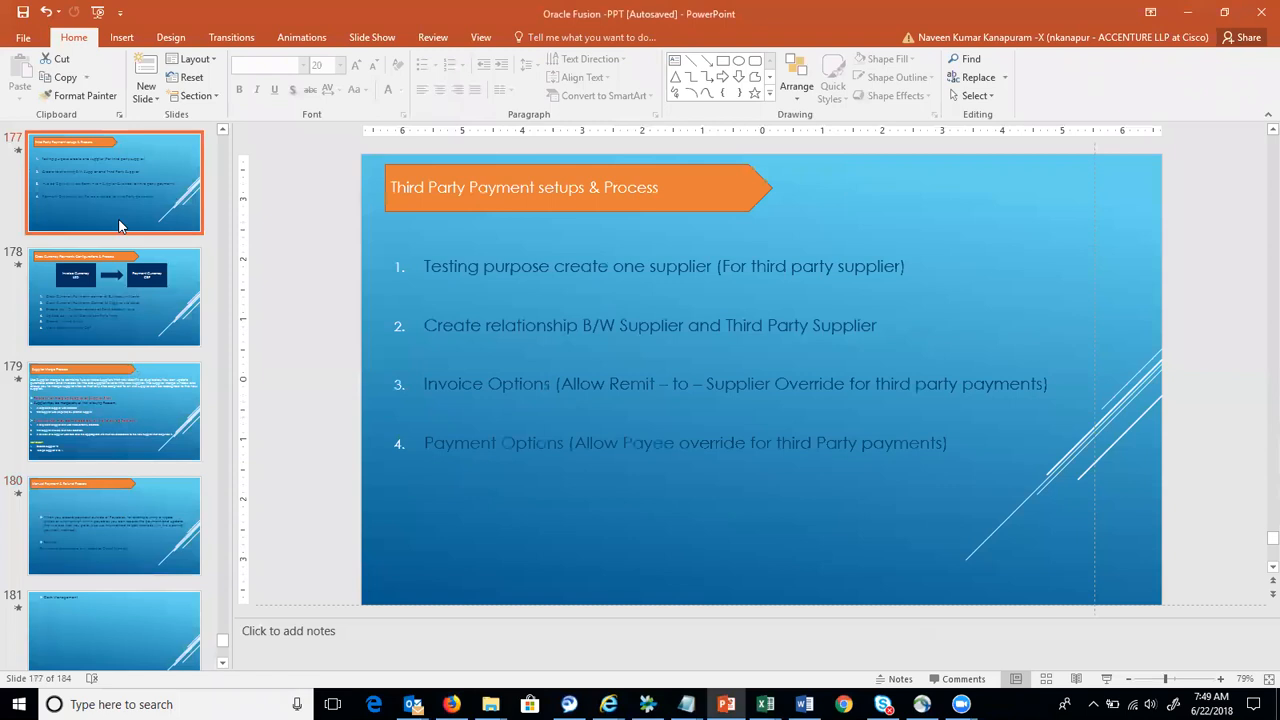
{"action": "key", "text": "Up"}
{"action": "key", "text": "Up"}
{"action": "key", "text": "Up"}
{"action": "key", "text": "Up"}
{"action": "key", "text": "Up"}
{"action": "key", "text": "Up"}
{"action": "key", "text": "Up"}
{"action": "key", "text": "Up"}
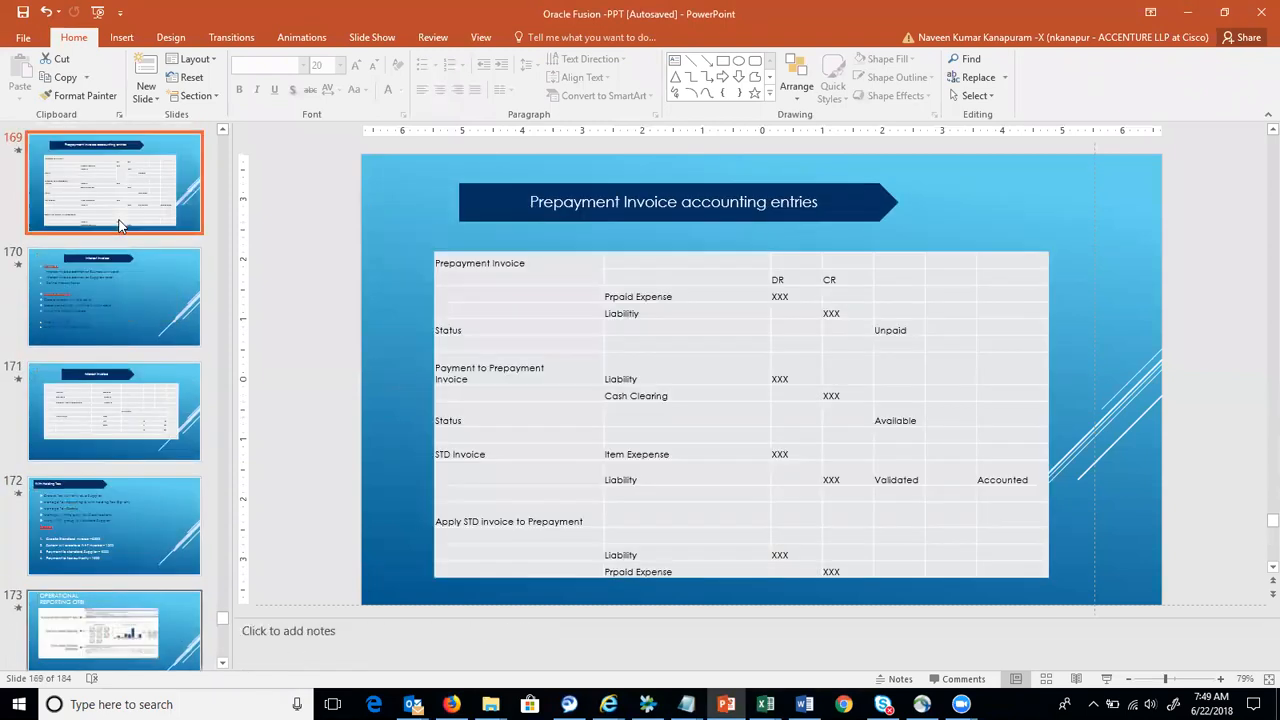